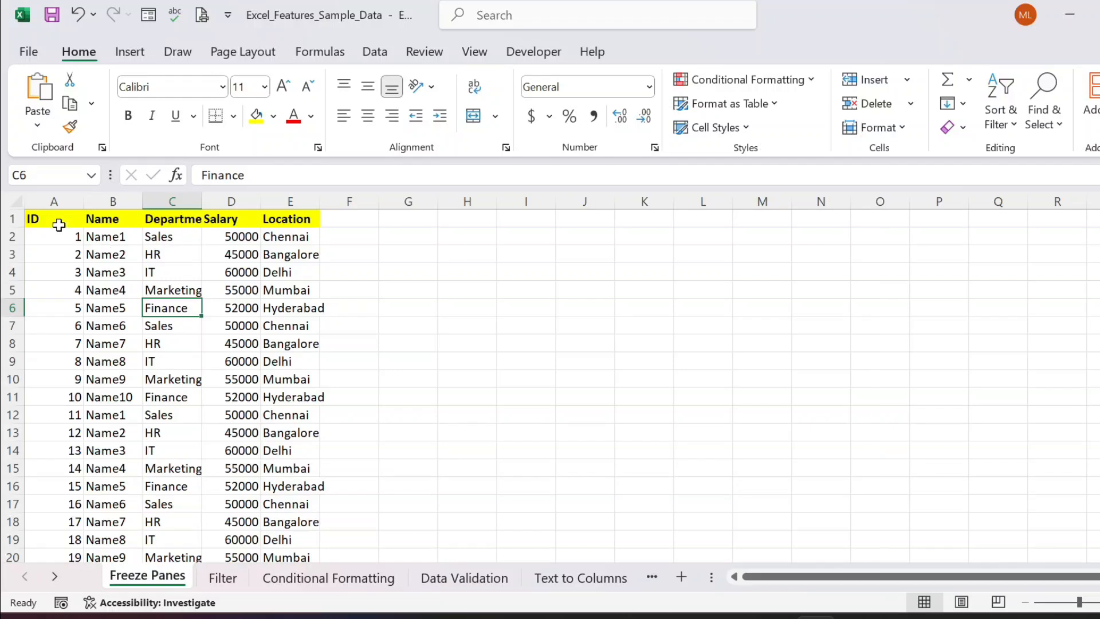
# Step: Examine the header row, the ID column and the records down and across the Freeze Panes sheet
pyautogui.click(8, 218)
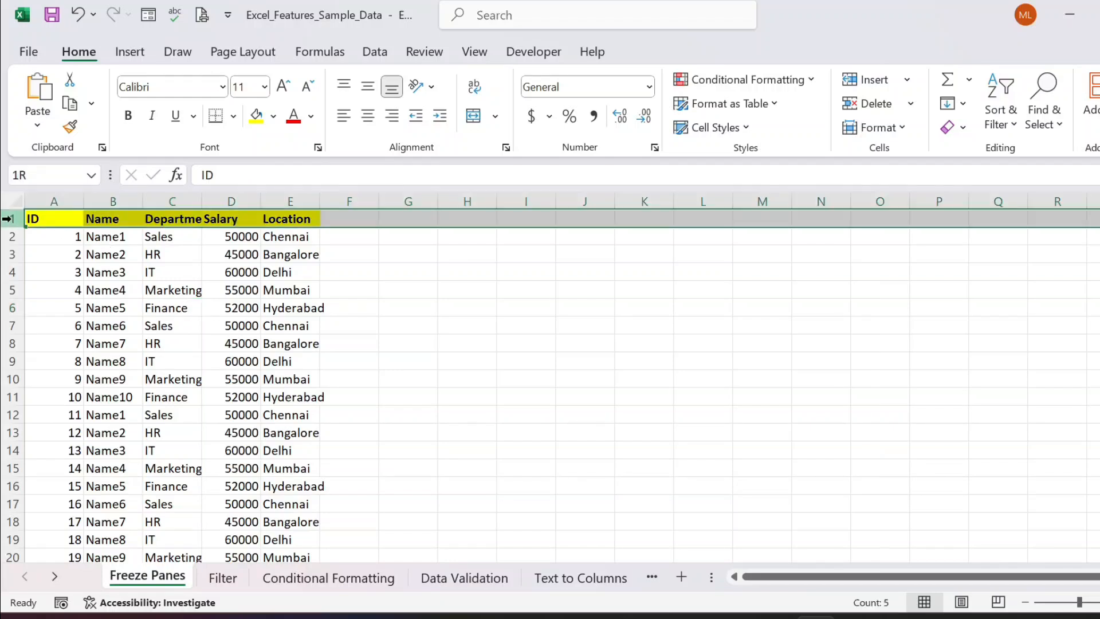
pyautogui.click(61, 201)
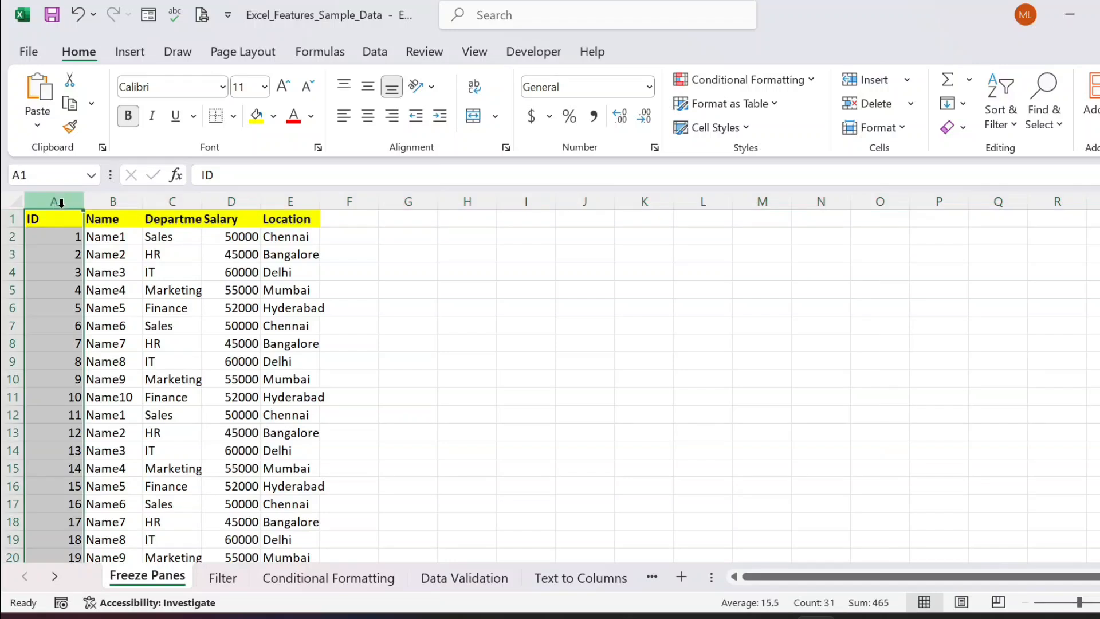
pyautogui.click(4, 271)
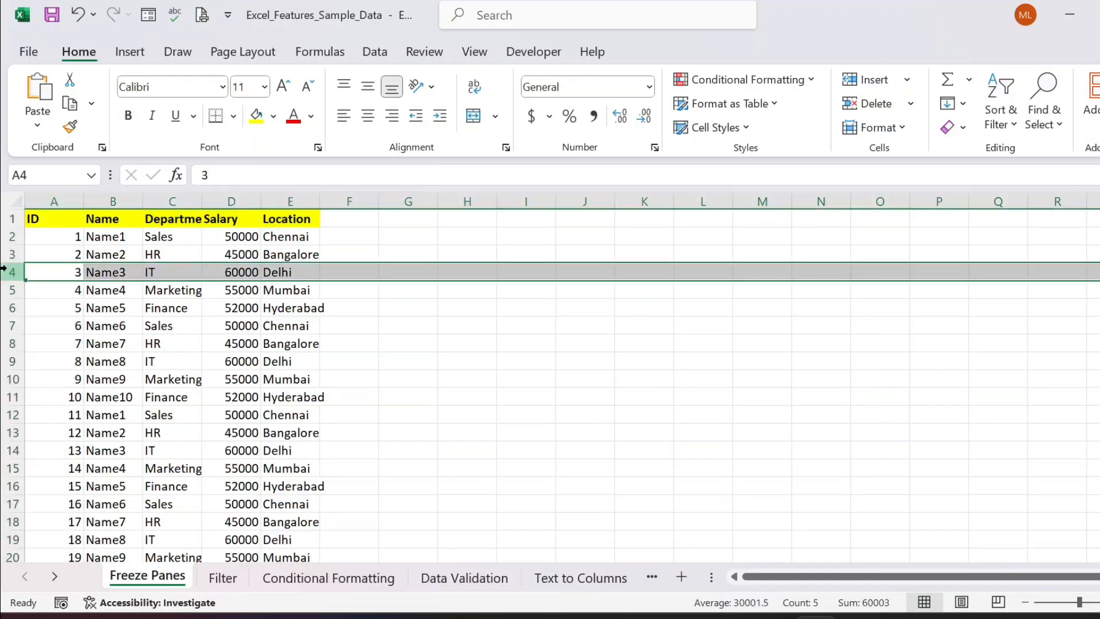
pyautogui.click(141, 292)
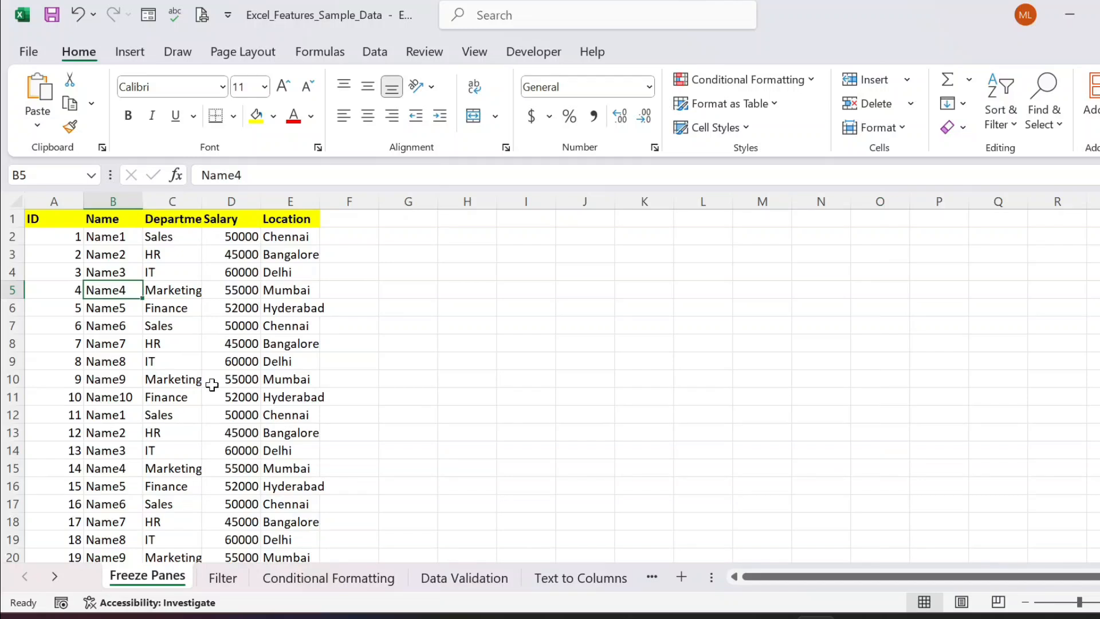
pyautogui.scroll(-5, 212, 385)
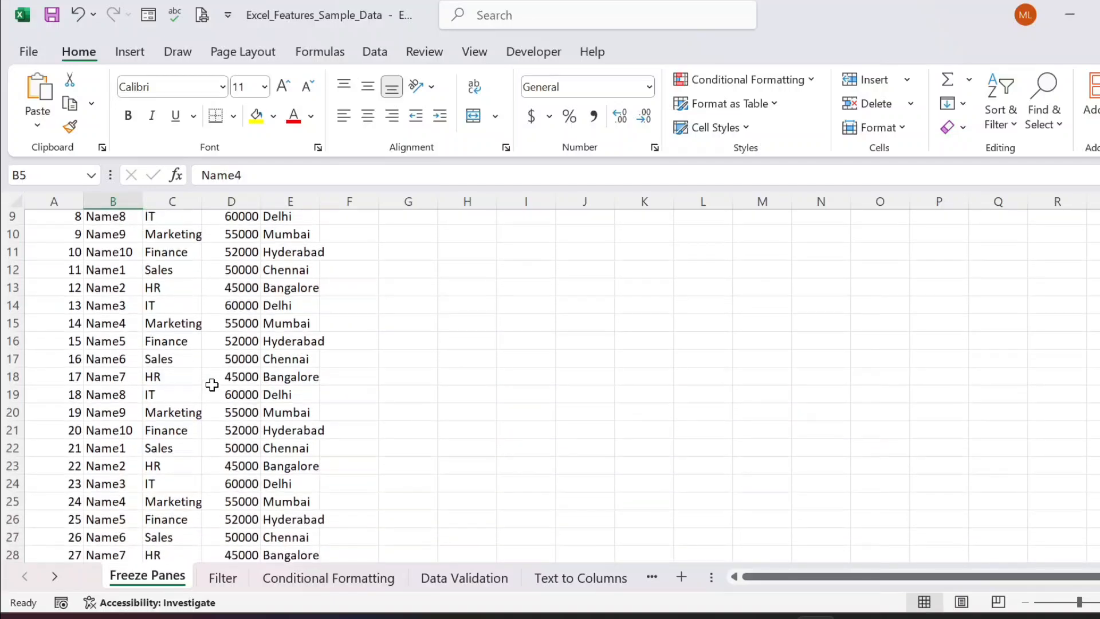
pyautogui.click(12, 361)
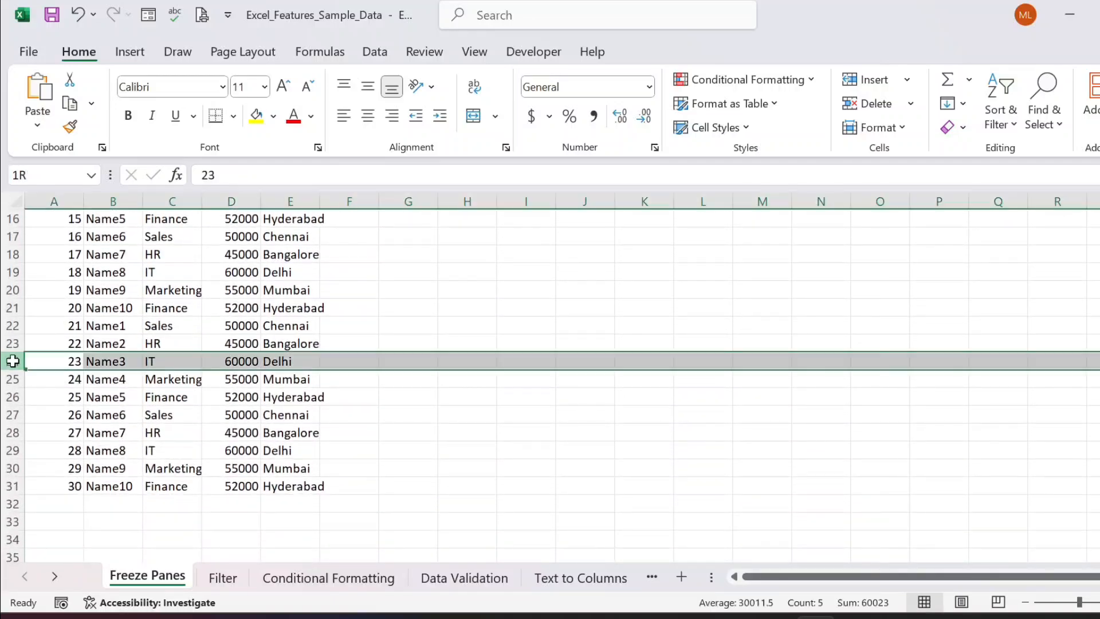
pyautogui.click(46, 358)
pyautogui.click(109, 359)
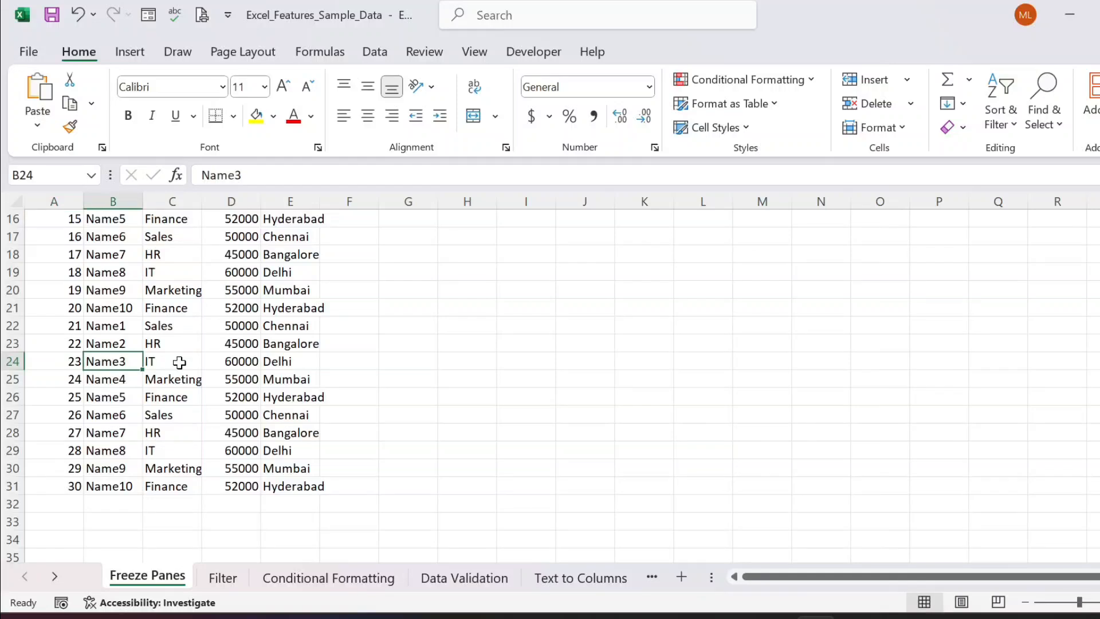
pyautogui.click(179, 363)
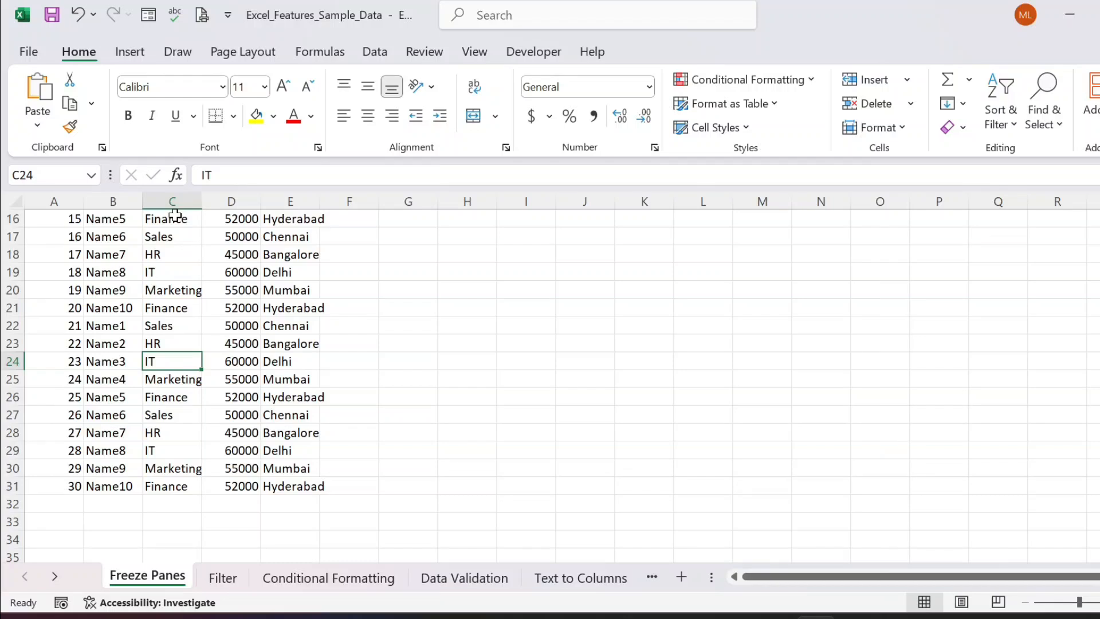
pyautogui.hscroll(5, 250, 357)
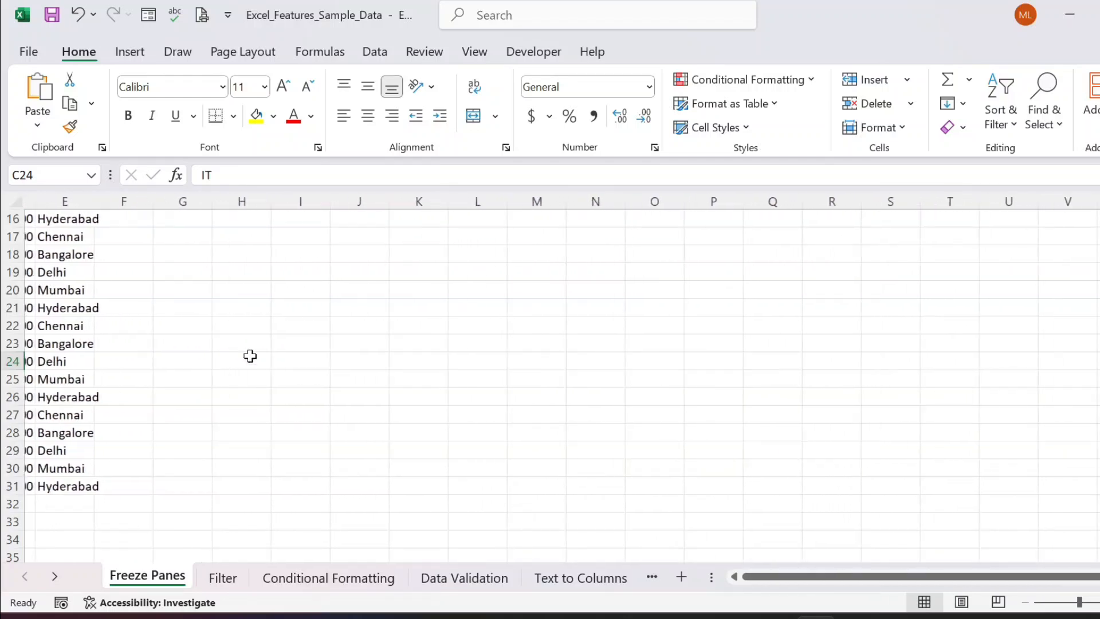
pyautogui.hscroll(-3, 250, 356)
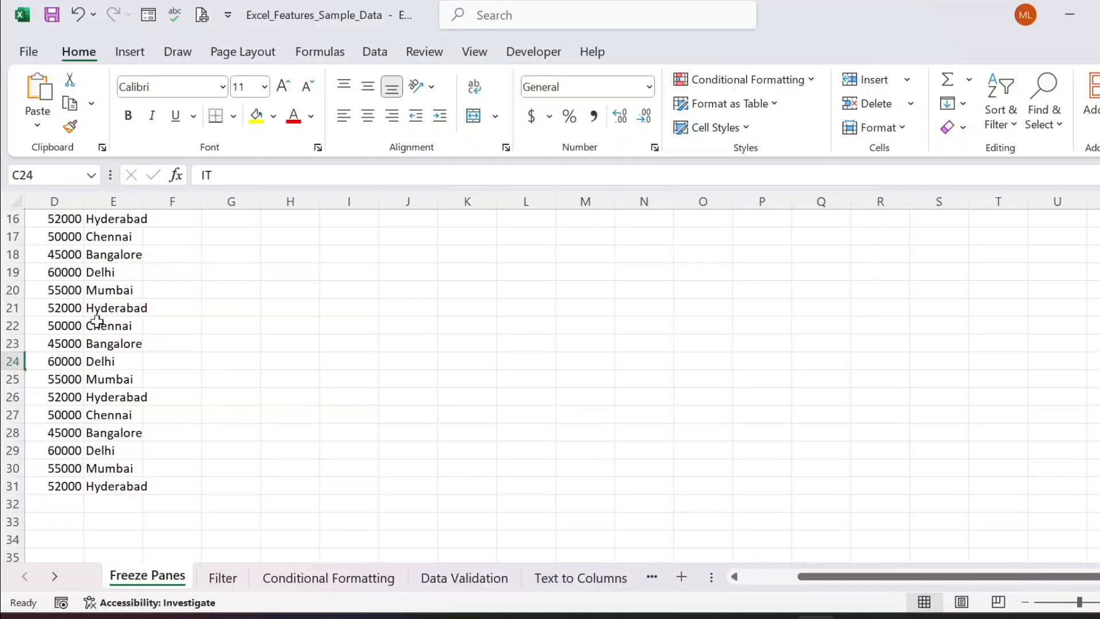
pyautogui.hscroll(-3, 78, 320)
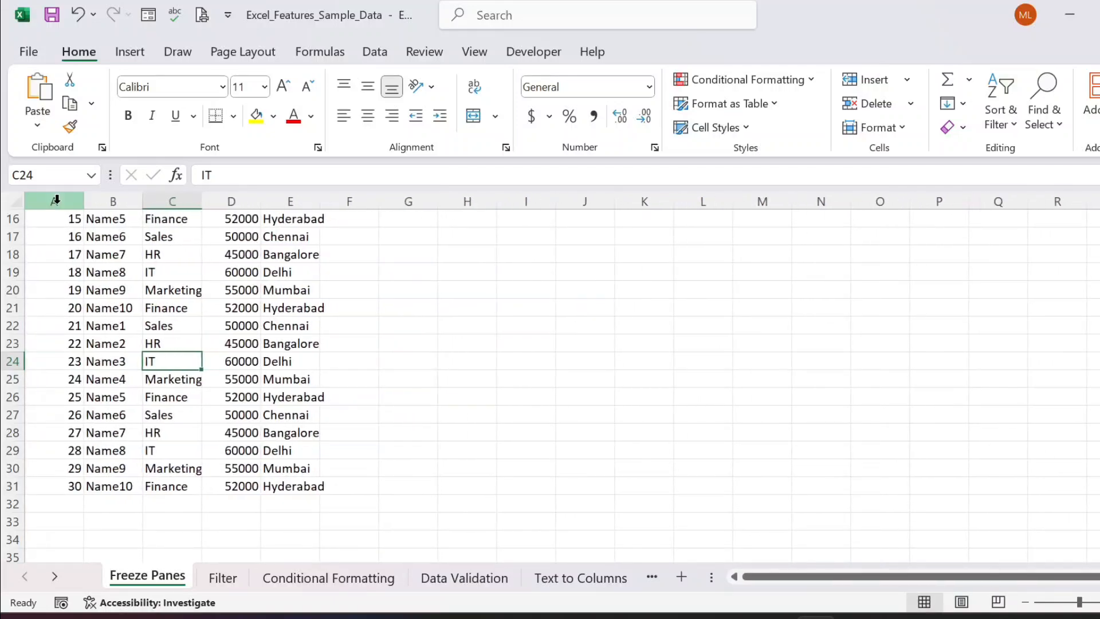
pyautogui.click(56, 202)
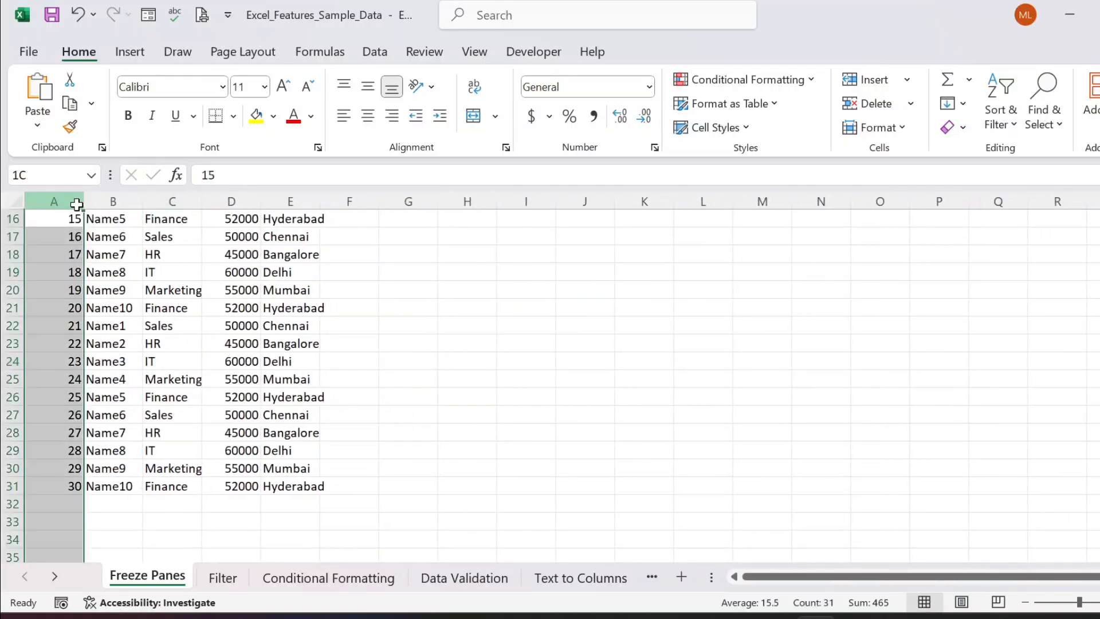
pyautogui.click(118, 246)
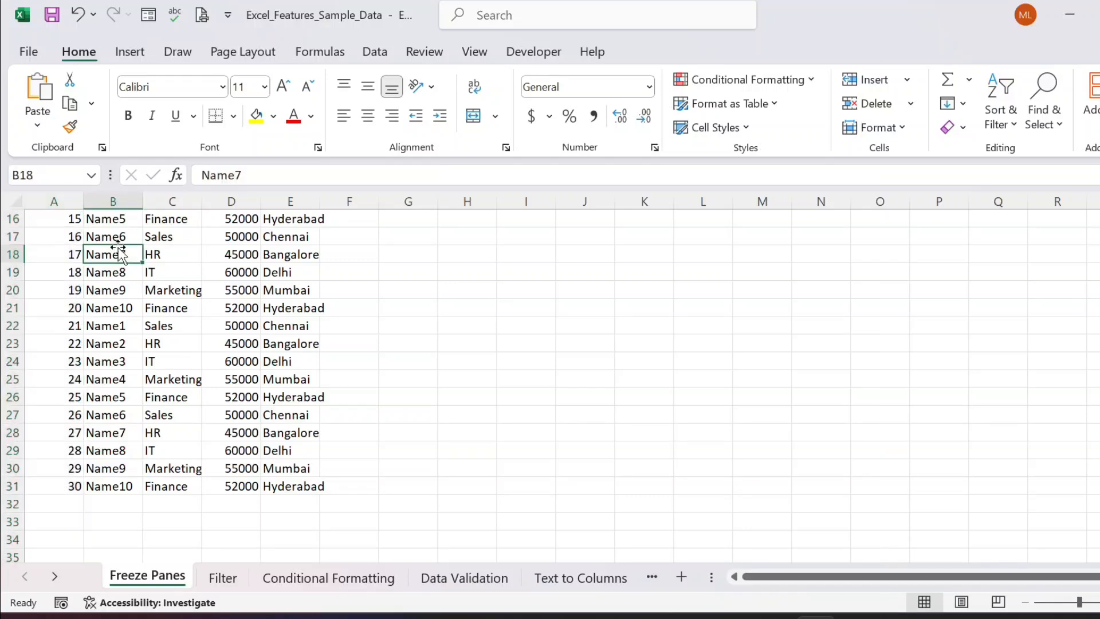
pyautogui.scroll(5, 118, 247)
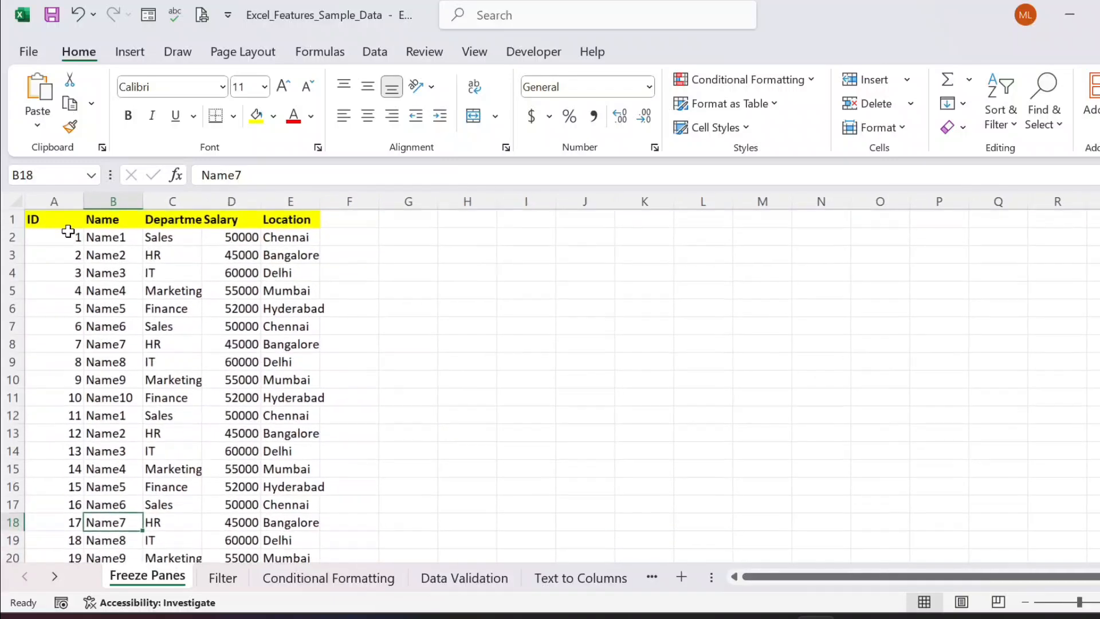
# Step: Freeze the top row of the Freeze Panes sheet, which holds the ID, Name, Department, Salary and Location headers
pyautogui.click(44, 217)
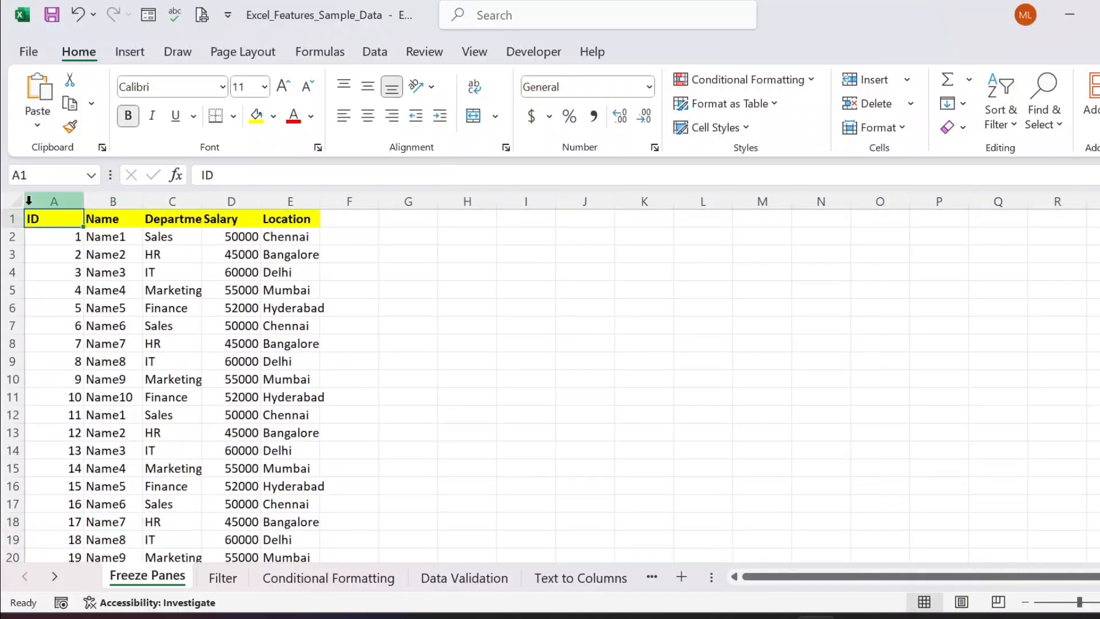
pyautogui.click(28, 199)
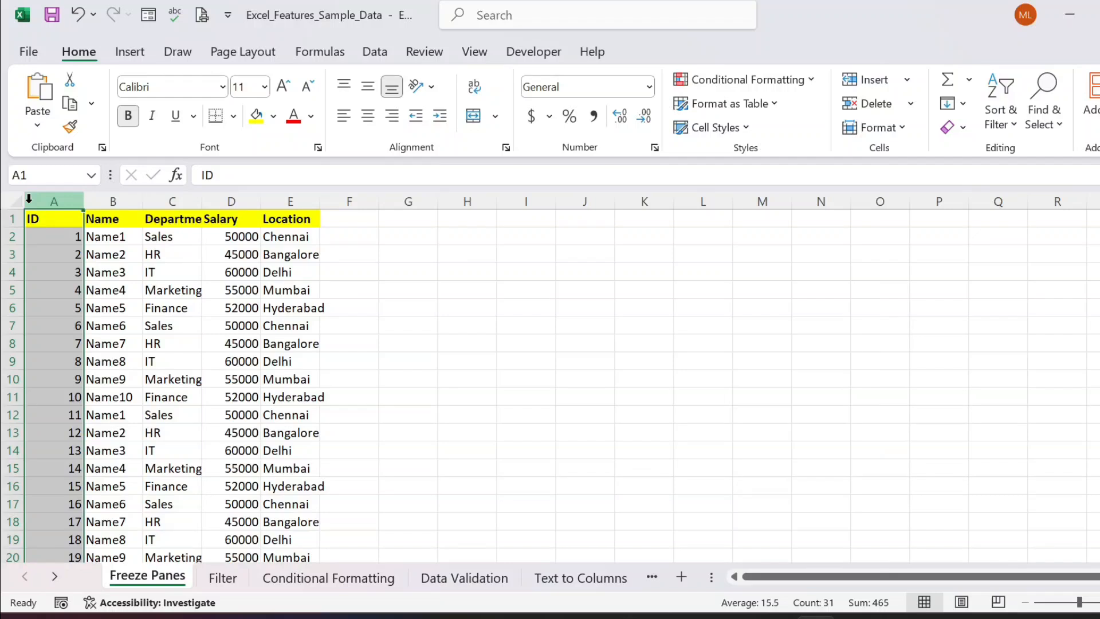
pyautogui.click(39, 224)
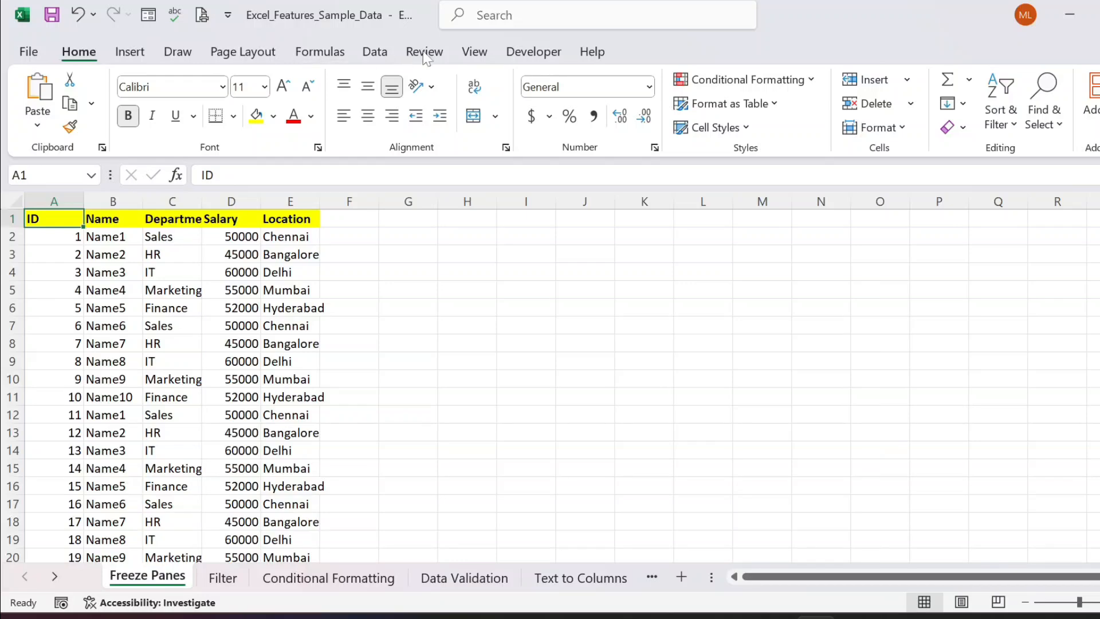
pyautogui.click(471, 52)
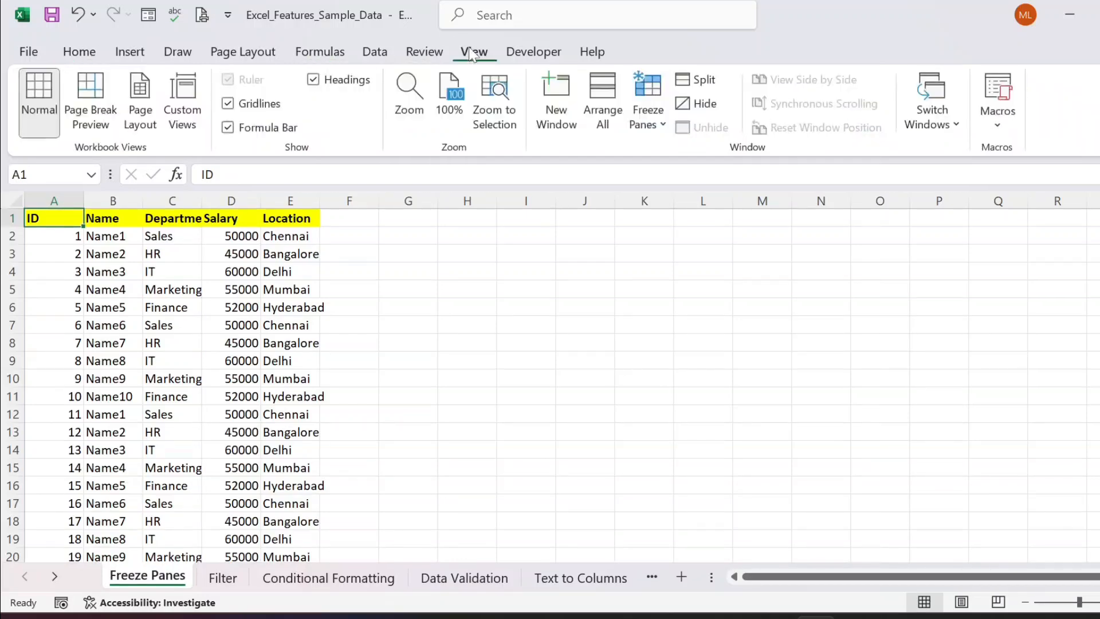
pyautogui.click(646, 119)
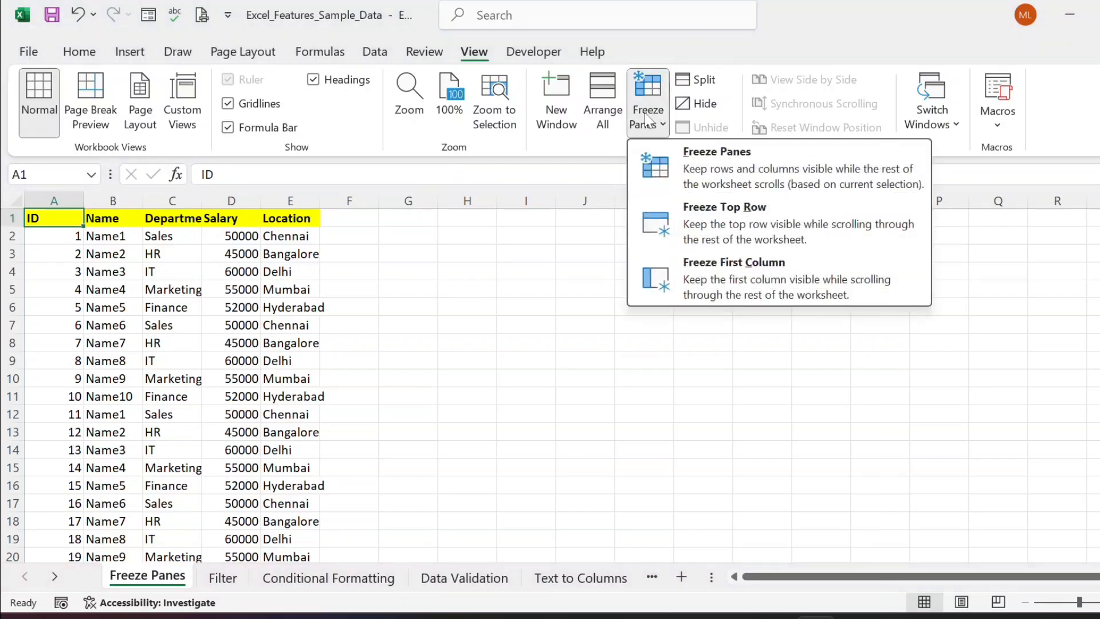
pyautogui.click(756, 223)
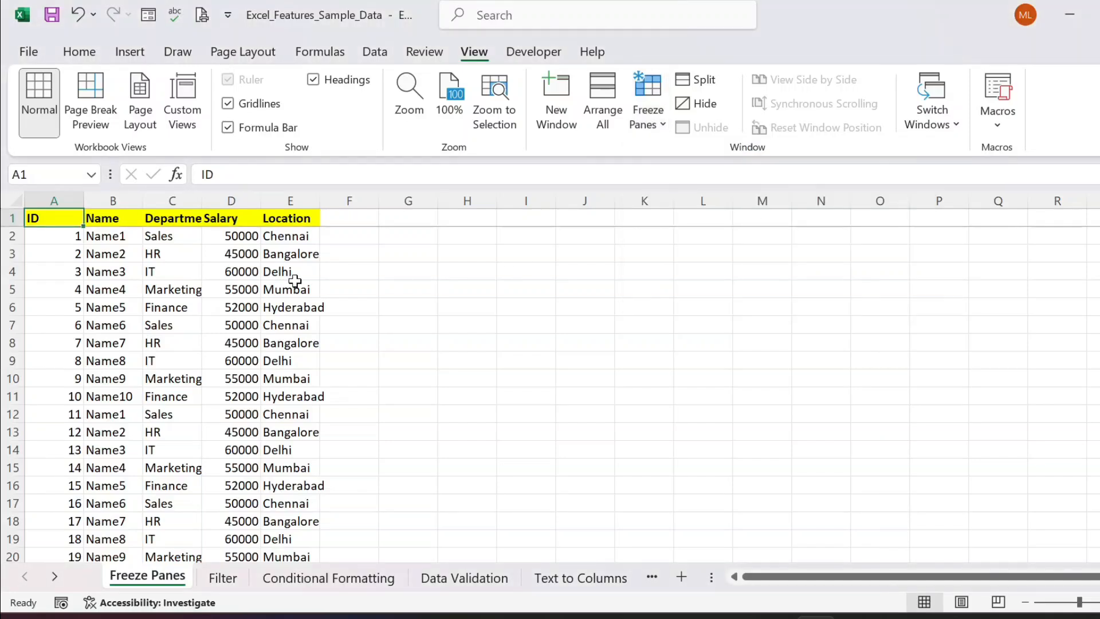
# Step: Check the frozen header row against the records at the end of the list
pyautogui.click(165, 253)
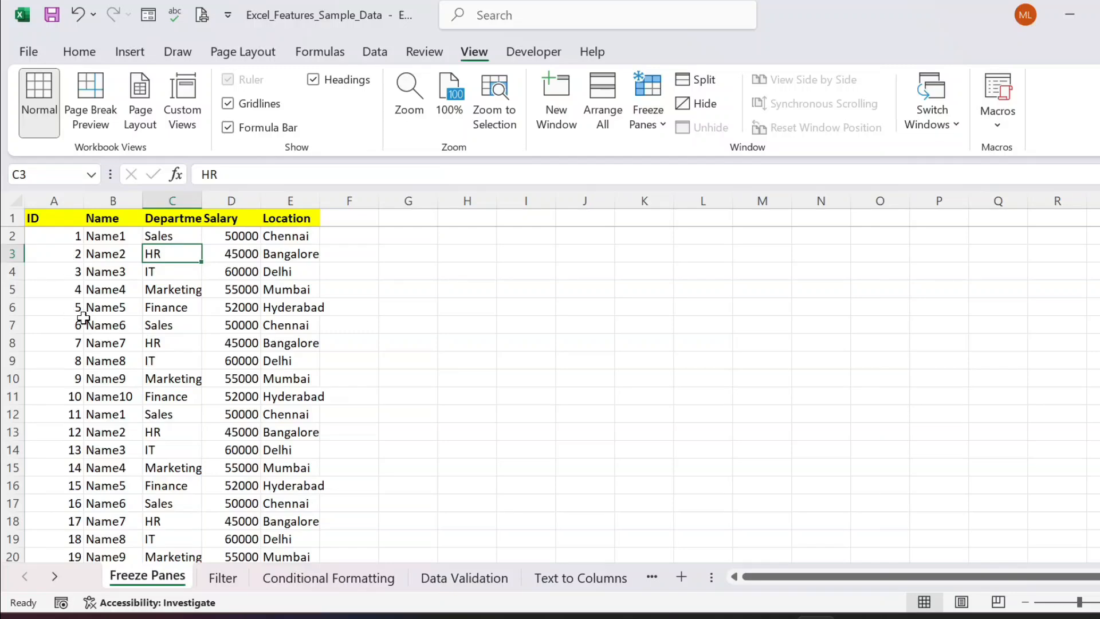
pyautogui.scroll(-6, 83, 318)
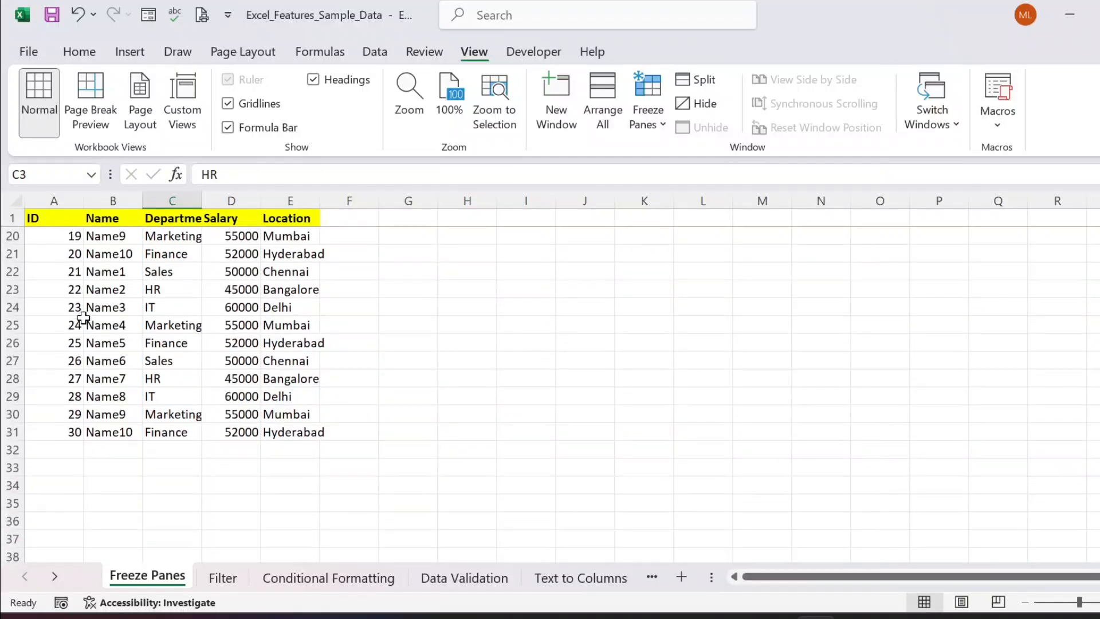
pyautogui.scroll(-2, 83, 318)
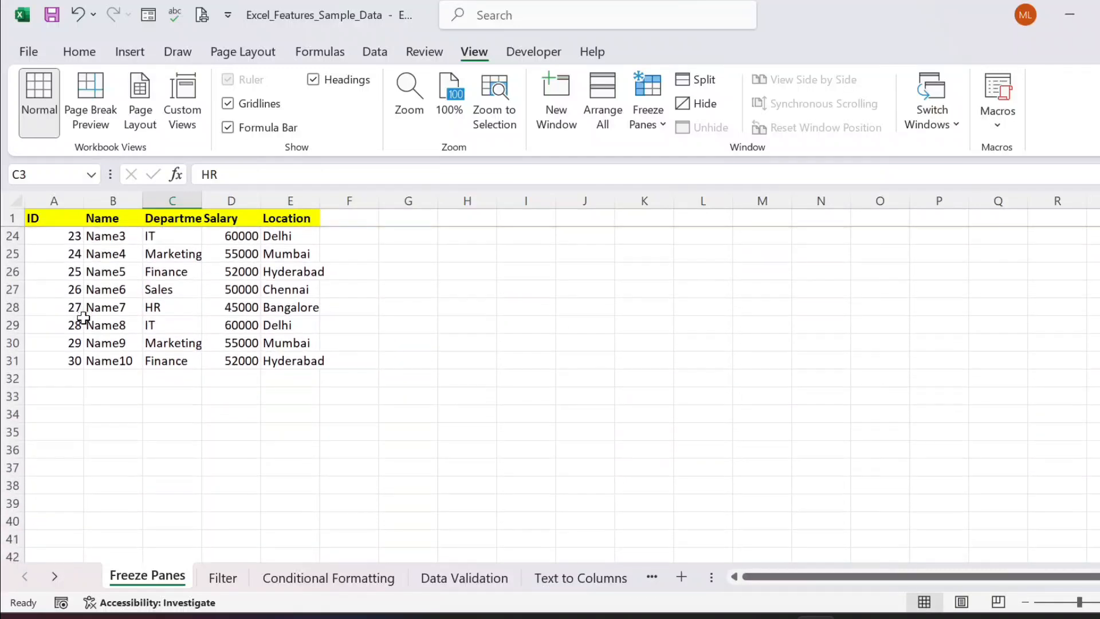
pyautogui.click(56, 217)
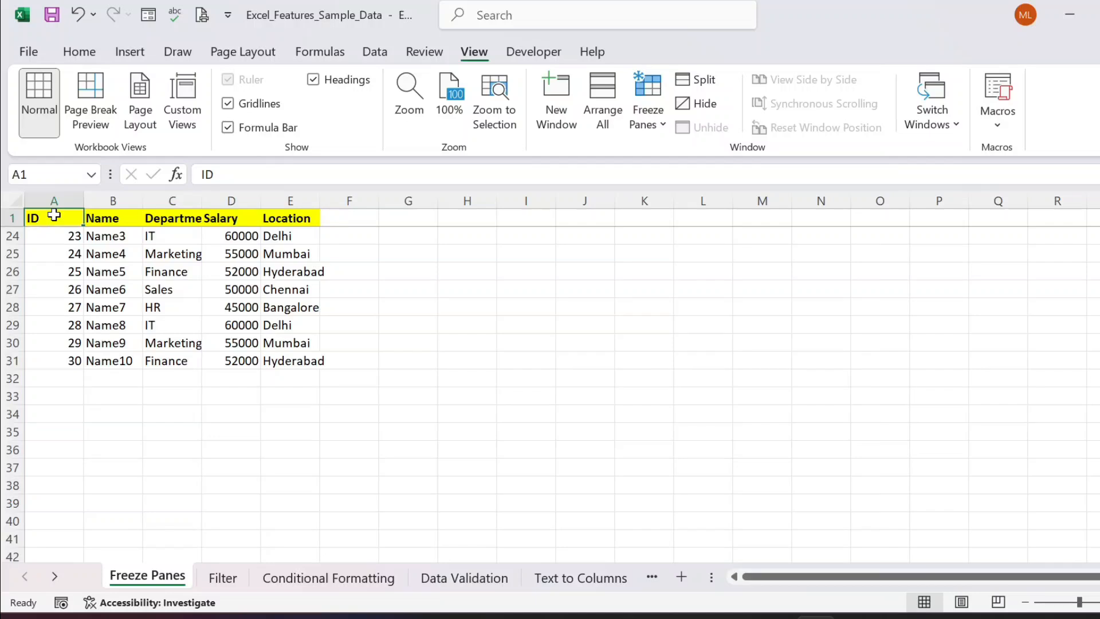
pyautogui.click(54, 291)
pyautogui.click(110, 288)
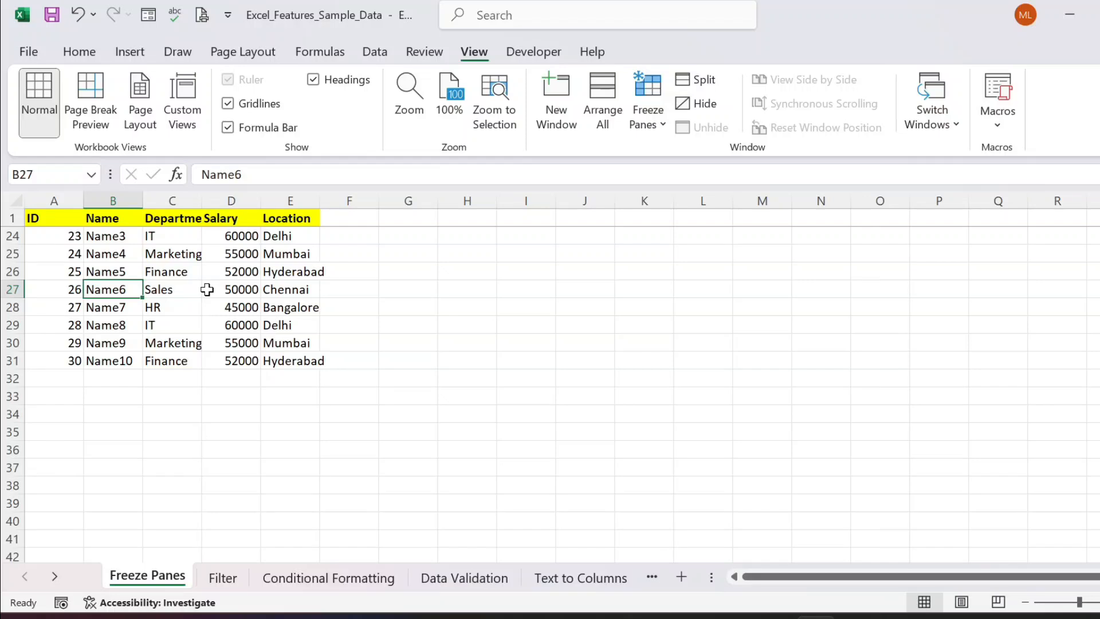
pyautogui.click(245, 218)
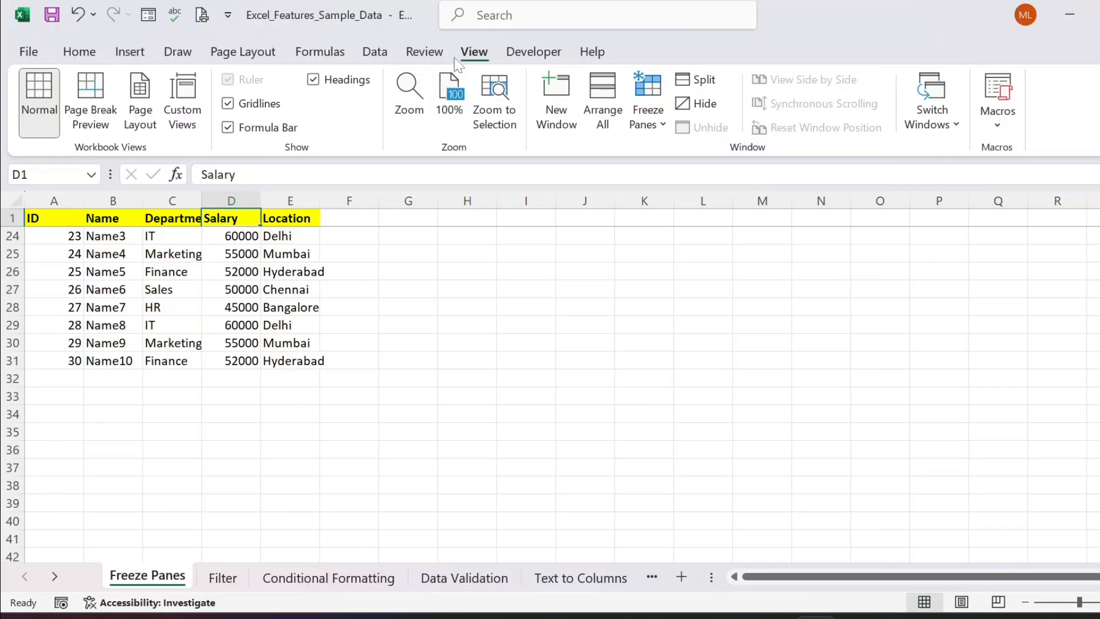
# Step: Unfreeze all panes on the sheet and return to the first record's salary cell
pyautogui.click(645, 116)
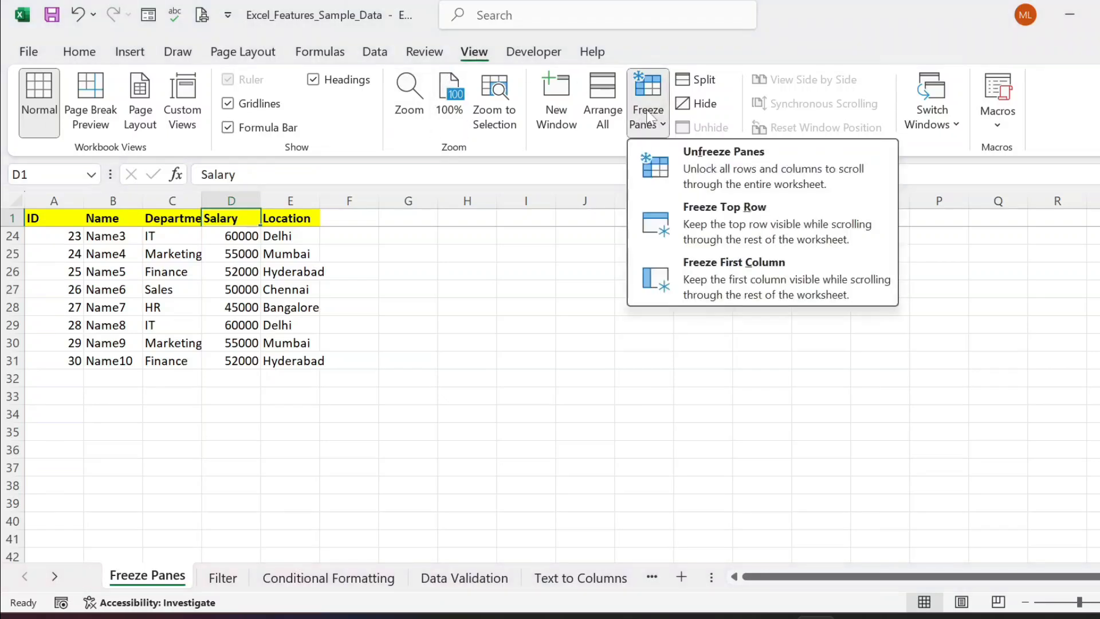
pyautogui.click(687, 163)
pyautogui.click(211, 236)
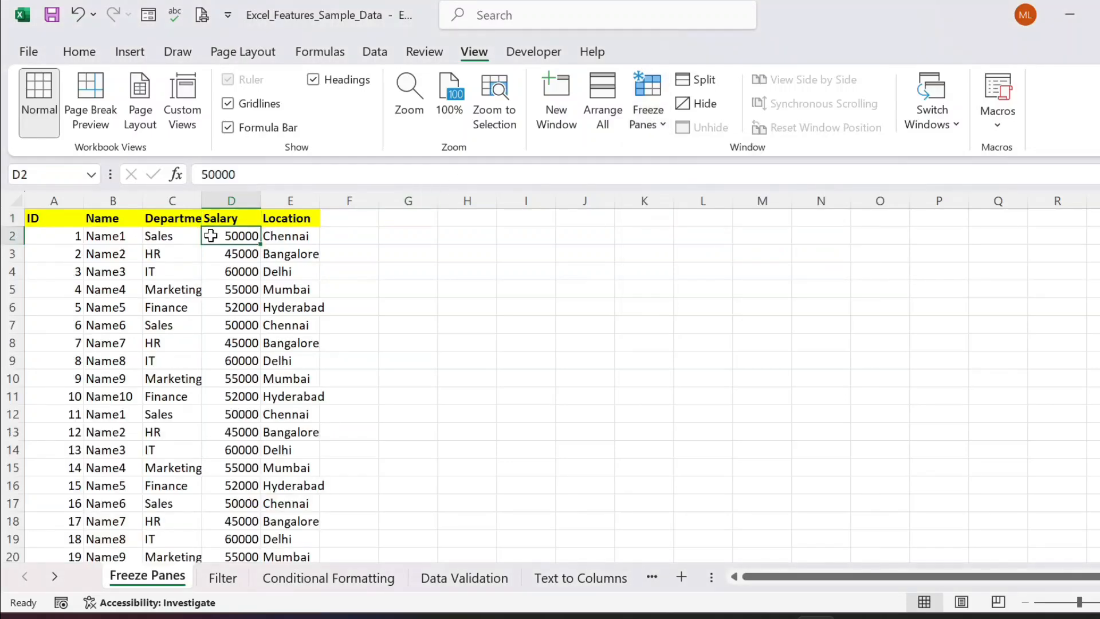
# Step: Freeze the first column of the sheet, which contains the IDs
pyautogui.click(56, 198)
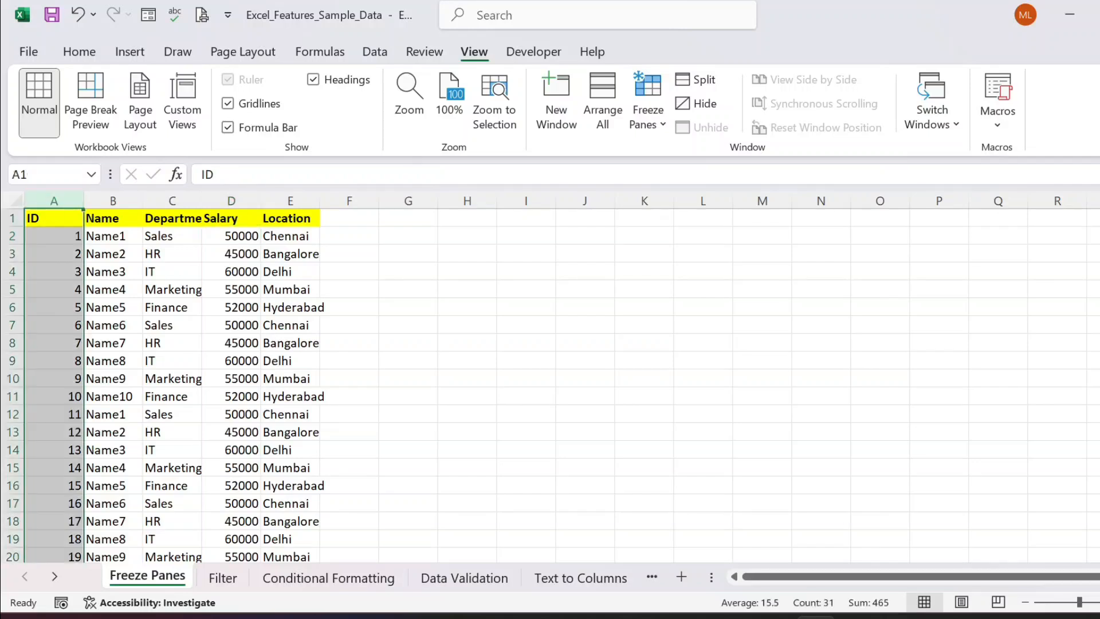
pyautogui.click(644, 118)
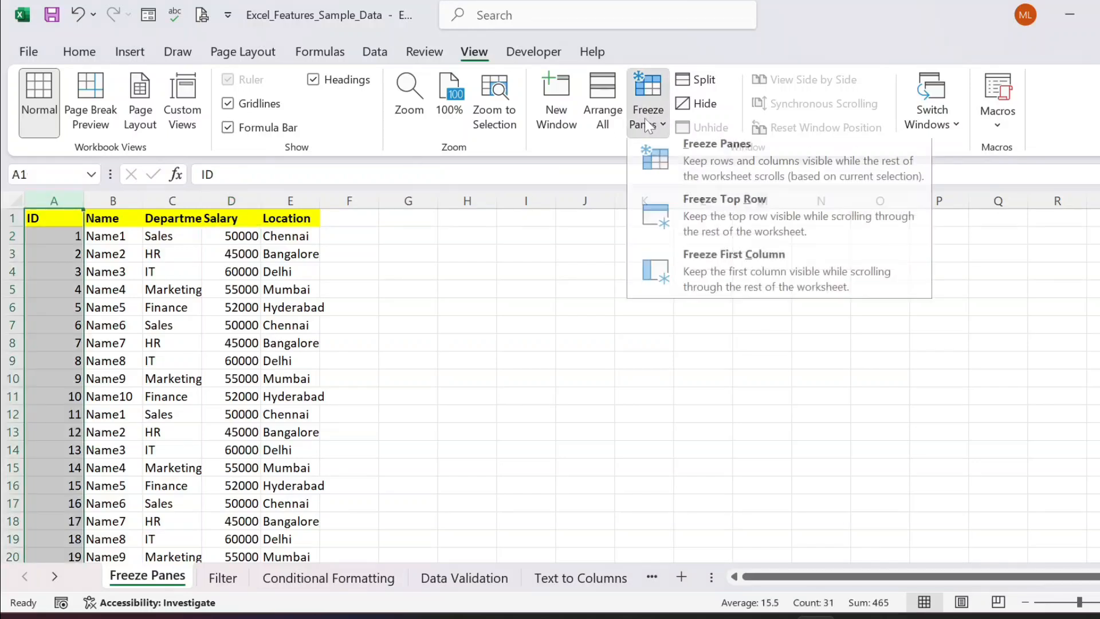
pyautogui.click(716, 272)
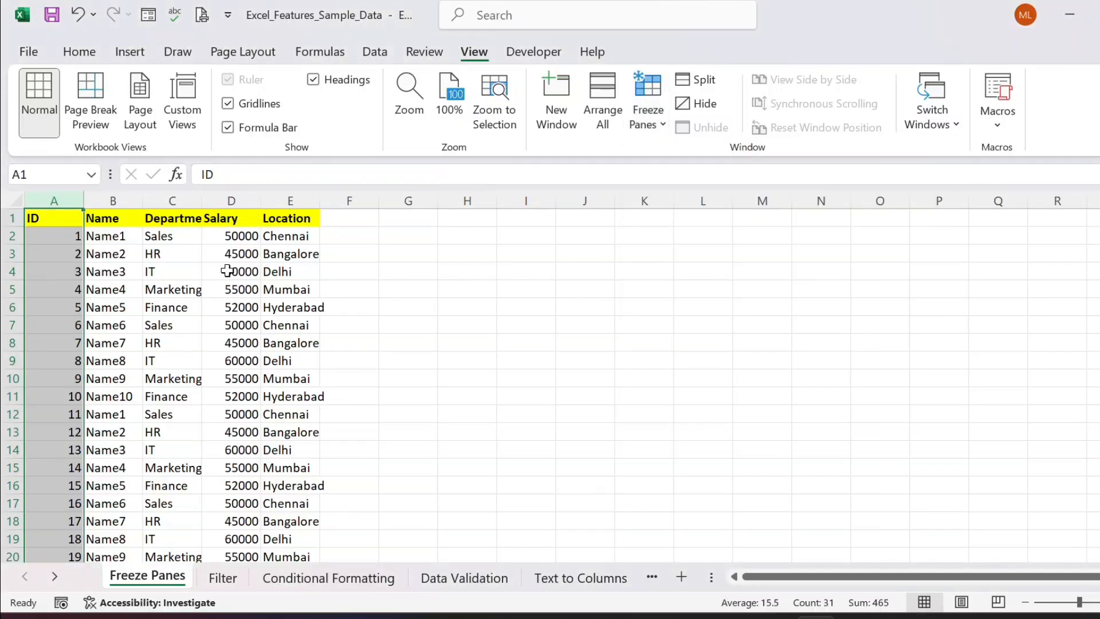
pyautogui.click(167, 269)
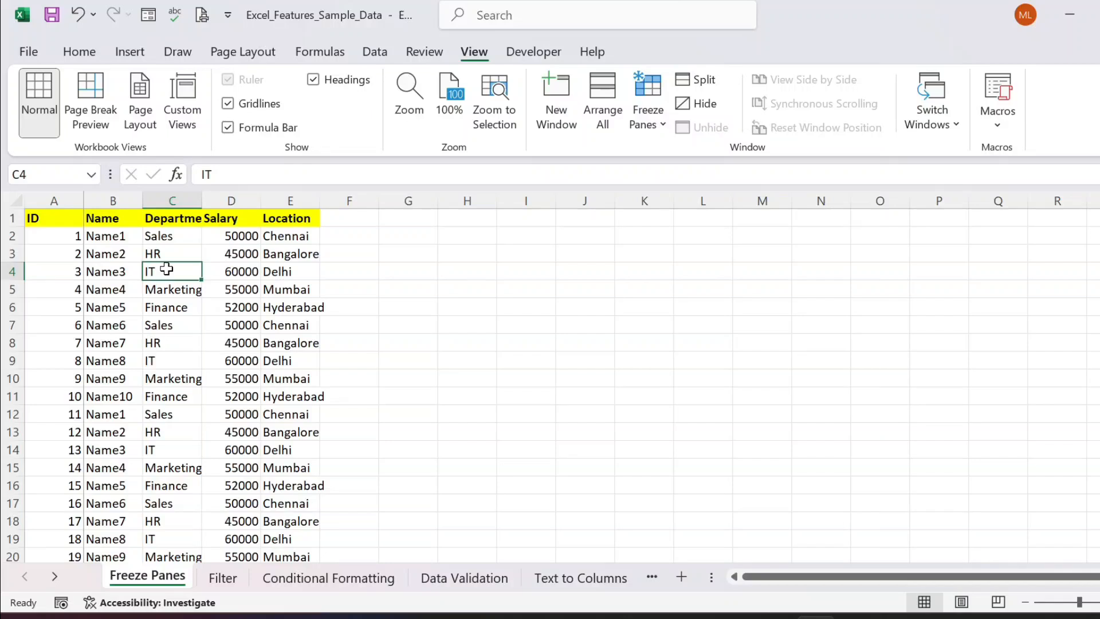
# Step: Review the header row and the ID column by selecting row 1 and column A in turn
pyautogui.click(110, 237)
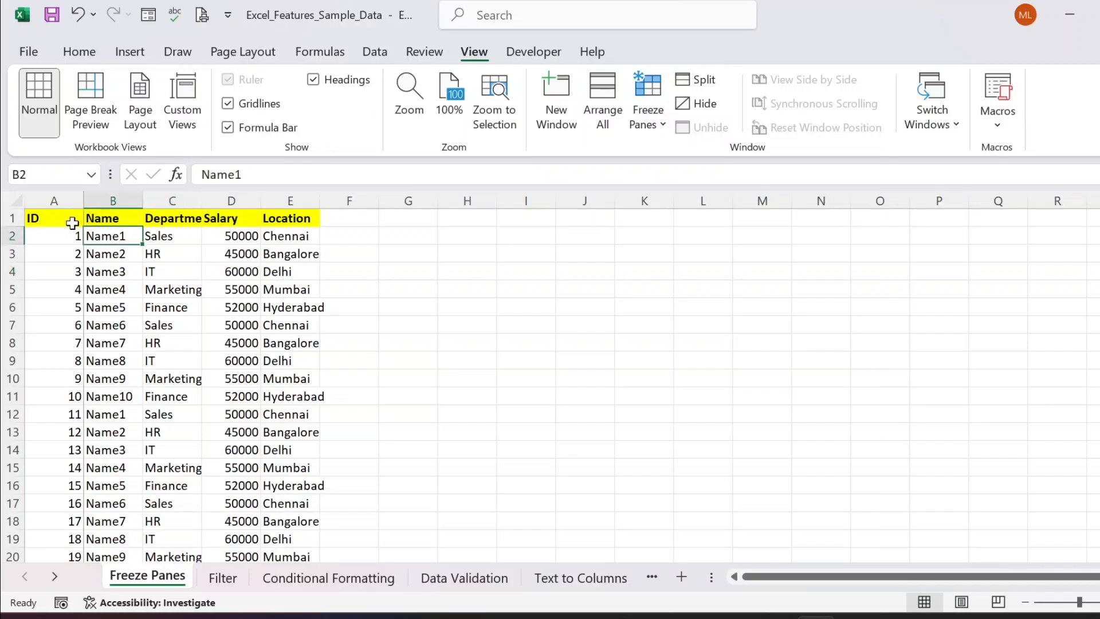
pyautogui.click(6, 218)
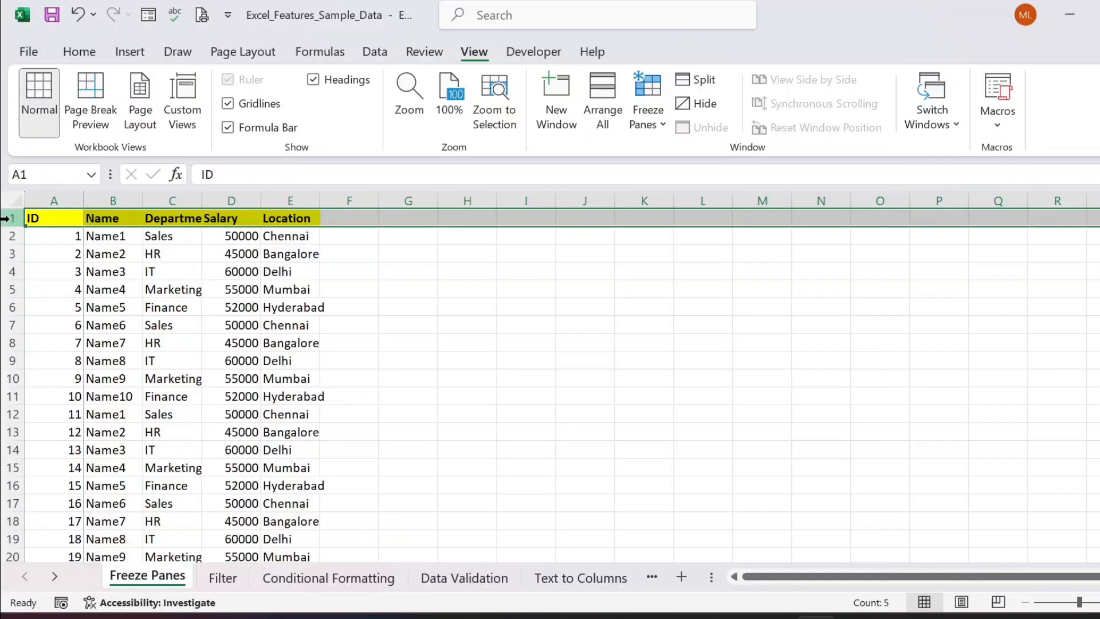
pyautogui.click(48, 199)
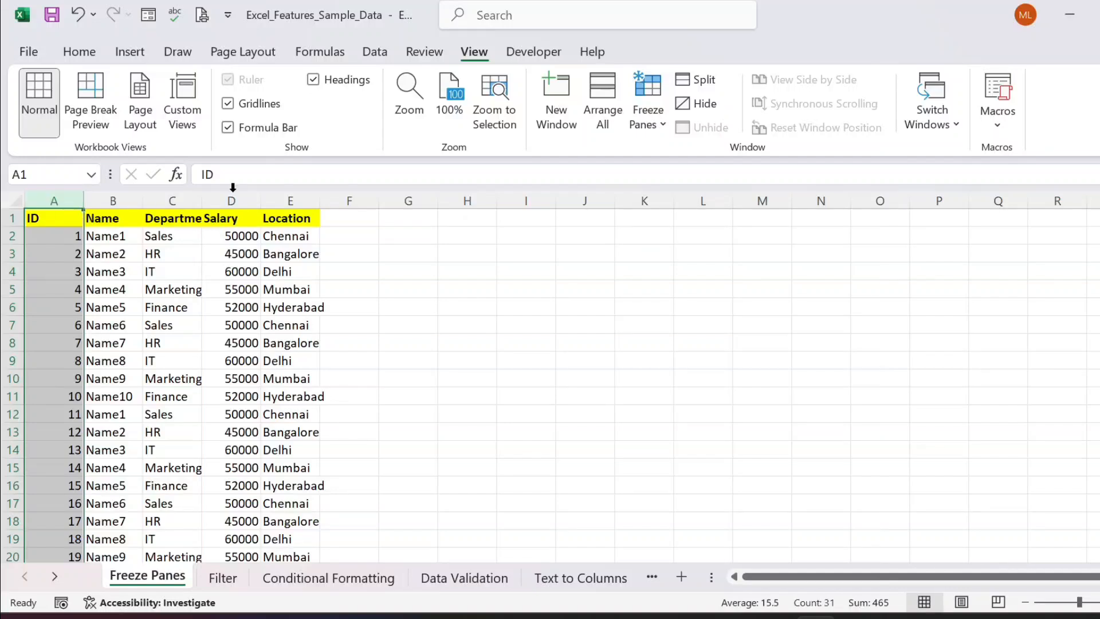
# Step: Unfreeze the ID column, leaving the first record's location cell E2 selected
pyautogui.click(310, 192)
pyautogui.click(292, 232)
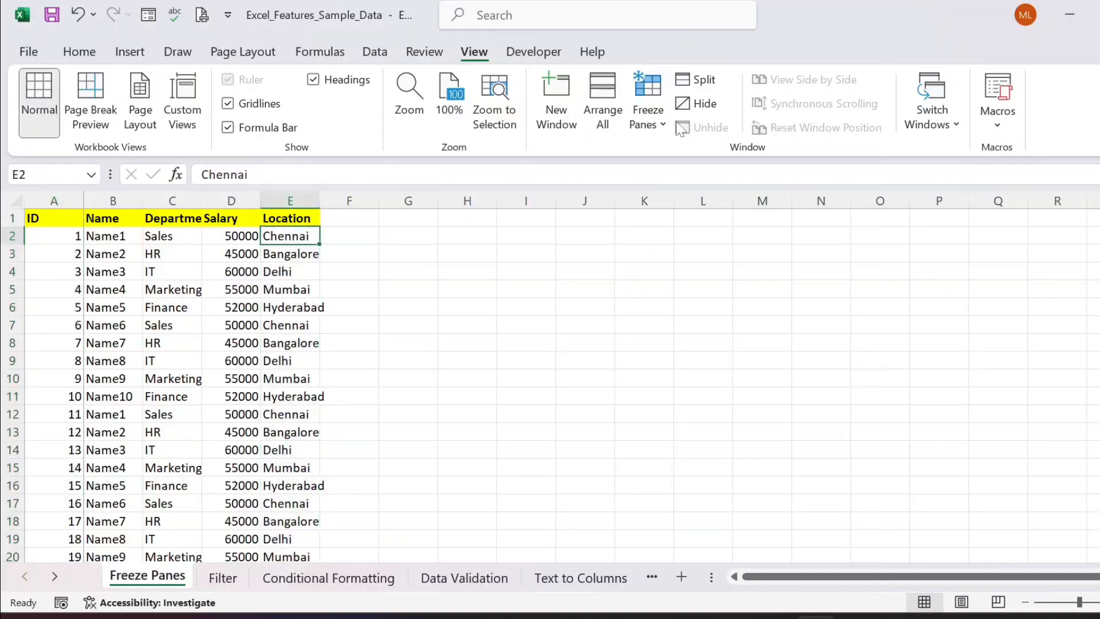
pyautogui.click(647, 120)
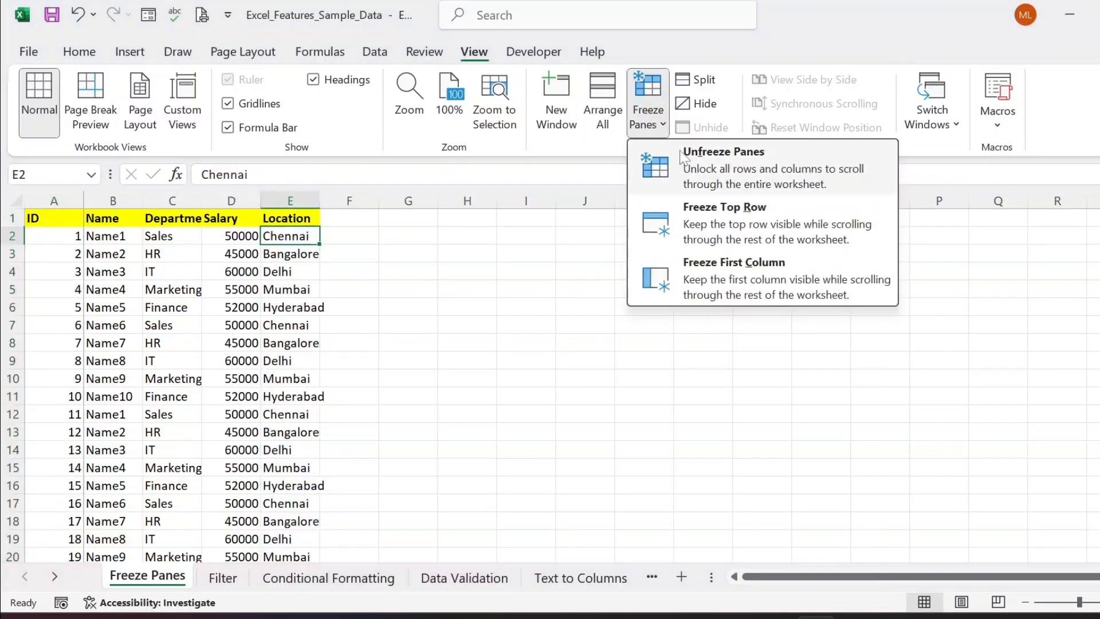
pyautogui.click(709, 169)
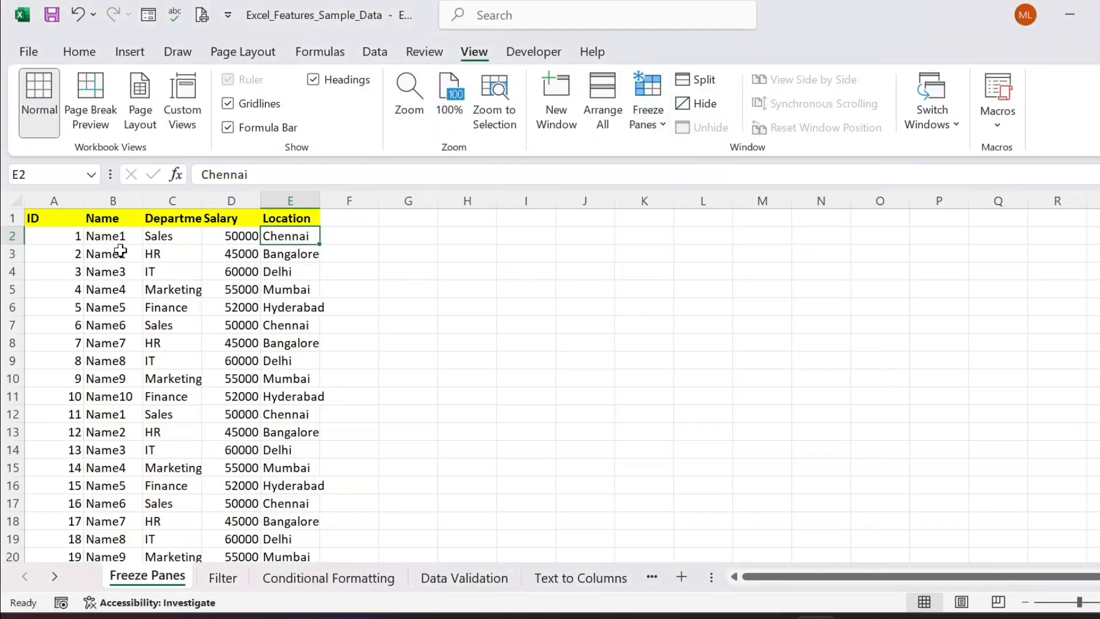
# Step: Set the font color of cell B2, where the header row and ID column meet the data, to red
pyautogui.click(53, 201)
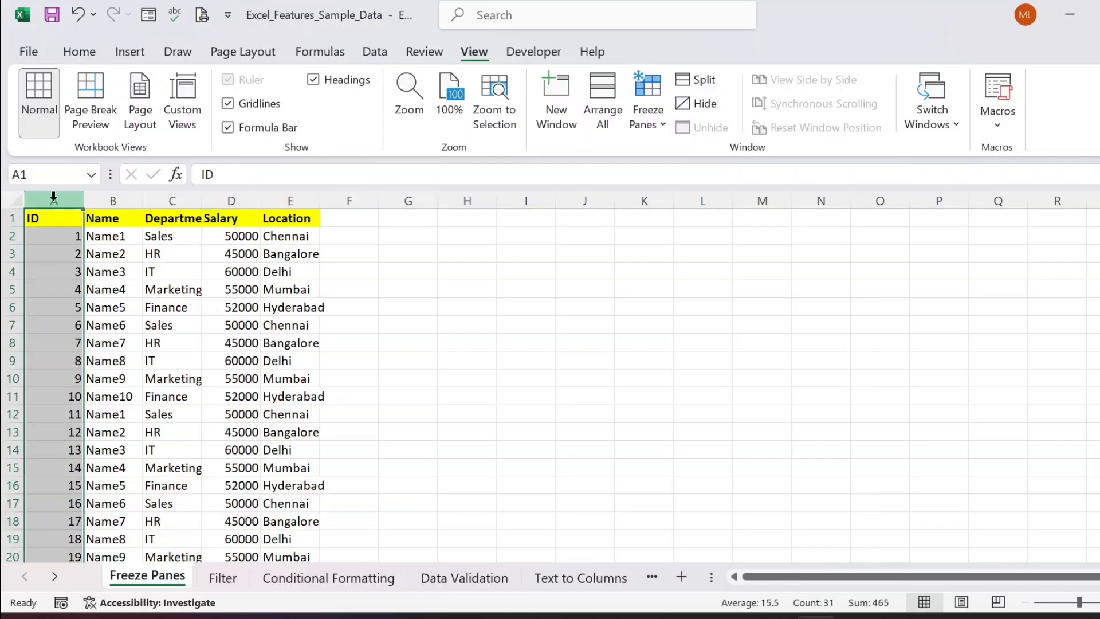
pyautogui.click(7, 219)
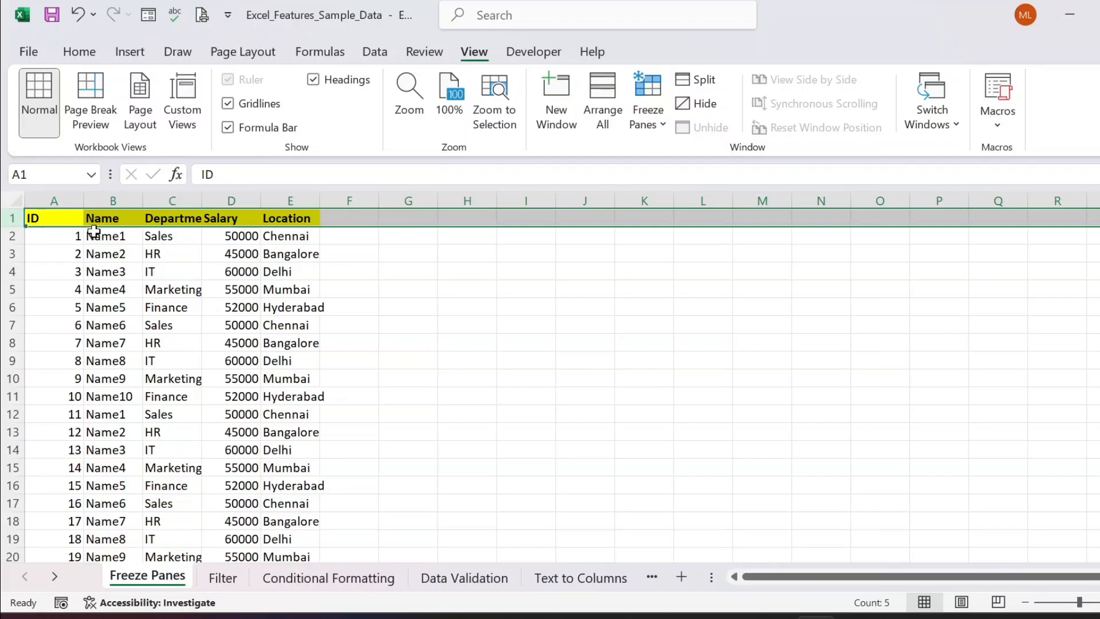
pyautogui.click(65, 220)
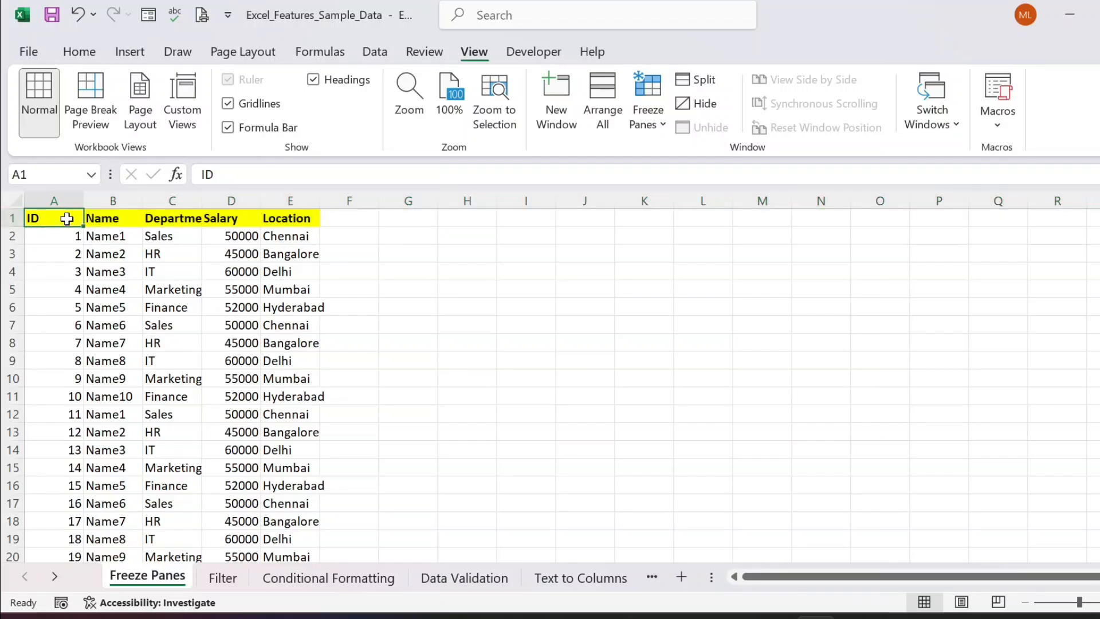
pyautogui.click(119, 237)
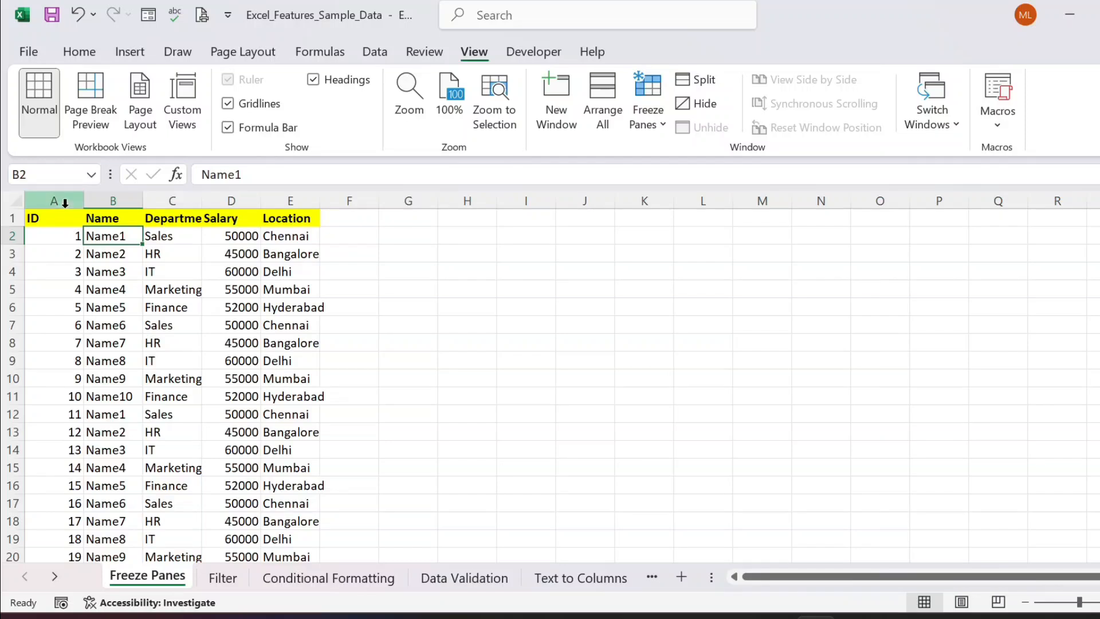
pyautogui.click(55, 201)
pyautogui.click(117, 234)
pyautogui.click(79, 52)
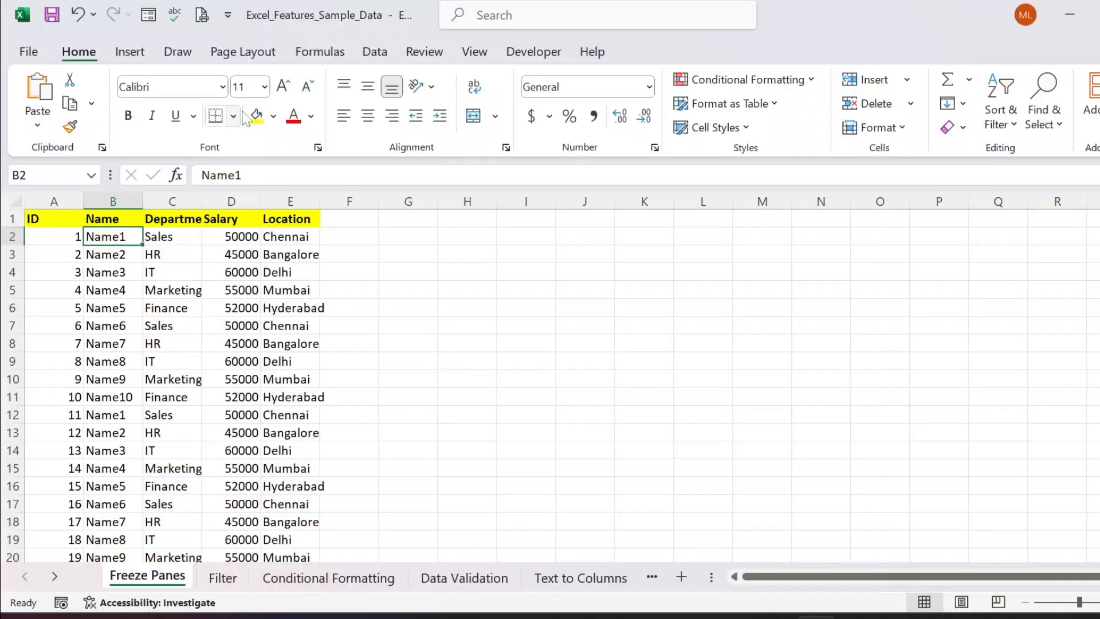
pyautogui.click(293, 116)
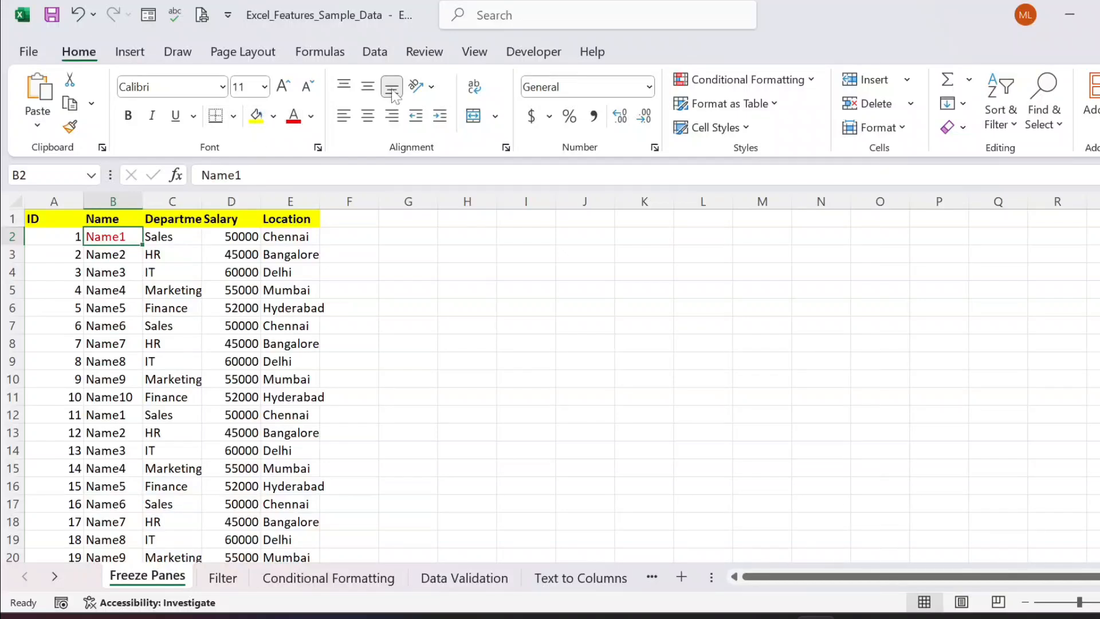
# Step: Freeze panes at cell B2 so that both the header row and the ID column are locked
pyautogui.click(473, 52)
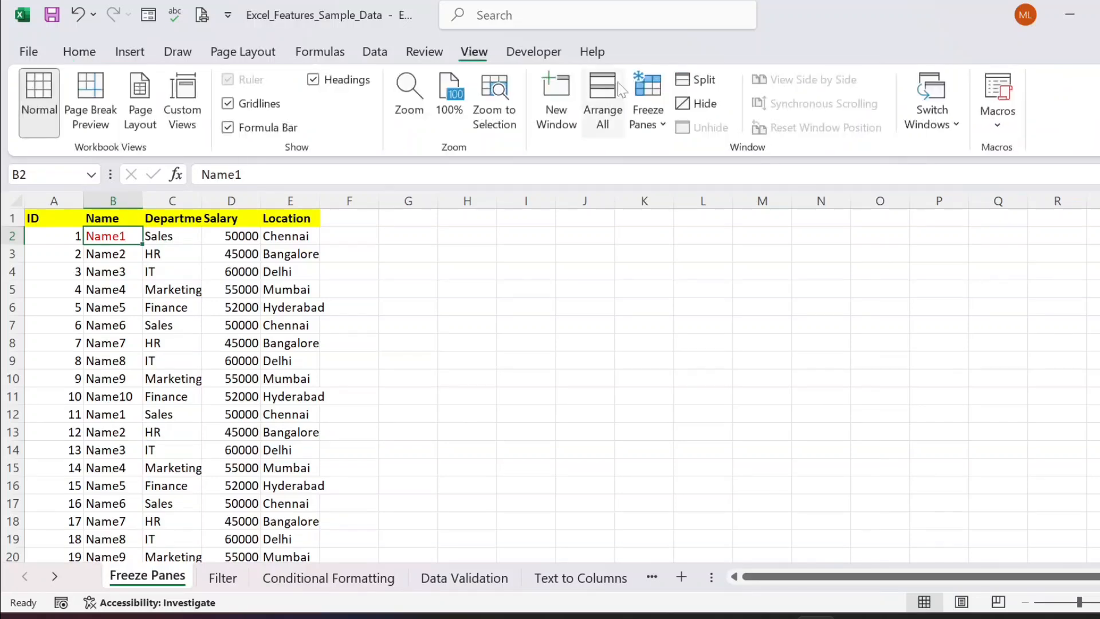
pyautogui.click(650, 94)
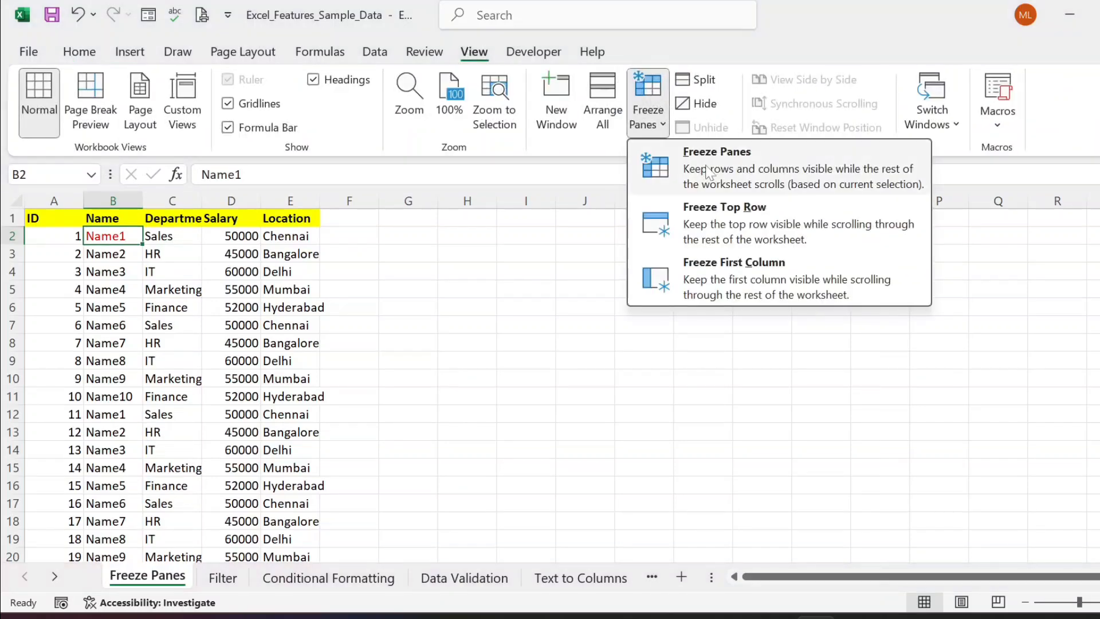
pyautogui.click(708, 171)
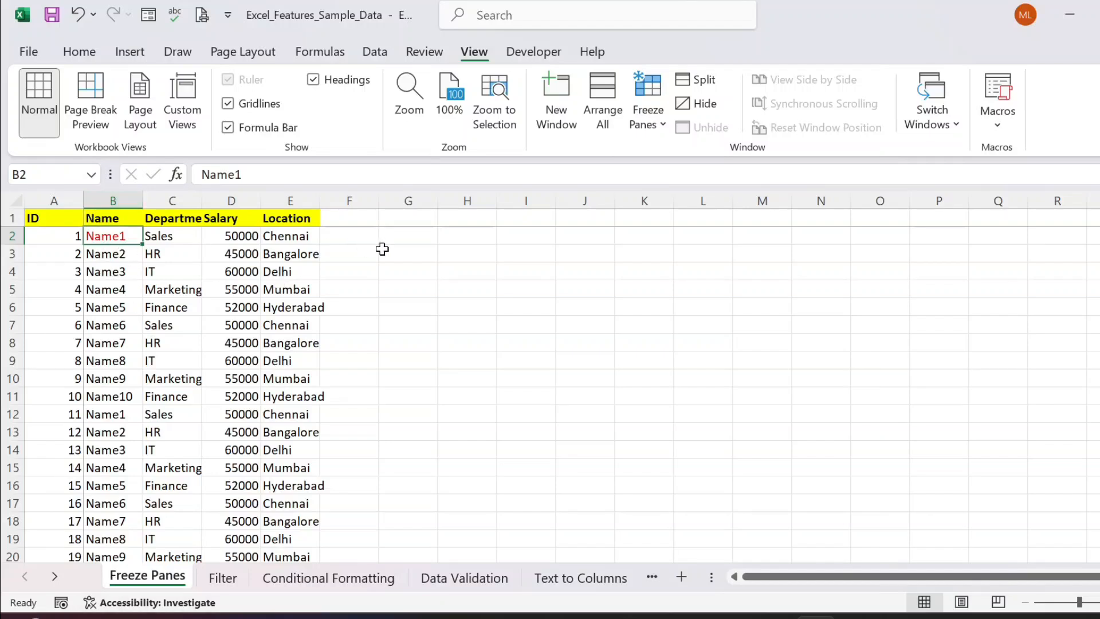
# Step: Check the frozen header row and ID column against the Salary and Location columns and the last records
pyautogui.hscroll(2, 223, 365)
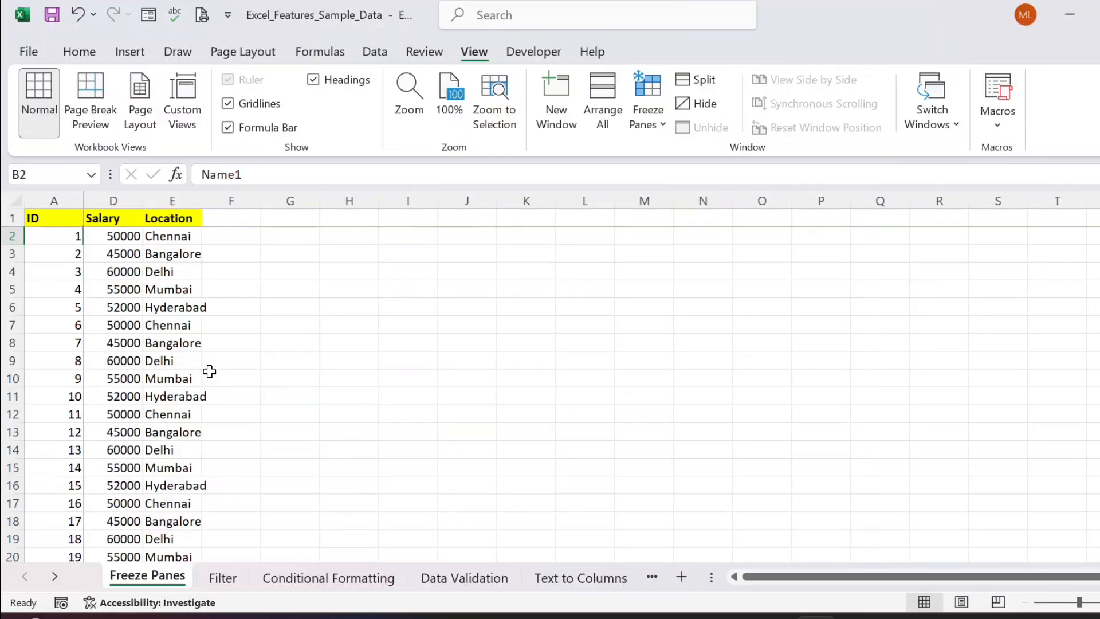
pyautogui.scroll(-3, 172, 363)
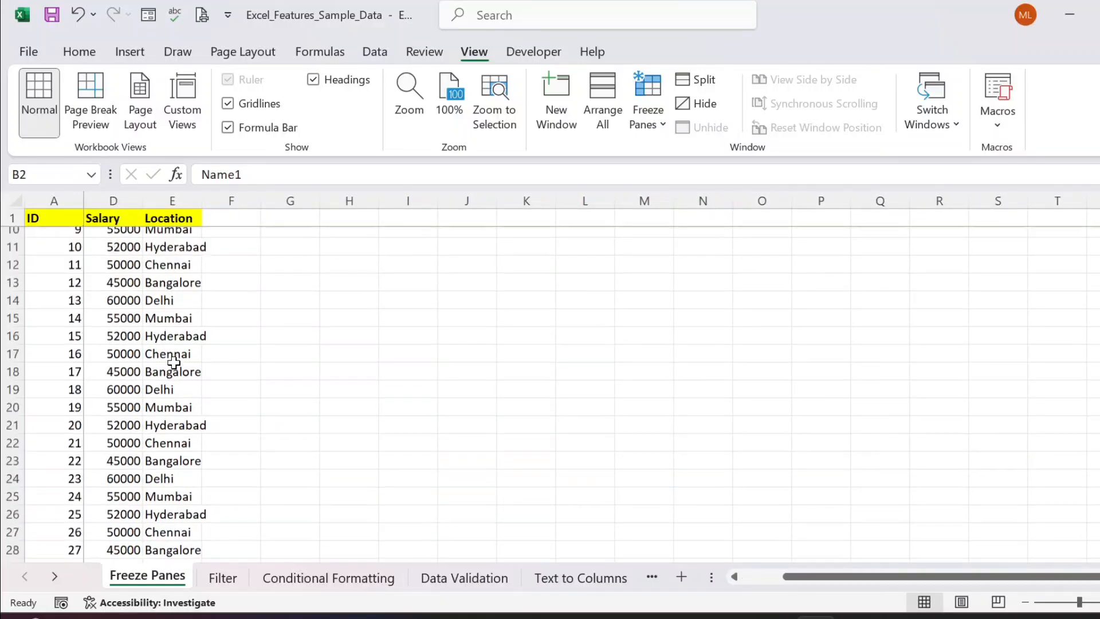
pyautogui.scroll(-2, 175, 362)
pyautogui.hscroll(-2, 177, 361)
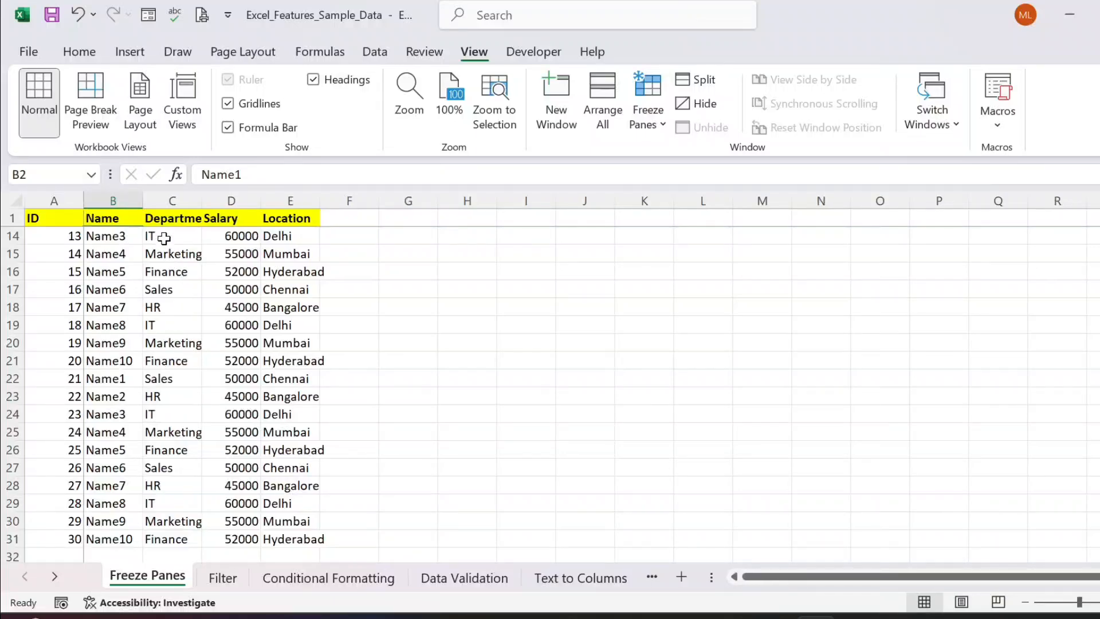
pyautogui.scroll(5, 149, 323)
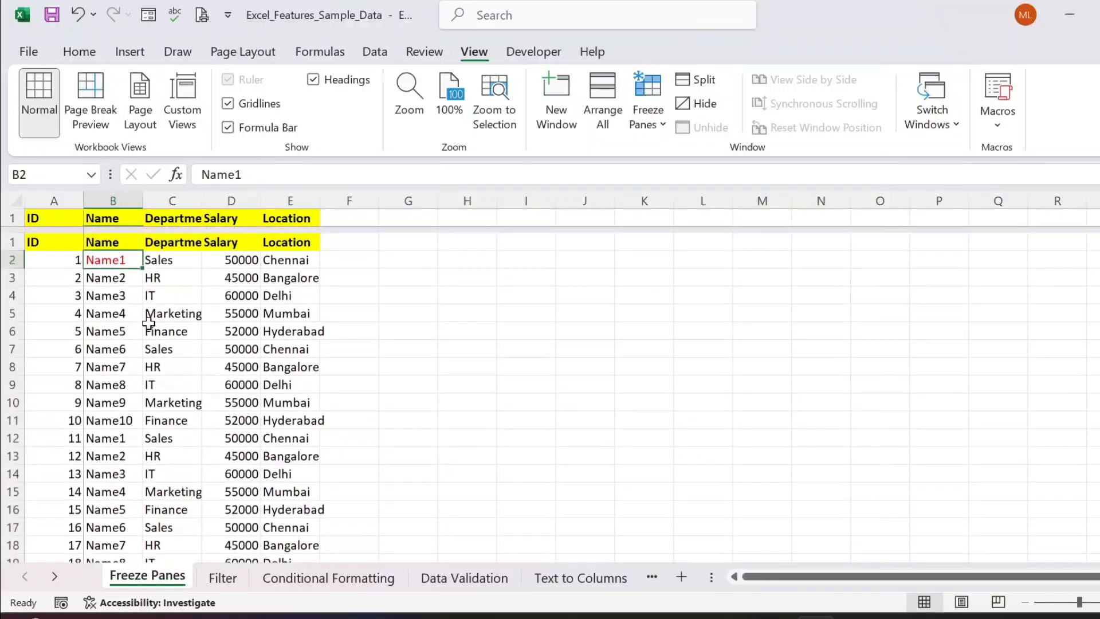
# Step: Unfreeze both the header row and the ID column, with cell C6 selected
pyautogui.click(148, 307)
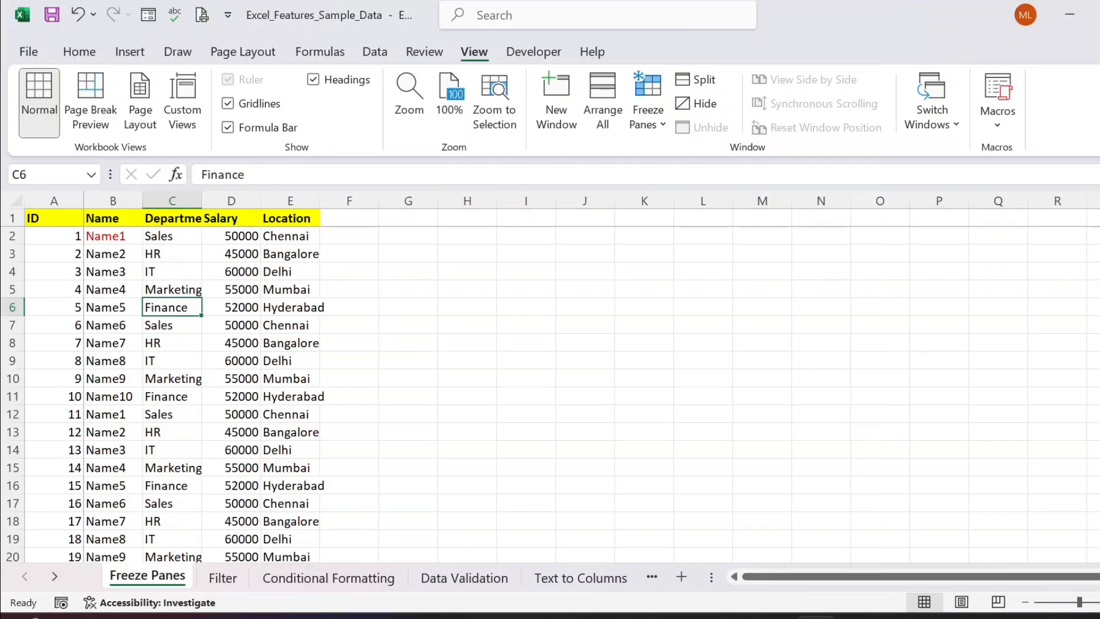
pyautogui.click(646, 111)
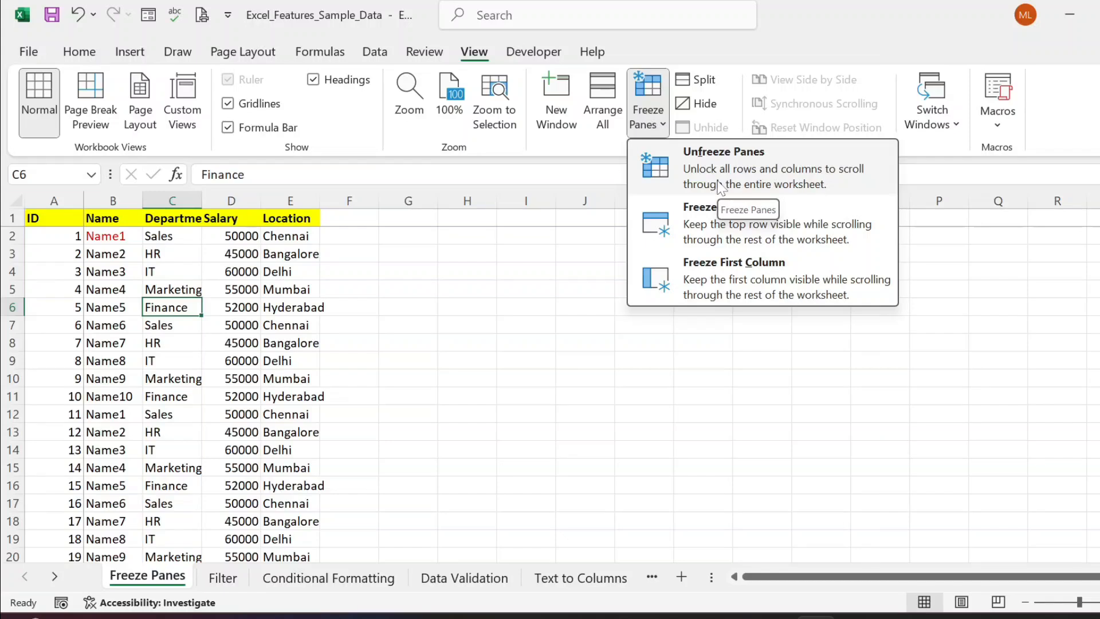
pyautogui.click(720, 187)
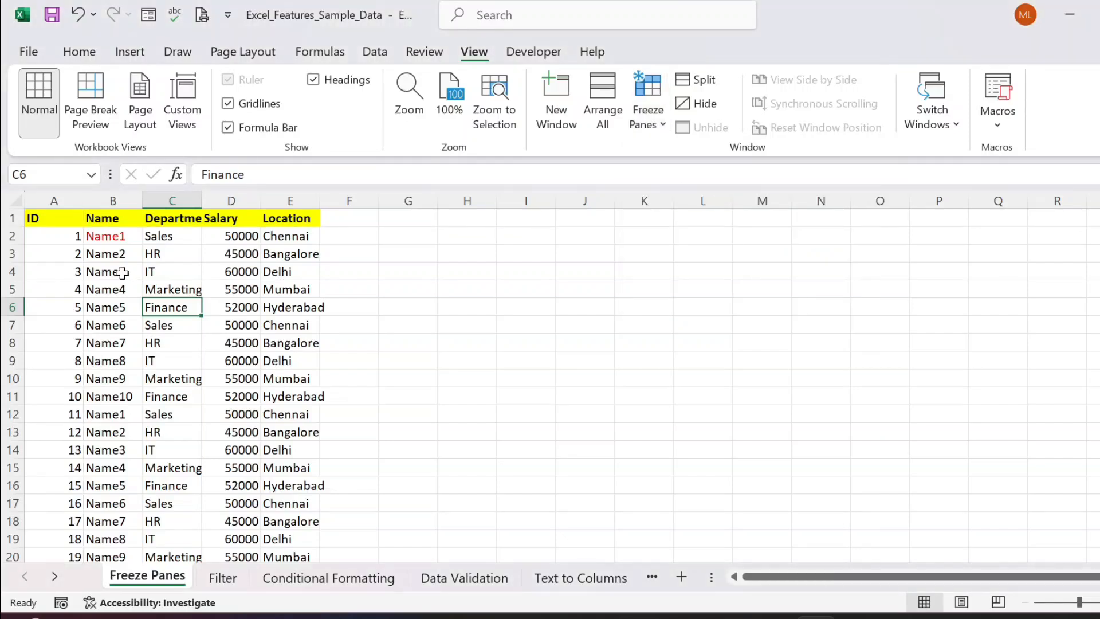
# Step: Freeze the first two rows of the sheet by applying Freeze Panes with row 3 selected
pyautogui.click(98, 252)
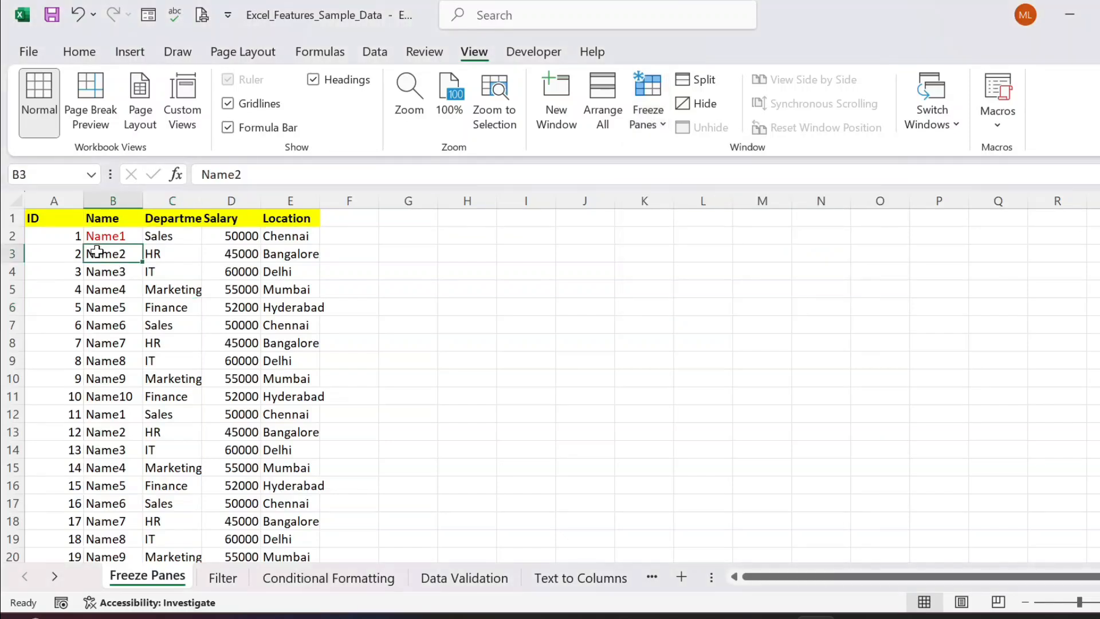
pyautogui.click(14, 251)
pyautogui.click(11, 233)
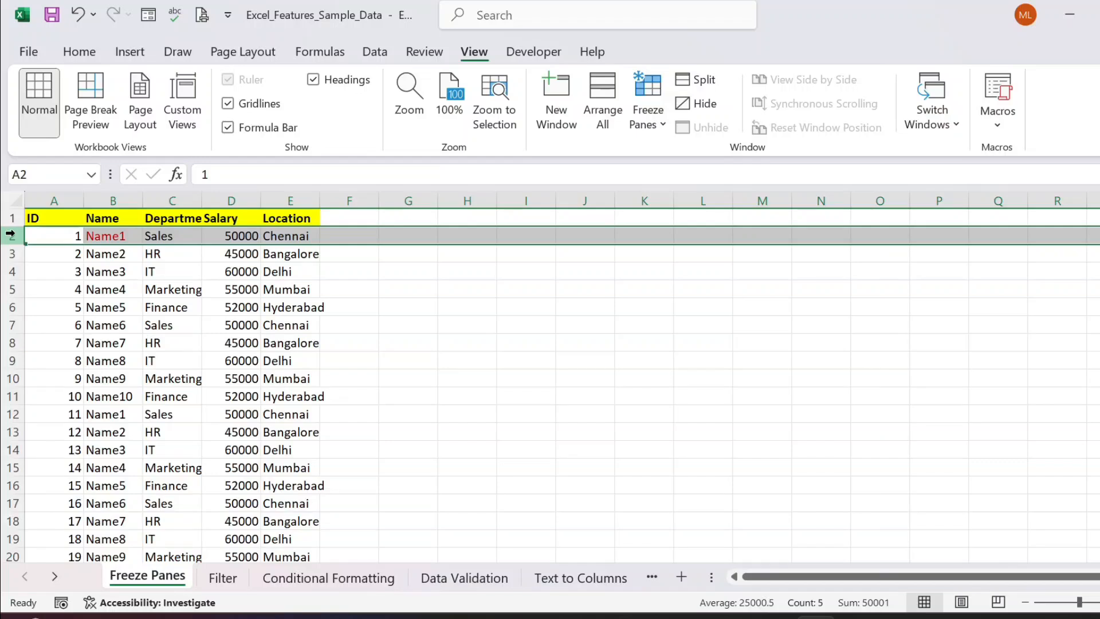
pyautogui.click(95, 255)
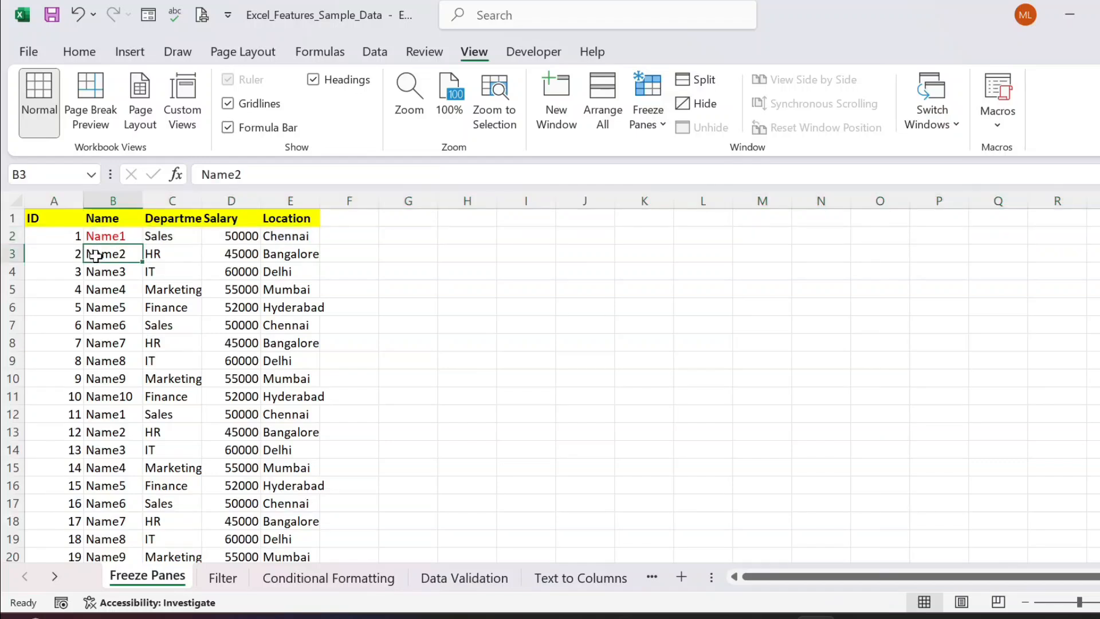
pyautogui.click(13, 253)
pyautogui.click(647, 112)
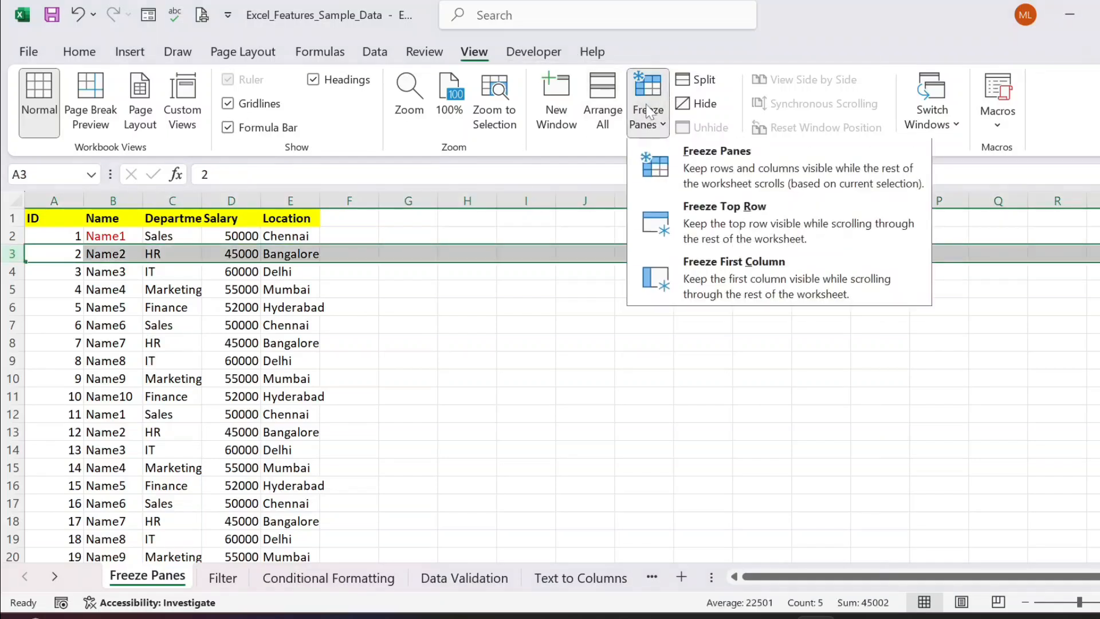
pyautogui.click(690, 166)
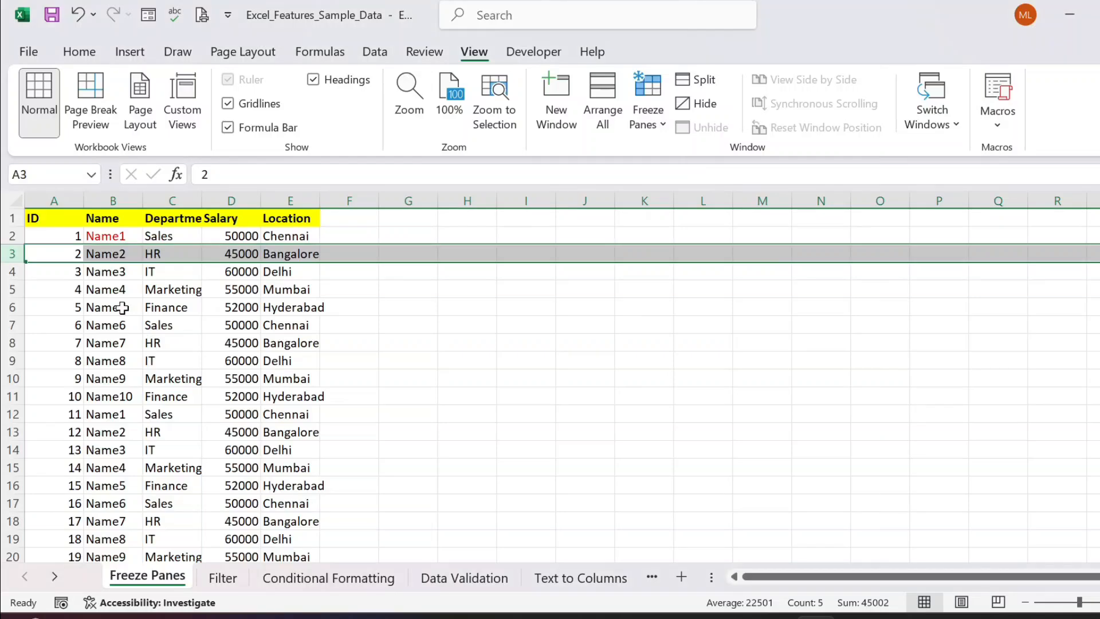
# Step: Check the two frozen rows against the employee records below them
pyautogui.click(50, 276)
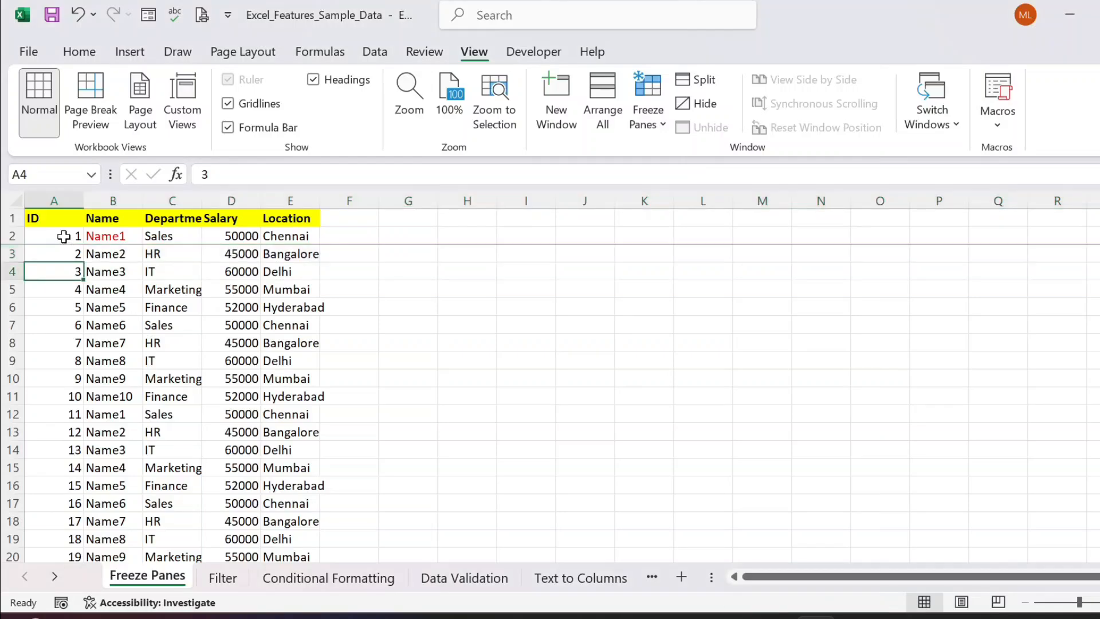
pyautogui.scroll(-1, 86, 303)
pyautogui.scroll(1, 96, 307)
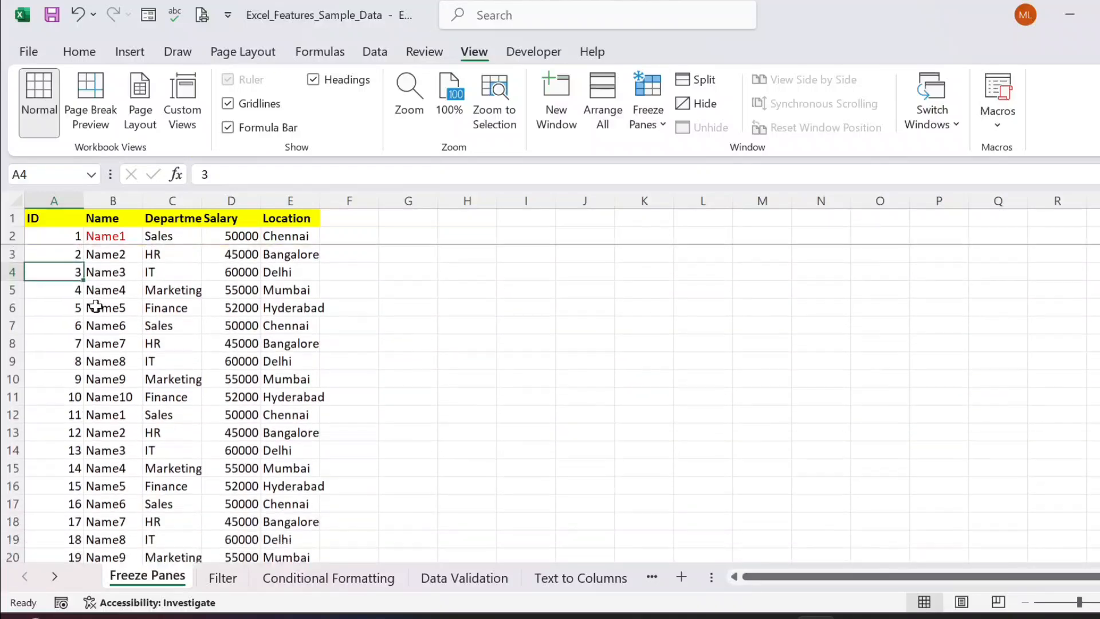
pyautogui.scroll(-1, 95, 307)
# Step: Review which column to select for freezing two columns by selecting columns A and B, column B alone, and column C
pyautogui.moveTo(88, 197); pyautogui.dragTo(93, 192)
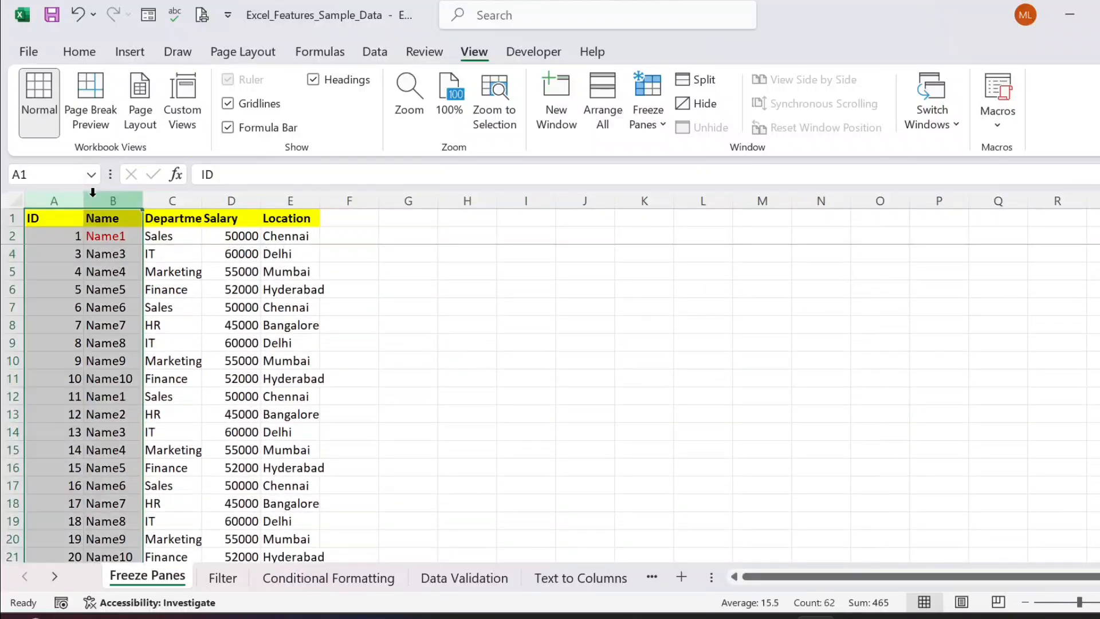
pyautogui.click(123, 189)
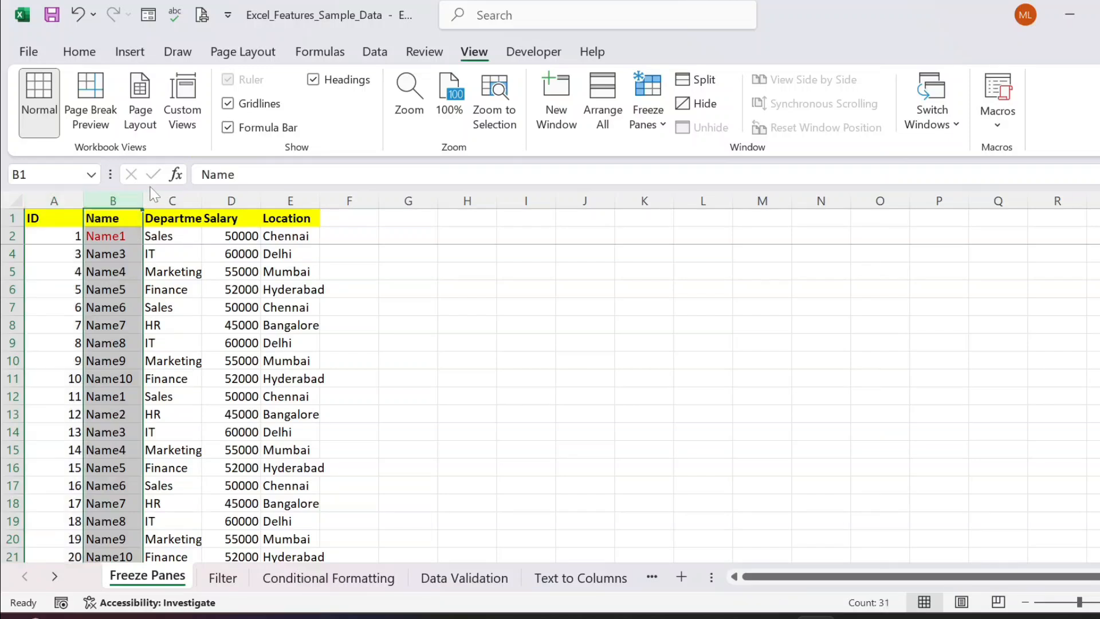
pyautogui.click(163, 192)
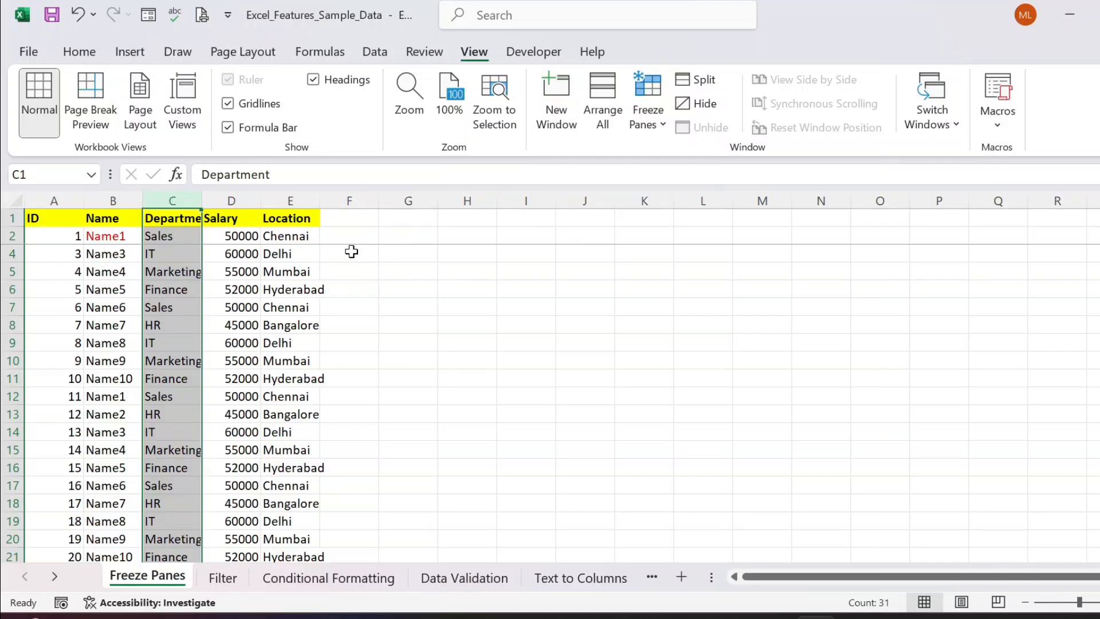
pyautogui.click(258, 292)
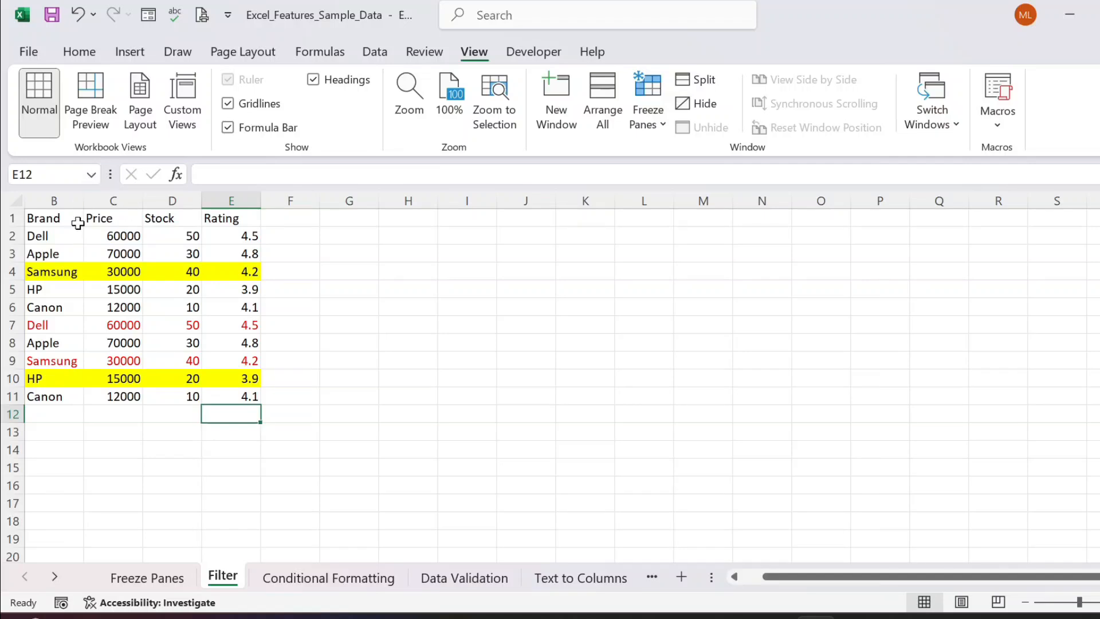
# Step: Turn filtering on for the product table from the Brand header cell B1 and turn it off again
pyautogui.click(61, 219)
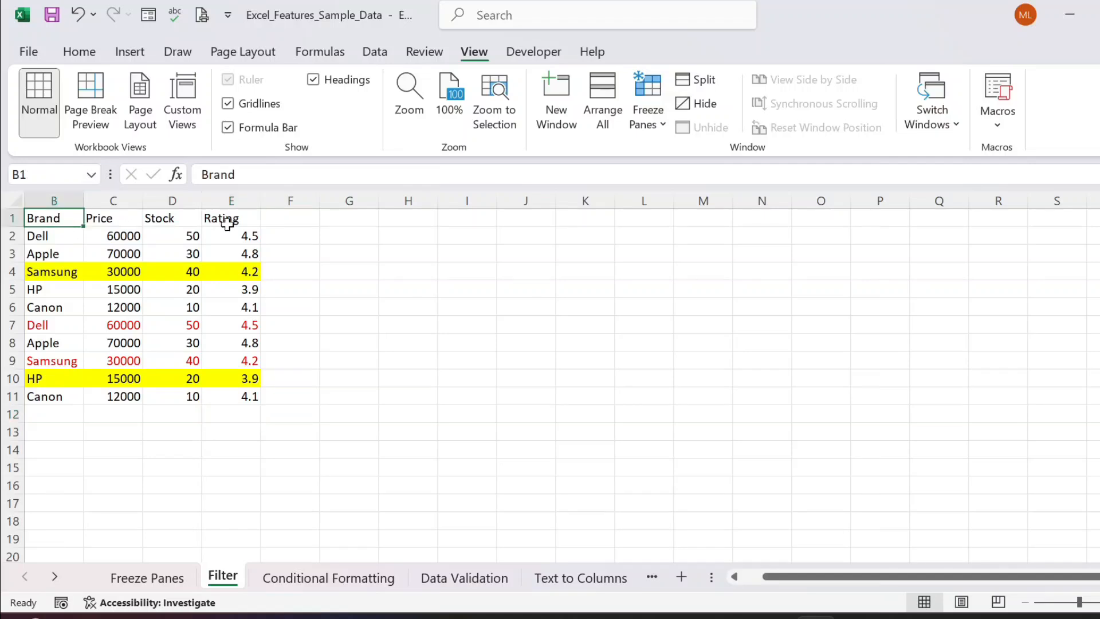
pyautogui.click(80, 55)
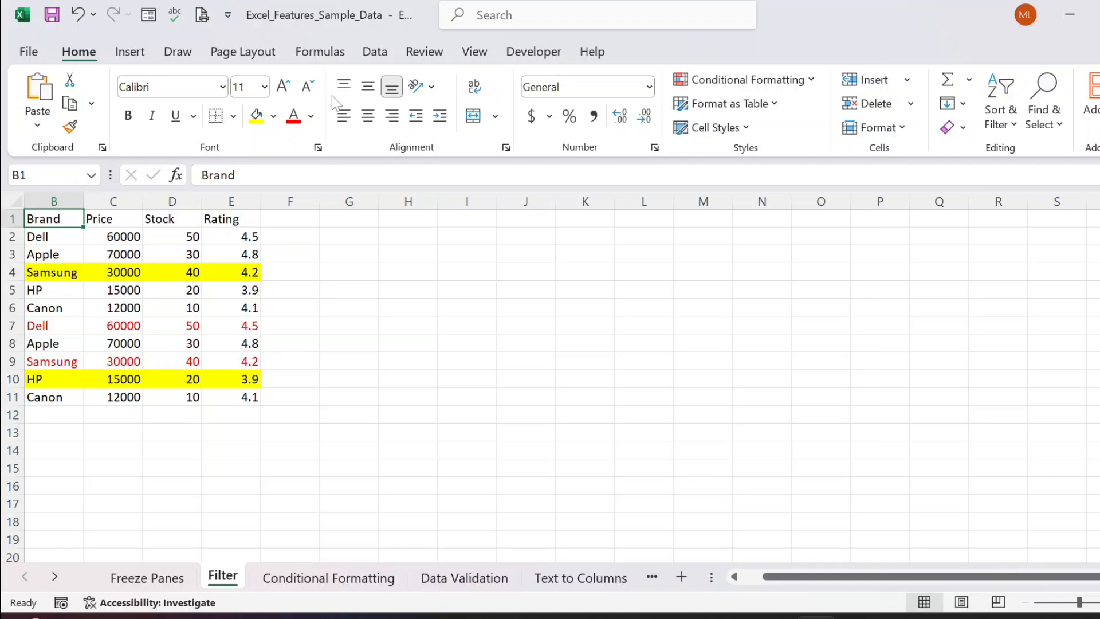
pyautogui.hotkey('ctrl', 'shift', 'l')
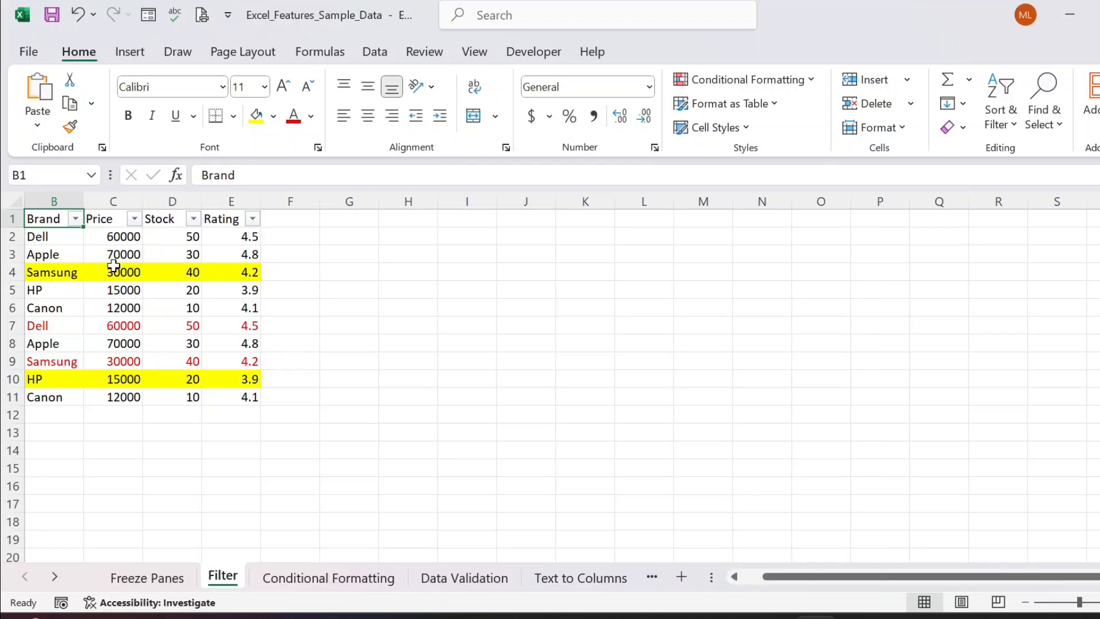
pyautogui.hotkey('ctrl', 'shift', 'l')
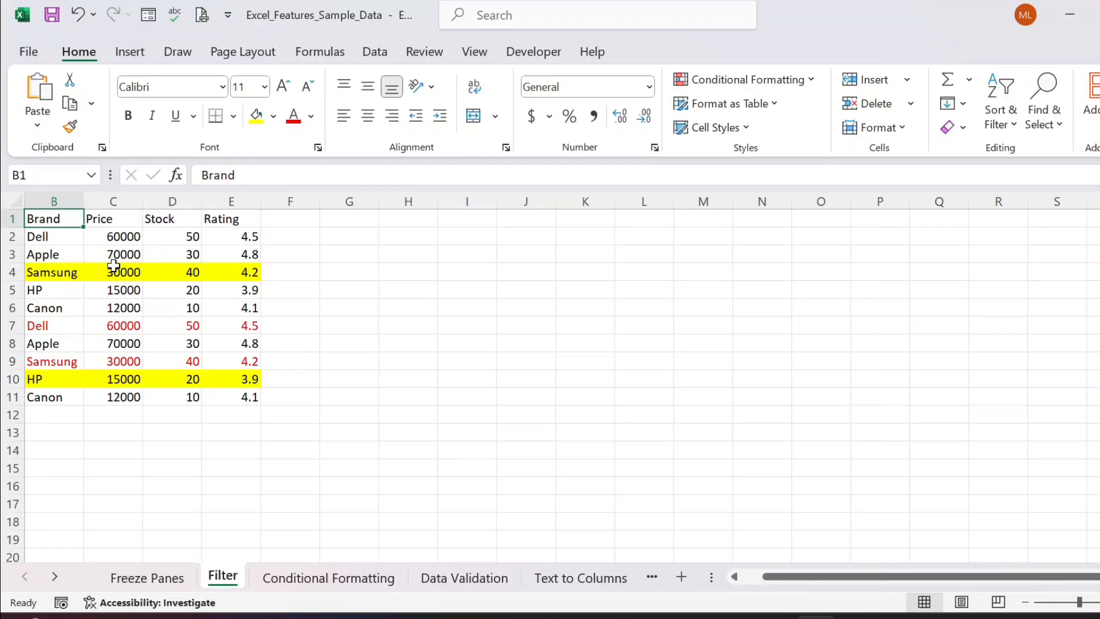
# Step: Turn on filtering for the product table from the Brand header cell B1
pyautogui.click(374, 57)
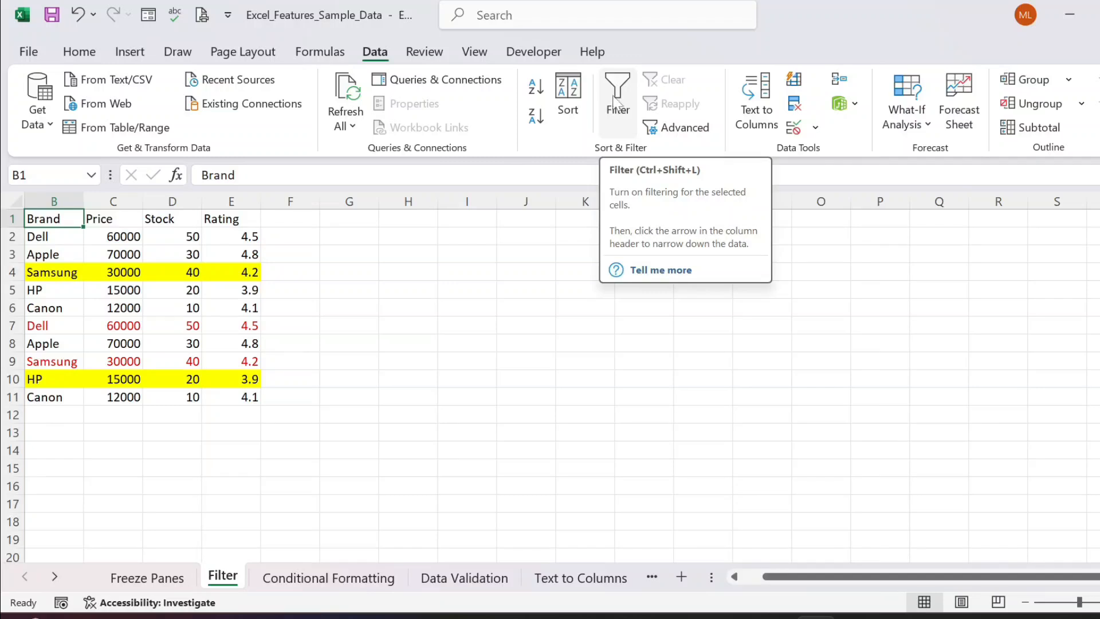
pyautogui.click(616, 104)
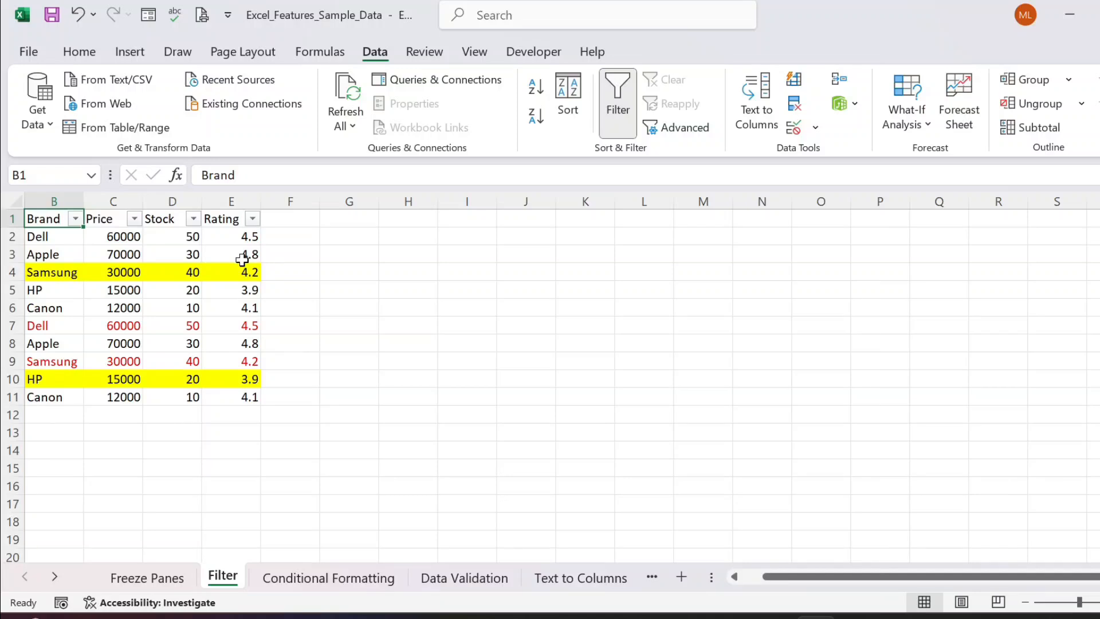
pyautogui.click(113, 252)
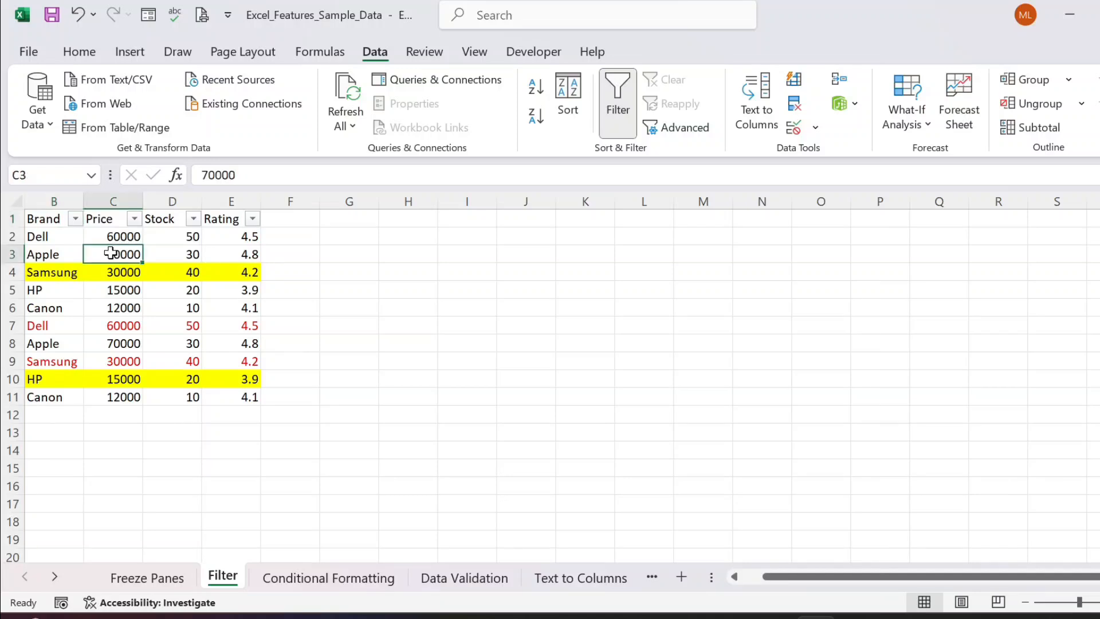
# Step: Filter the Brand column to show only the Apple and Dell rows
pyautogui.click(75, 219)
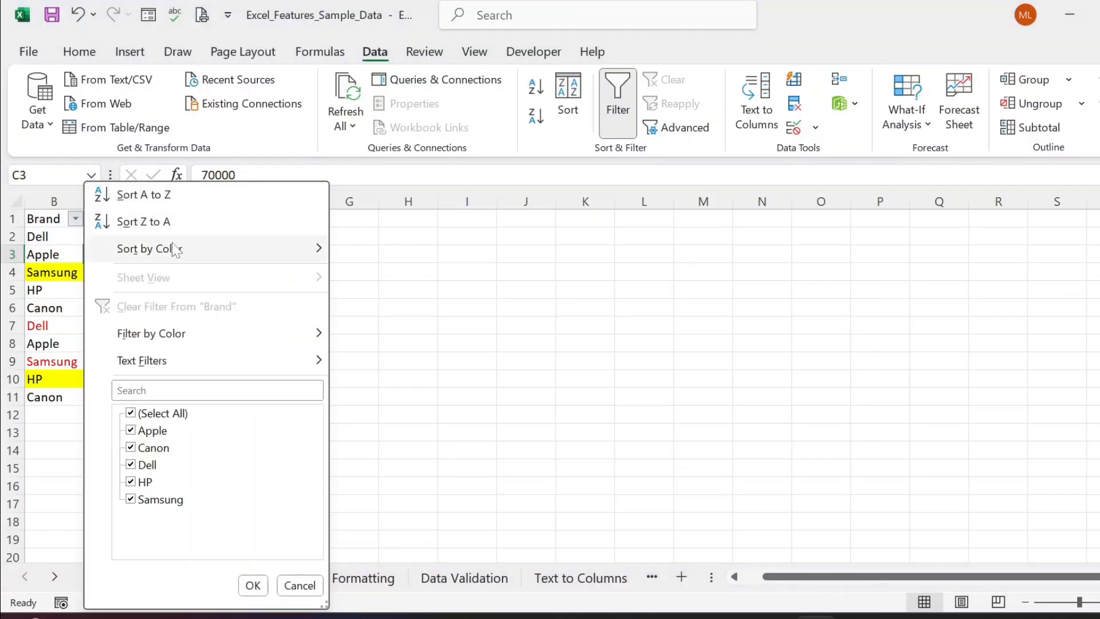
pyautogui.moveTo(202, 255)
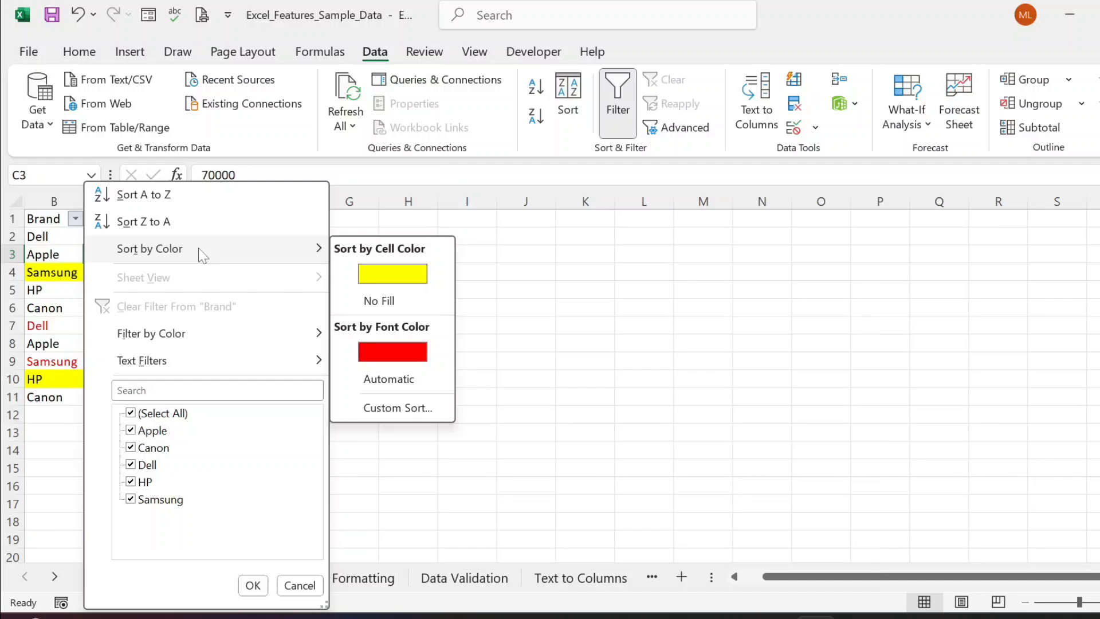
pyautogui.moveTo(178, 335)
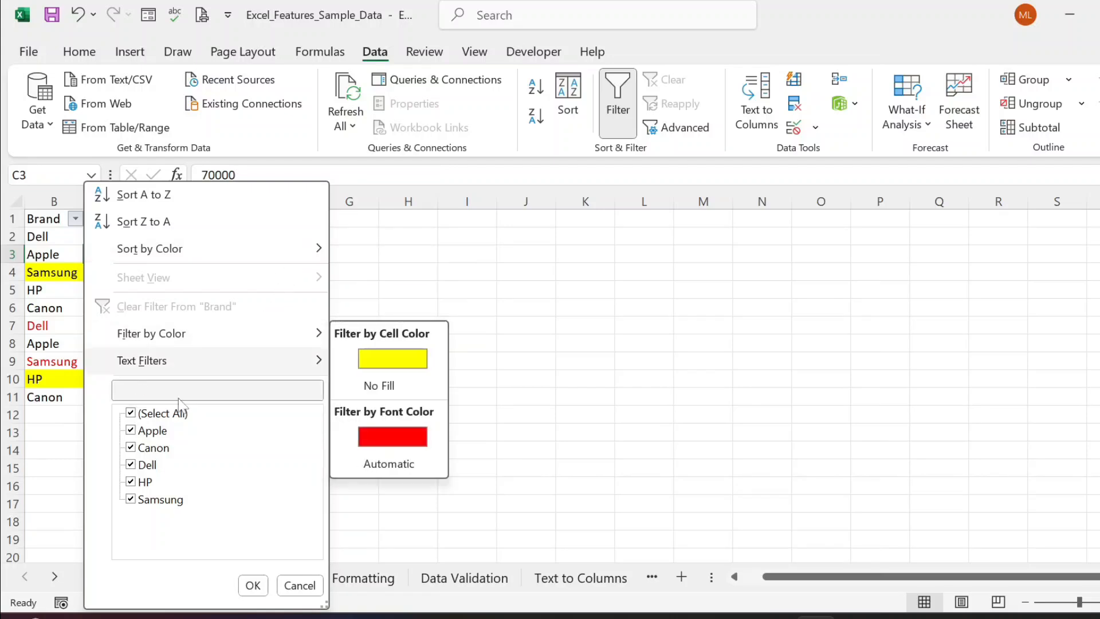
pyautogui.click(131, 413)
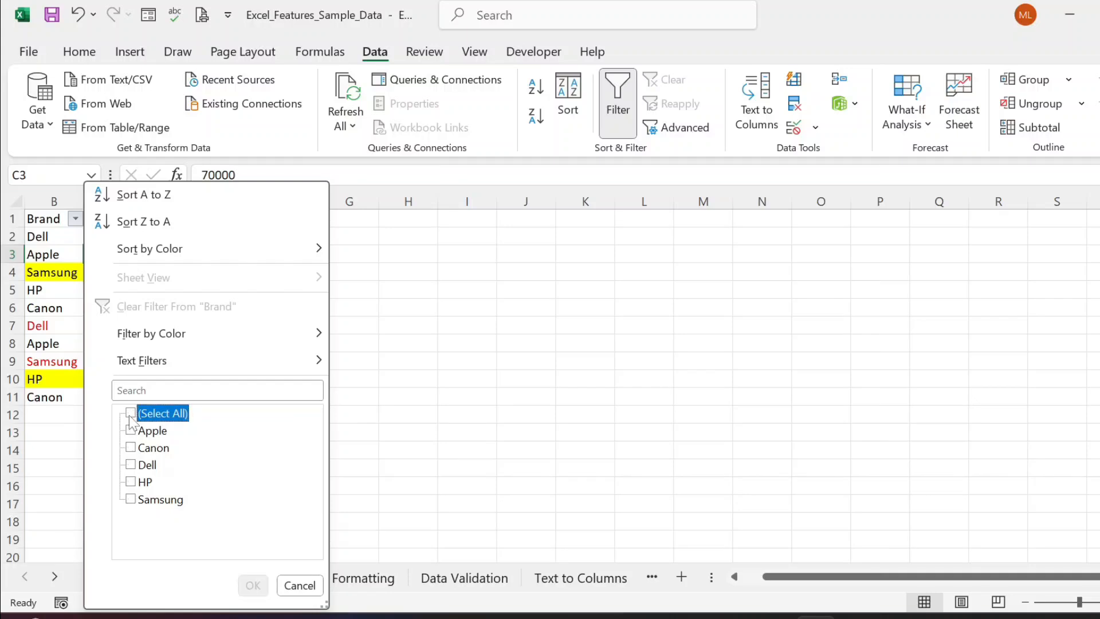
pyautogui.click(131, 430)
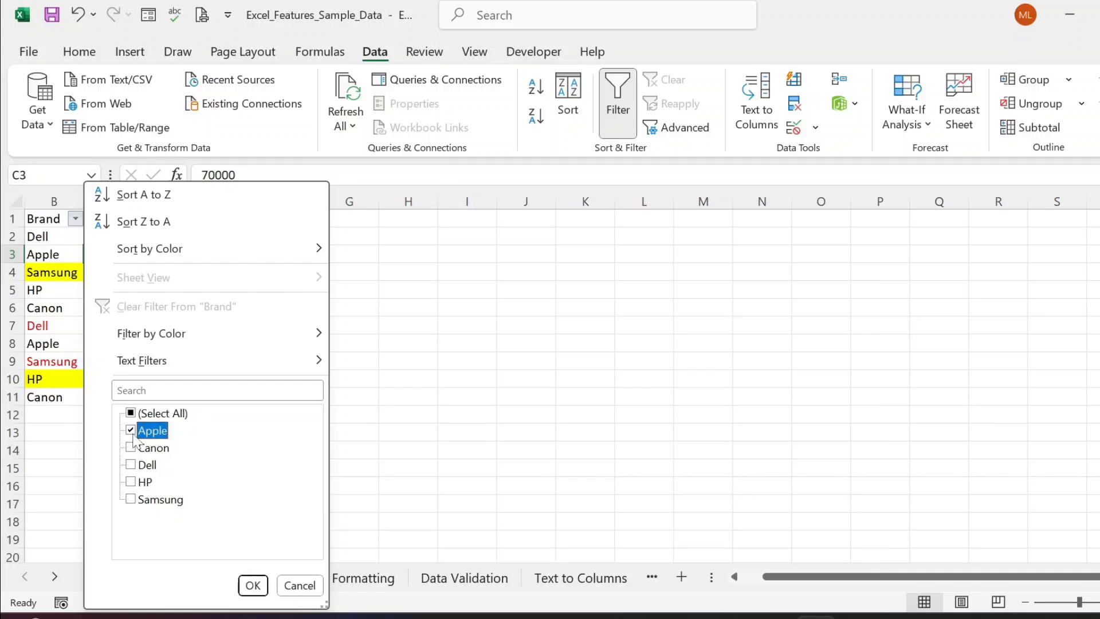
pyautogui.click(131, 464)
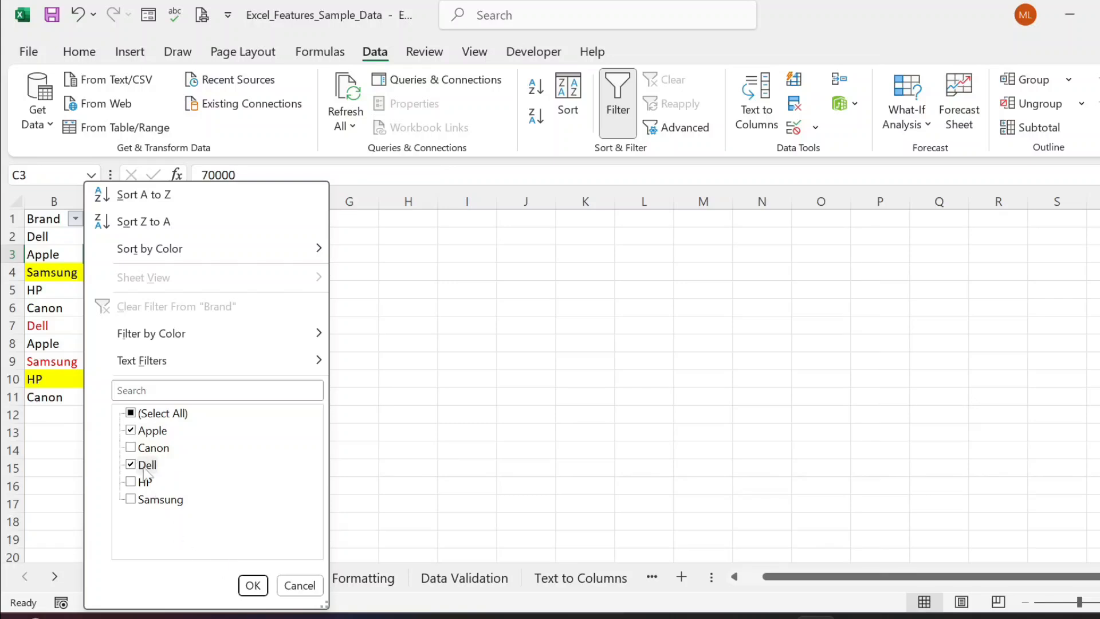
pyautogui.click(252, 584)
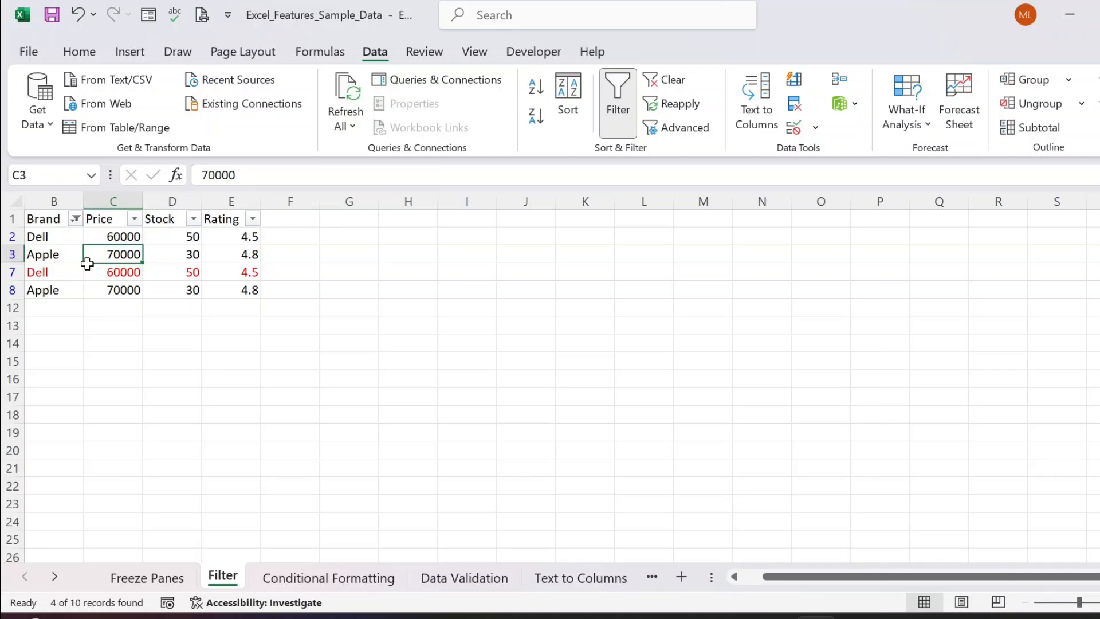
# Step: Look at the Price column's filter options and turn filtering off for the whole table
pyautogui.click(133, 218)
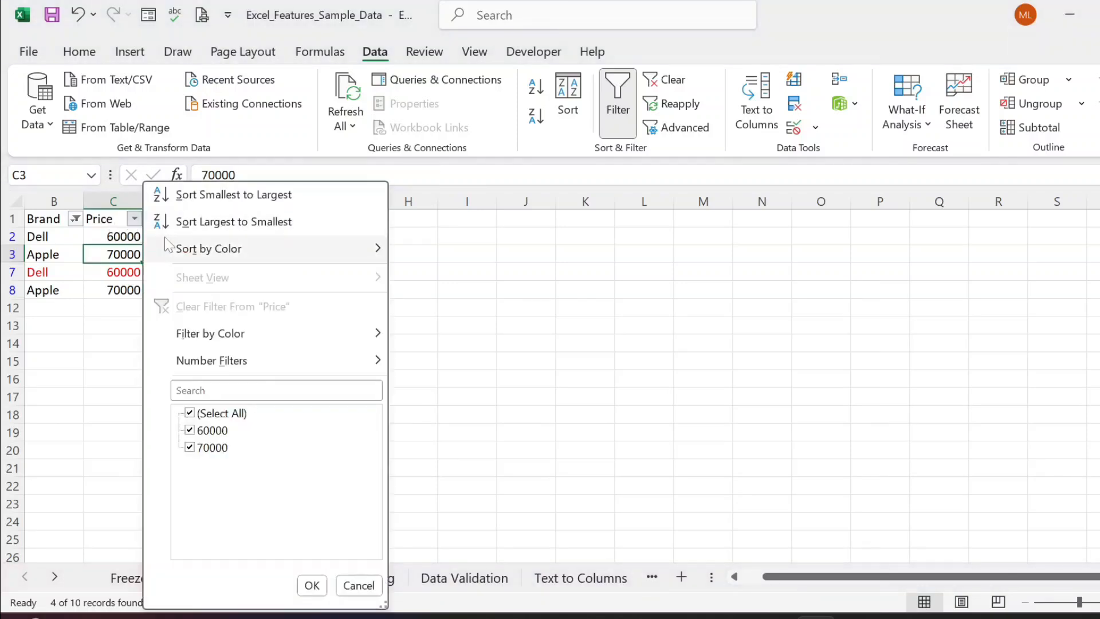
pyautogui.click(92, 252)
pyautogui.hotkey('ctrl', 'shift', 'l')
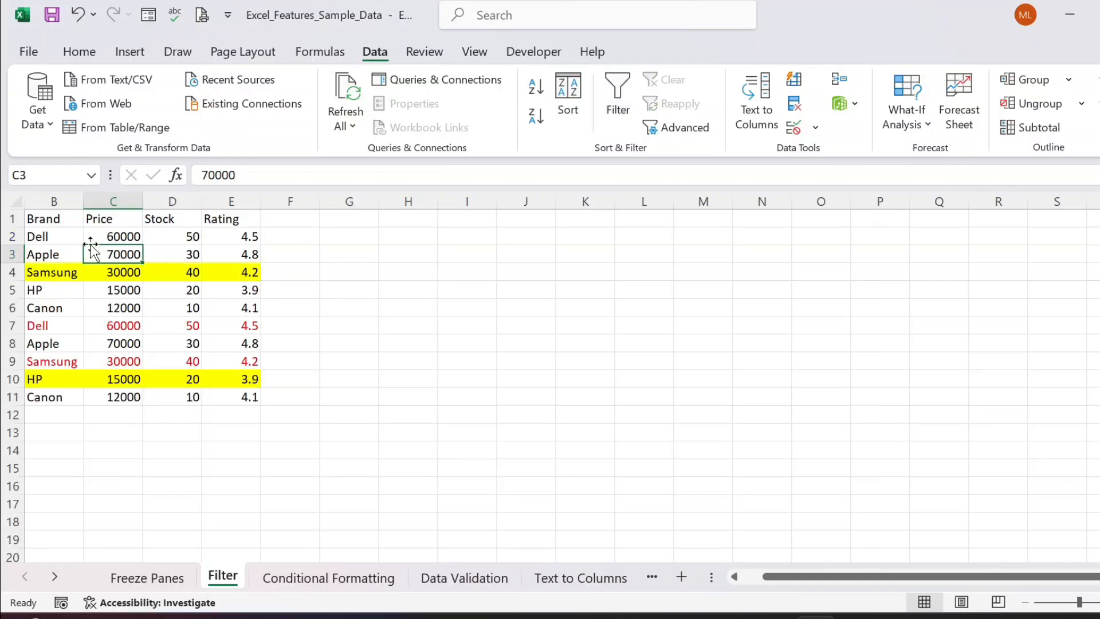
# Step: Turn filtering on from the Brand header, then toggle it off and back on from Stock cell D3
pyautogui.click(72, 220)
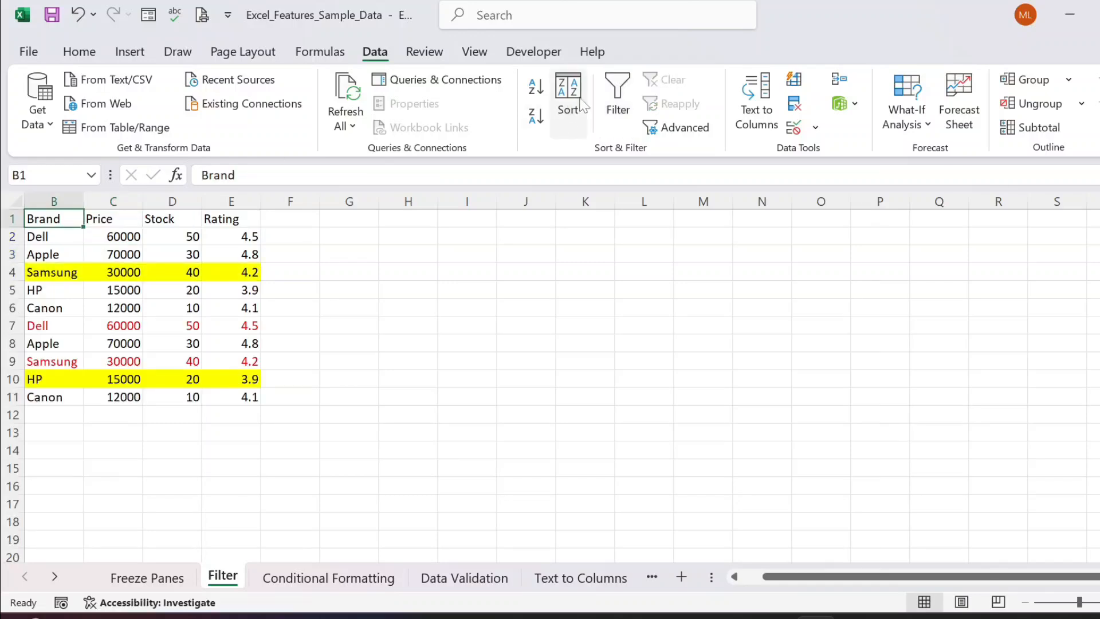
pyautogui.click(619, 106)
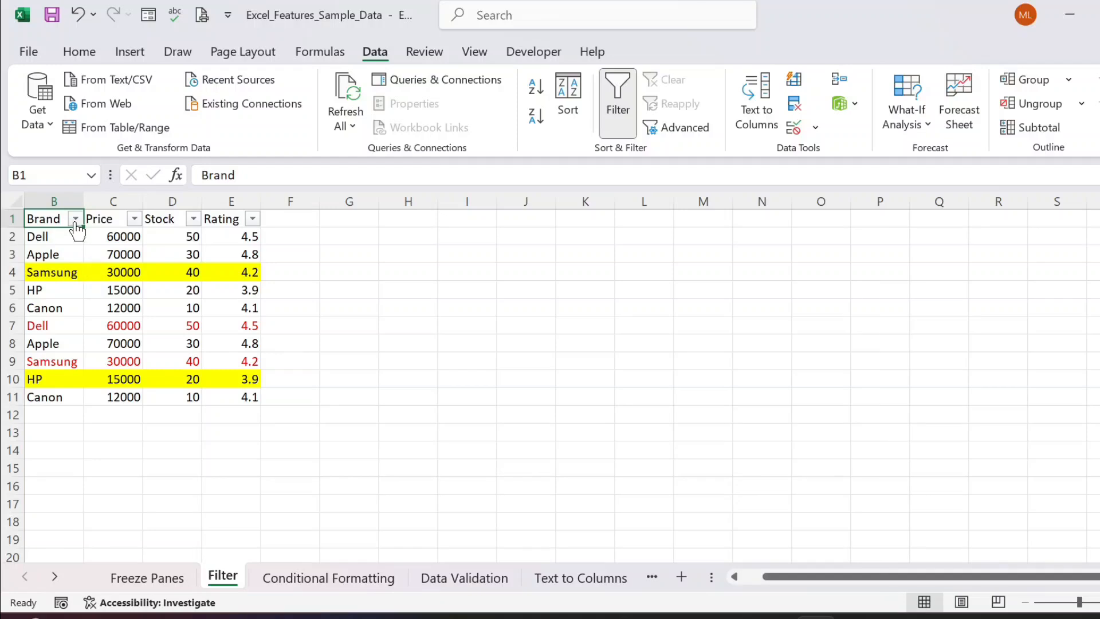
pyautogui.click(194, 250)
pyautogui.hotkey('ctrl', 'shift', 'l')
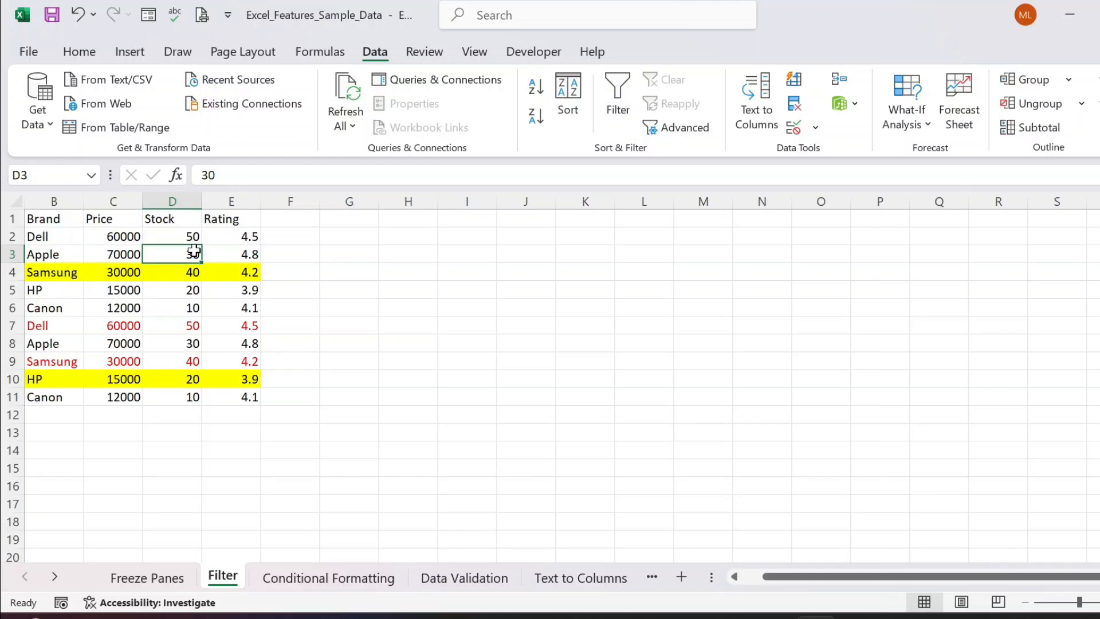
pyautogui.hotkey('ctrl', 'shift', 'l')
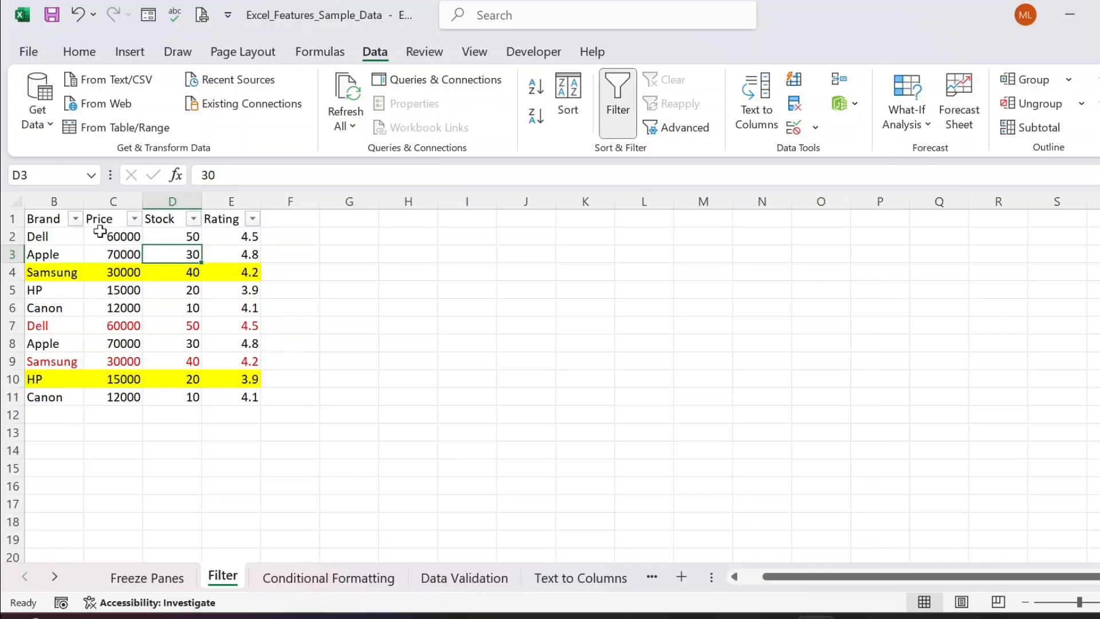
# Step: Look through the filter options of the Brand and Price columns without applying a filter
pyautogui.click(75, 219)
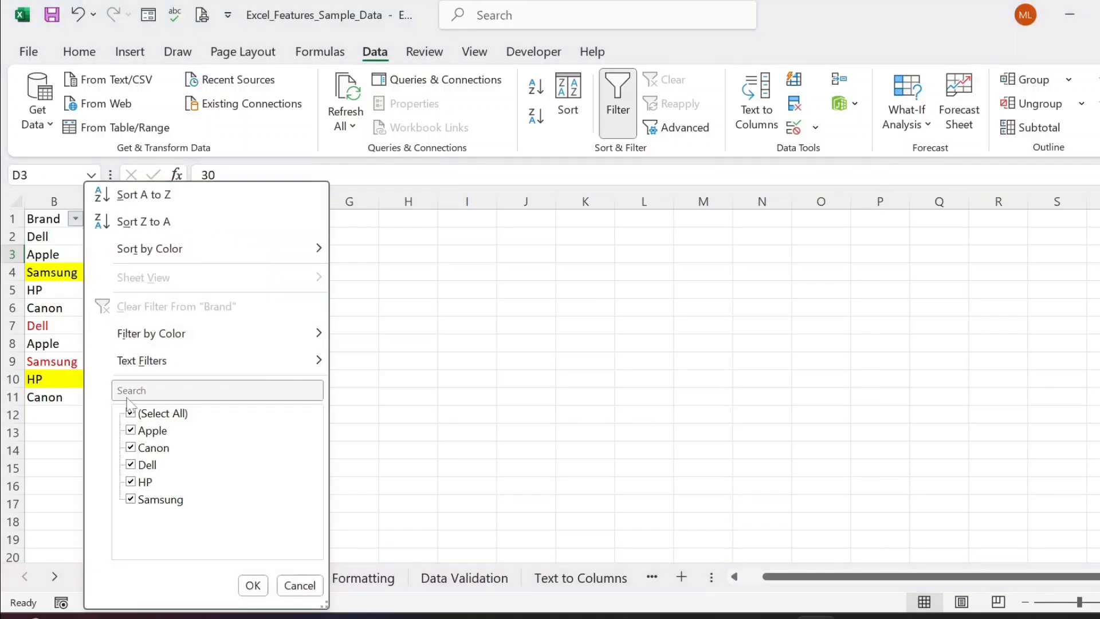
pyautogui.click(456, 367)
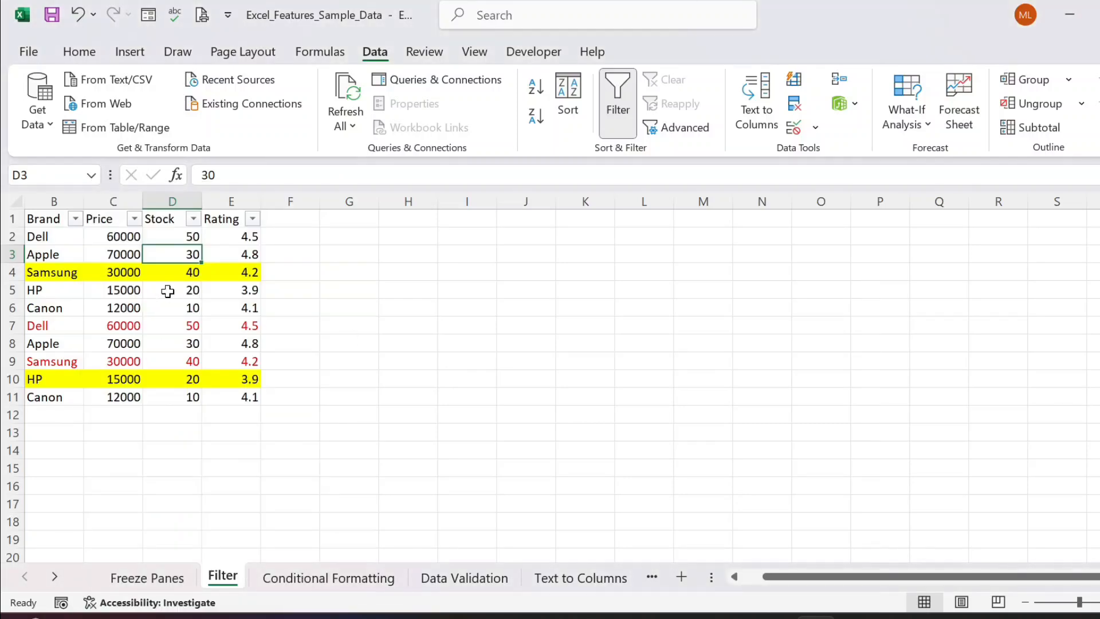
pyautogui.click(134, 219)
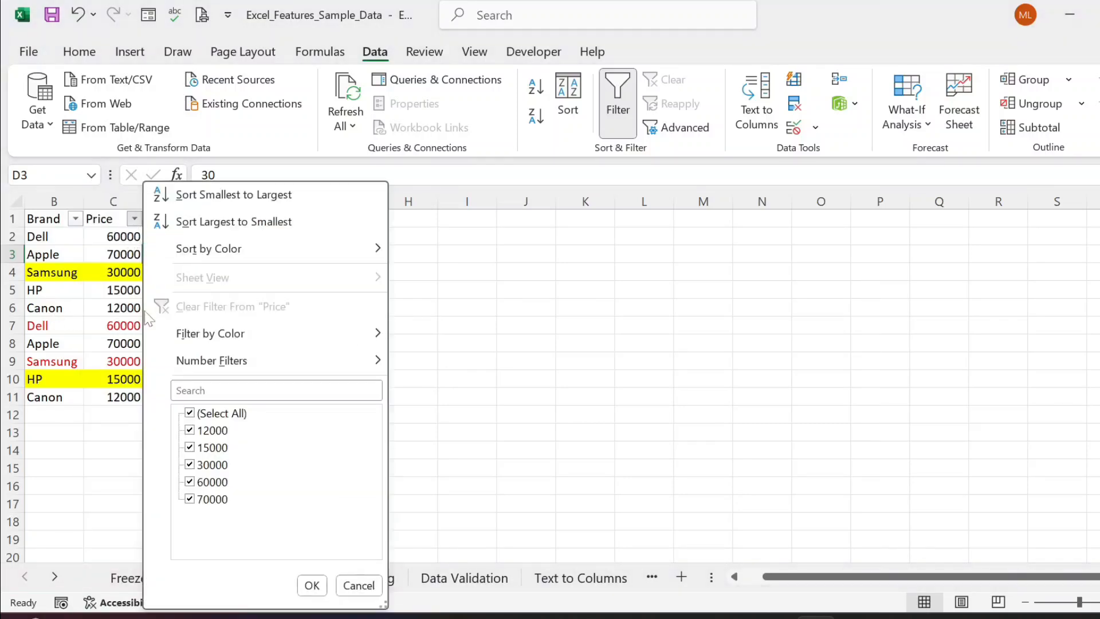
pyautogui.click(126, 278)
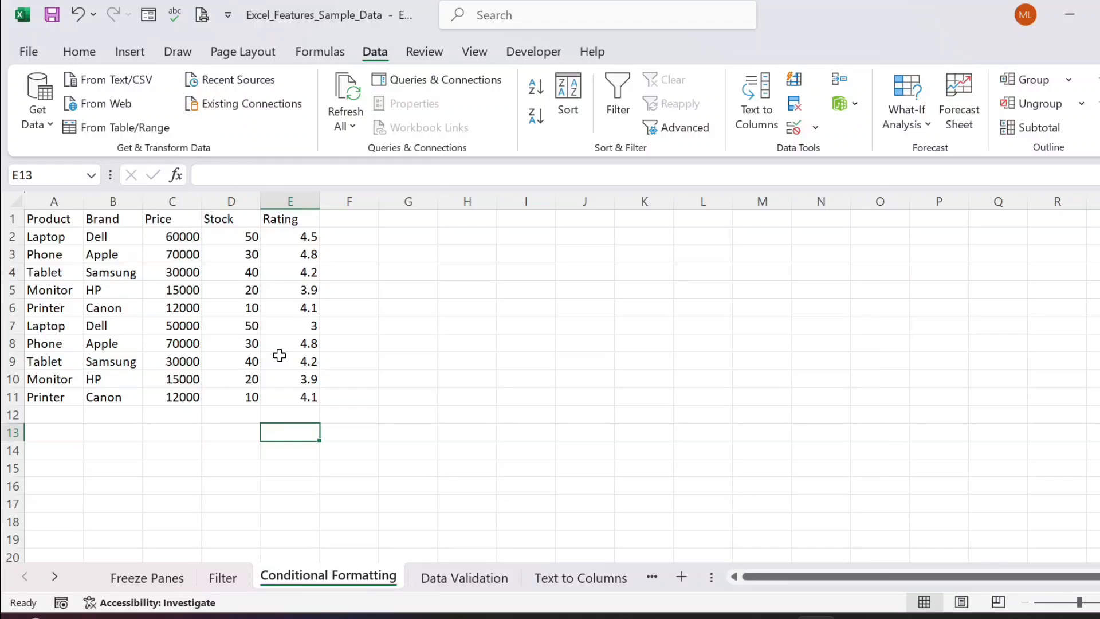
# Step: Review the Highlight Cells Rules available under Conditional Formatting with the Product header cell A1 selected
pyautogui.click(57, 246)
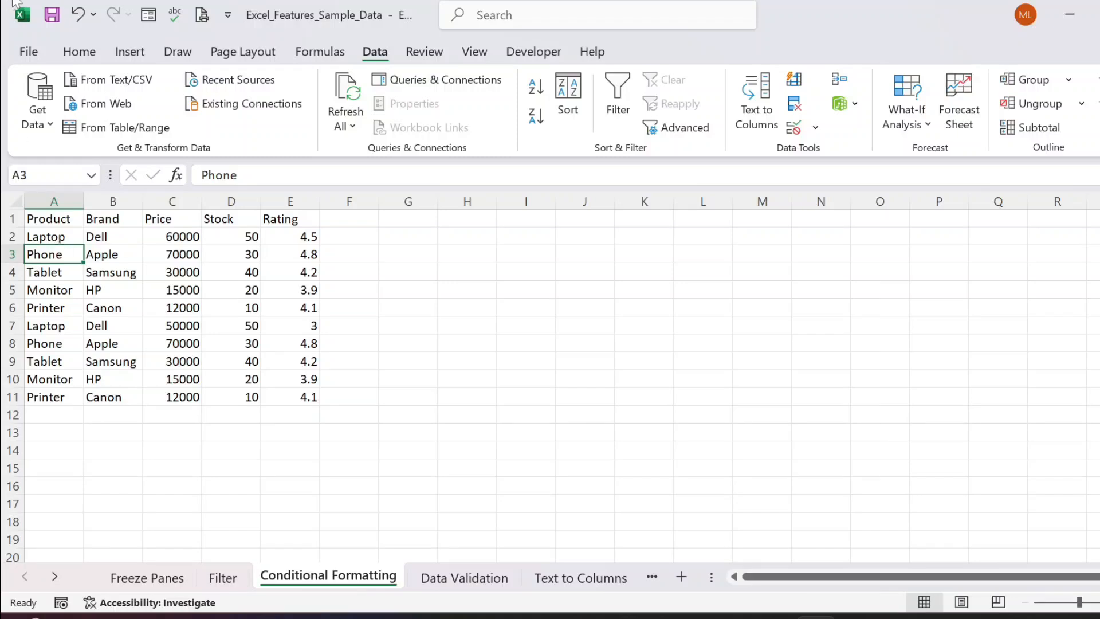
pyautogui.click(75, 53)
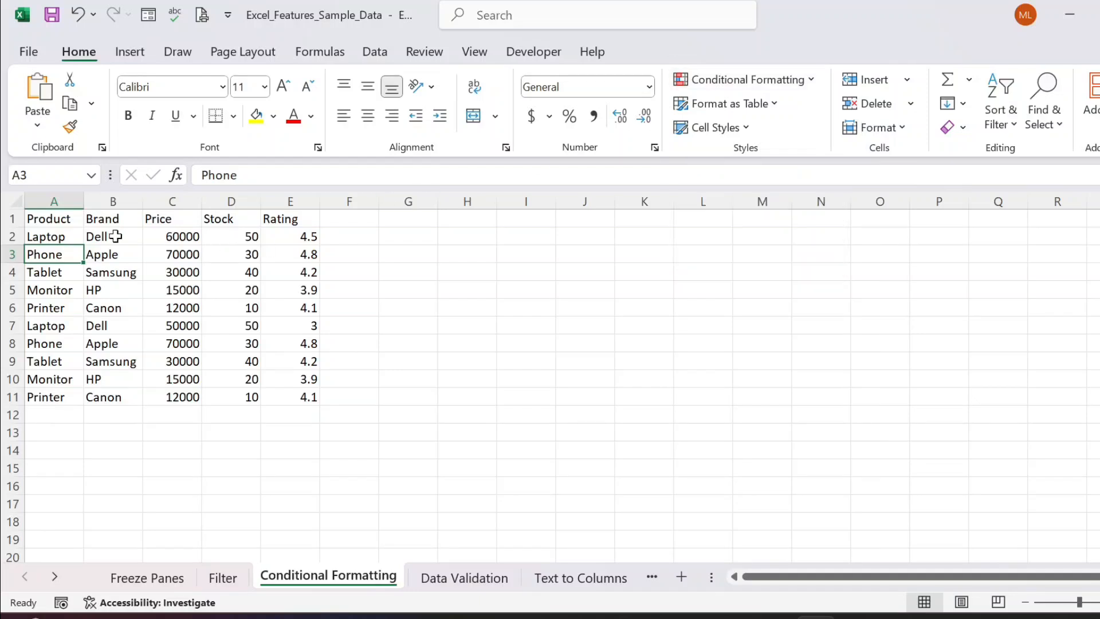
pyautogui.click(68, 220)
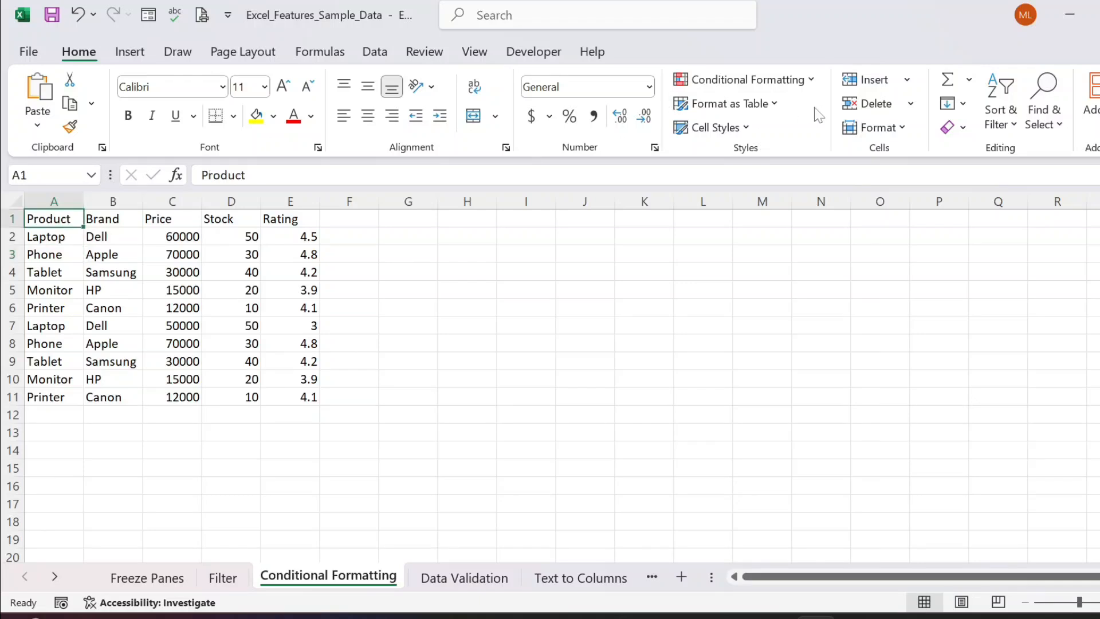
pyautogui.click(811, 80)
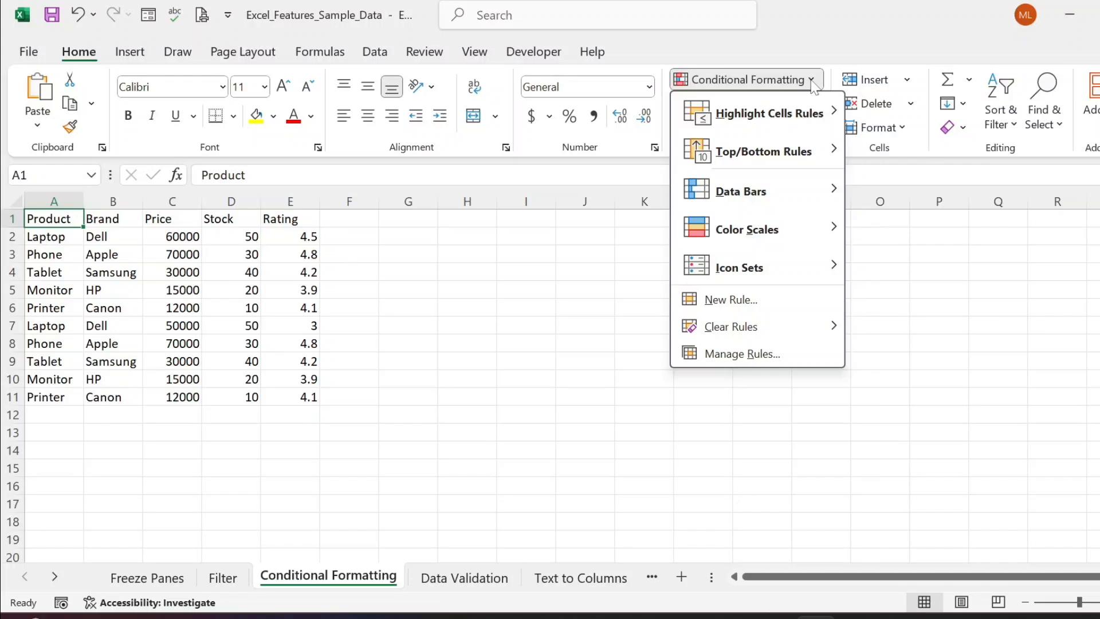
pyautogui.moveTo(826, 114)
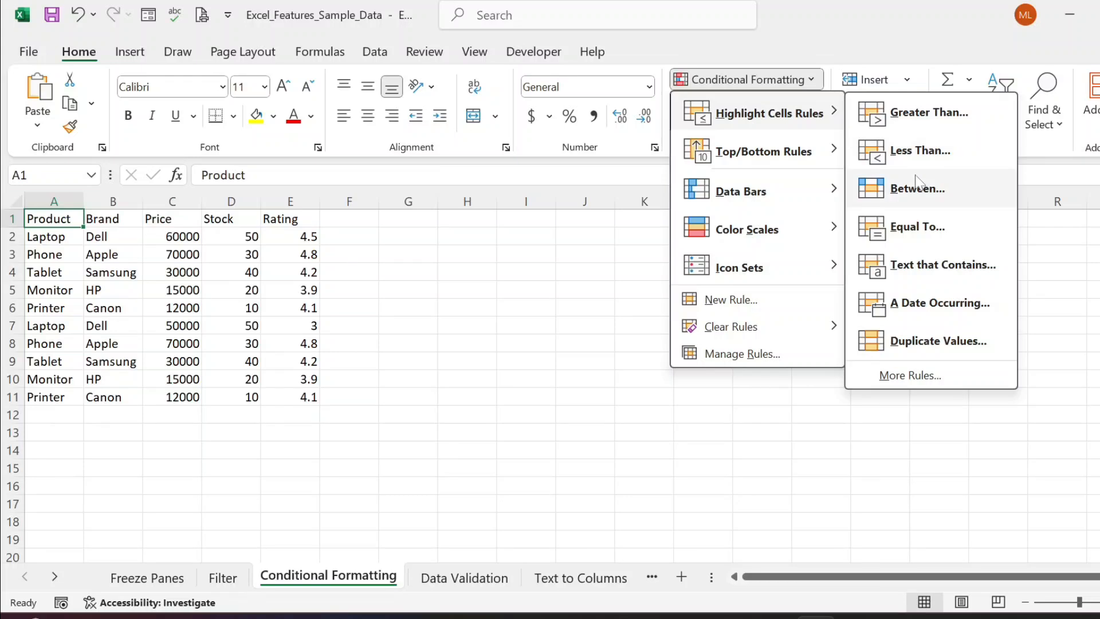
# Step: Preview a Less Than 60 rule with Light Red Fill with Dark Red Text on Stock cell D2, then cancel it
pyautogui.click(242, 235)
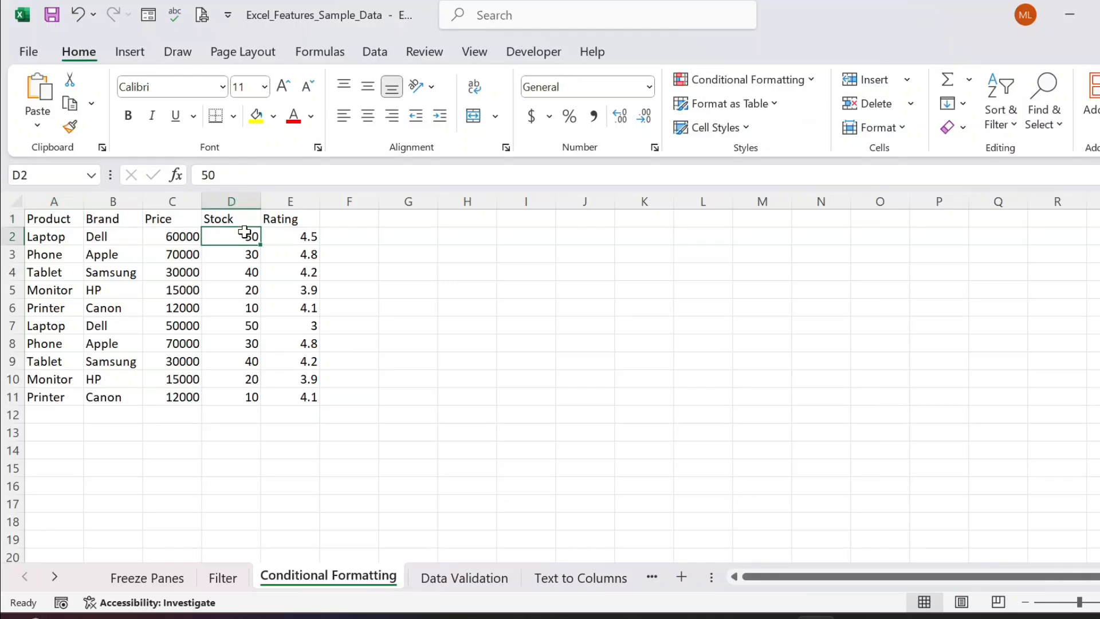
pyautogui.click(812, 80)
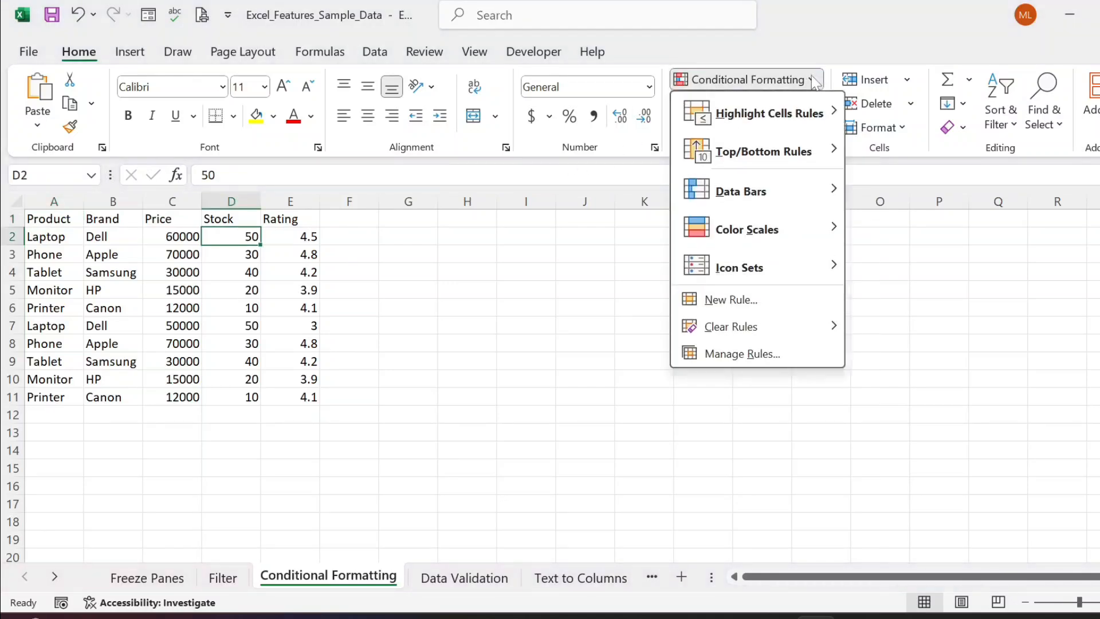
pyautogui.moveTo(836, 113)
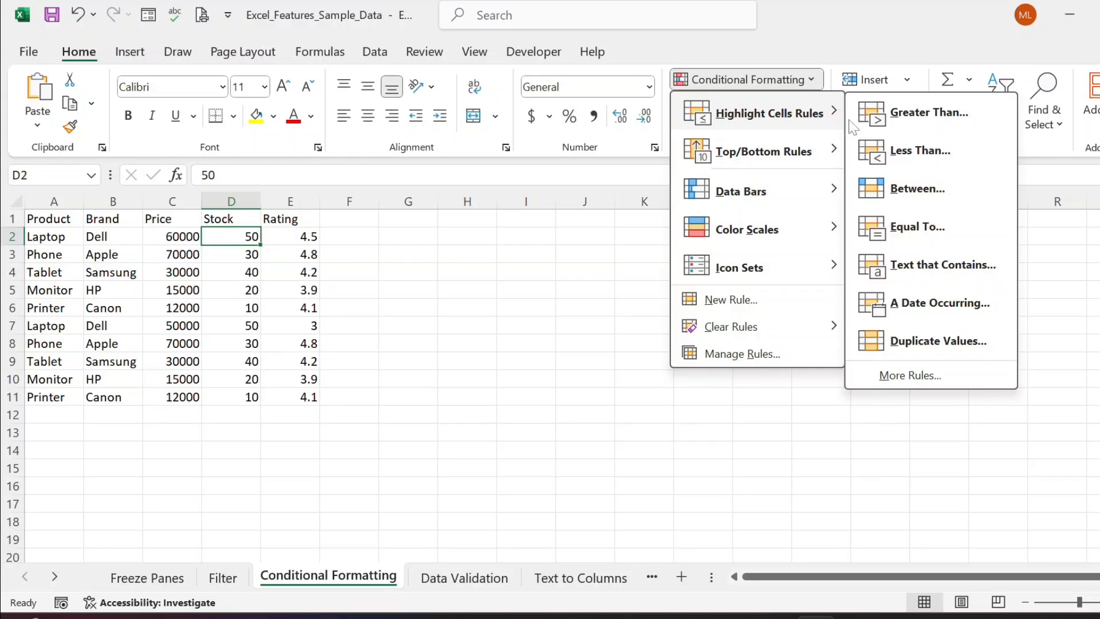
pyautogui.click(914, 154)
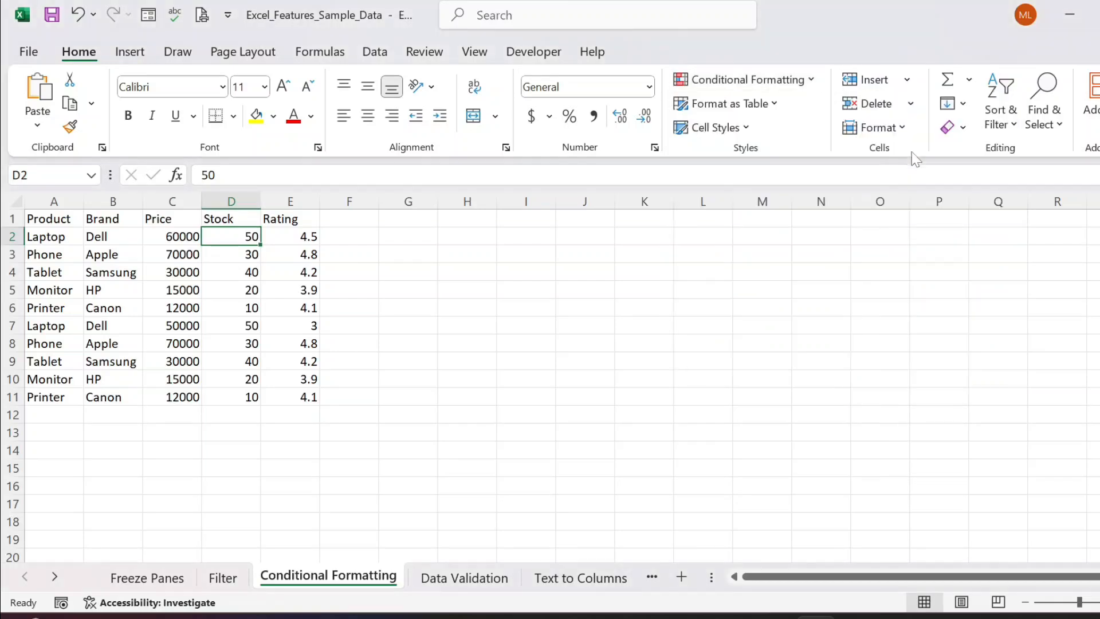
pyautogui.write('60')
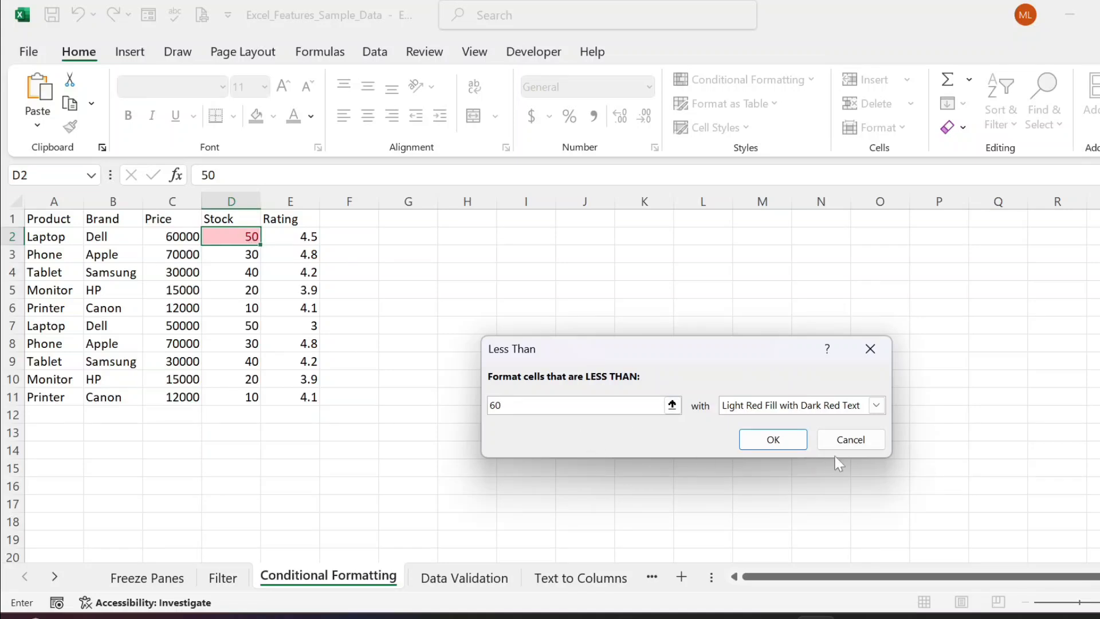
pyautogui.click(862, 354)
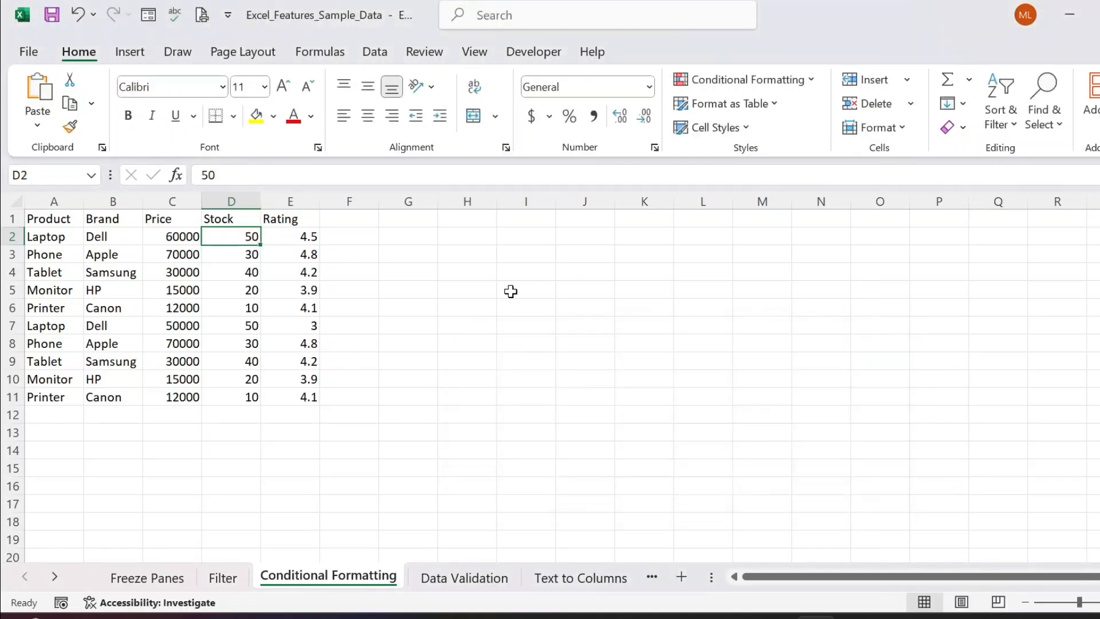
pyautogui.click(808, 80)
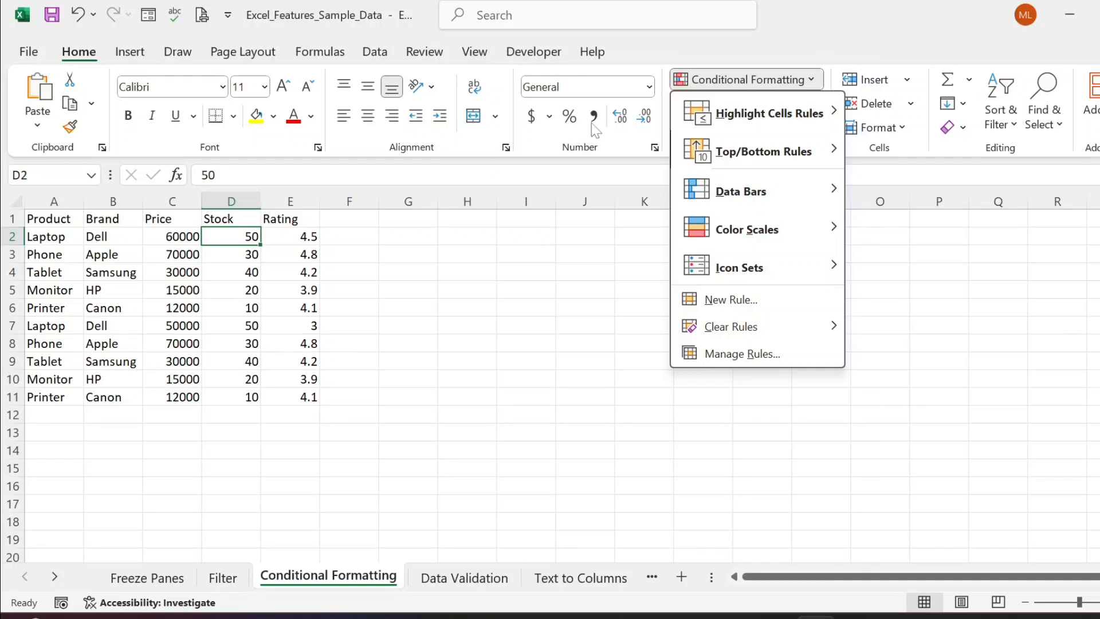
pyautogui.moveTo(835, 160)
pyautogui.click(192, 272)
pyautogui.moveTo(167, 237); pyautogui.dragTo(174, 389)
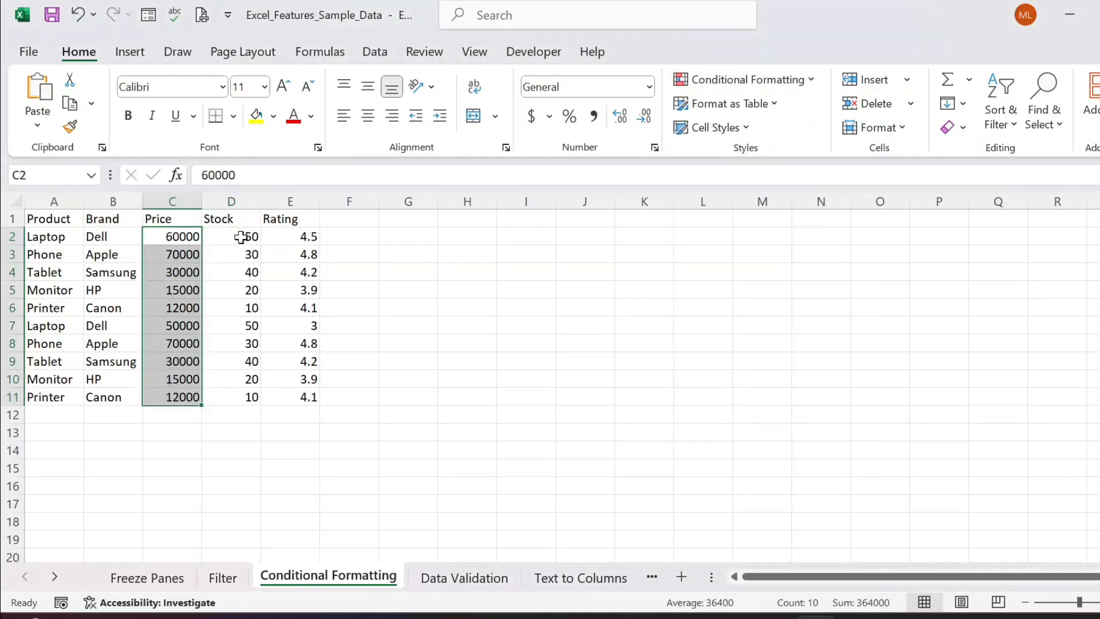
# Step: Highlight the top 3 Stock values in D2:D11 using Light Red Fill with Dark Red Text
pyautogui.moveTo(237, 236); pyautogui.dragTo(234, 397)
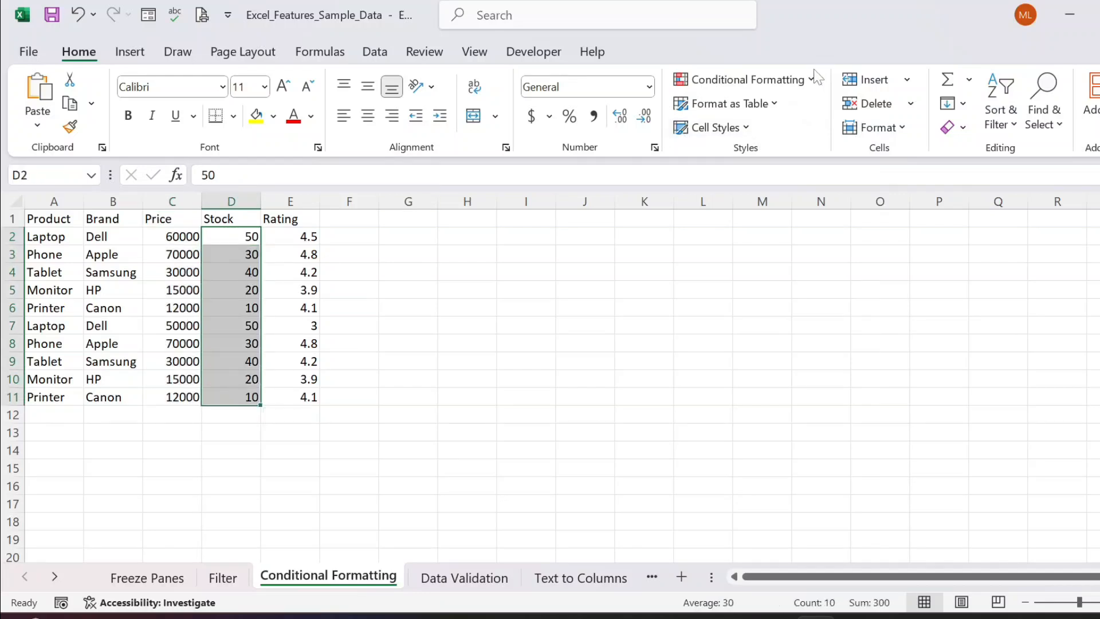
pyautogui.click(810, 80)
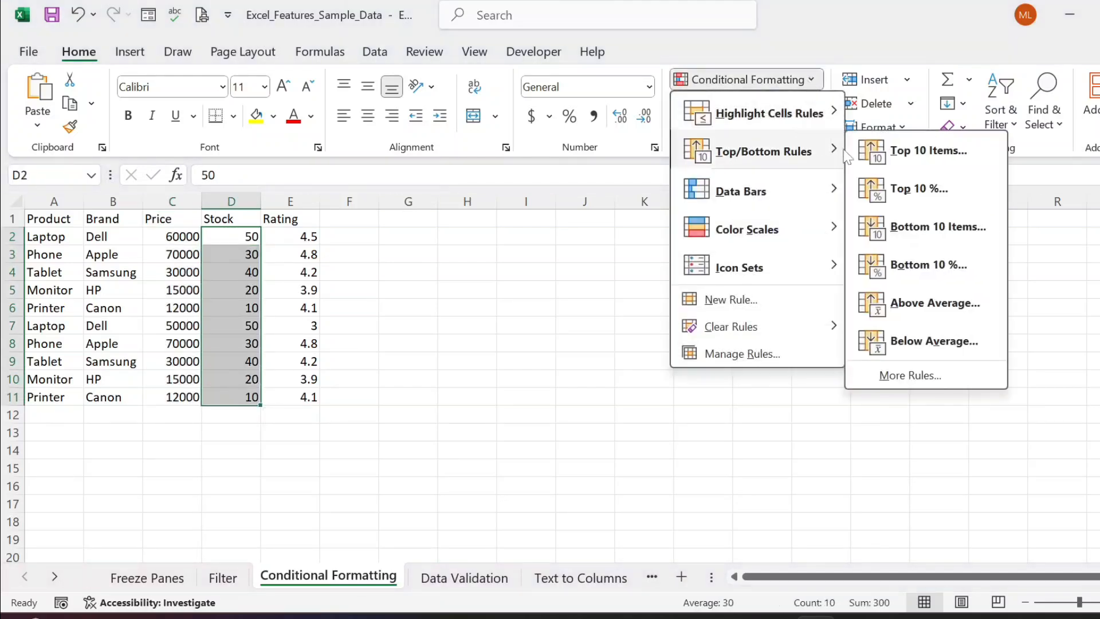
pyautogui.click(922, 154)
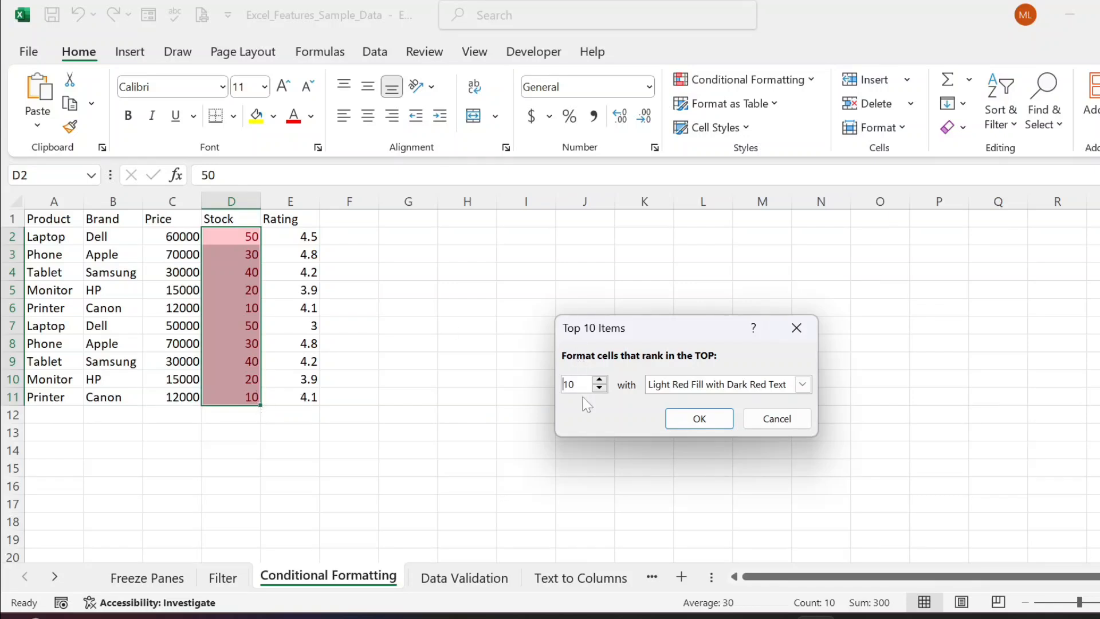
pyautogui.moveTo(576, 384); pyautogui.dragTo(561, 384)
pyautogui.write('3')
pyautogui.click(709, 419)
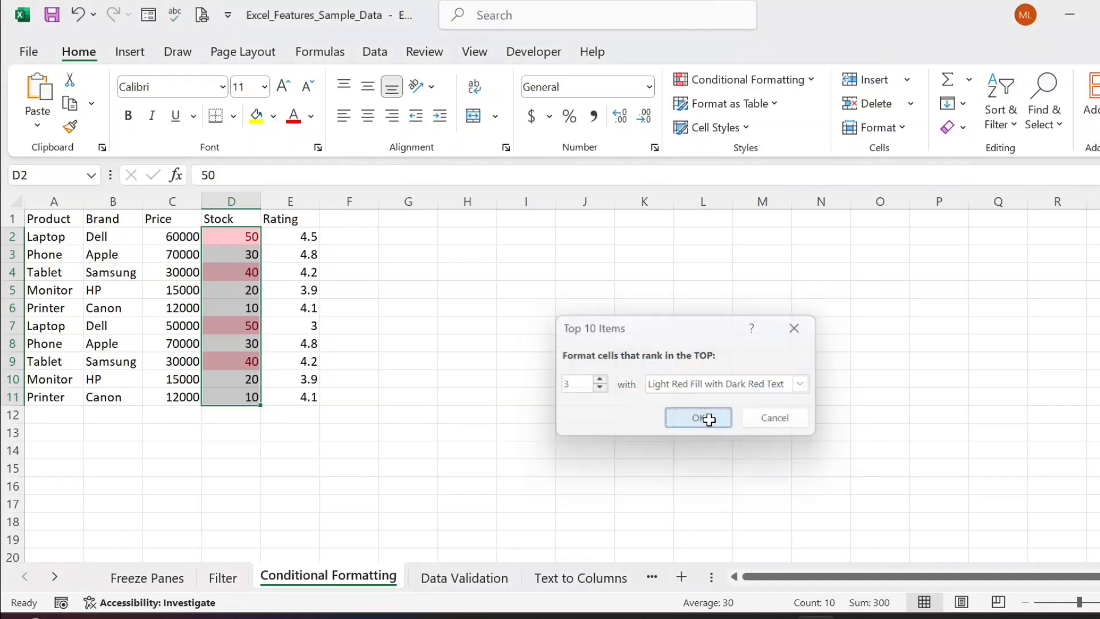
pyautogui.click(427, 331)
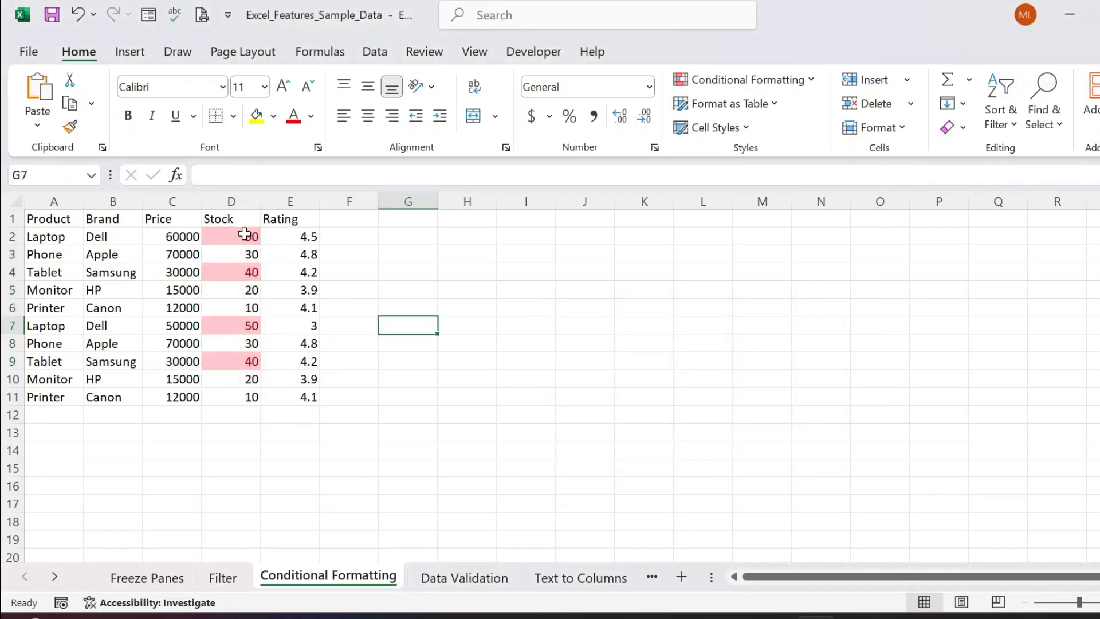
# Step: Sort the product table by Stock in ascending order, and then re-sort it in descending order
pyautogui.click(236, 217)
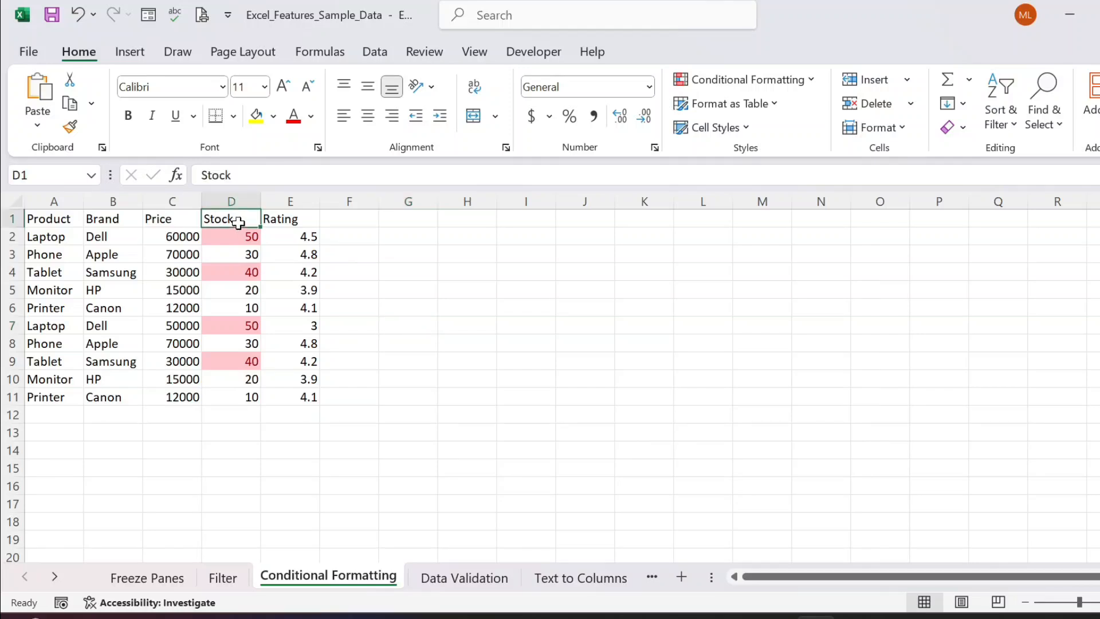
pyautogui.click(396, 53)
pyautogui.click(536, 87)
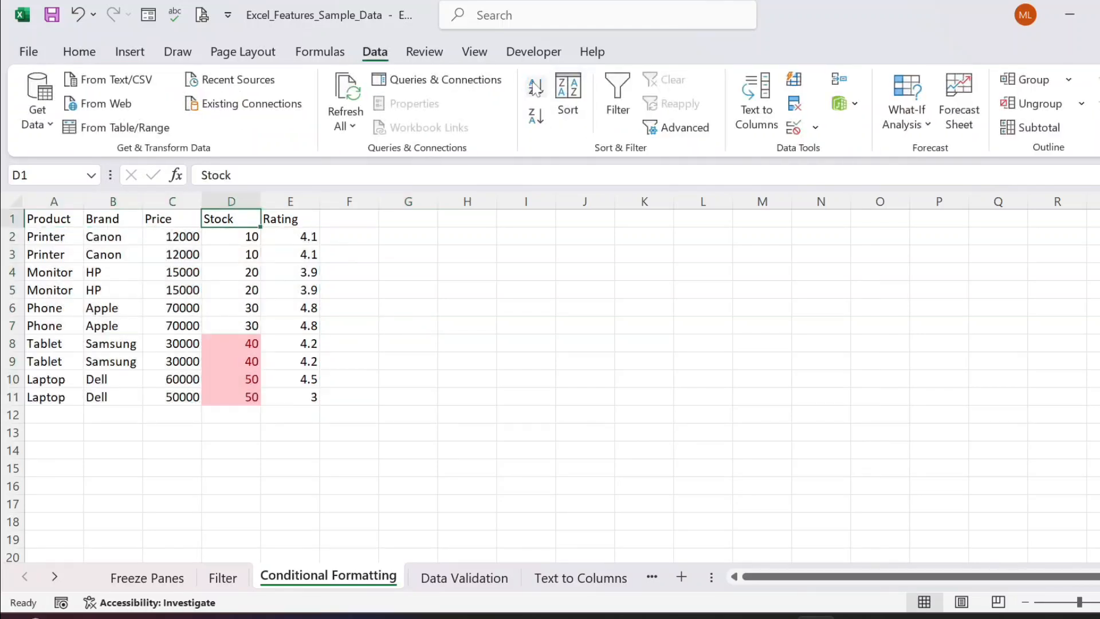
pyautogui.click(539, 121)
pyautogui.click(233, 238)
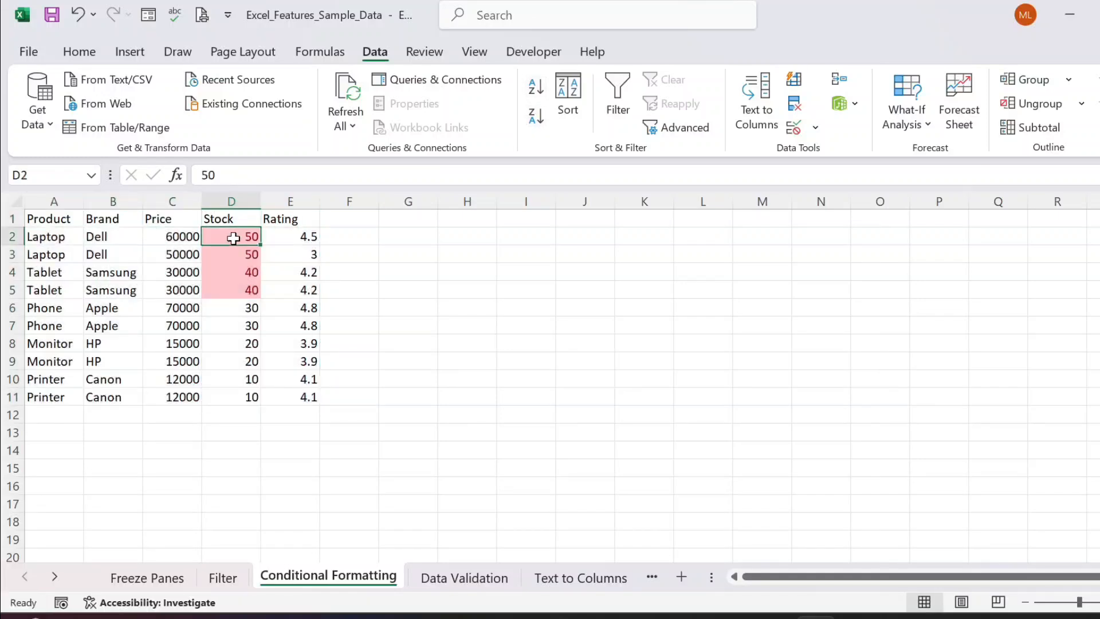
pyautogui.click(234, 272)
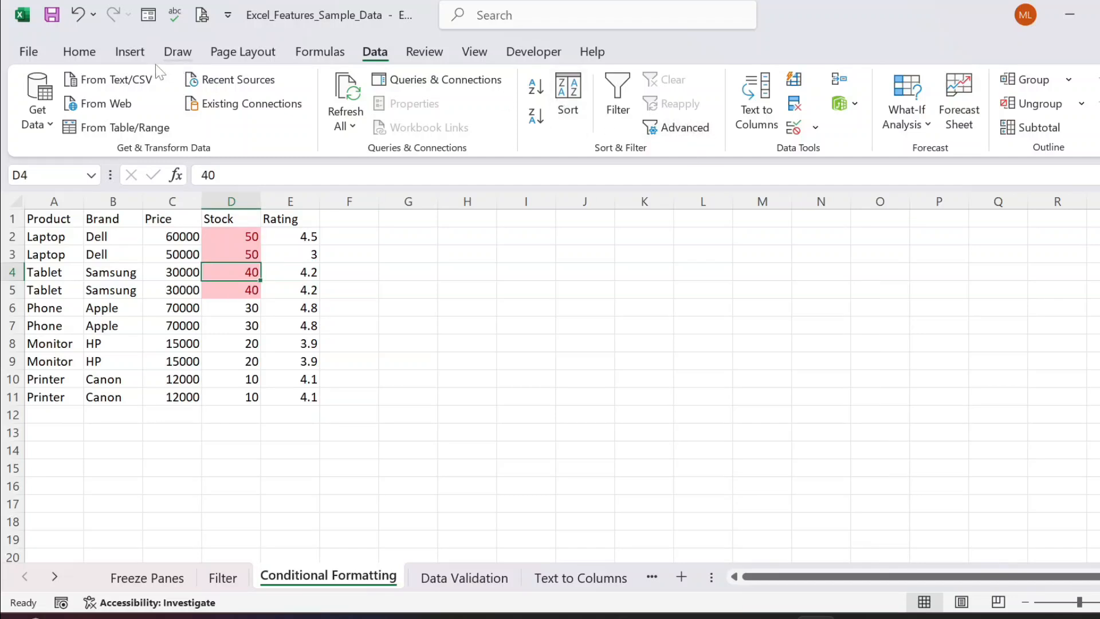
# Step: Undo both Stock sorts and the top 3 highlighting rule on the Stock column
pyautogui.click(79, 52)
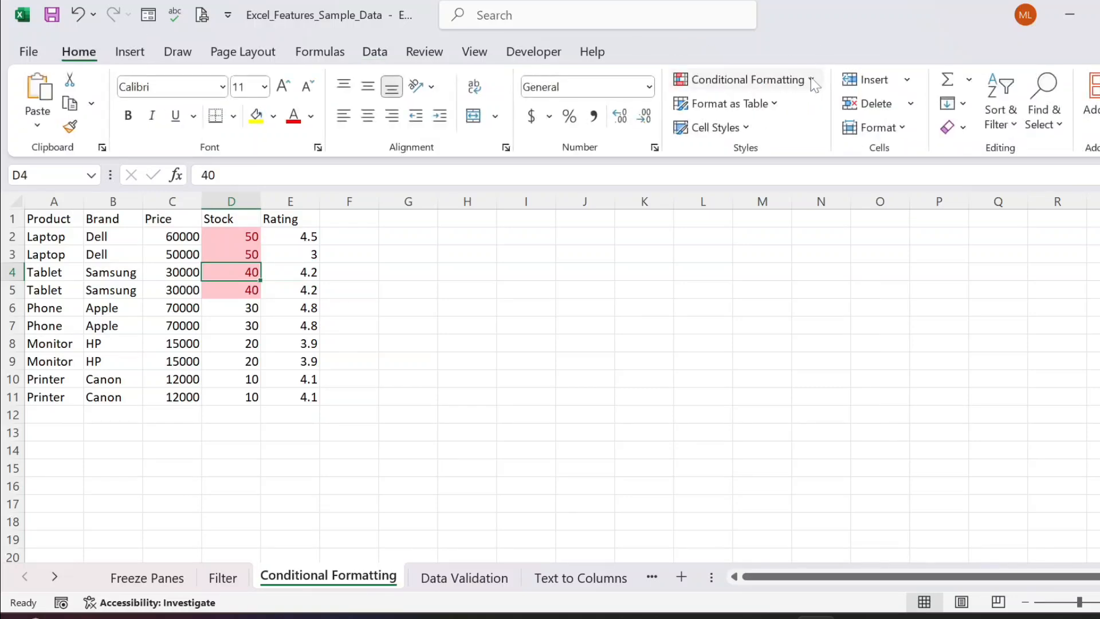
pyautogui.click(810, 80)
pyautogui.click(368, 266)
pyautogui.hotkey('ctrl', 'z')
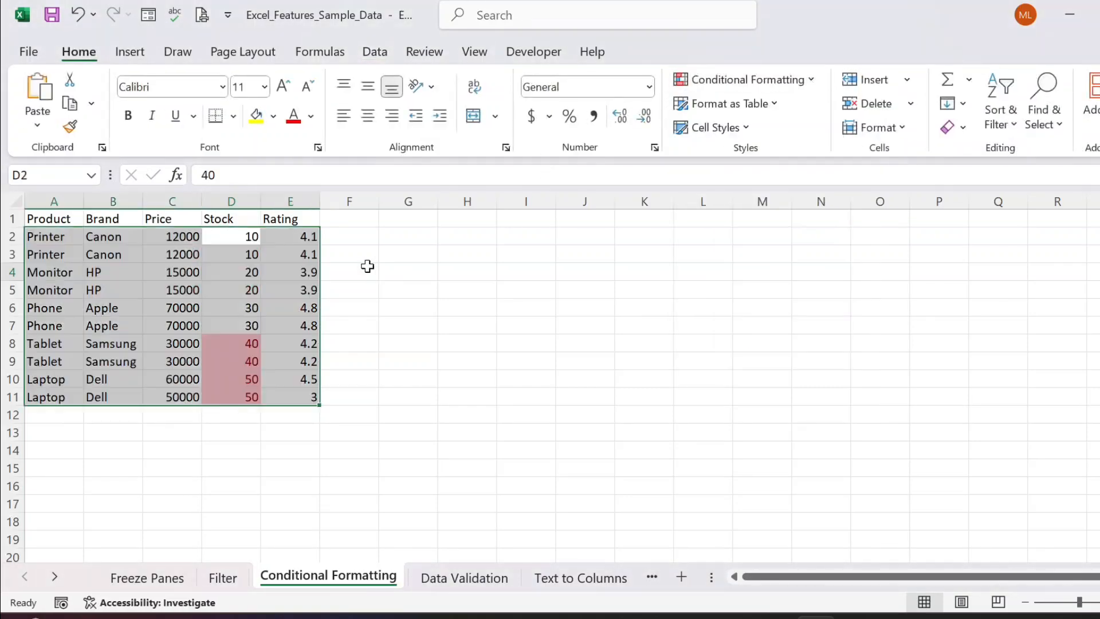
pyautogui.hotkey('ctrl', 'z')
pyautogui.hotkey('ctrl', 'z')
pyautogui.click(251, 260)
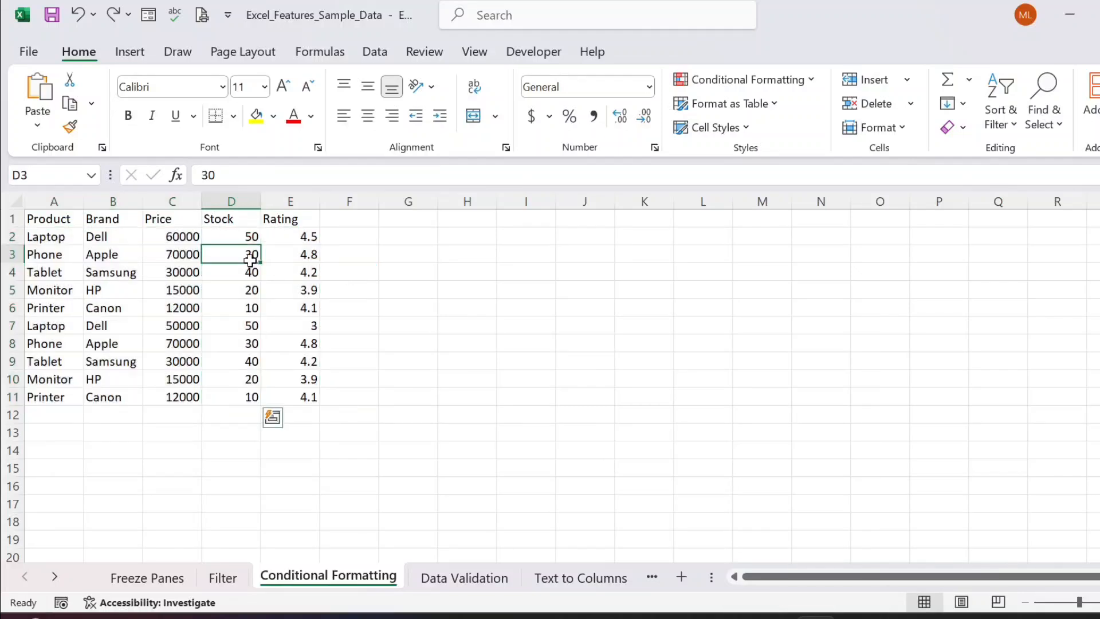
pyautogui.click(810, 81)
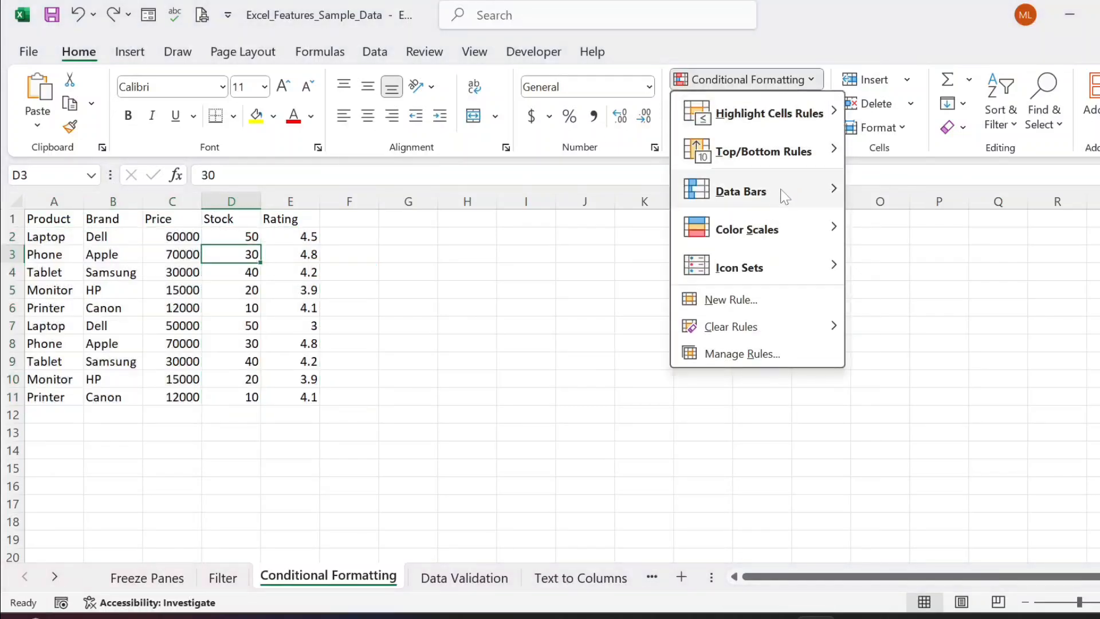
pyautogui.moveTo(766, 195)
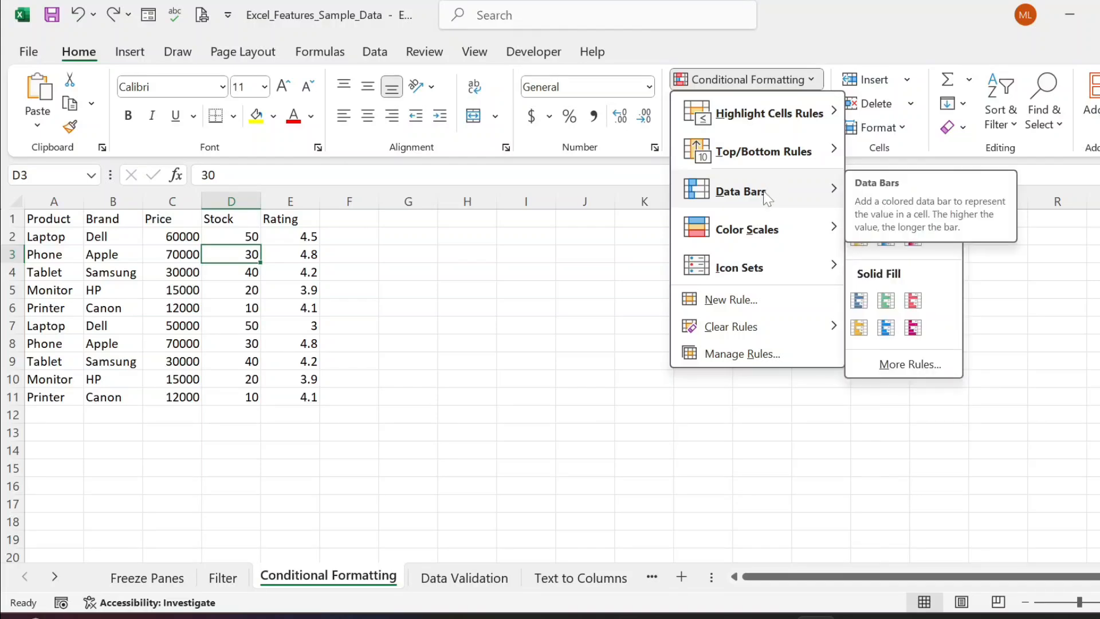
pyautogui.click(415, 257)
# Step: Apply light blue gradient-fill data bars to the Price values in C2:C11
pyautogui.moveTo(151, 236); pyautogui.dragTo(153, 396)
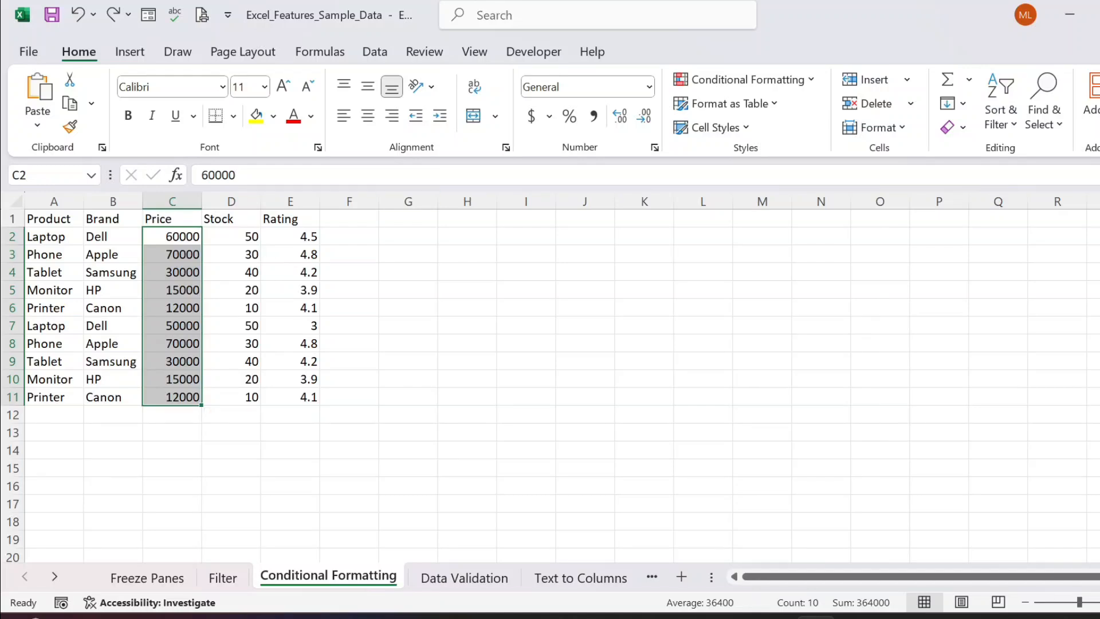
pyautogui.click(816, 85)
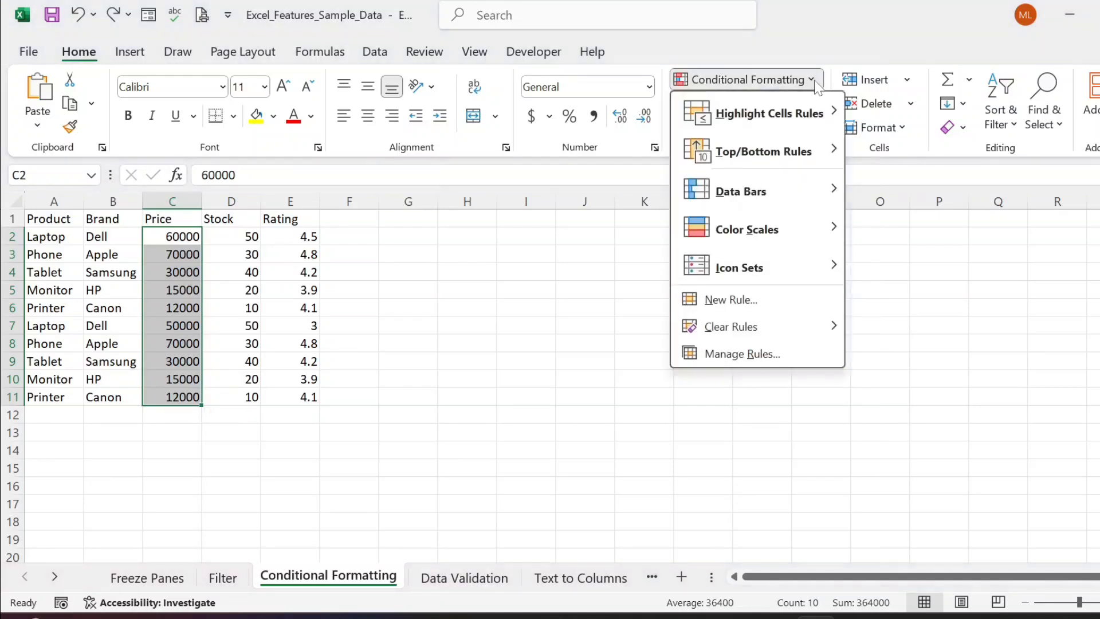
pyautogui.moveTo(829, 194)
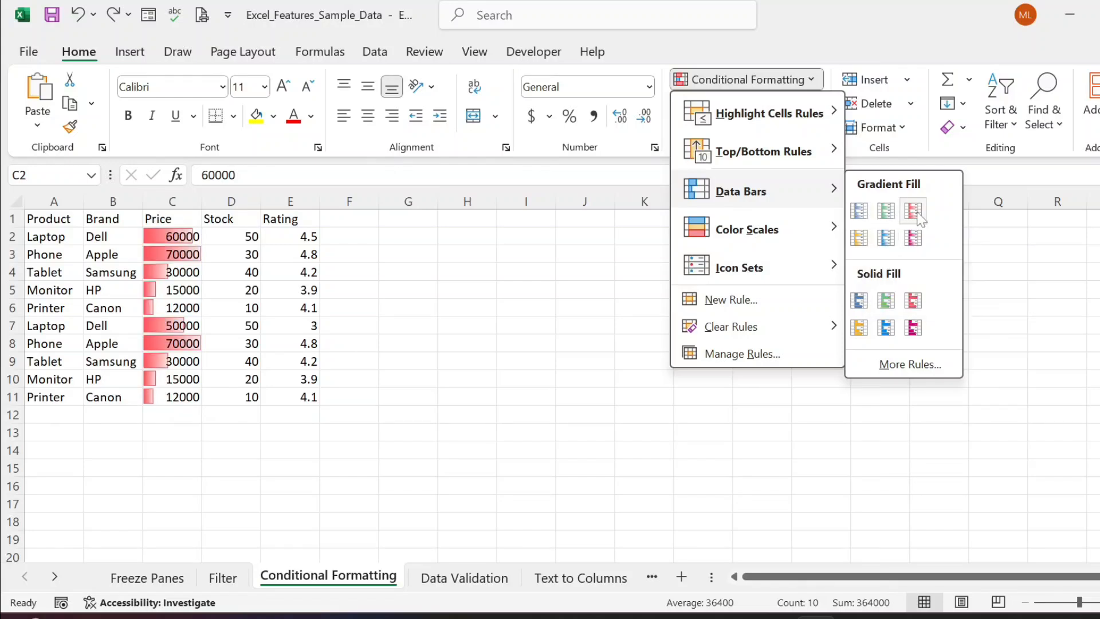
pyautogui.click(887, 243)
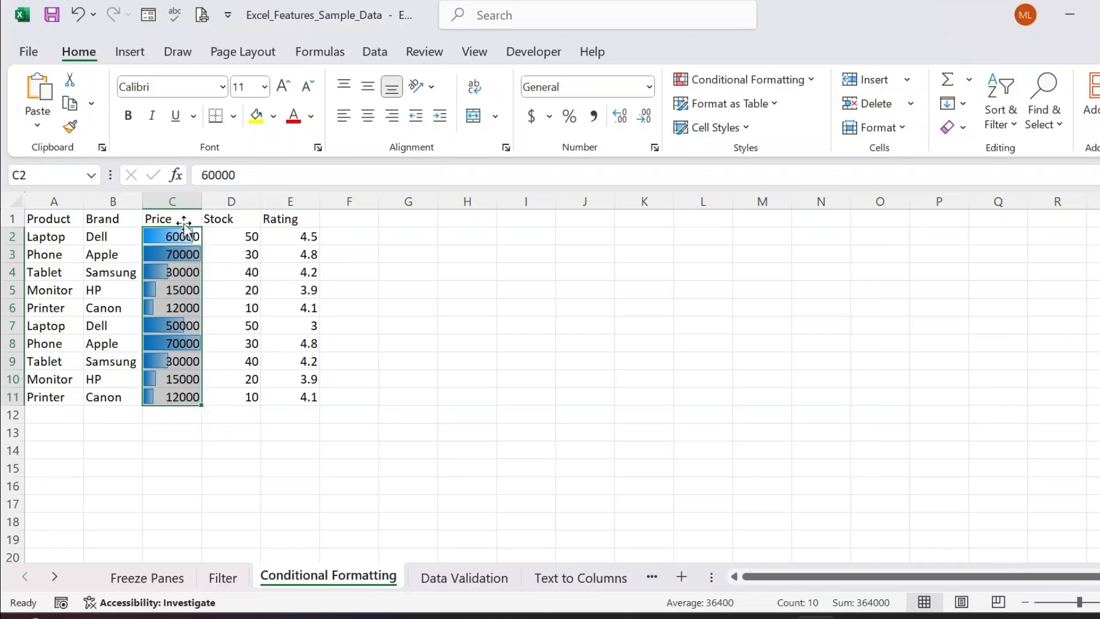
pyautogui.click(190, 288)
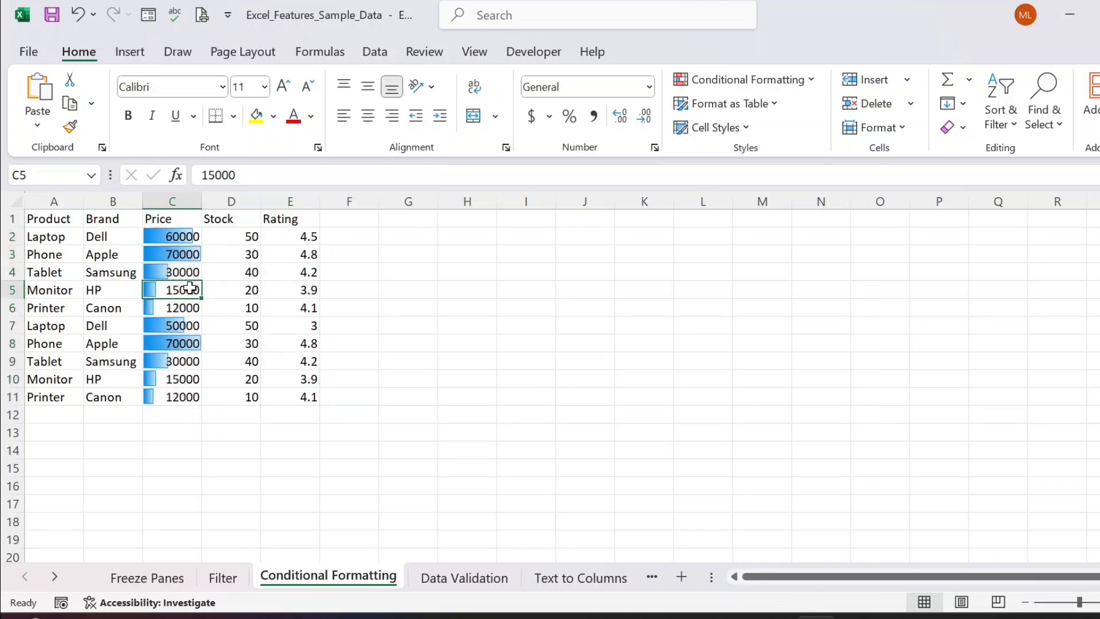
pyautogui.click(233, 288)
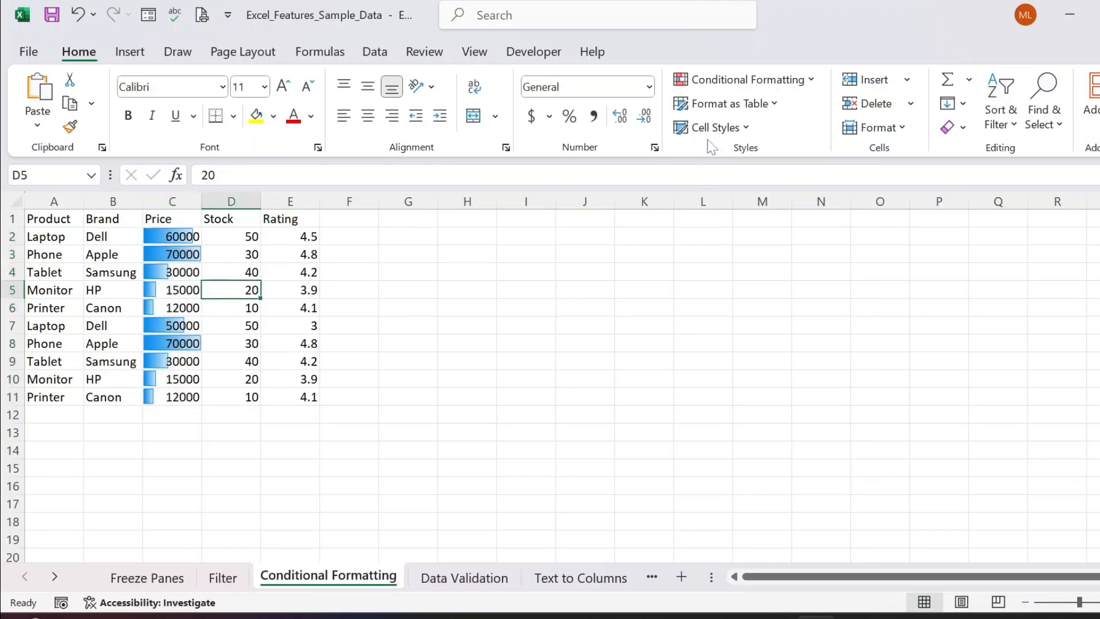
pyautogui.click(805, 83)
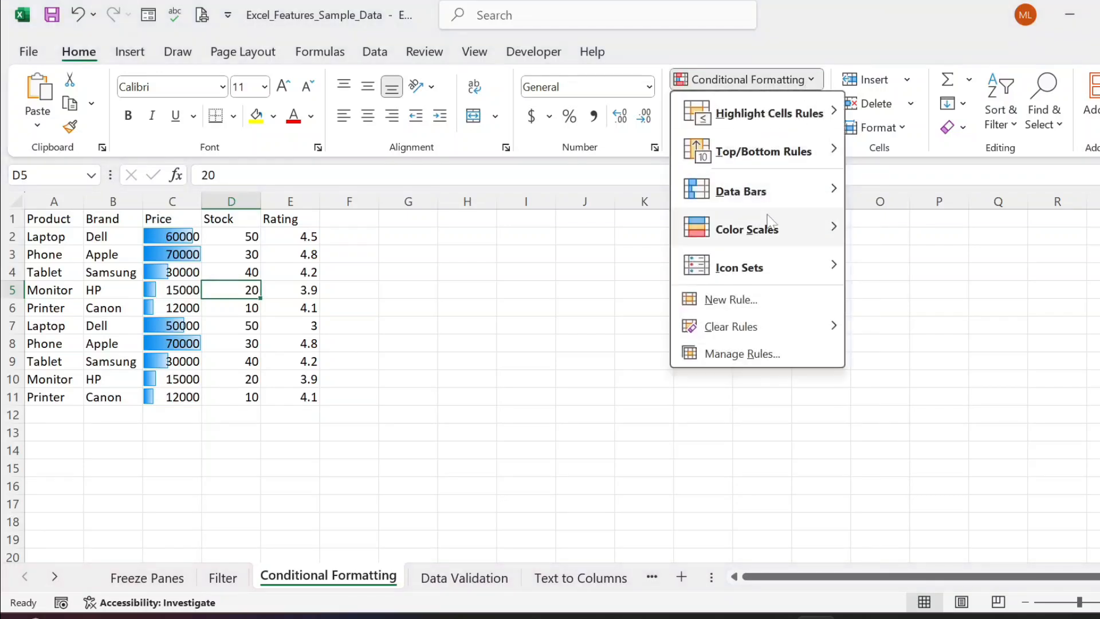
pyautogui.moveTo(766, 220)
pyautogui.press('Escape')
pyautogui.press('Escape')
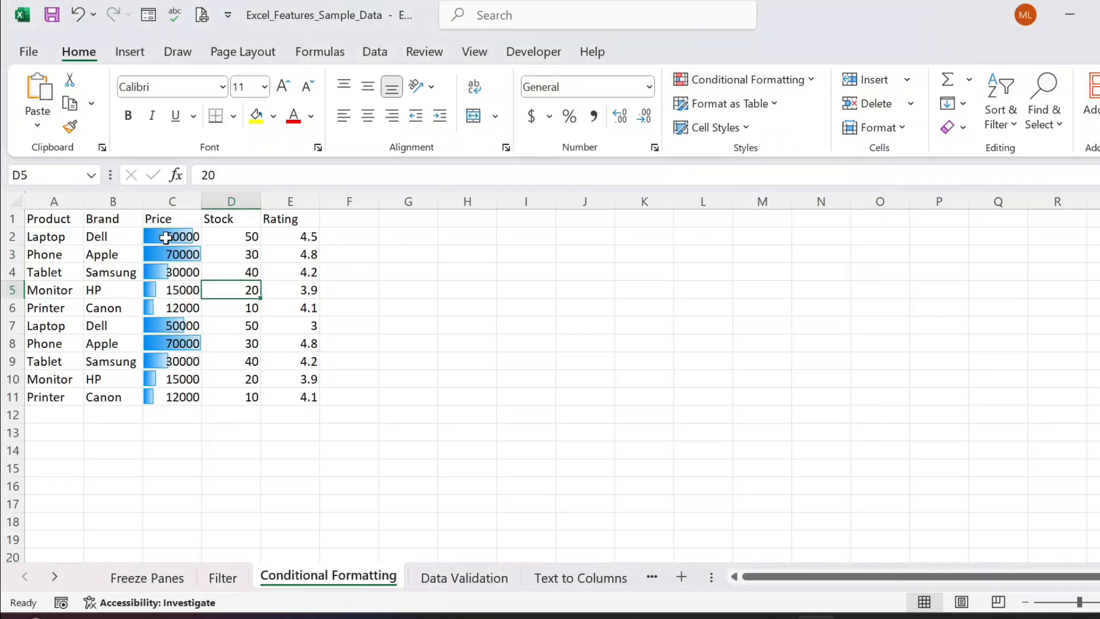
# Step: Preview the Red - Yellow - Green Color Scale on the Price values in C2:C11 without applying it
pyautogui.click(165, 237)
pyautogui.moveTo(165, 237); pyautogui.dragTo(185, 395)
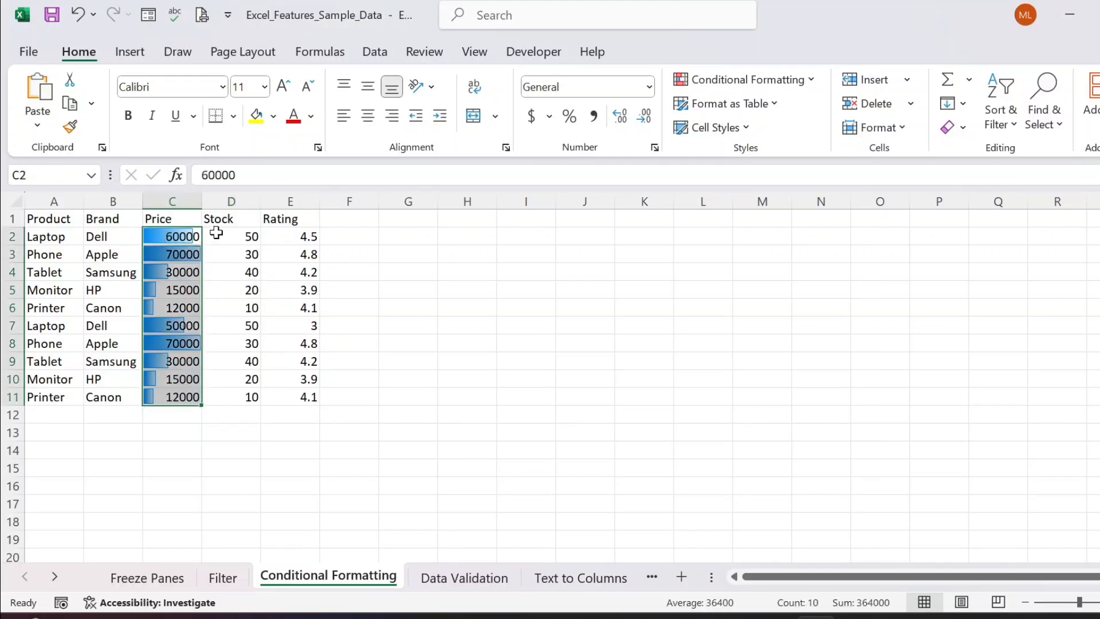
pyautogui.moveTo(172, 234); pyautogui.dragTo(185, 397)
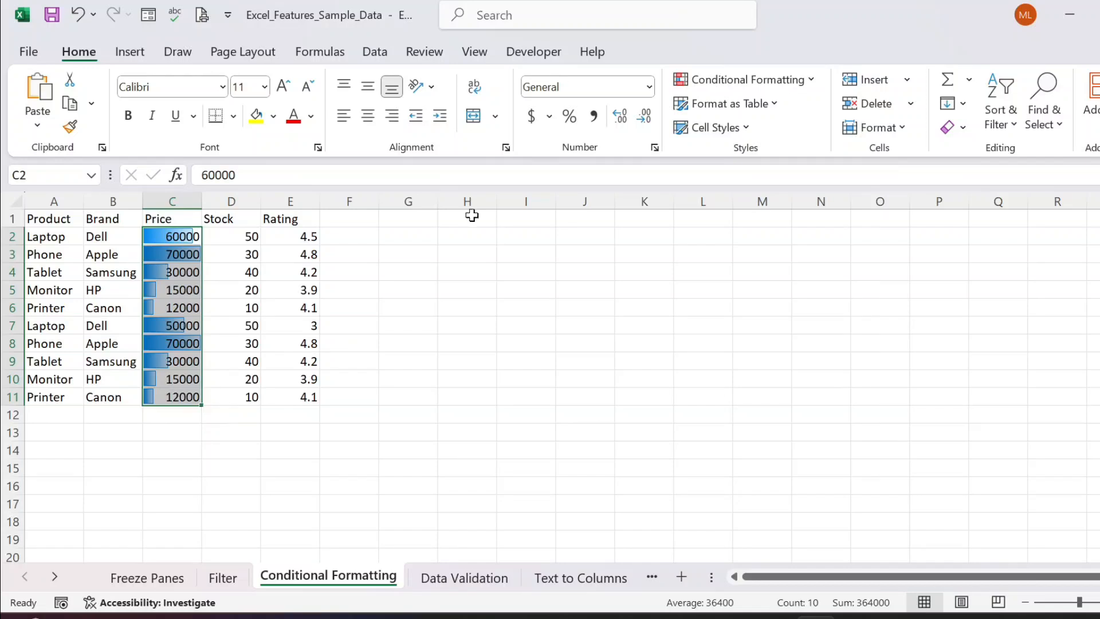
pyautogui.click(811, 80)
pyautogui.moveTo(795, 236)
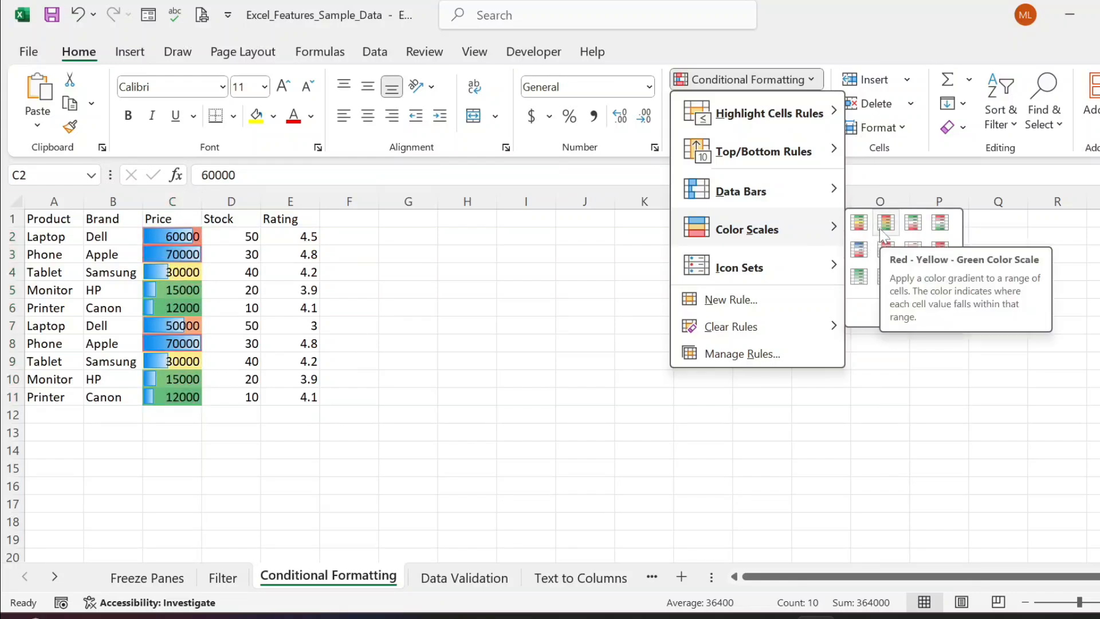
pyautogui.click(579, 256)
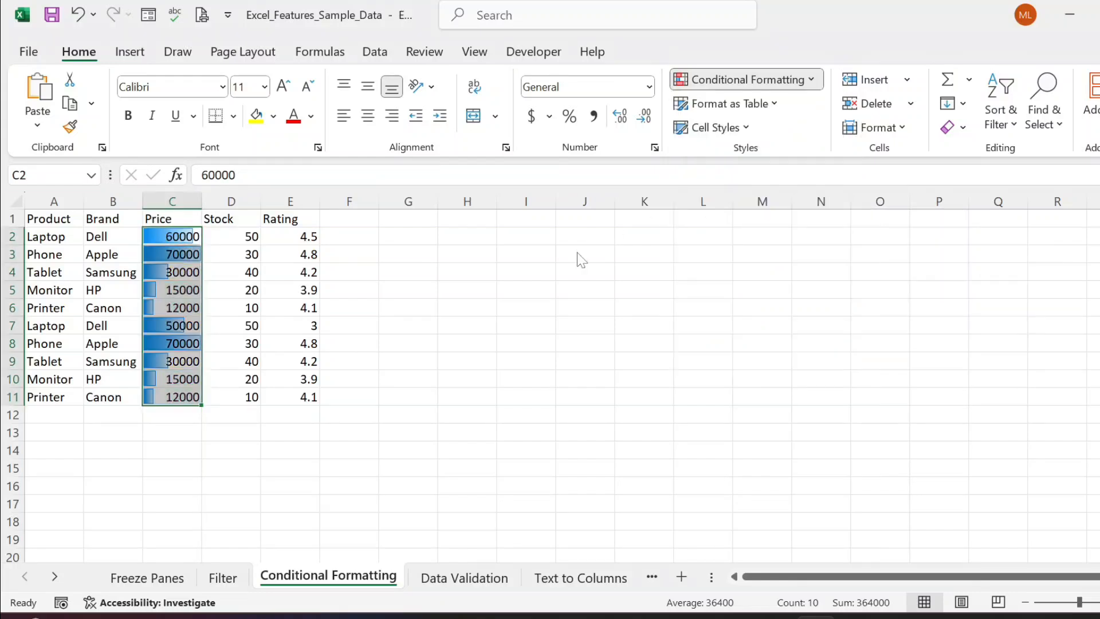
# Step: Undo the Price data bars and apply the Red - Yellow - Green Color Scale to C2:C11
pyautogui.click(241, 288)
pyautogui.hotkey('ctrl', 'z')
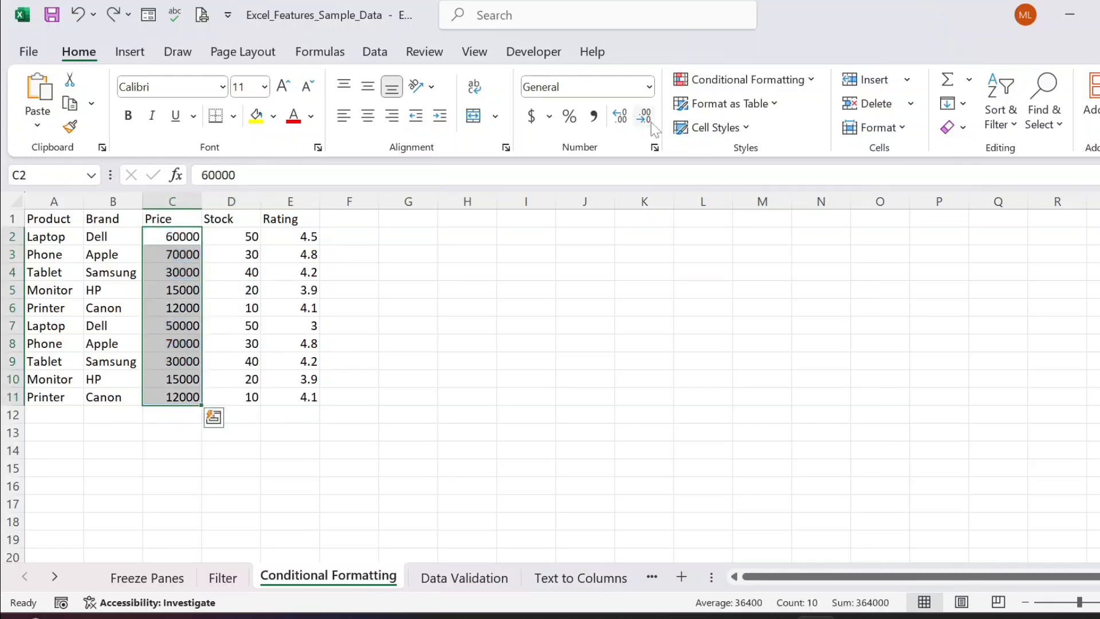
pyautogui.click(813, 84)
pyautogui.moveTo(796, 225)
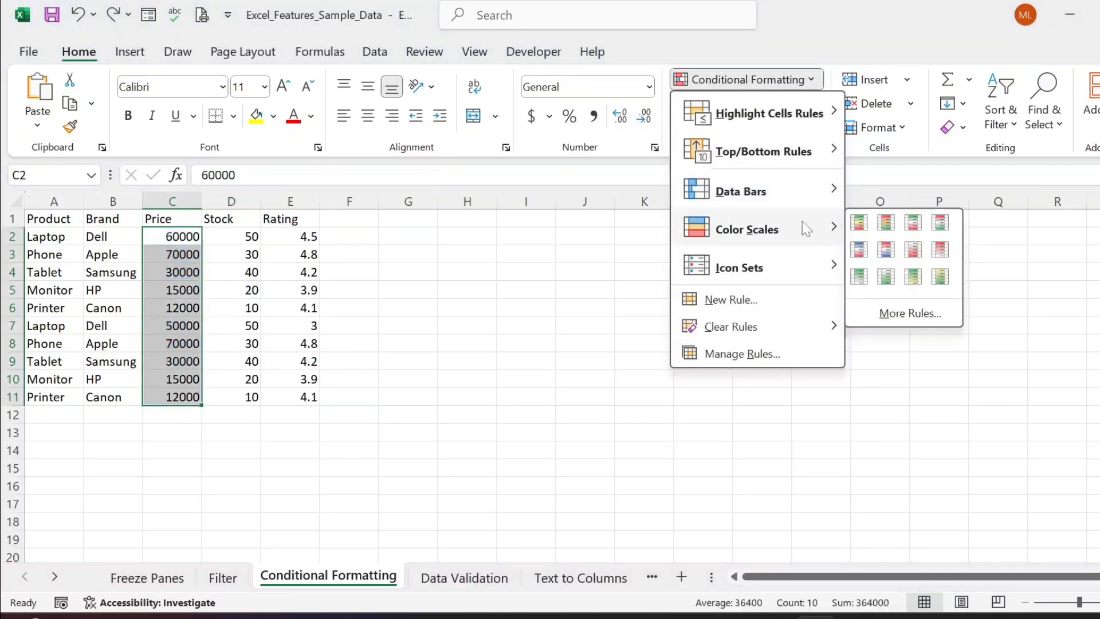
pyautogui.click(887, 223)
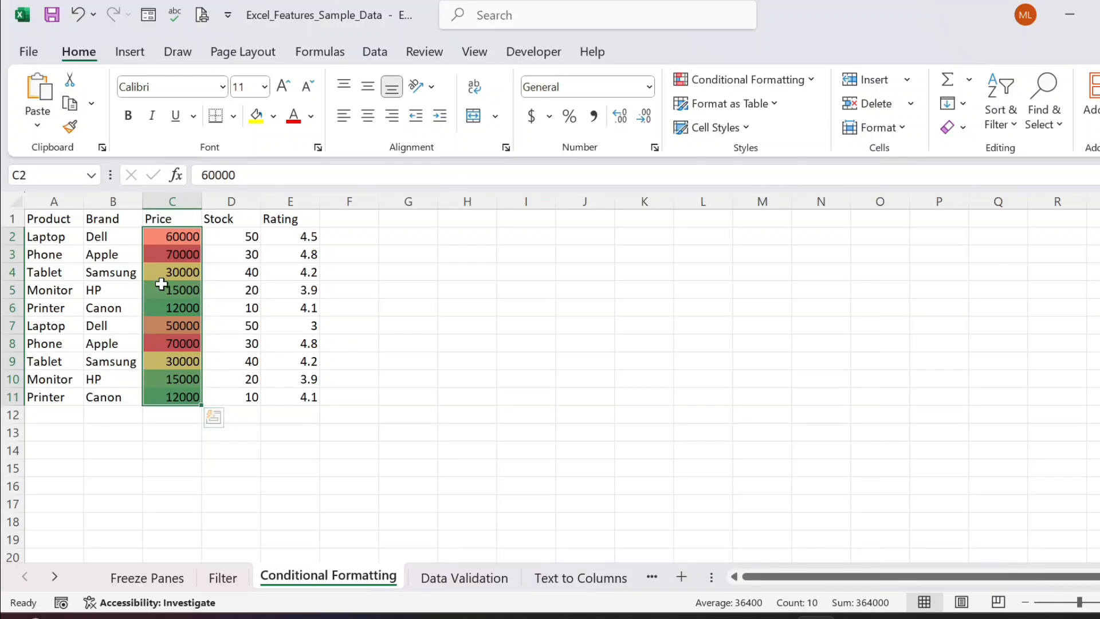
# Step: Compare the color scale shading of the high and middle Price values in column C
pyautogui.moveTo(172, 237); pyautogui.dragTo(178, 252)
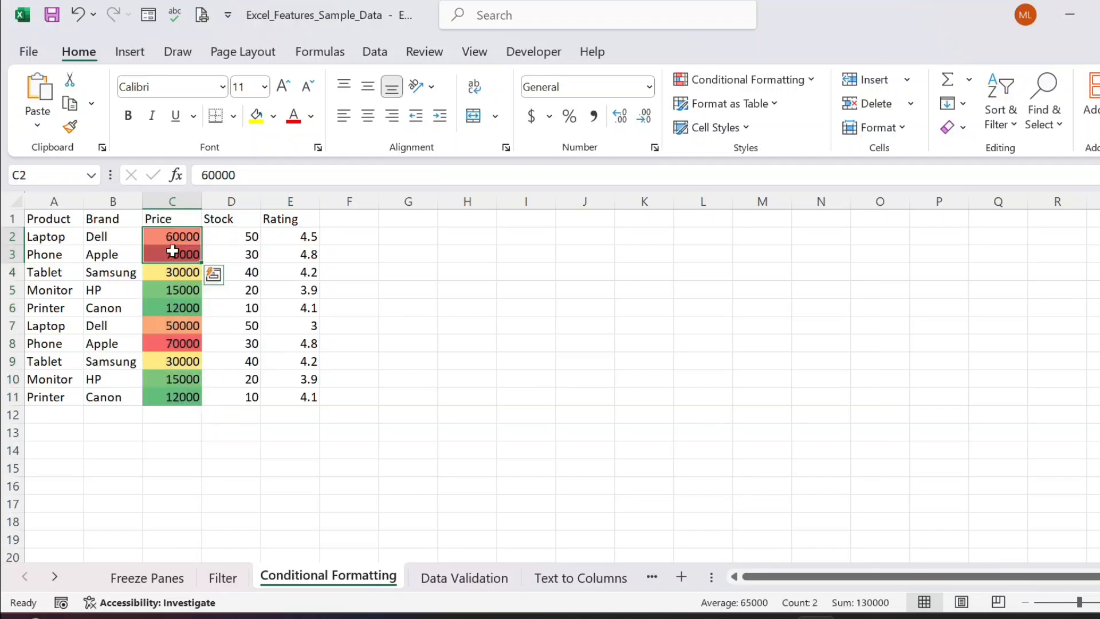
pyautogui.click(182, 342)
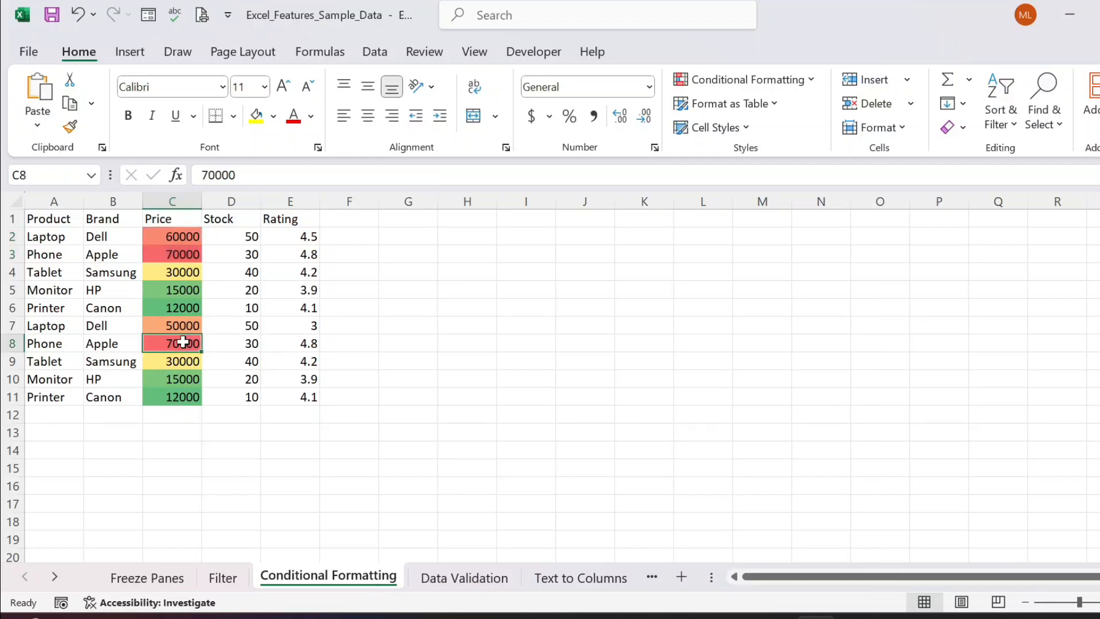
pyautogui.click(183, 360)
pyautogui.click(184, 268)
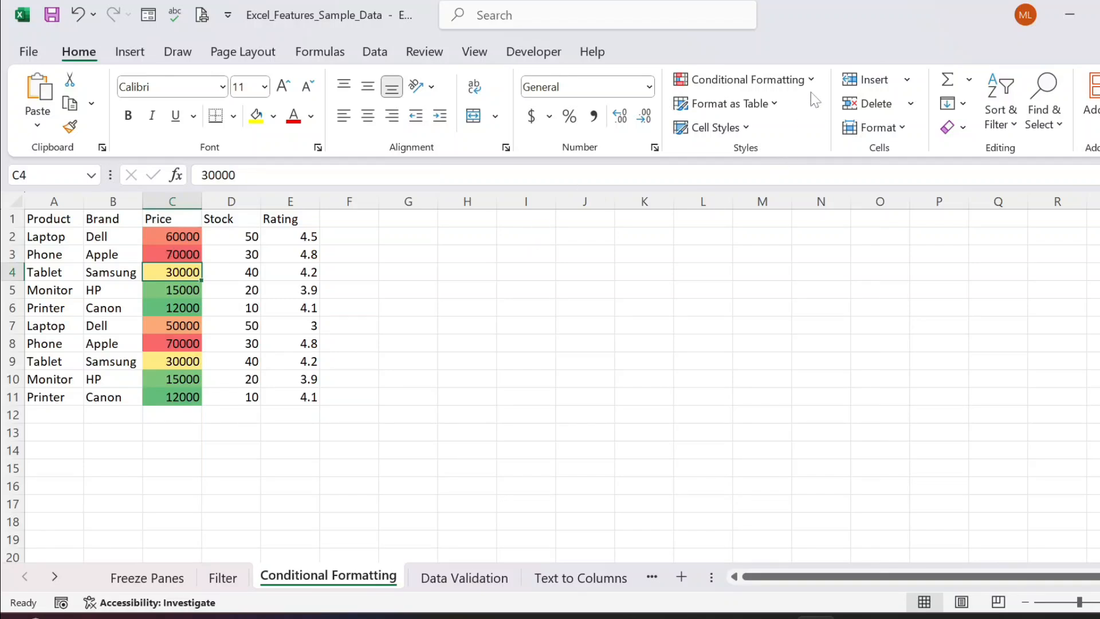
pyautogui.click(189, 235)
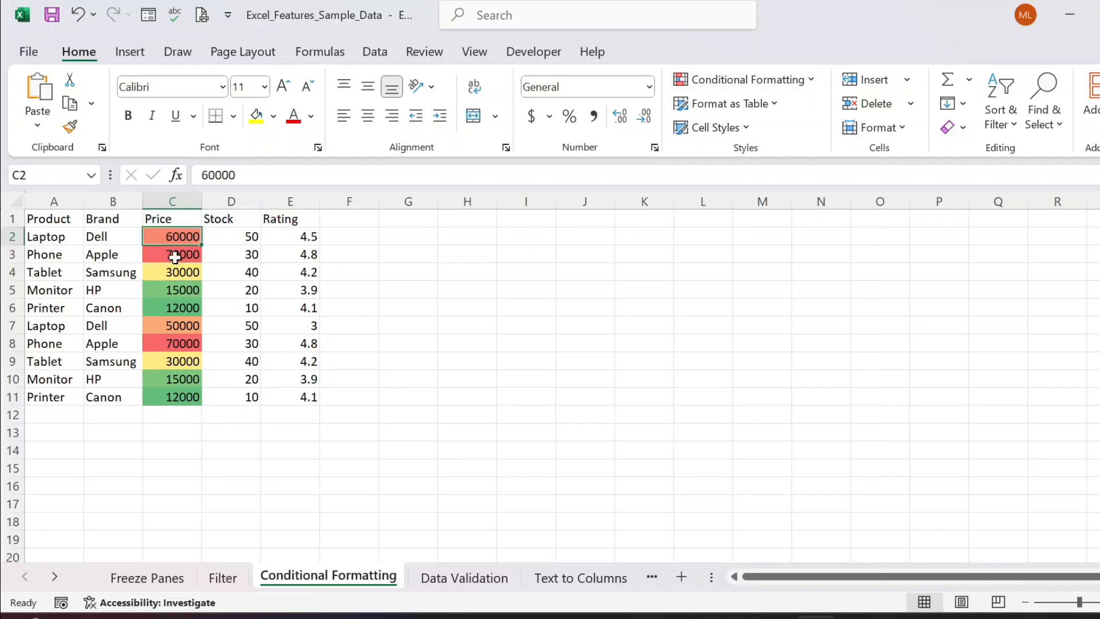
# Step: Undo the color scale on the Price values in C2:C11
pyautogui.moveTo(175, 257); pyautogui.dragTo(172, 387)
pyautogui.hotkey('ctrl', 'z')
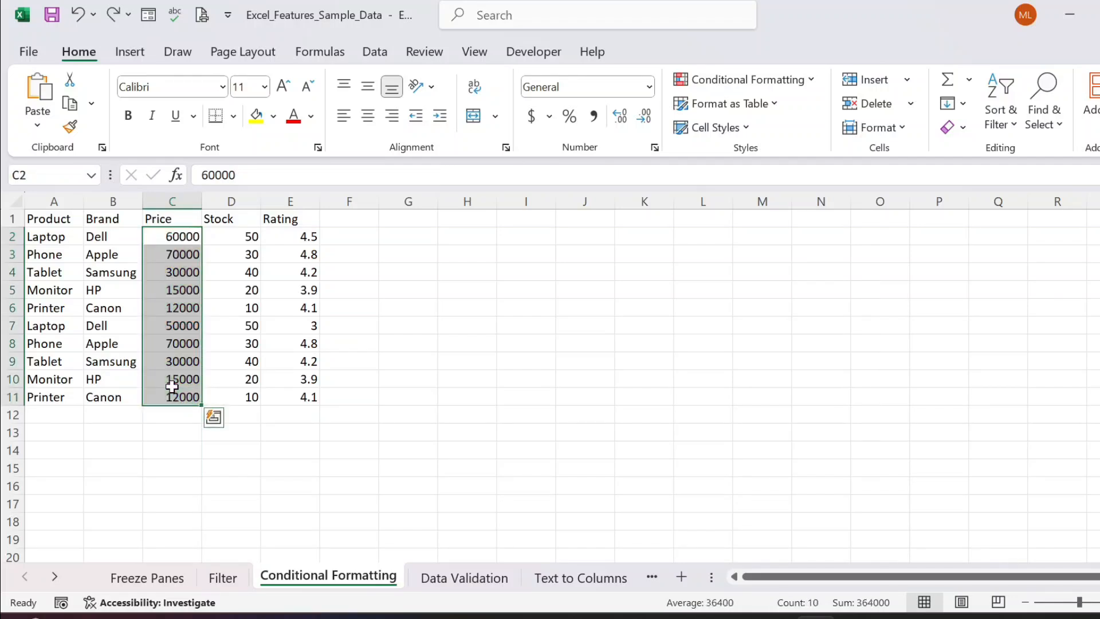
pyautogui.click(232, 270)
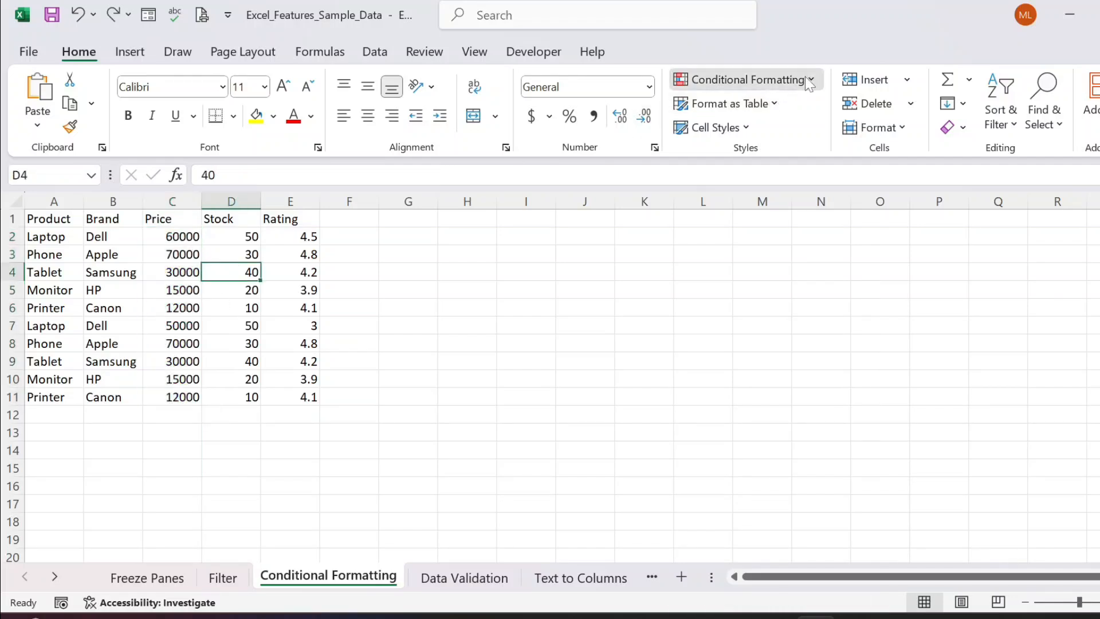
# Step: Preview the 3 Arrows (Colored) icon set on the Price values in C2:C11 without applying it
pyautogui.click(808, 80)
pyautogui.moveTo(764, 274)
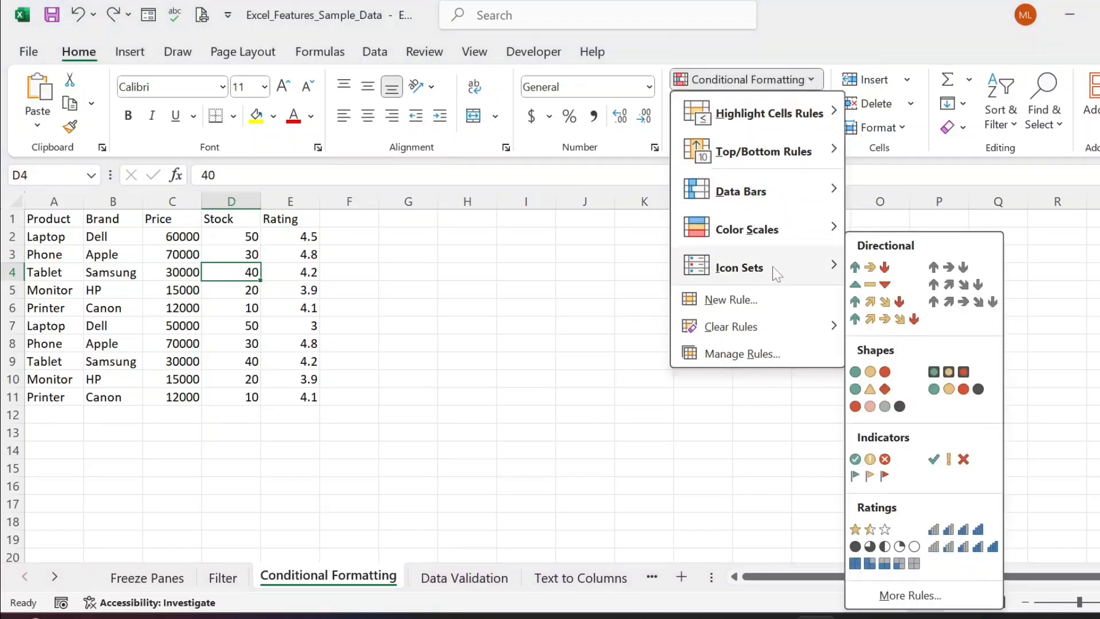
pyautogui.click(169, 244)
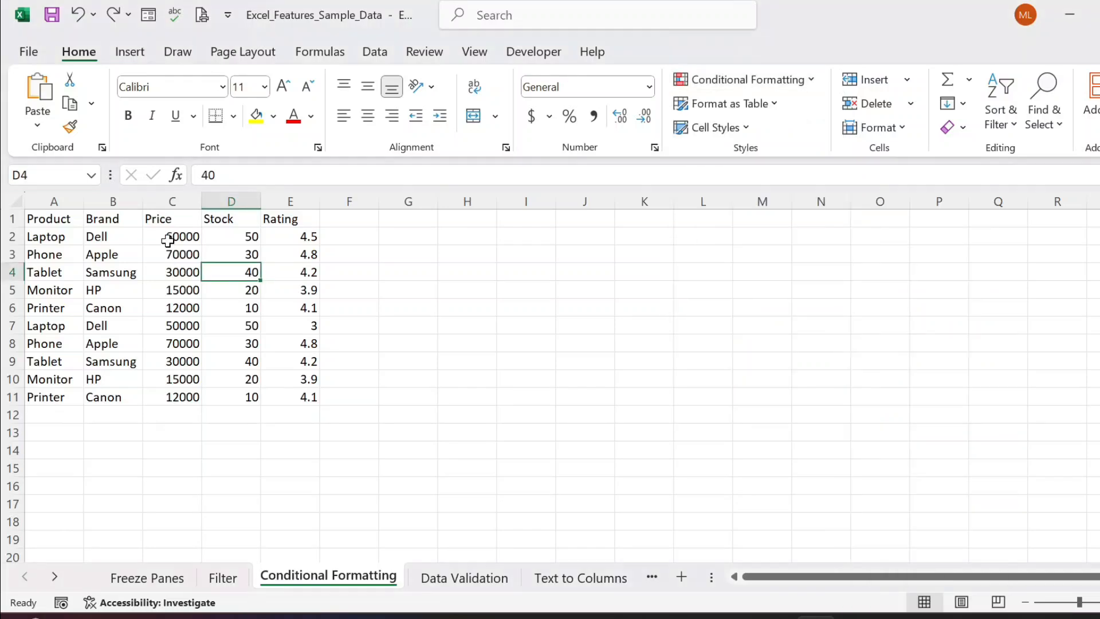
pyautogui.moveTo(167, 237); pyautogui.dragTo(181, 395)
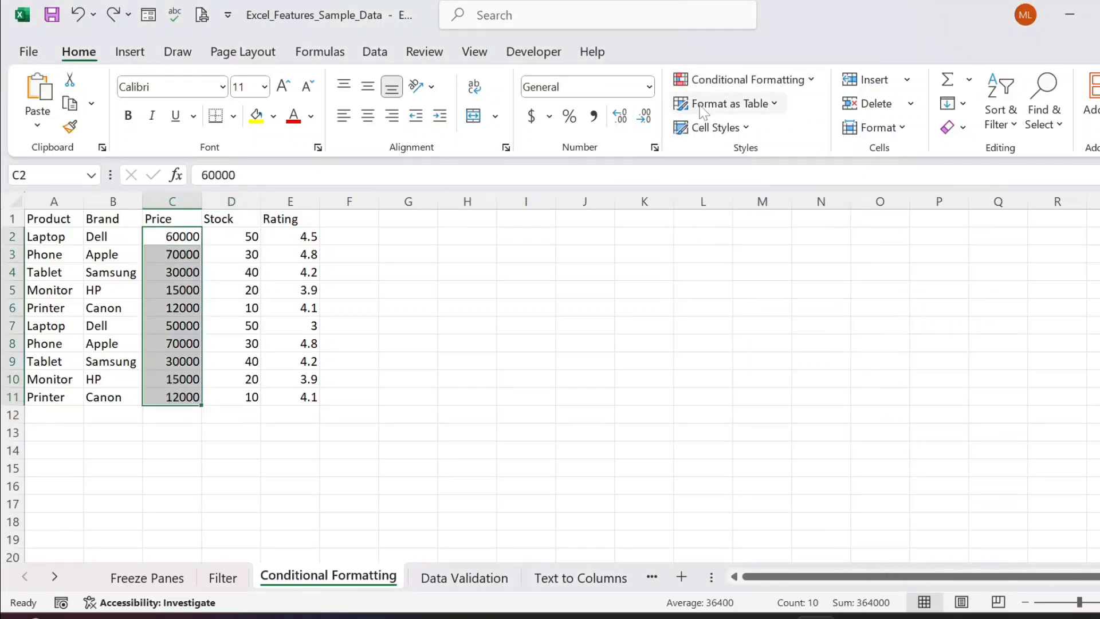
pyautogui.click(805, 84)
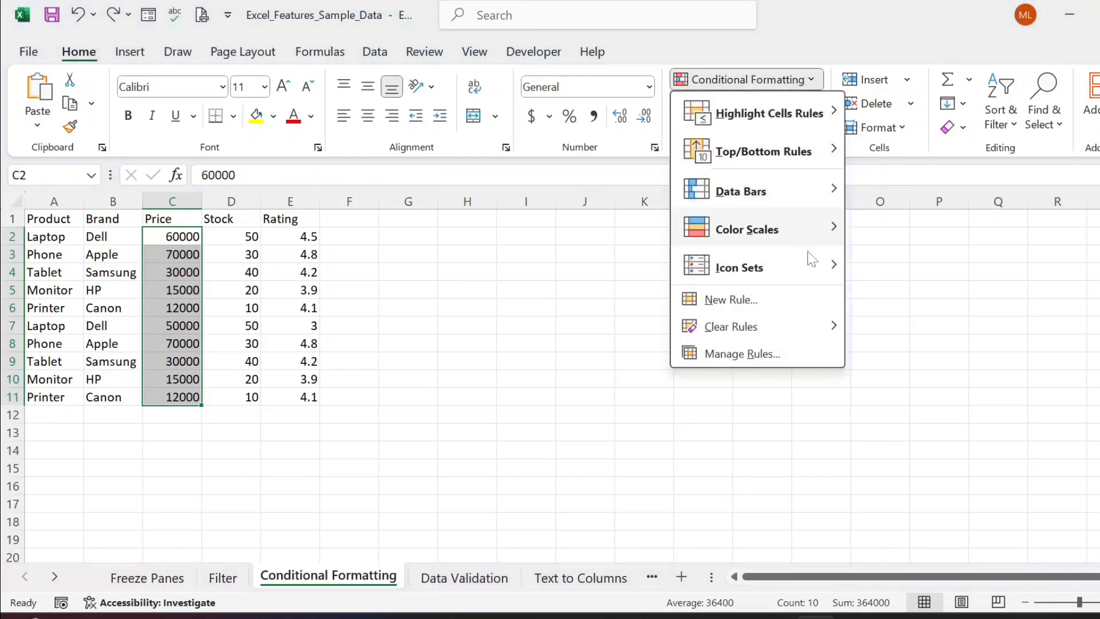
pyautogui.moveTo(834, 266)
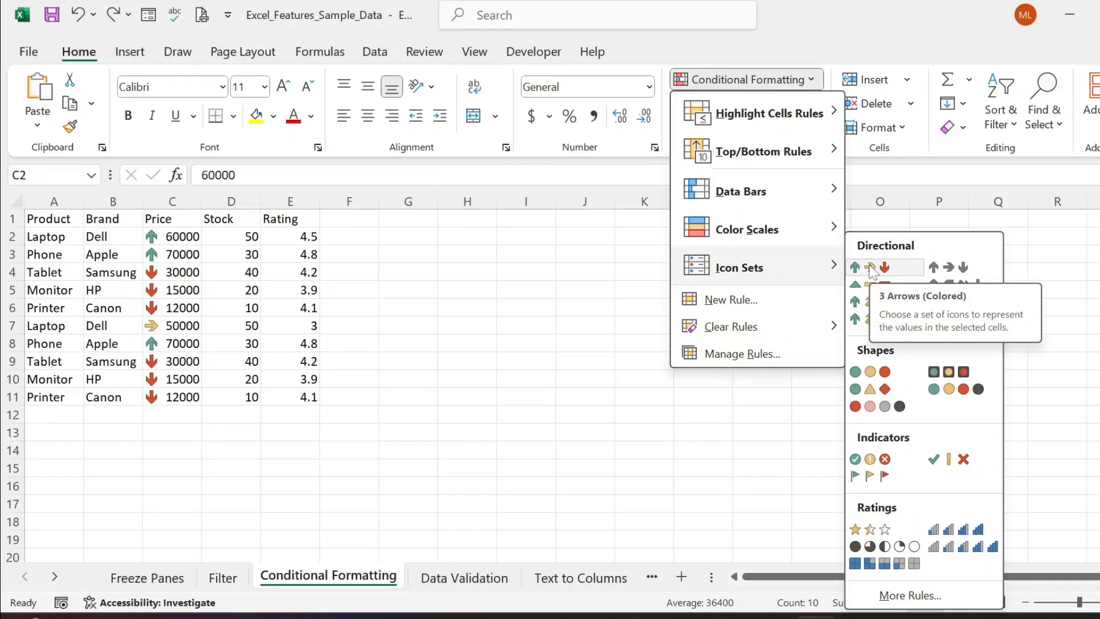
pyautogui.press('Escape')
pyautogui.press('Escape')
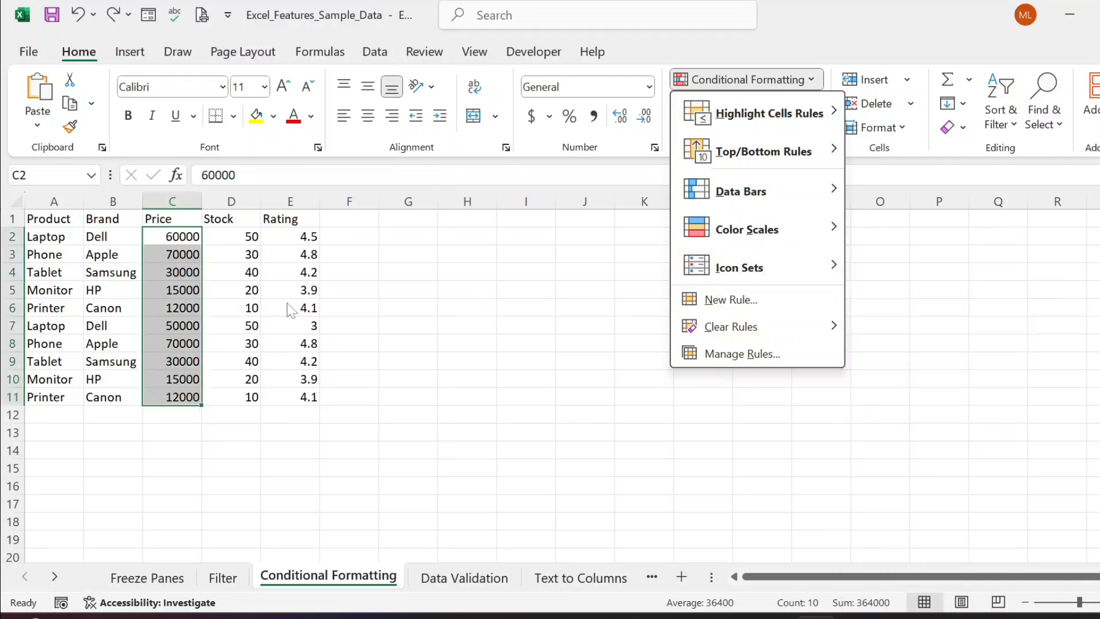
pyautogui.click(167, 236)
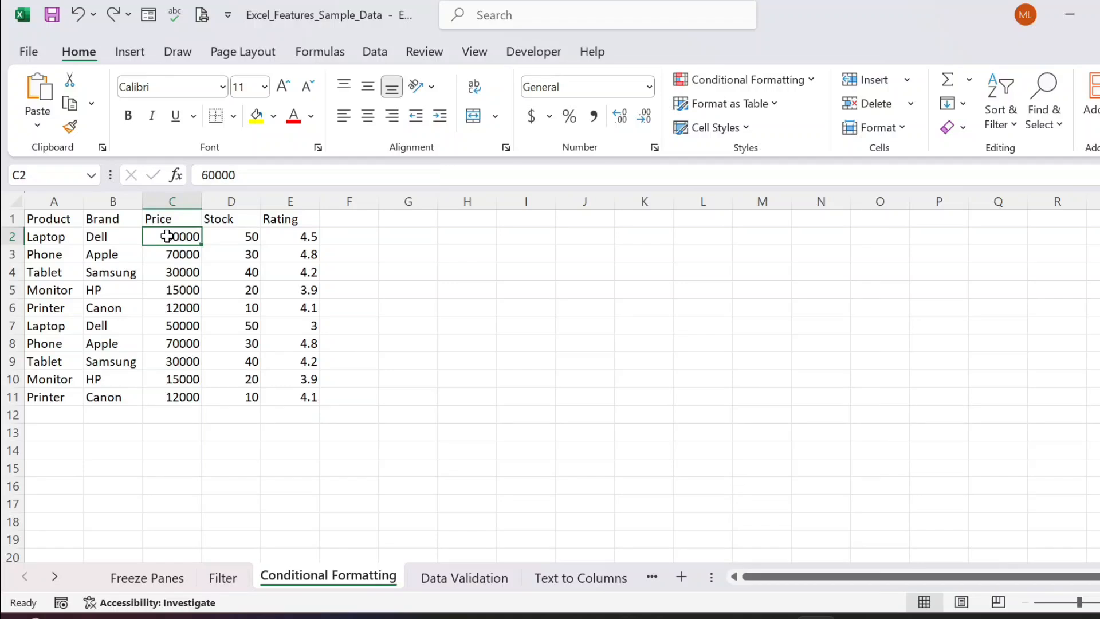
pyautogui.click(241, 237)
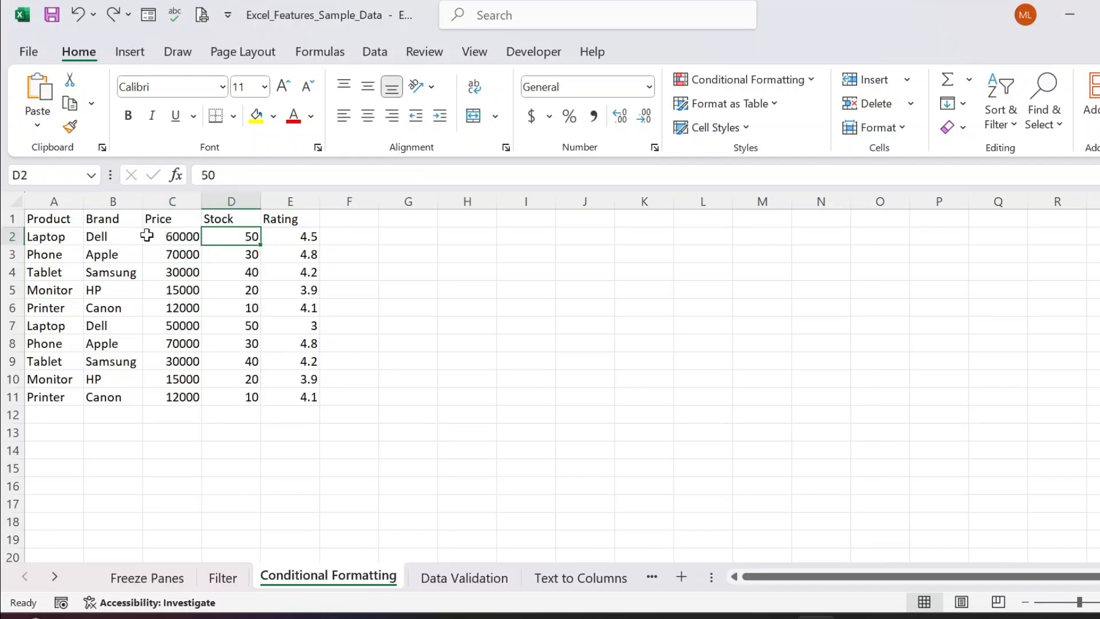
pyautogui.click(308, 236)
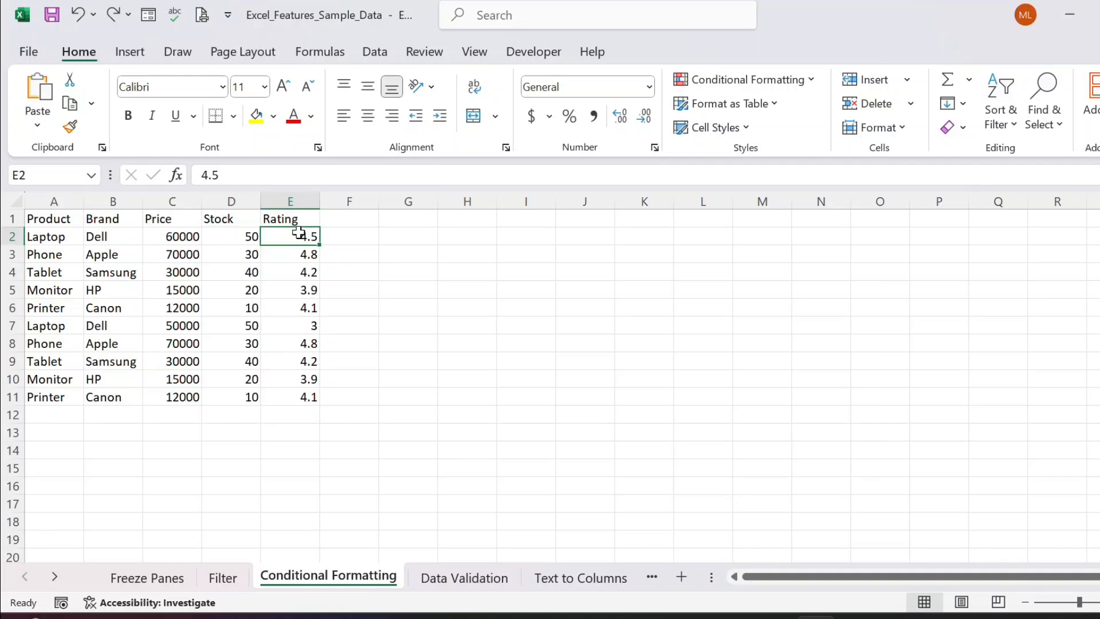
# Step: Start a formula-based conditional formatting rule for the product cell A2 using the formula =$E2>4
pyautogui.click(58, 239)
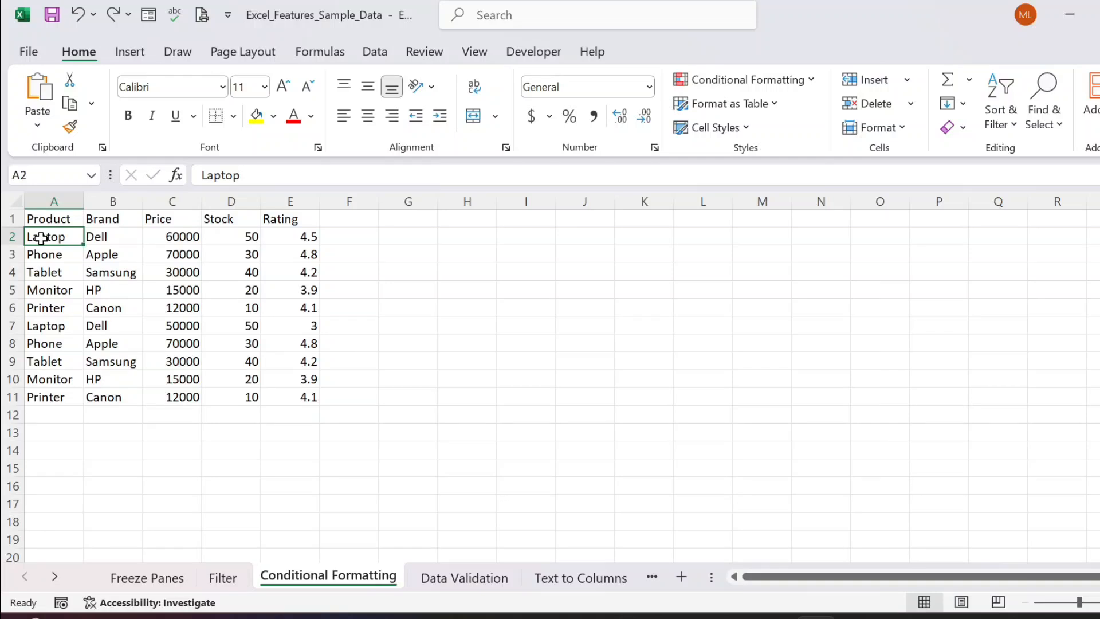
pyautogui.click(818, 83)
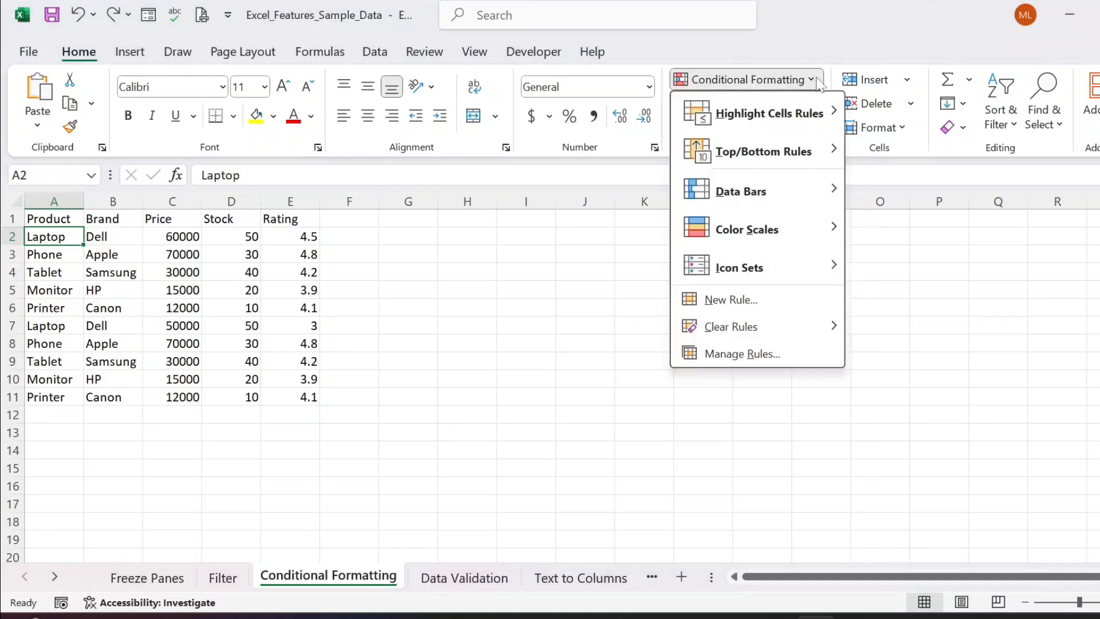
pyautogui.moveTo(829, 103)
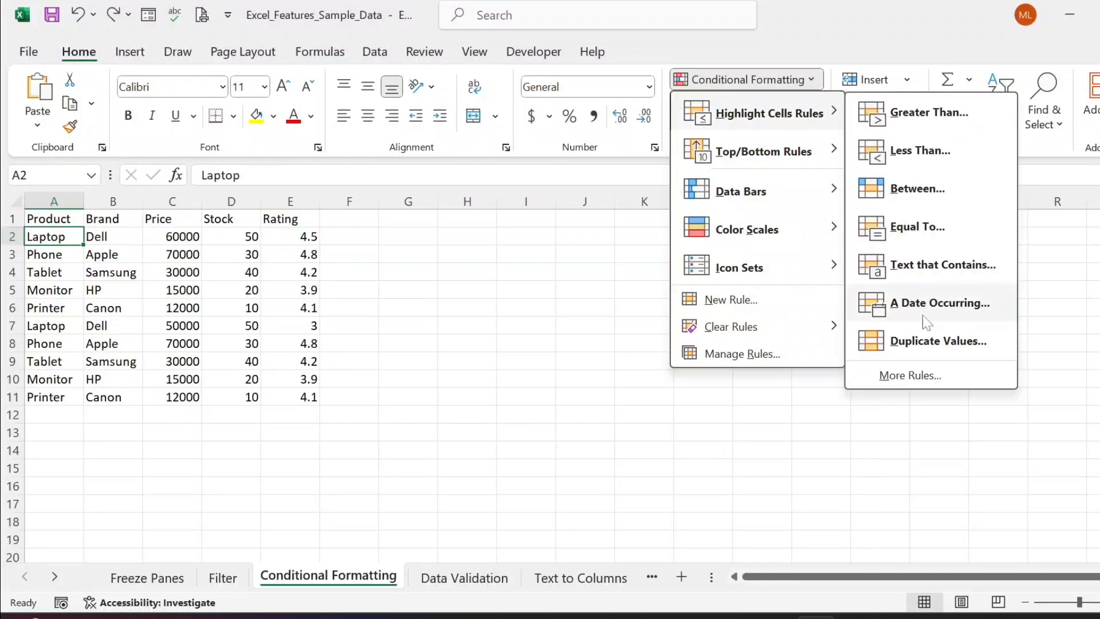
pyautogui.click(911, 374)
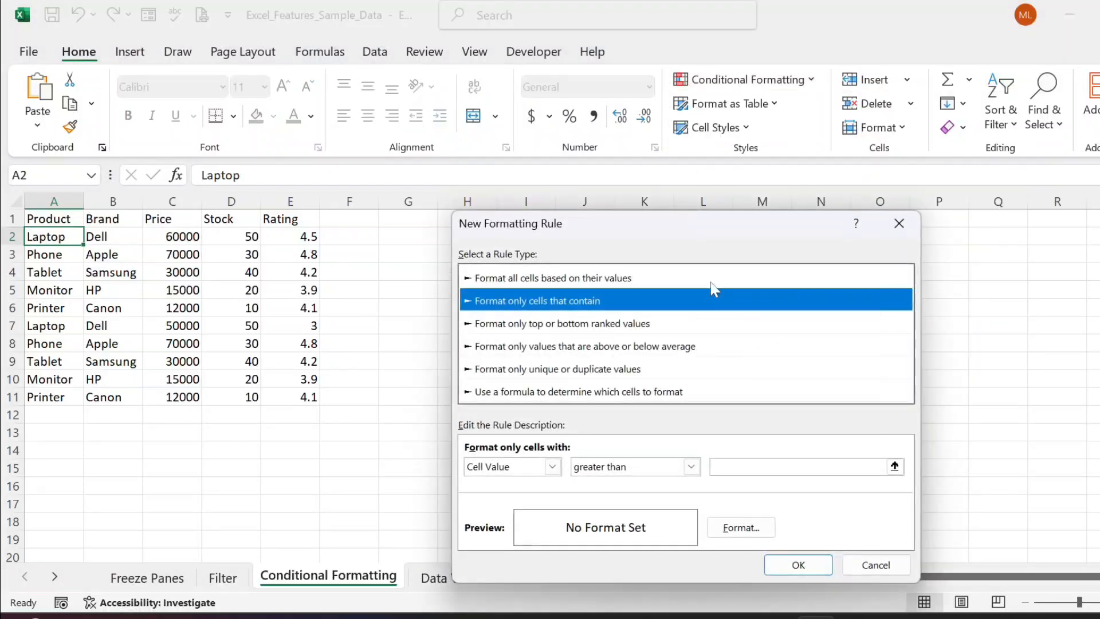
pyautogui.click(571, 395)
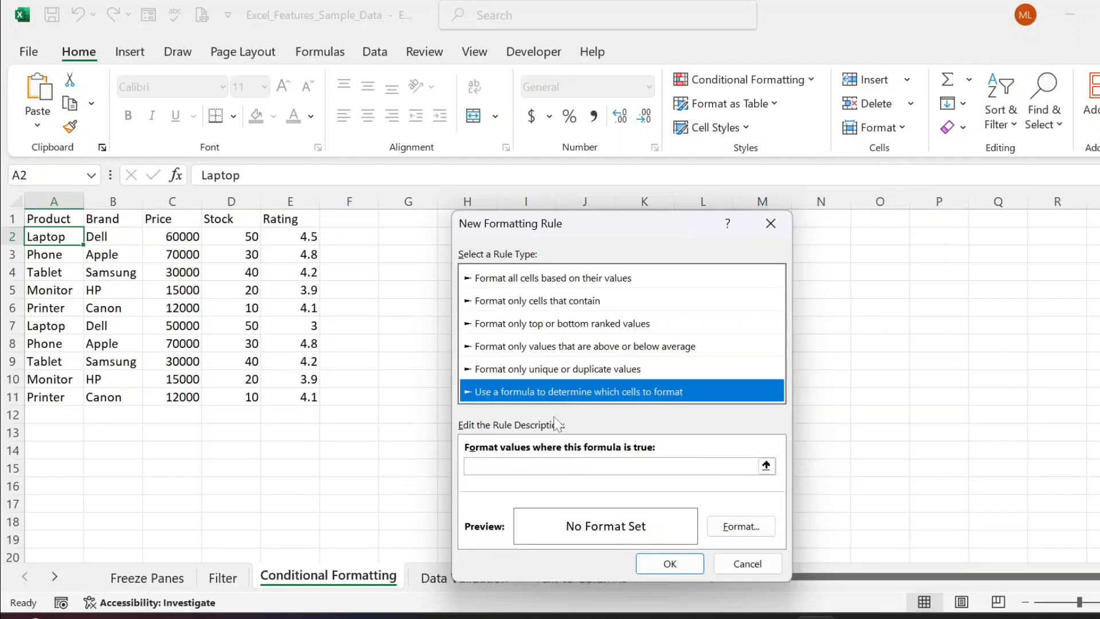
pyautogui.click(516, 466)
pyautogui.write('=')
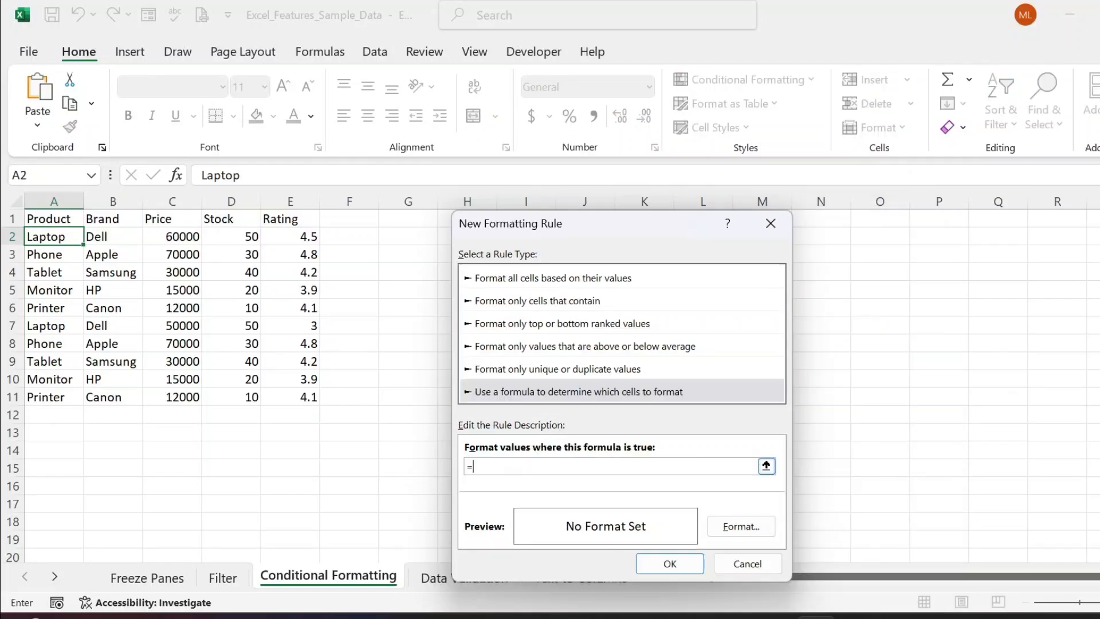
pyautogui.click(296, 238)
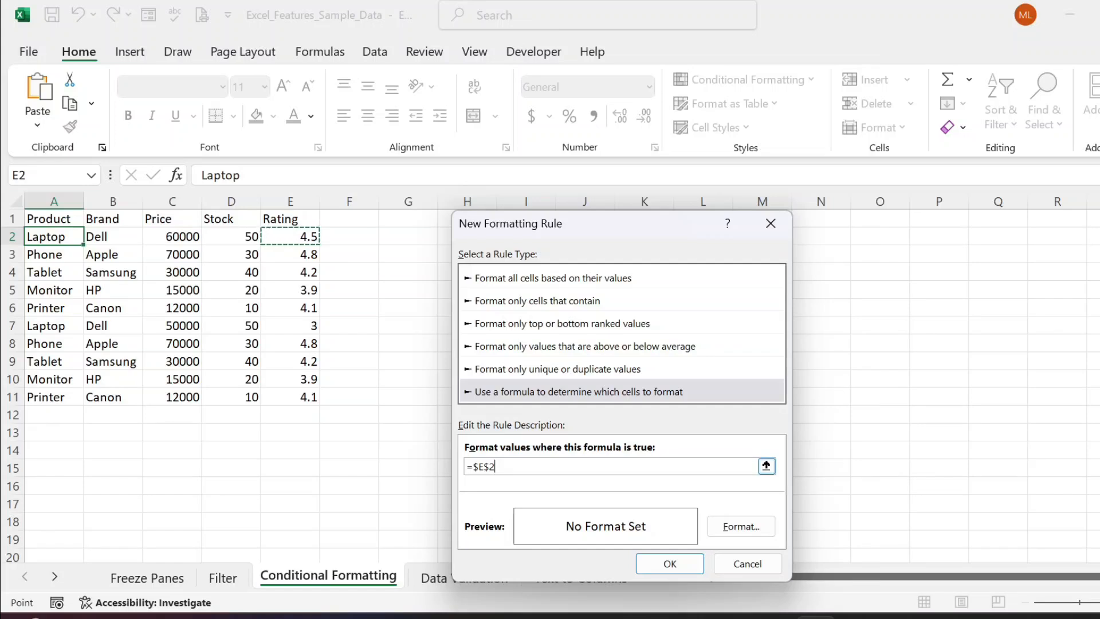
pyautogui.write('>')
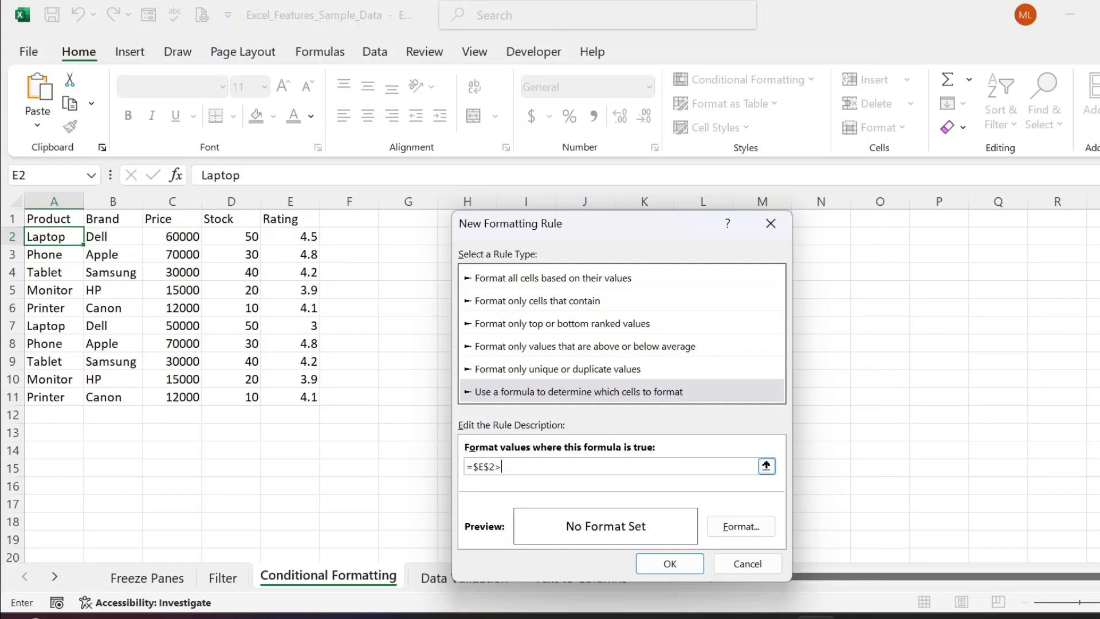
pyautogui.write('4')
pyautogui.click(484, 466)
pyautogui.press('BackSpace')
# Step: Give the formula rule a green background fill and apply it to cell A2
pyautogui.click(743, 526)
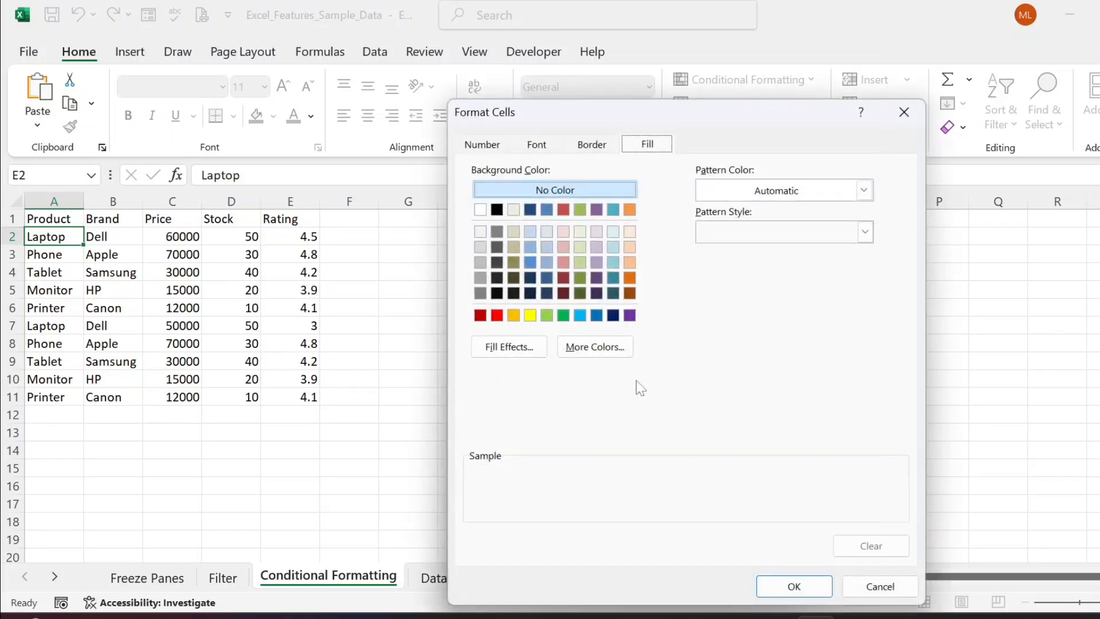
pyautogui.click(513, 315)
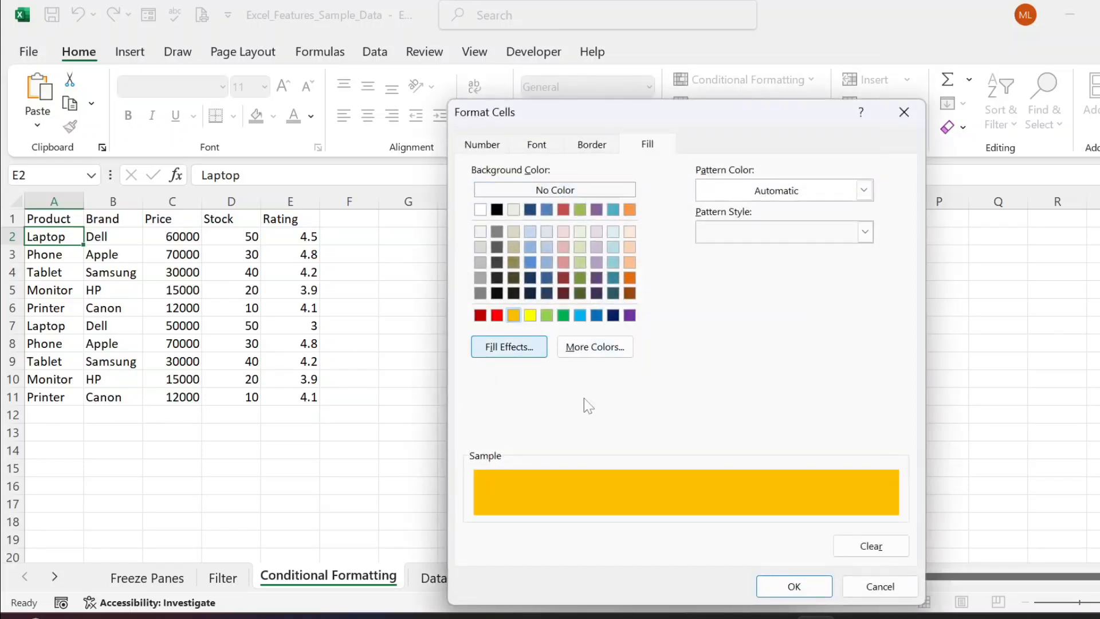
pyautogui.click(563, 315)
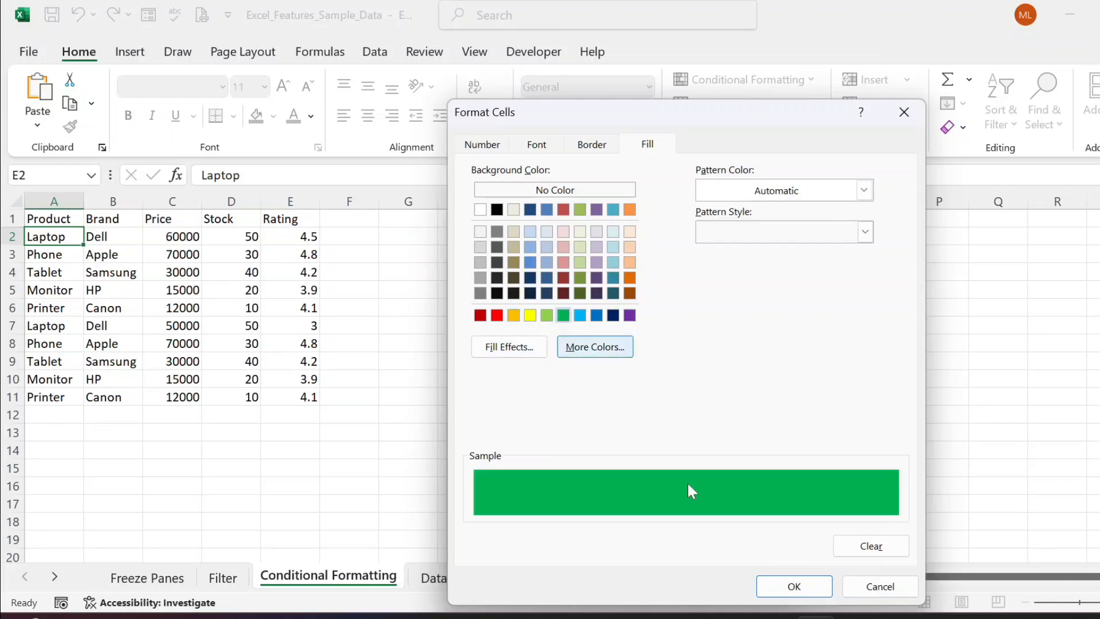
pyautogui.click(796, 588)
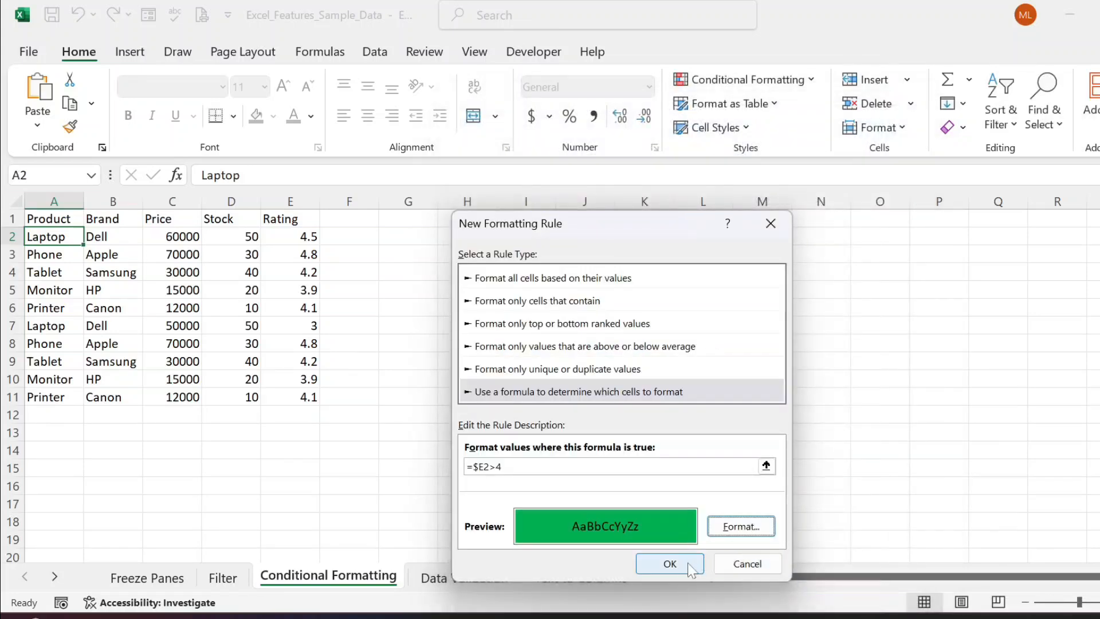
pyautogui.click(666, 563)
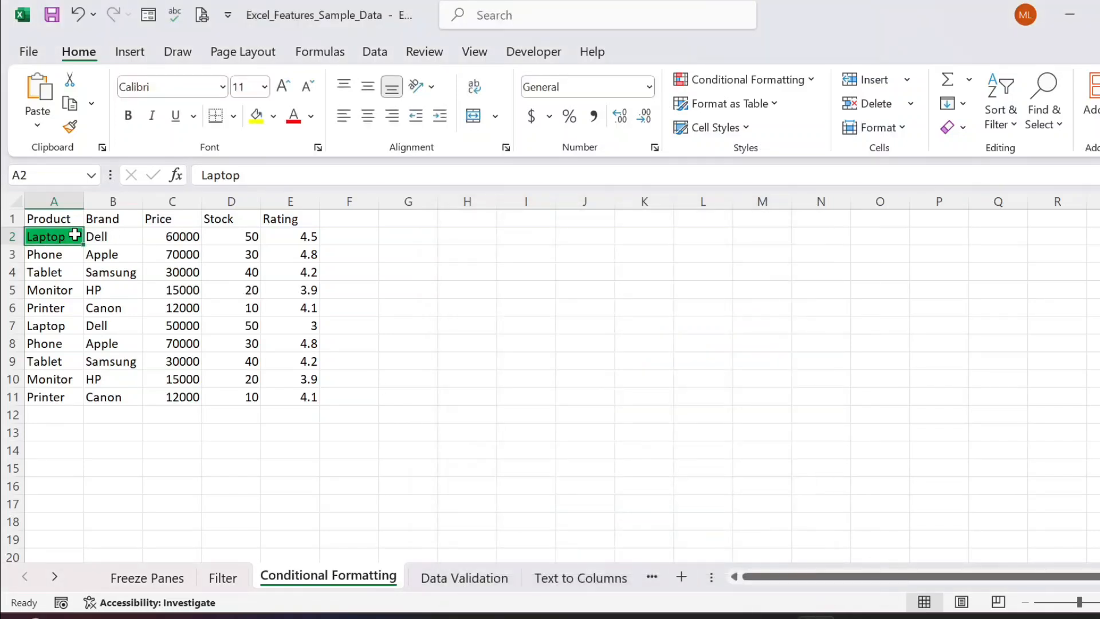
# Step: Set the first laptop's rating in E2 to 4 to test the rule
pyautogui.click(295, 235)
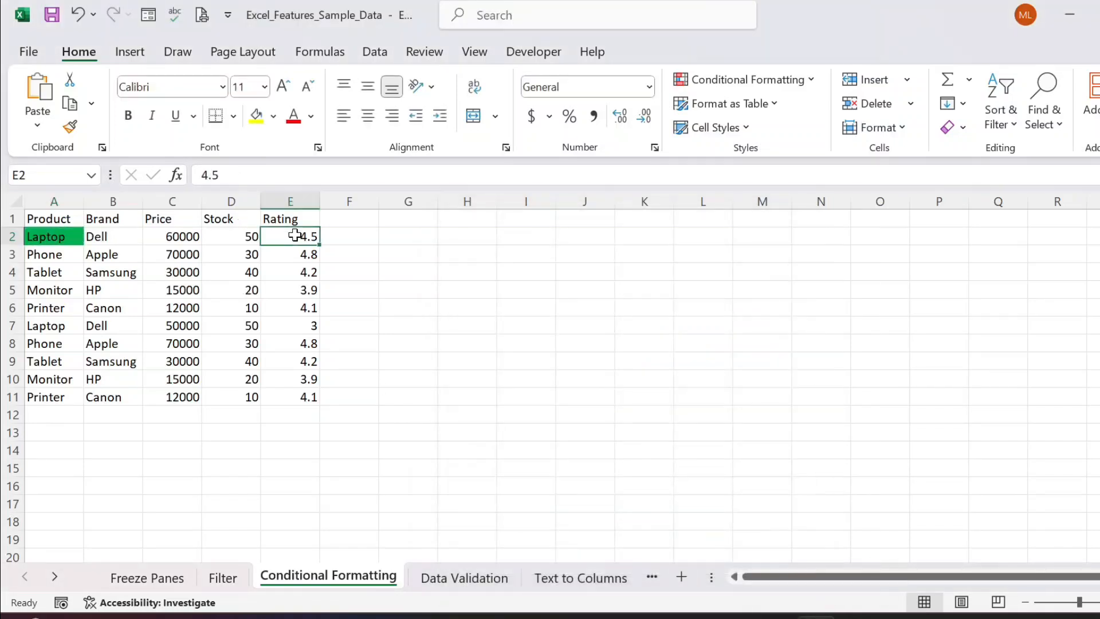
pyautogui.write('4')
pyautogui.press('Return')
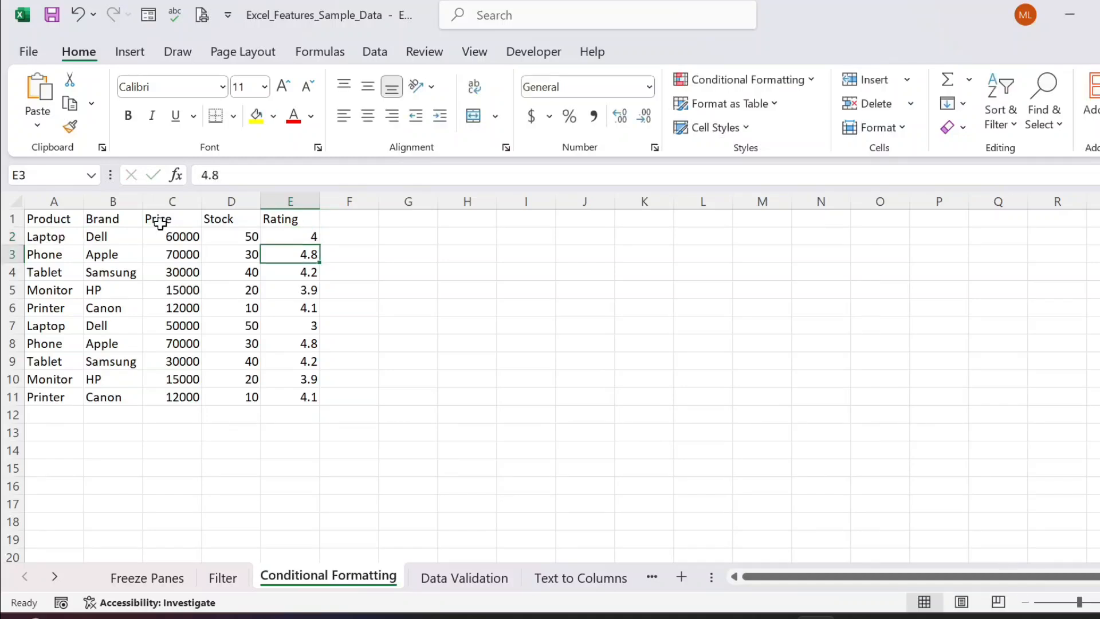
pyautogui.click(50, 234)
# Step: Set the first laptop's rating in E2 to 4.1
pyautogui.click(281, 231)
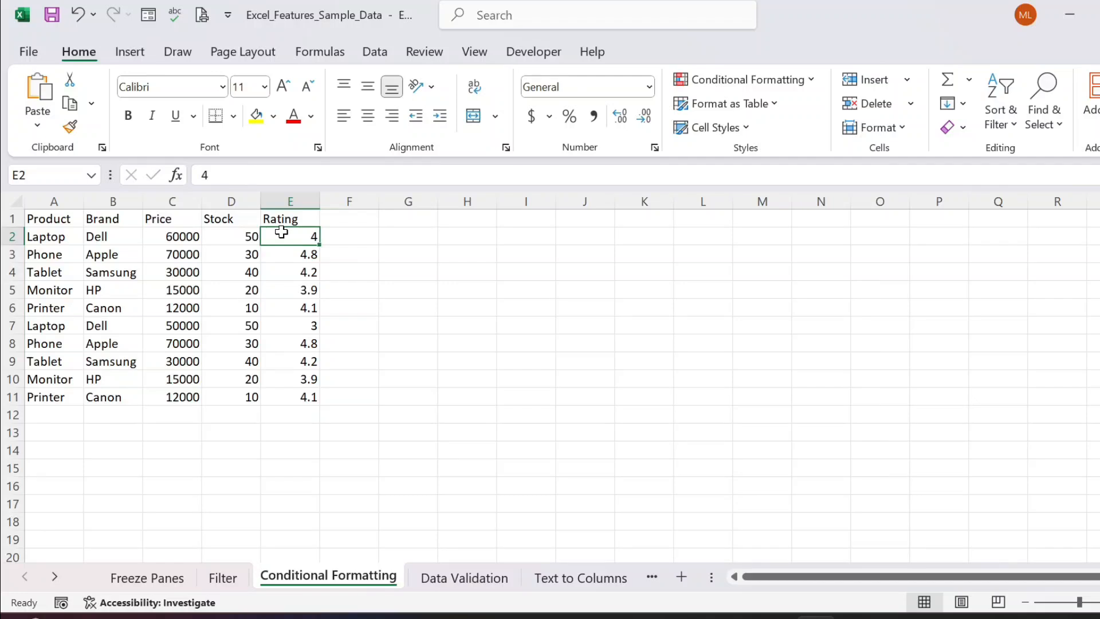
pyautogui.write('4.1')
pyautogui.press('Return')
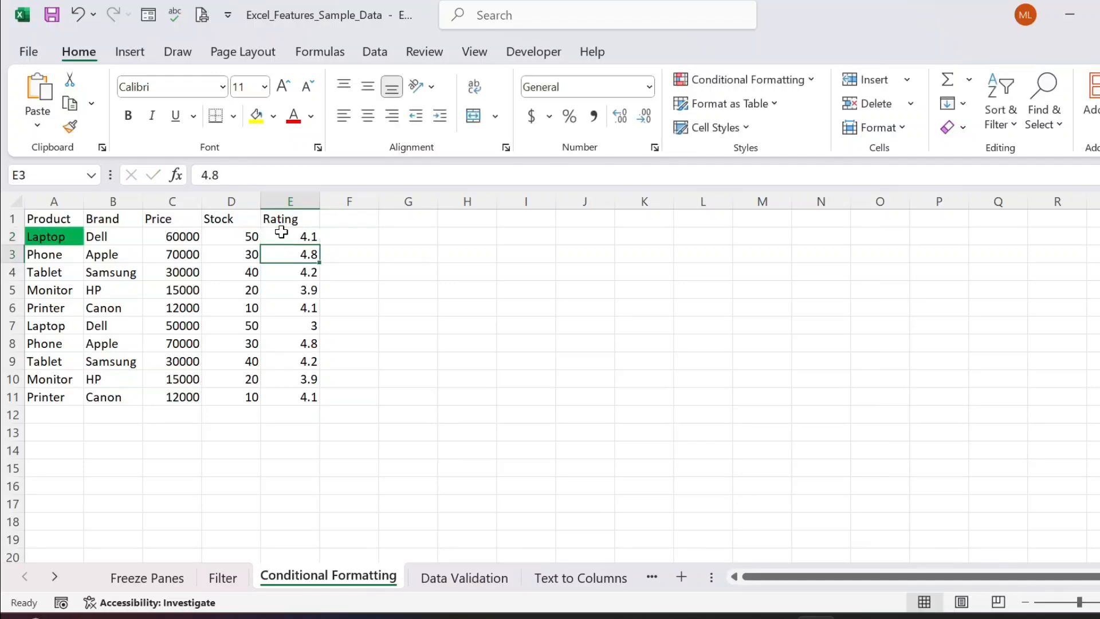
# Step: Copy the conditional formatting of A2 to the product cells A3:A11 with Format Painter
pyautogui.click(55, 240)
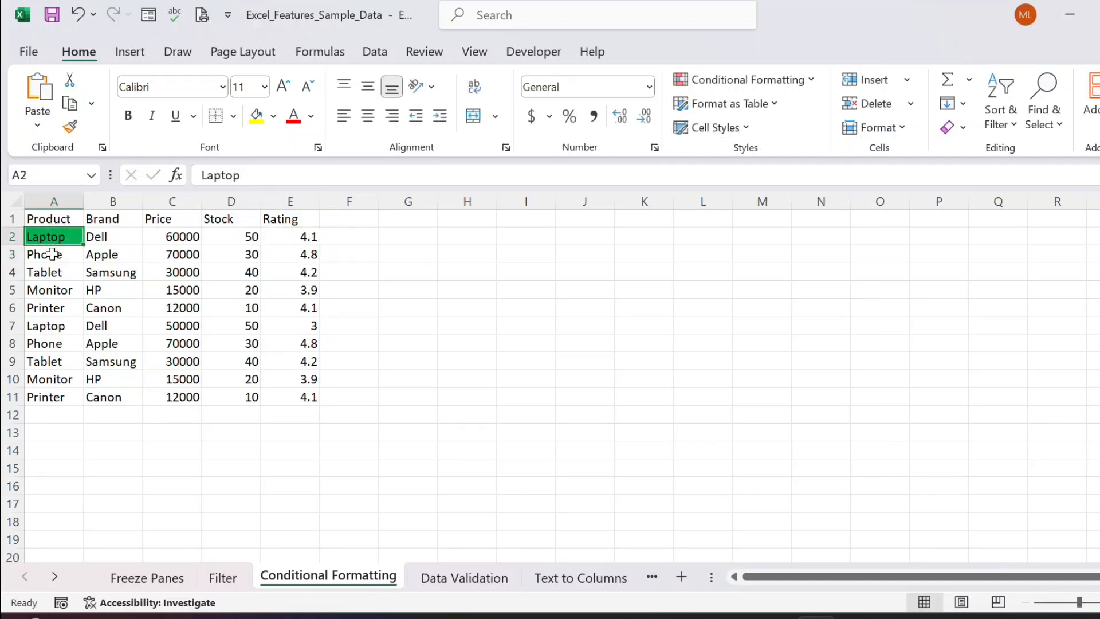
pyautogui.moveTo(51, 254); pyautogui.dragTo(45, 392)
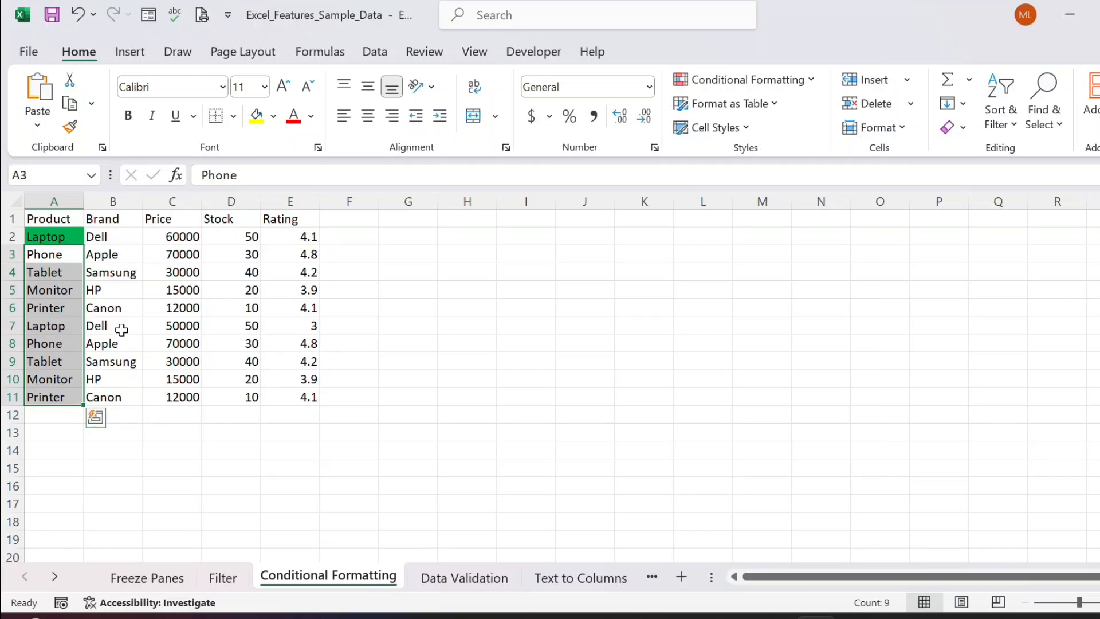
pyautogui.click(46, 233)
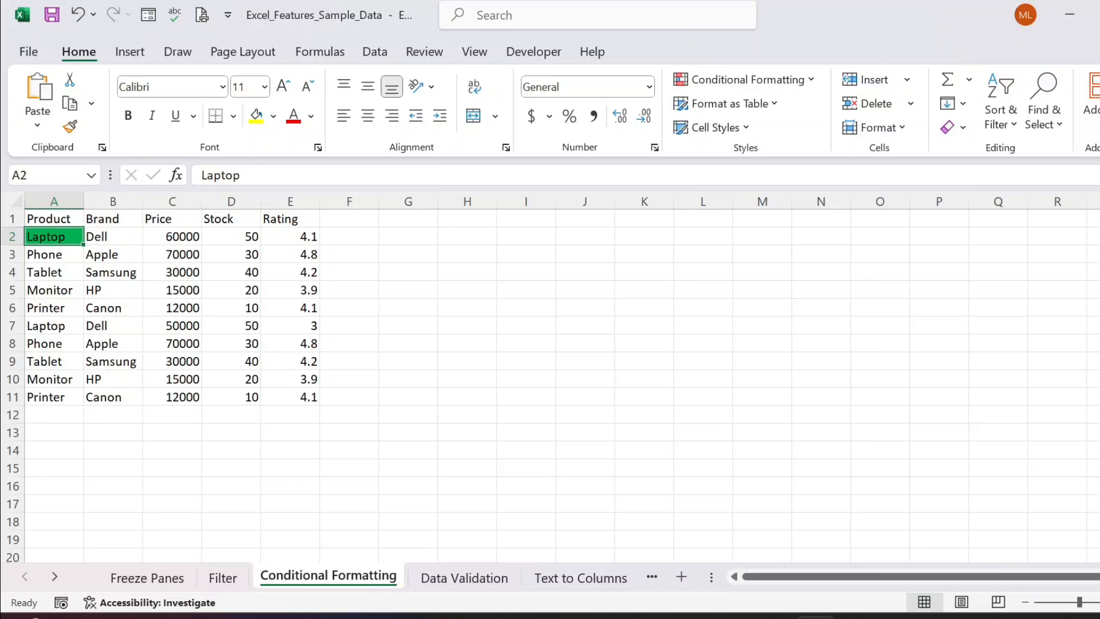
pyautogui.click(70, 126)
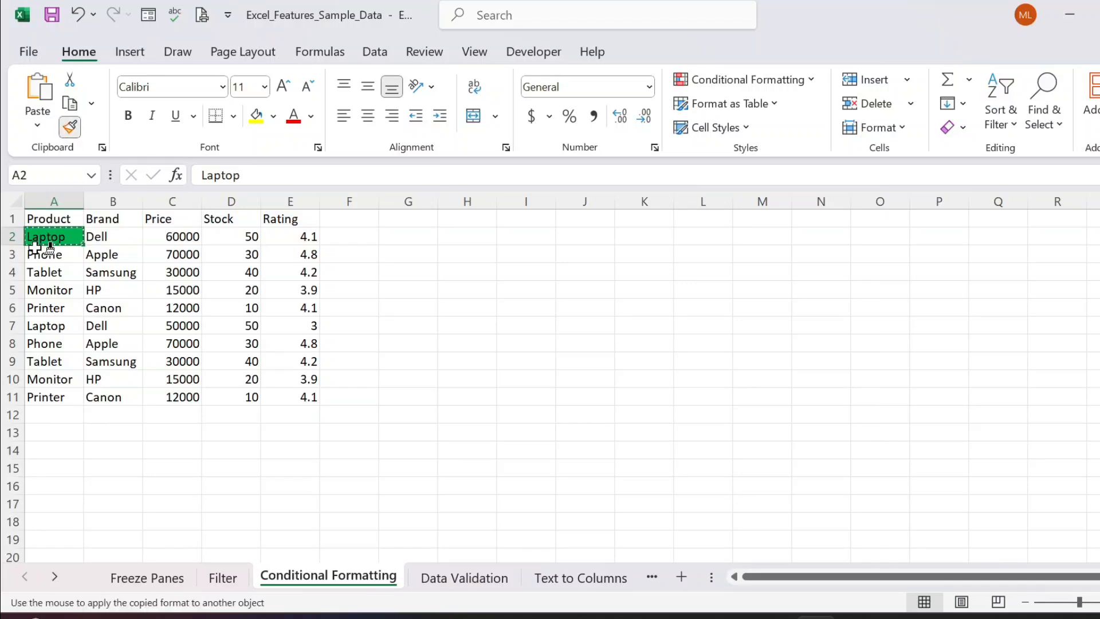
pyautogui.moveTo(46, 253); pyautogui.dragTo(45, 398)
pyautogui.click(48, 272)
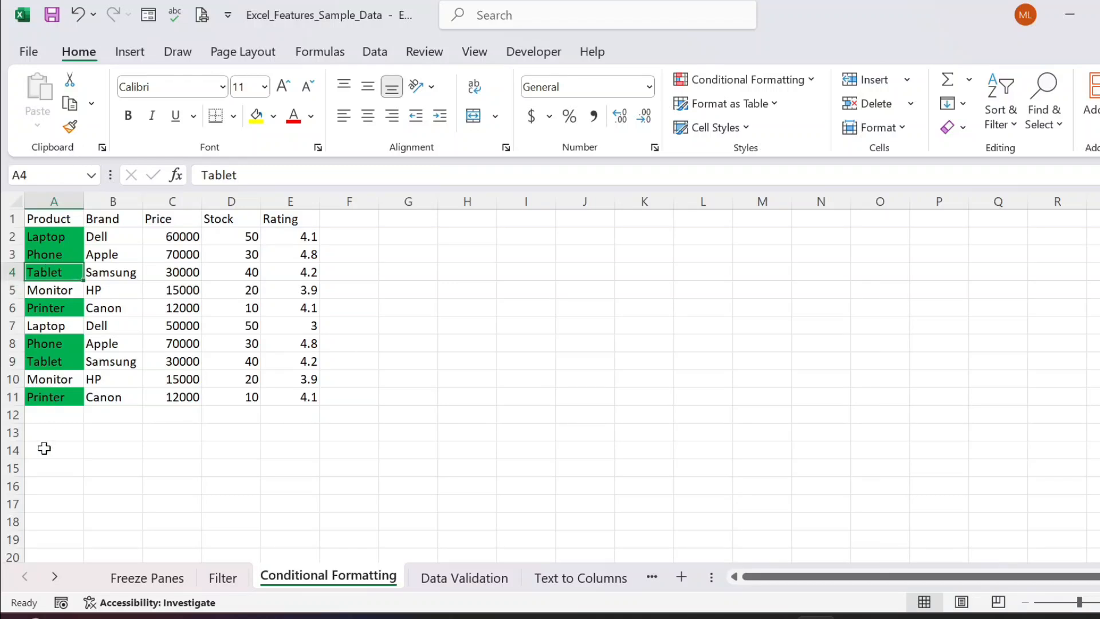
pyautogui.click(70, 306)
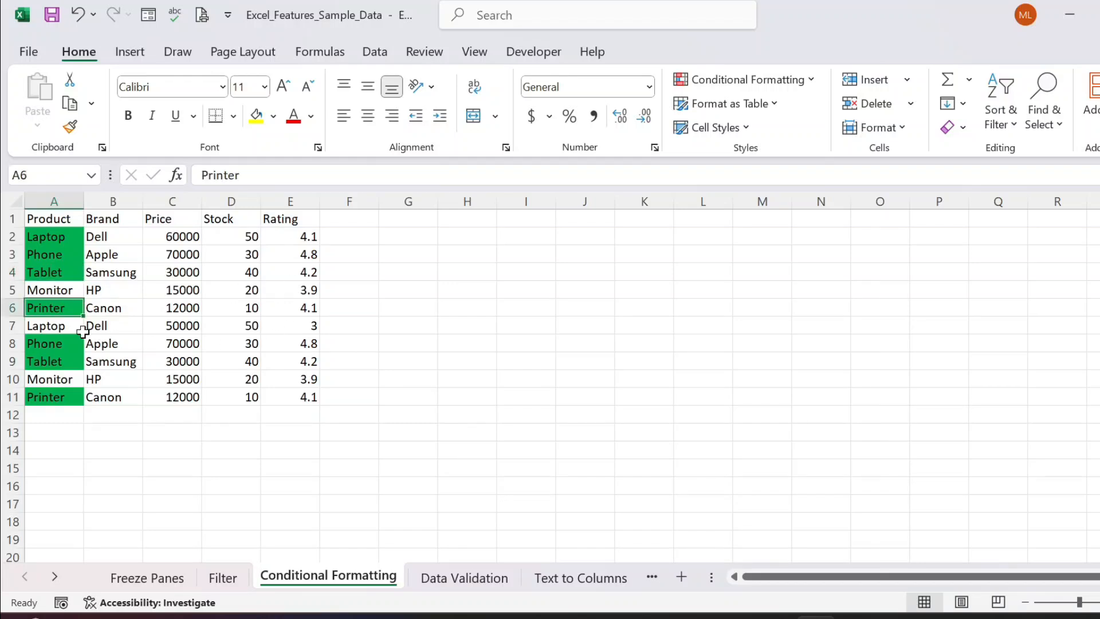
pyautogui.click(74, 348)
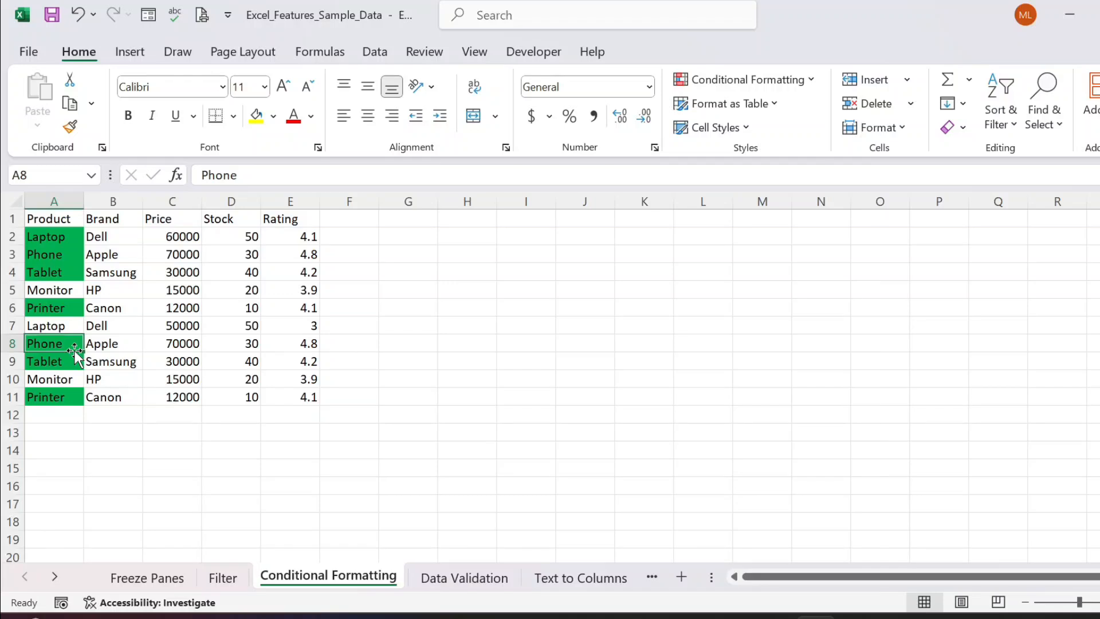
# Step: Switch to the Data Validation sheet and select the empty Role cell C2
pyautogui.click(301, 413)
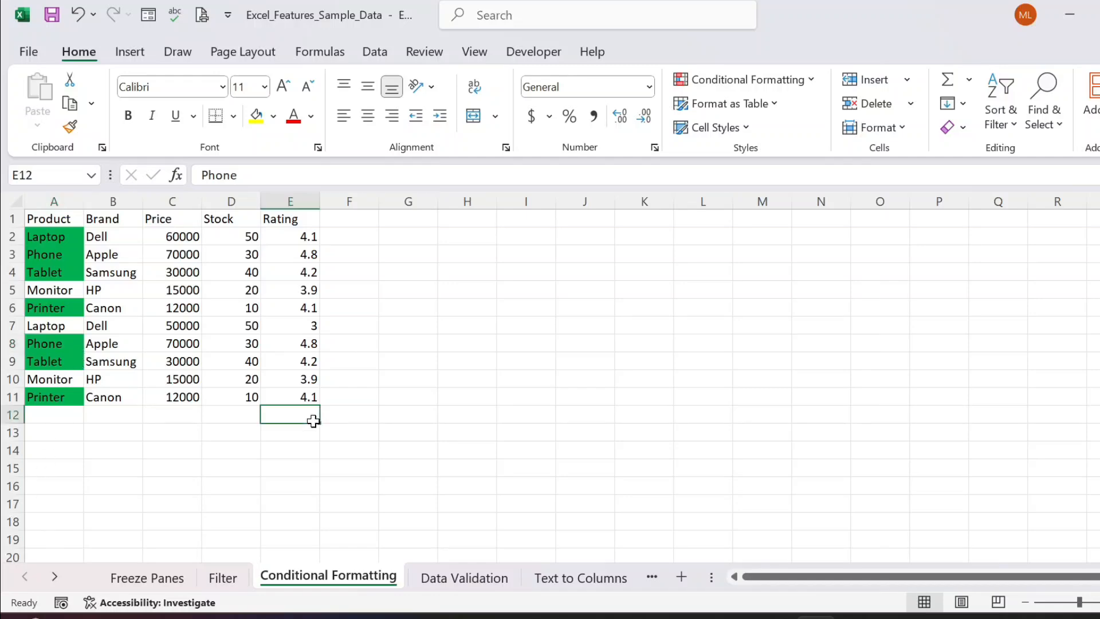
pyautogui.click(455, 579)
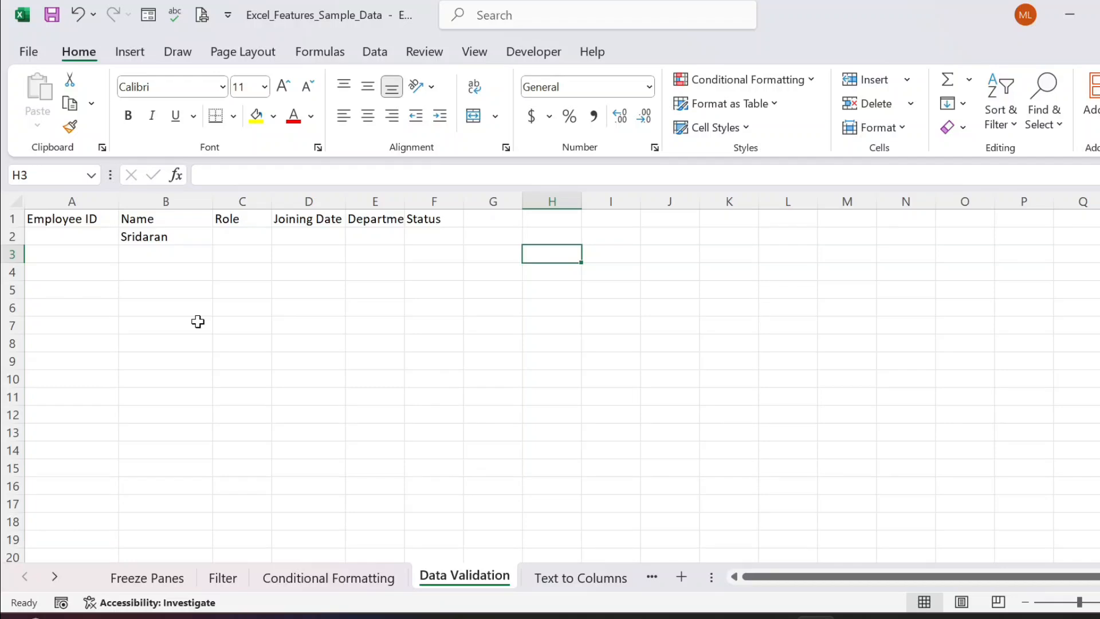
pyautogui.click(231, 237)
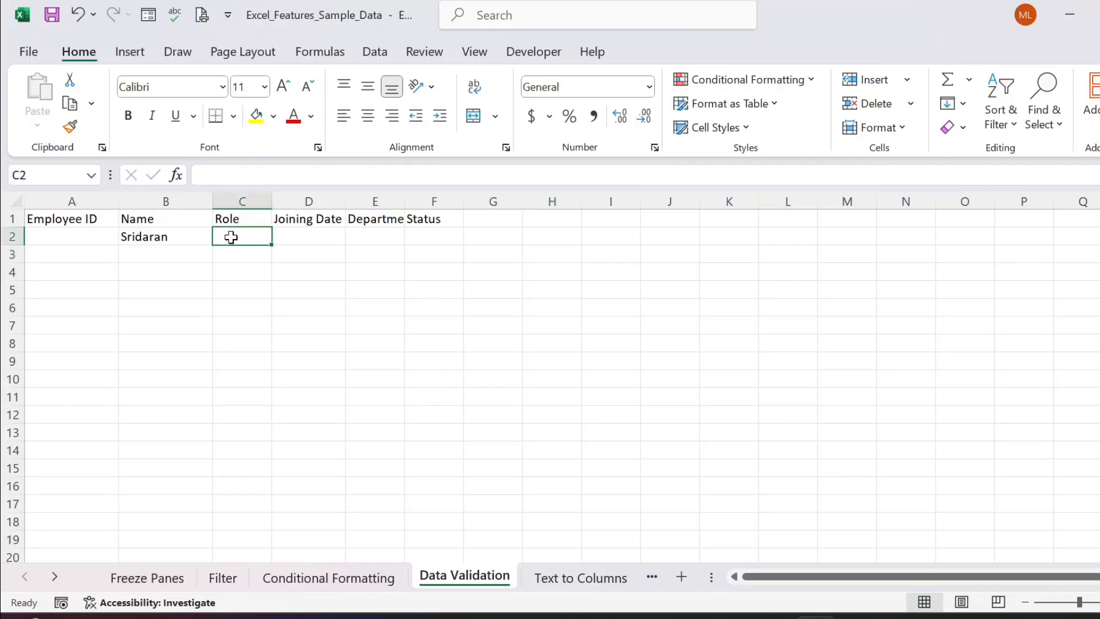
pyautogui.click(177, 237)
pyautogui.click(243, 252)
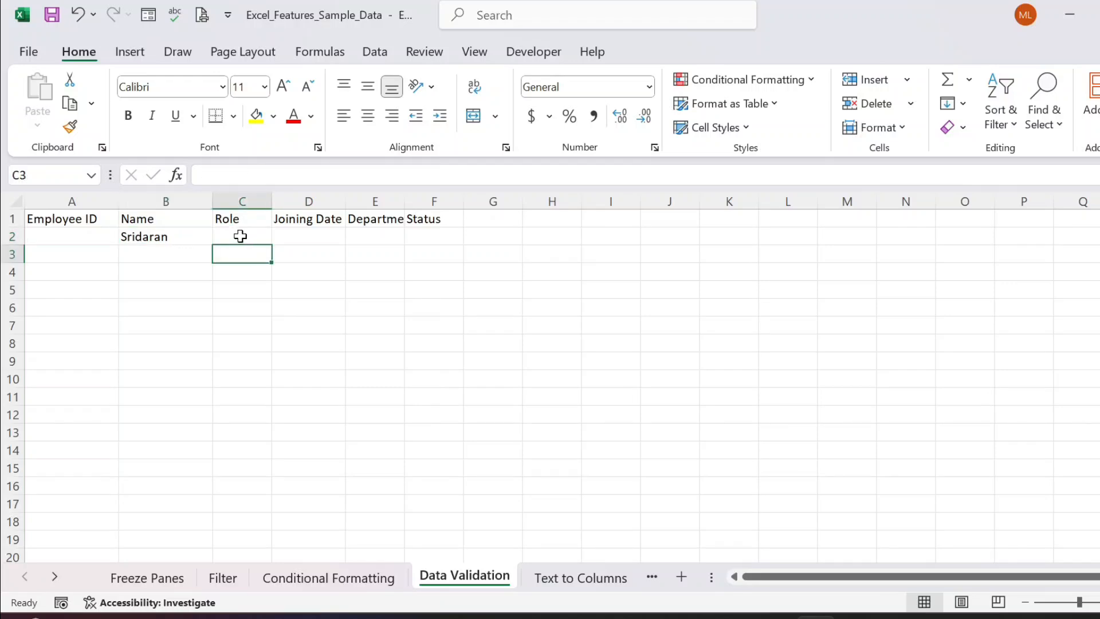
pyautogui.click(240, 236)
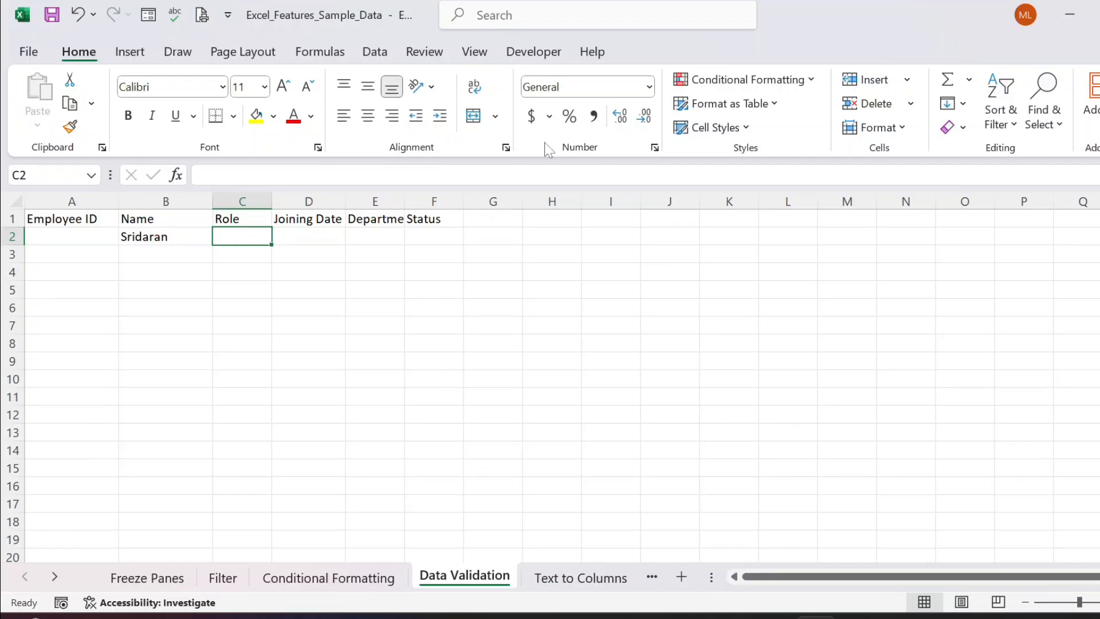
# Step: Add a List data validation to C2 with the source HR,IT,SALES,MARKETING
pyautogui.click(384, 57)
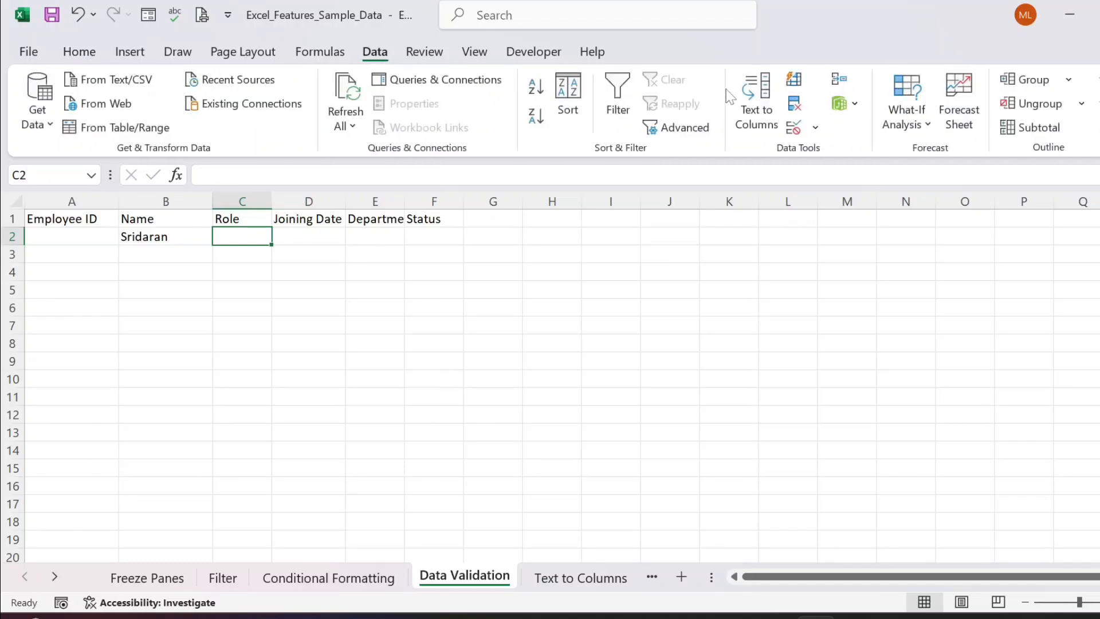
pyautogui.click(815, 127)
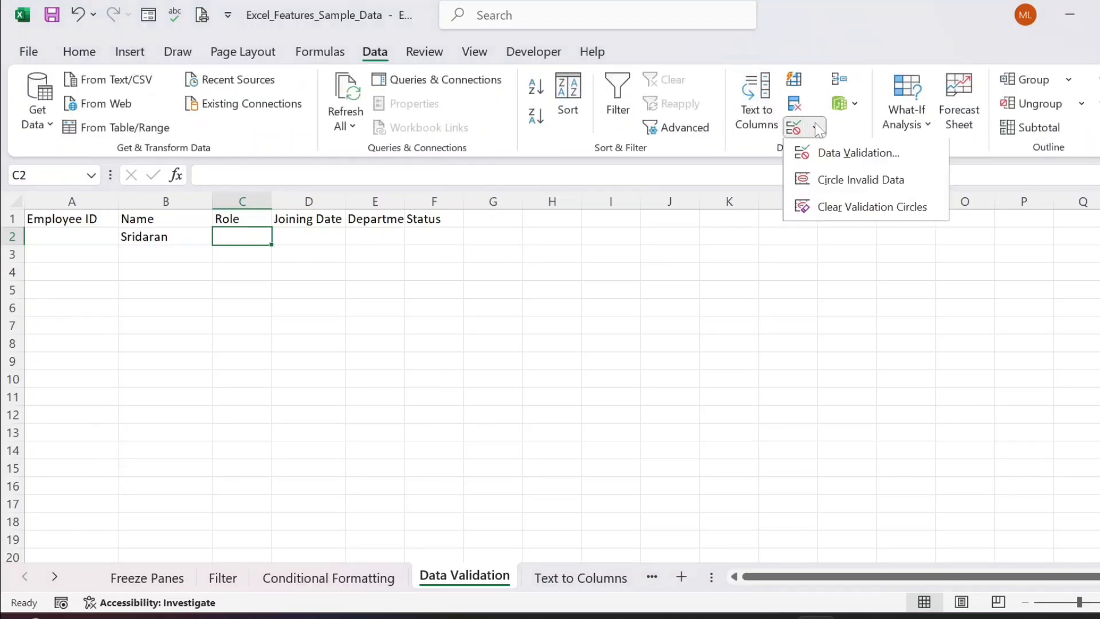
pyautogui.click(836, 156)
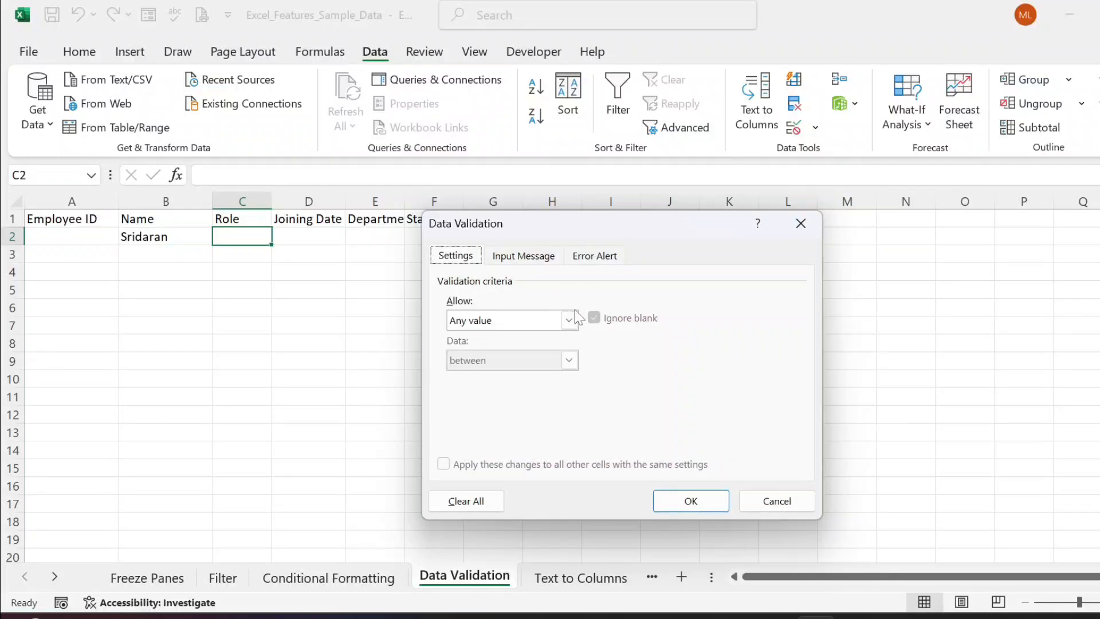
pyautogui.click(576, 321)
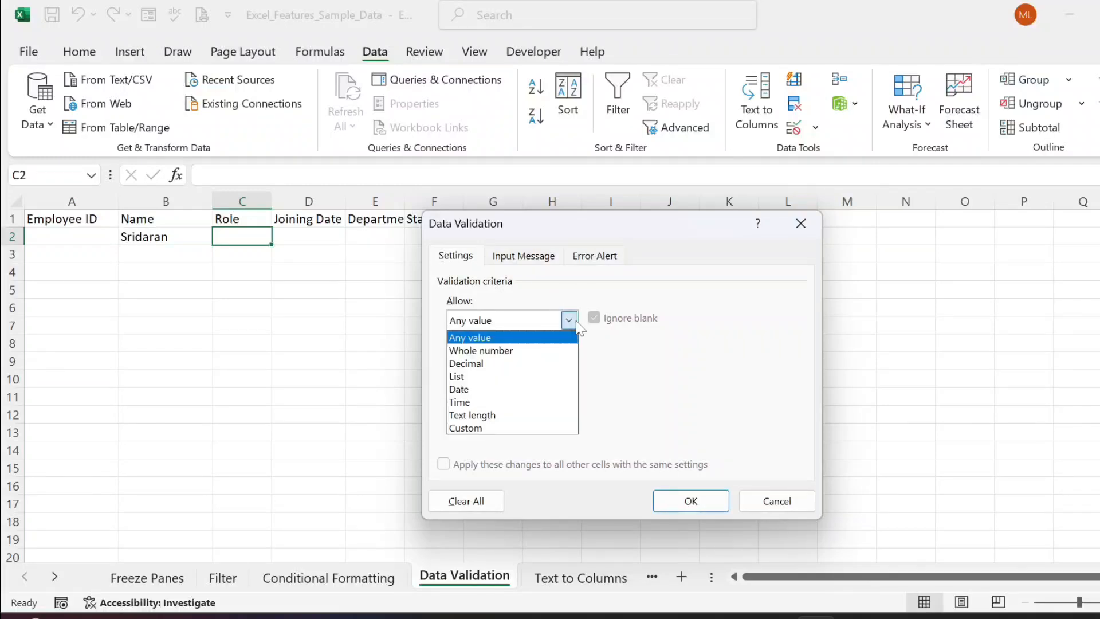
pyautogui.click(504, 376)
pyautogui.click(480, 399)
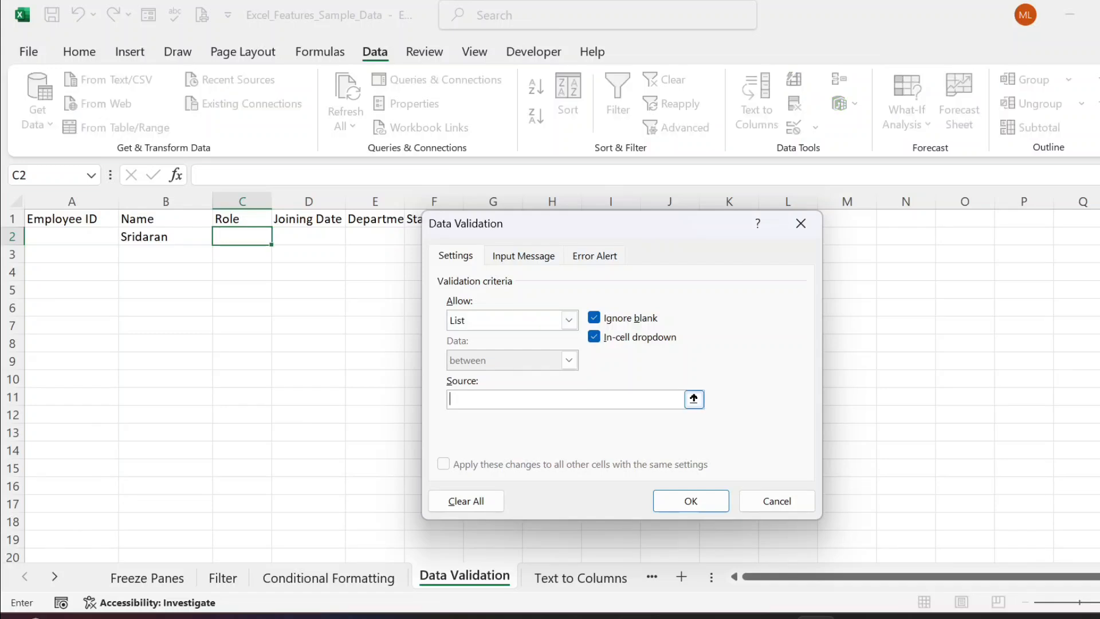
pyautogui.write('HR,IT,SALES,MARKETING')
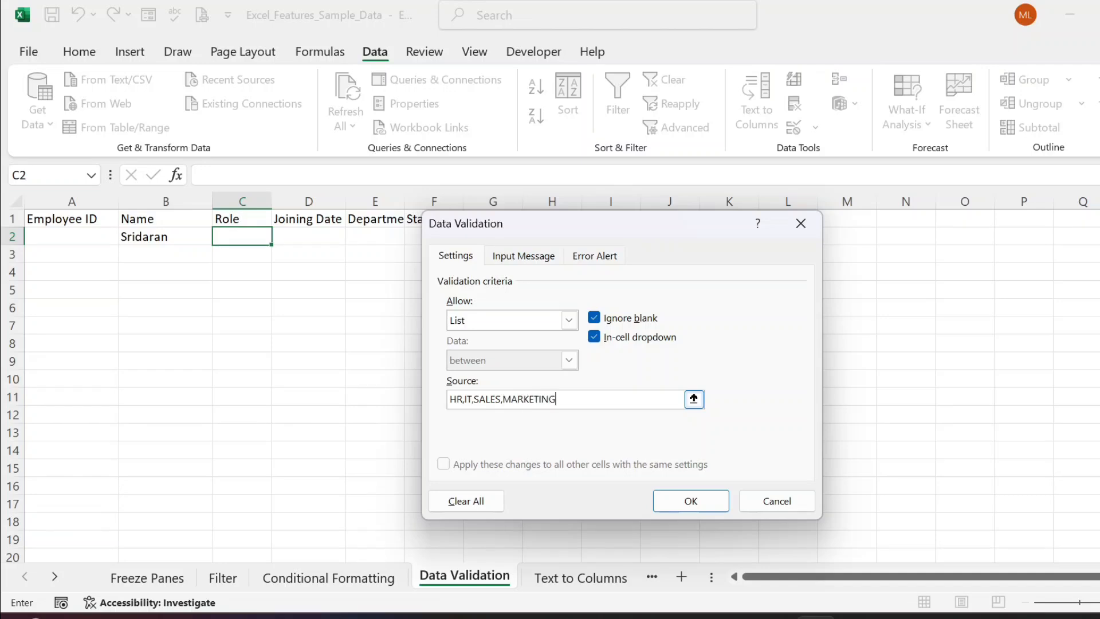
pyautogui.click(687, 501)
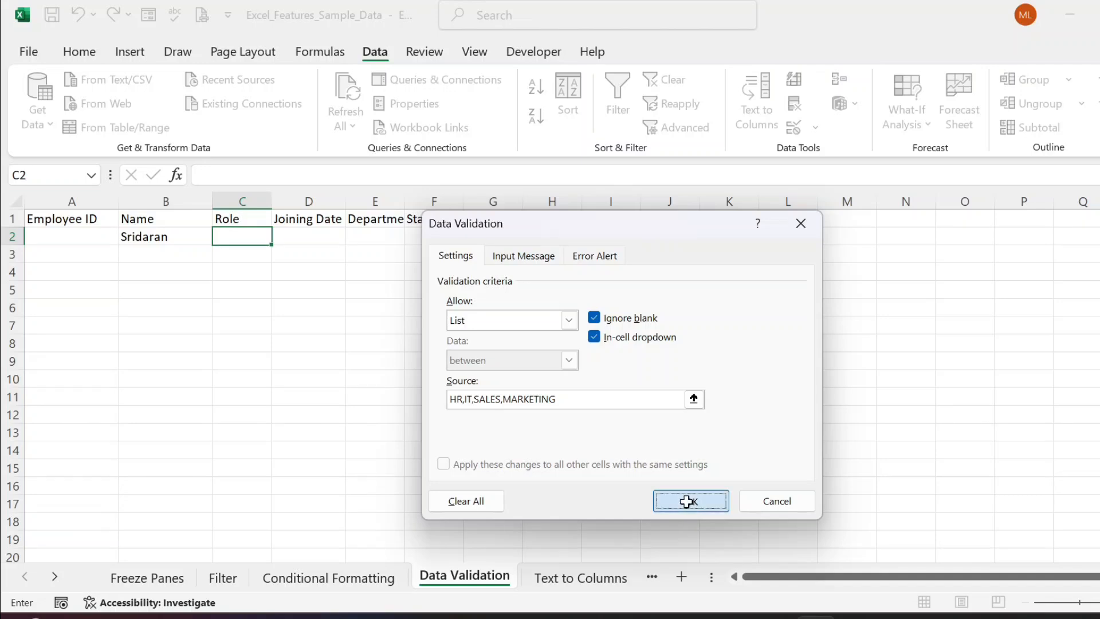
# Step: Test the Role drop-down in C2 by choosing IT, SALES and MARKETING in turn, ending on IT
pyautogui.click(279, 237)
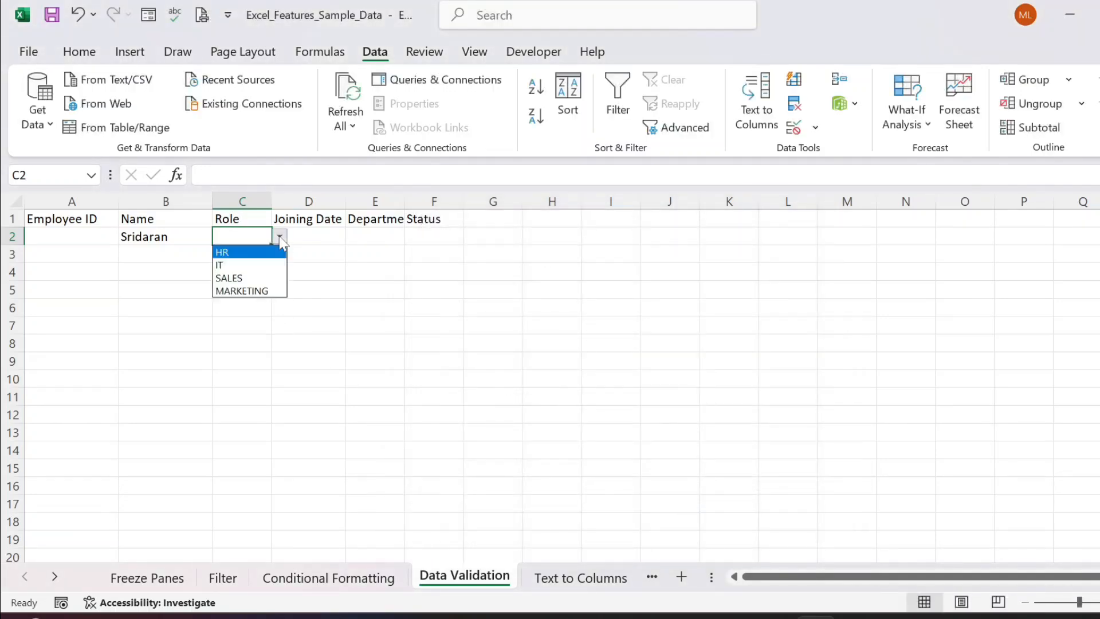
pyautogui.click(250, 263)
pyautogui.click(279, 237)
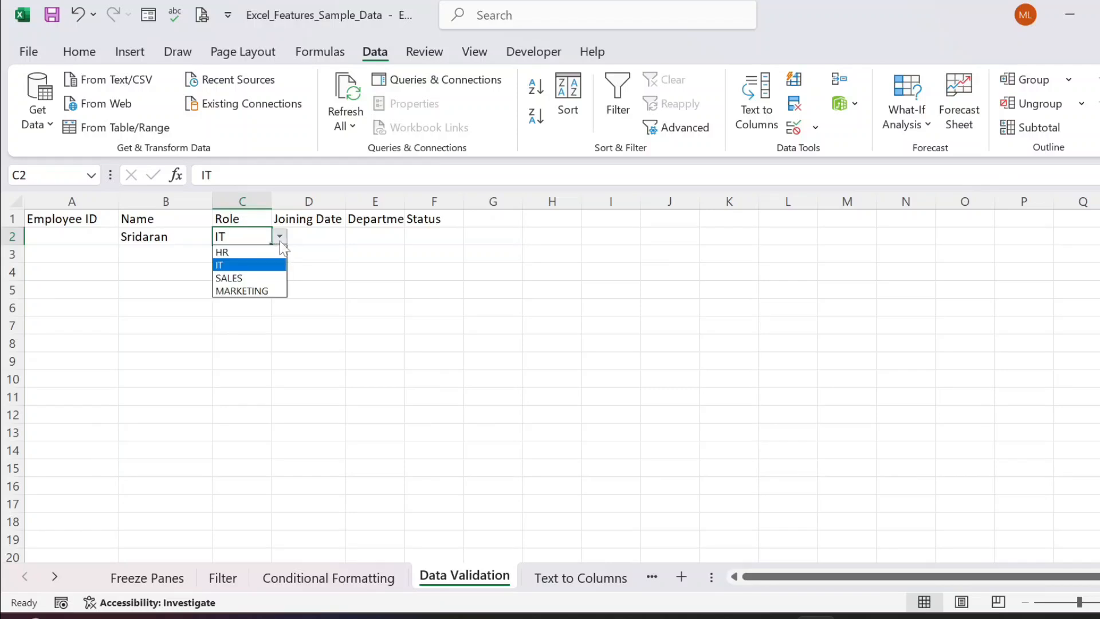
pyautogui.click(239, 279)
pyautogui.click(279, 237)
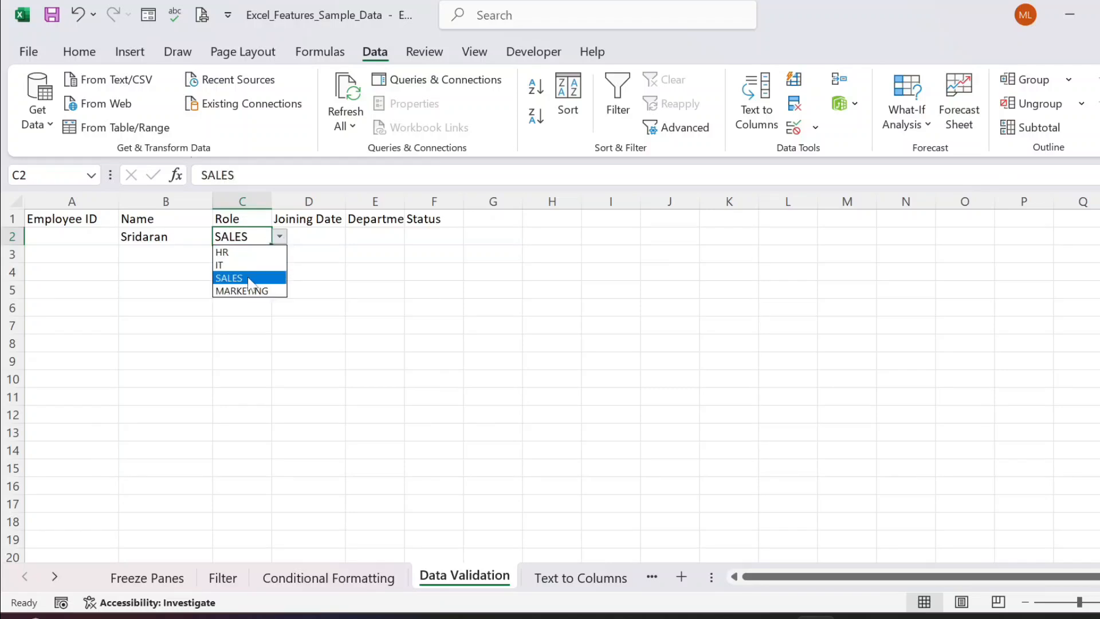
pyautogui.click(247, 279)
pyautogui.click(290, 236)
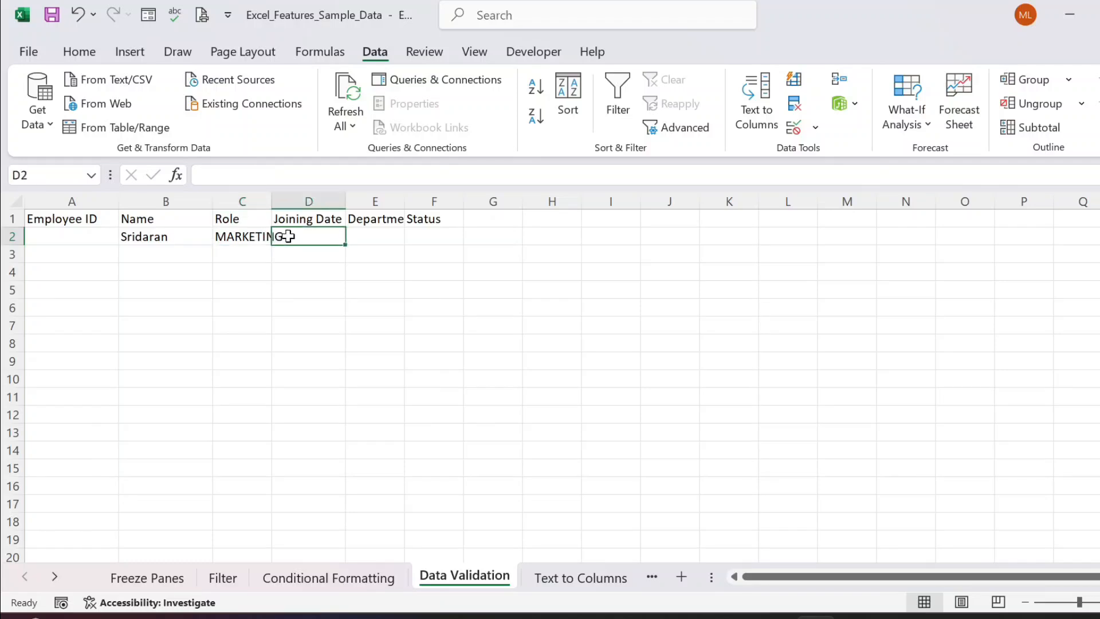
pyautogui.click(256, 235)
pyautogui.click(279, 237)
pyautogui.click(248, 265)
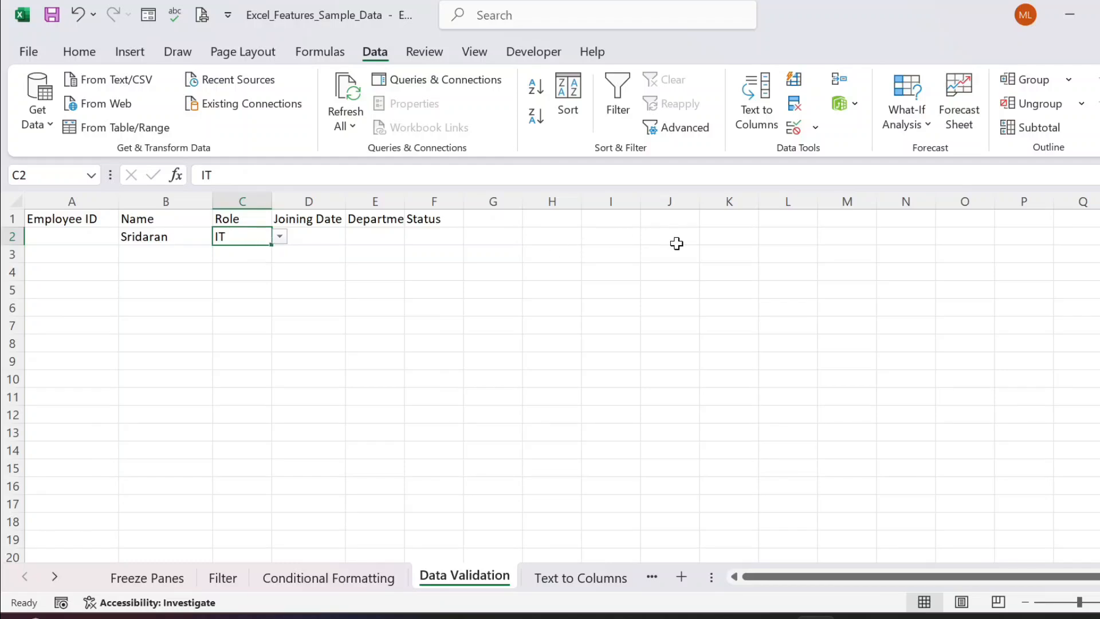
# Step: Enter the list items IT, HR, SALES and MARKETING in cells L2 to L5
pyautogui.click(762, 244)
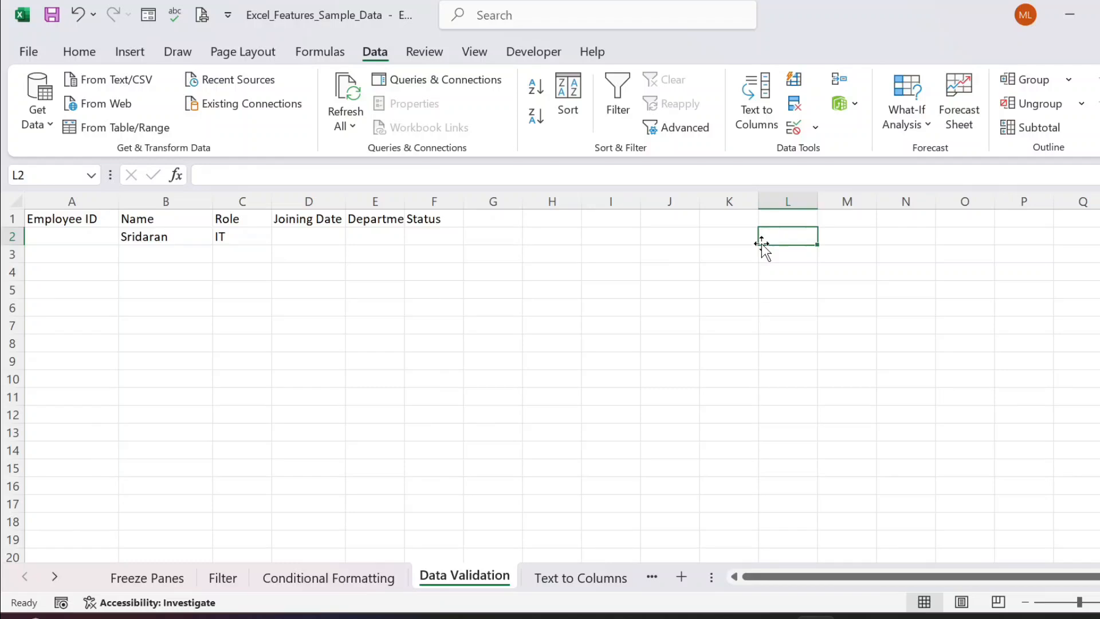
pyautogui.write('IT')
pyautogui.press('Return')
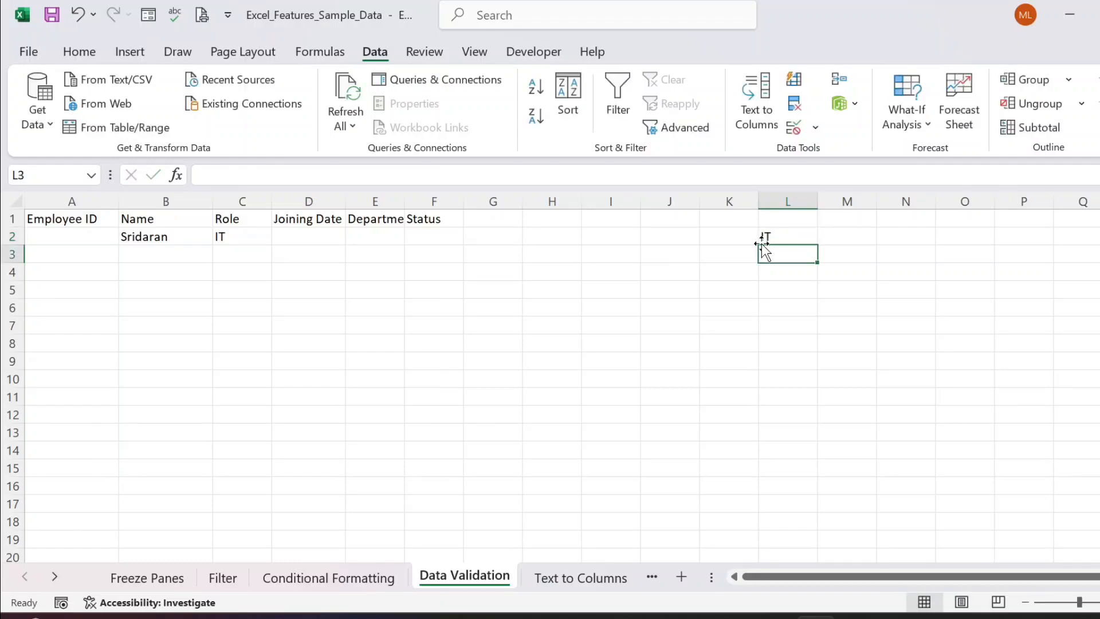
pyautogui.write('HR')
pyautogui.press('Return')
pyautogui.write('SAL')
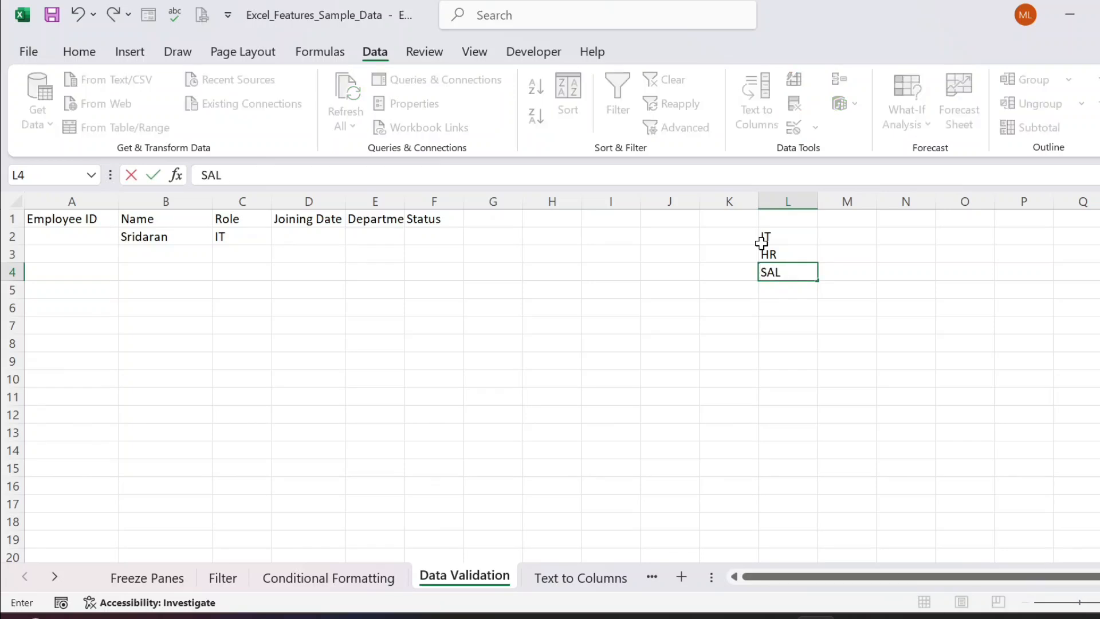
pyautogui.write('ES')
pyautogui.press('Return')
pyautogui.write('MAR')
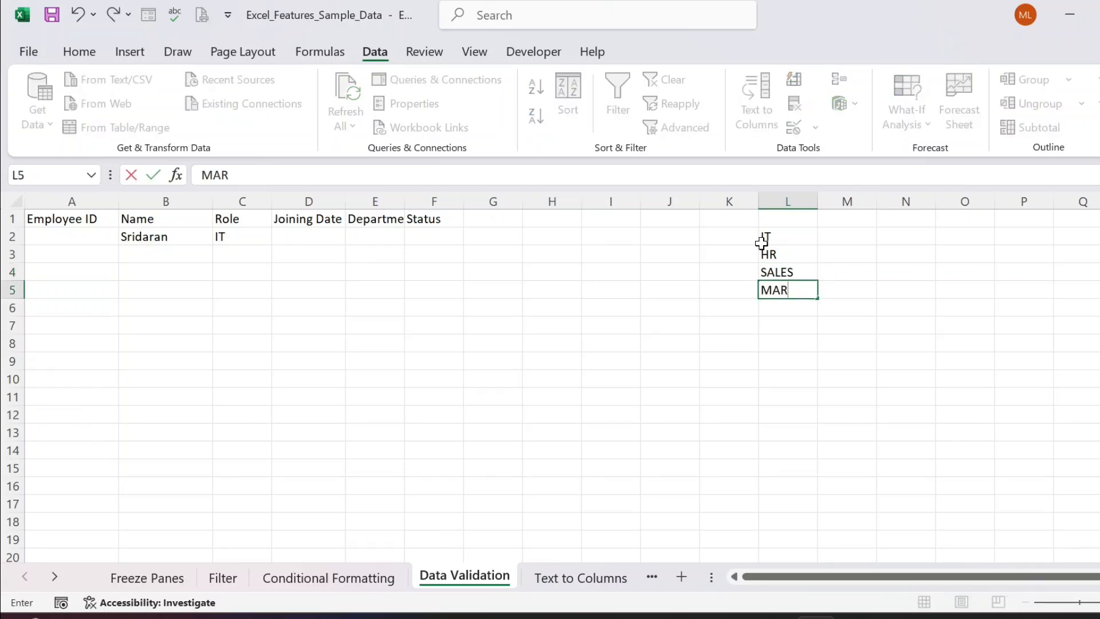
pyautogui.write('KETING')
pyautogui.press('Return')
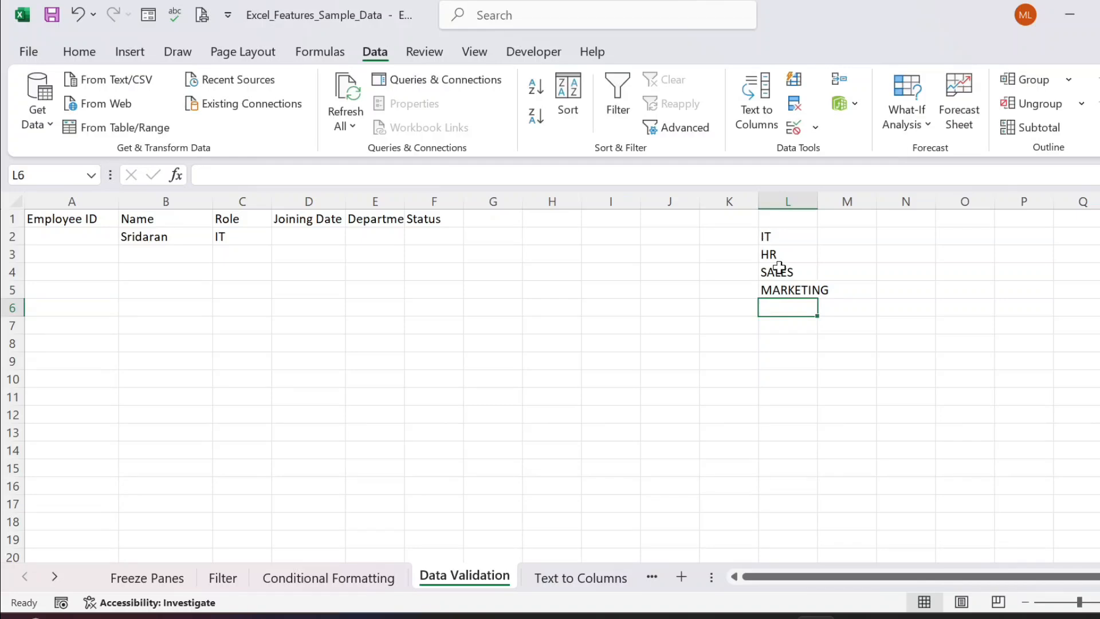
pyautogui.moveTo(793, 307); pyautogui.dragTo(796, 416)
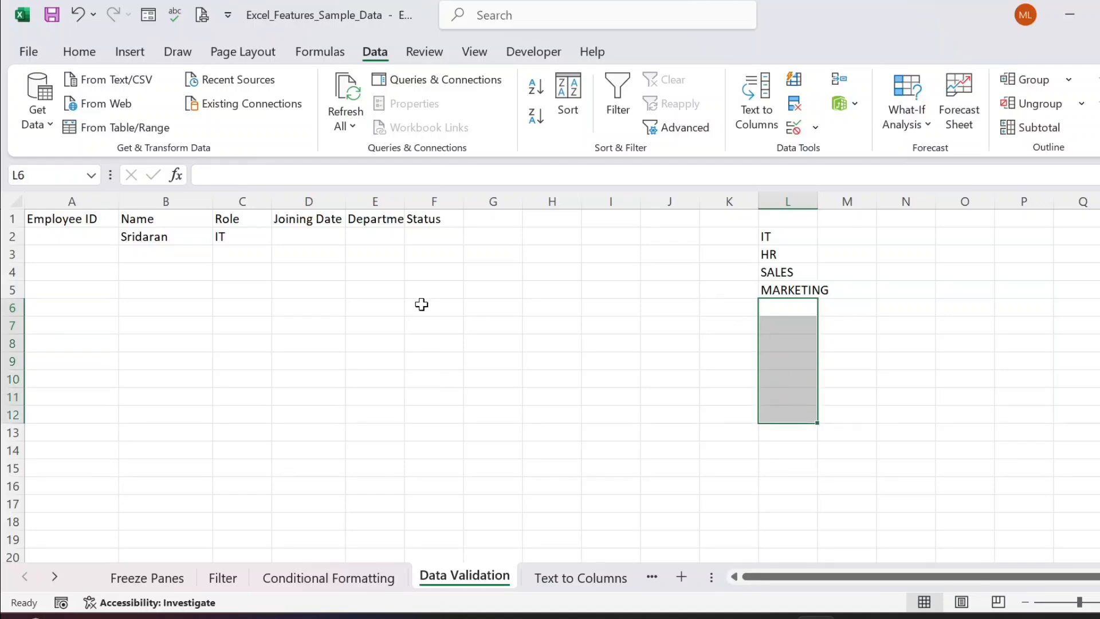
# Step: Clear the value in C2 and remove its validation by pasting the blank cell C3 over it
pyautogui.click(232, 241)
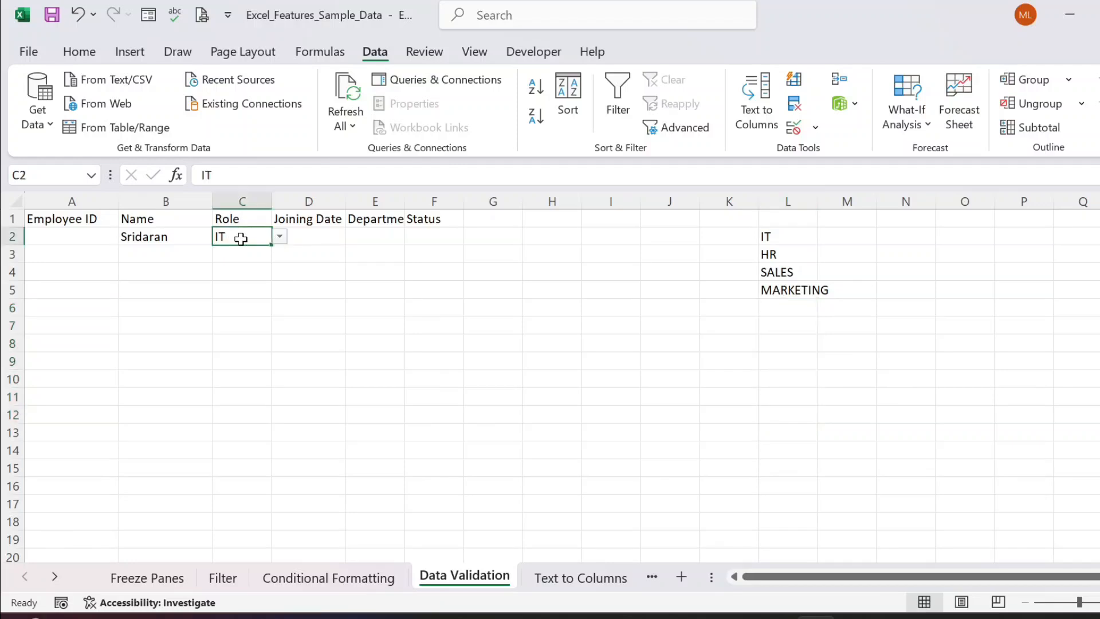
pyautogui.press('Delete')
pyautogui.click(243, 253)
pyautogui.hotkey('ctrl', 'c')
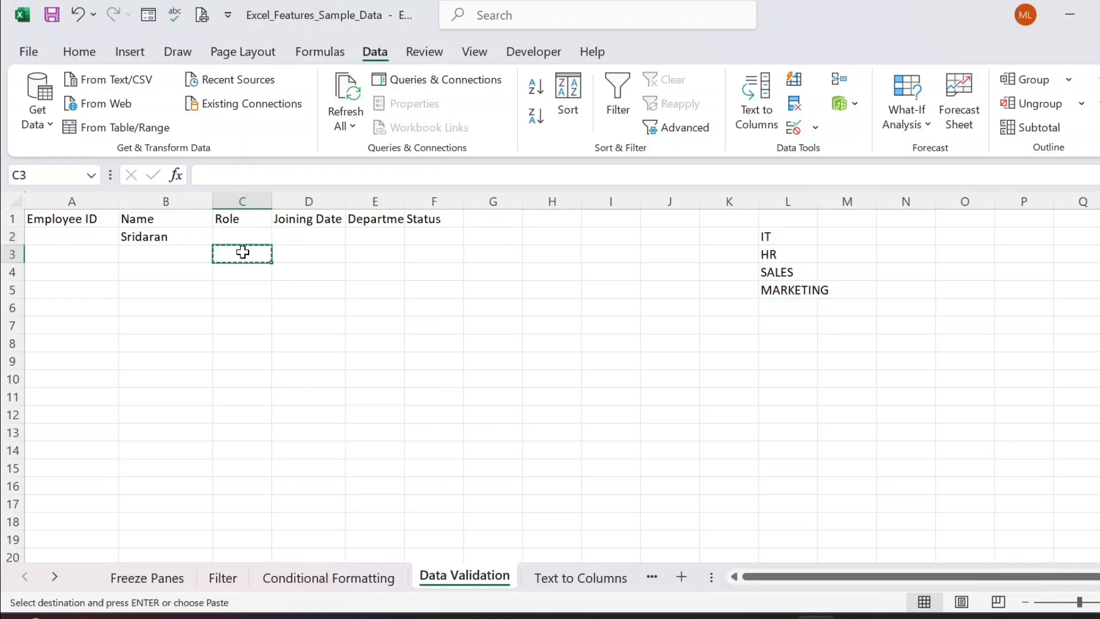
pyautogui.click(233, 237)
pyautogui.hotkey('ctrl', 'v')
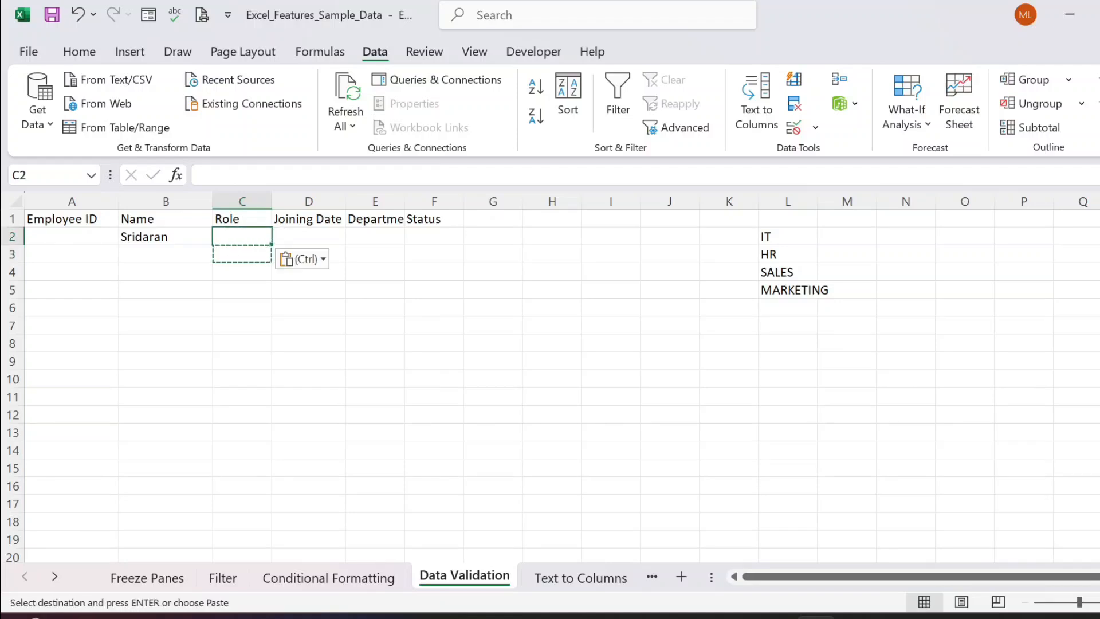
# Step: Add a List data validation to C2 that takes its source from the range =$L$2:$L$11
pyautogui.click(815, 127)
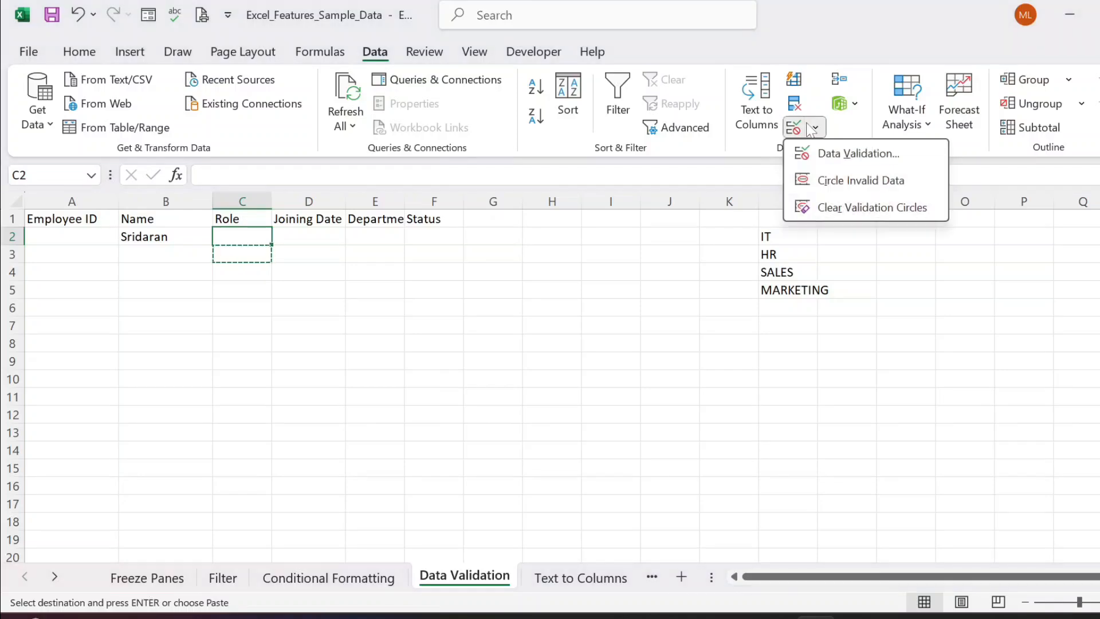
pyautogui.click(812, 158)
pyautogui.click(569, 319)
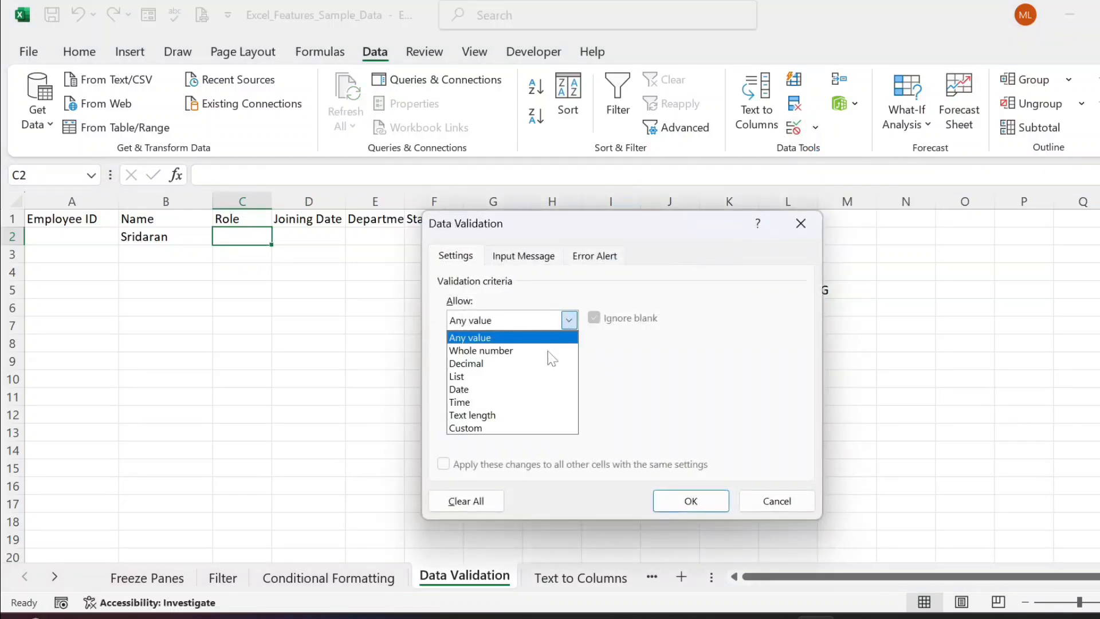
pyautogui.click(515, 378)
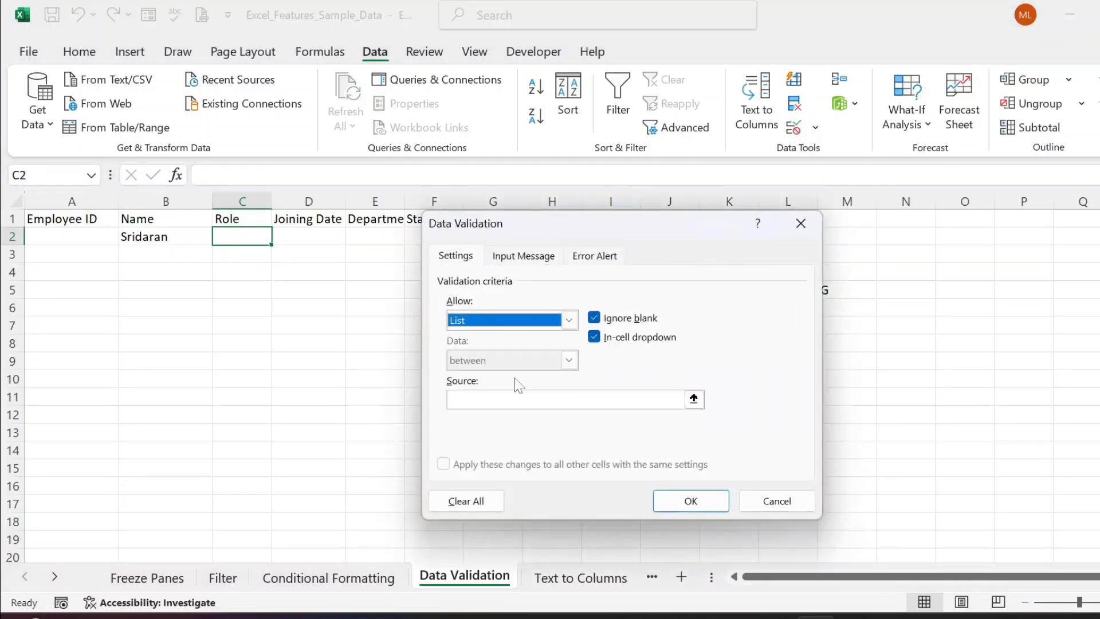
pyautogui.click(694, 399)
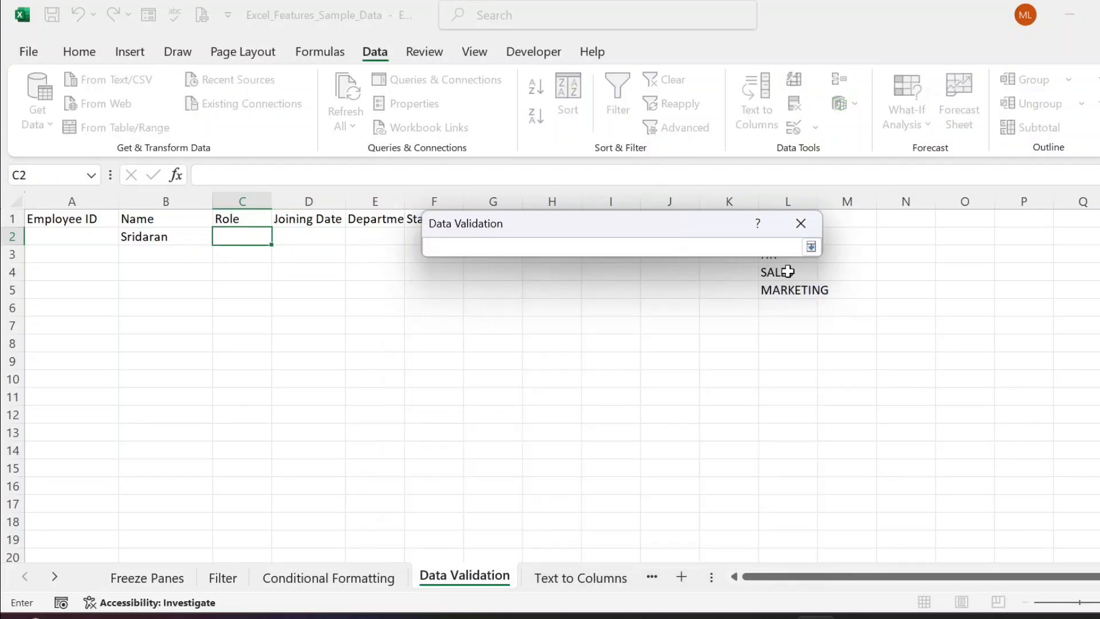
pyautogui.moveTo(700, 234); pyautogui.dragTo(537, 235)
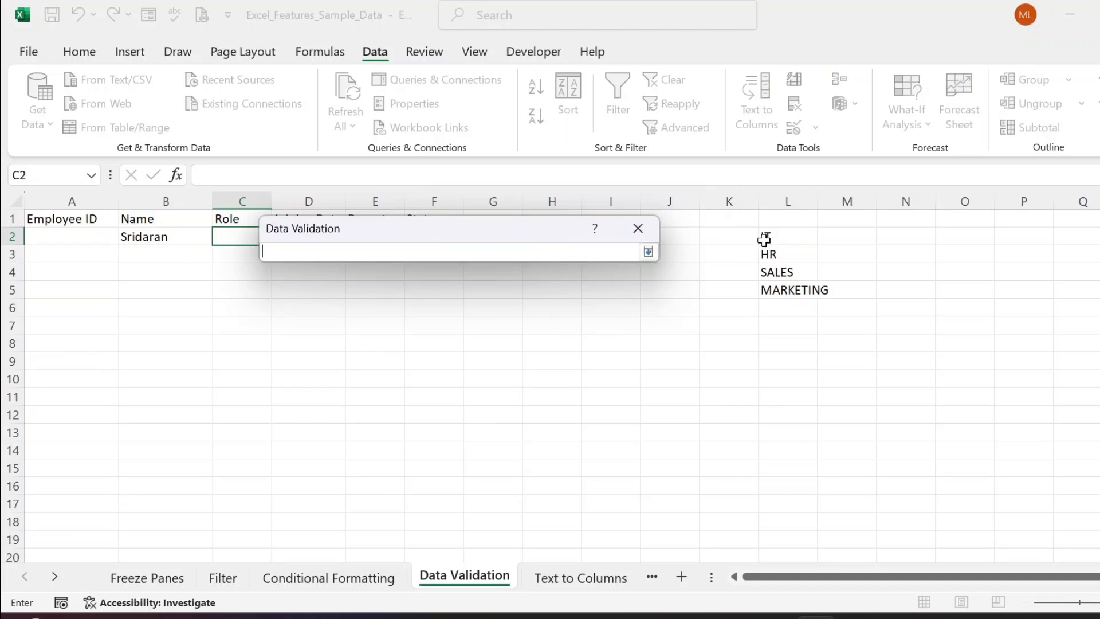
pyautogui.click(767, 237)
pyautogui.moveTo(767, 237); pyautogui.dragTo(778, 393)
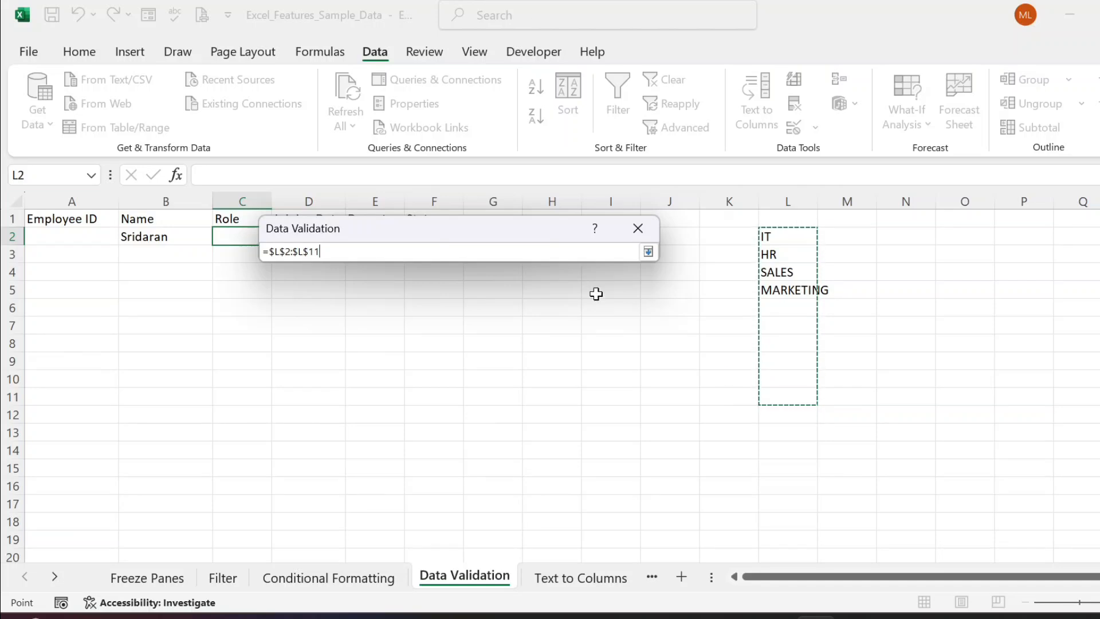
pyautogui.press('Return')
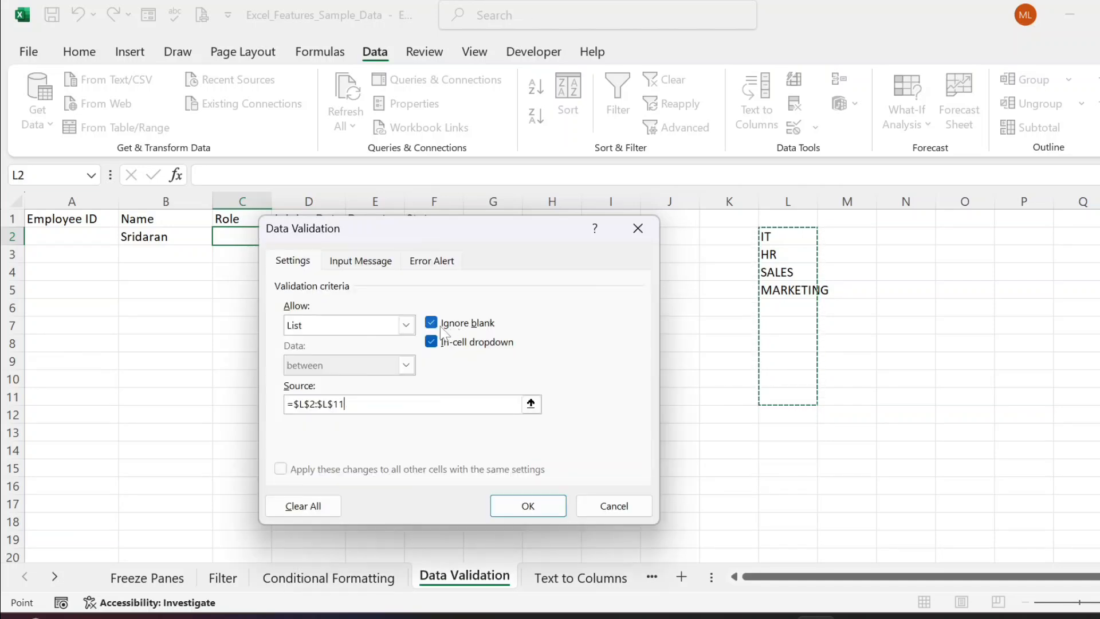
pyautogui.click(517, 503)
# Step: View the Role drop-down choices in C2 and add CUSTOMER CARE to the source list in cell L6
pyautogui.click(279, 236)
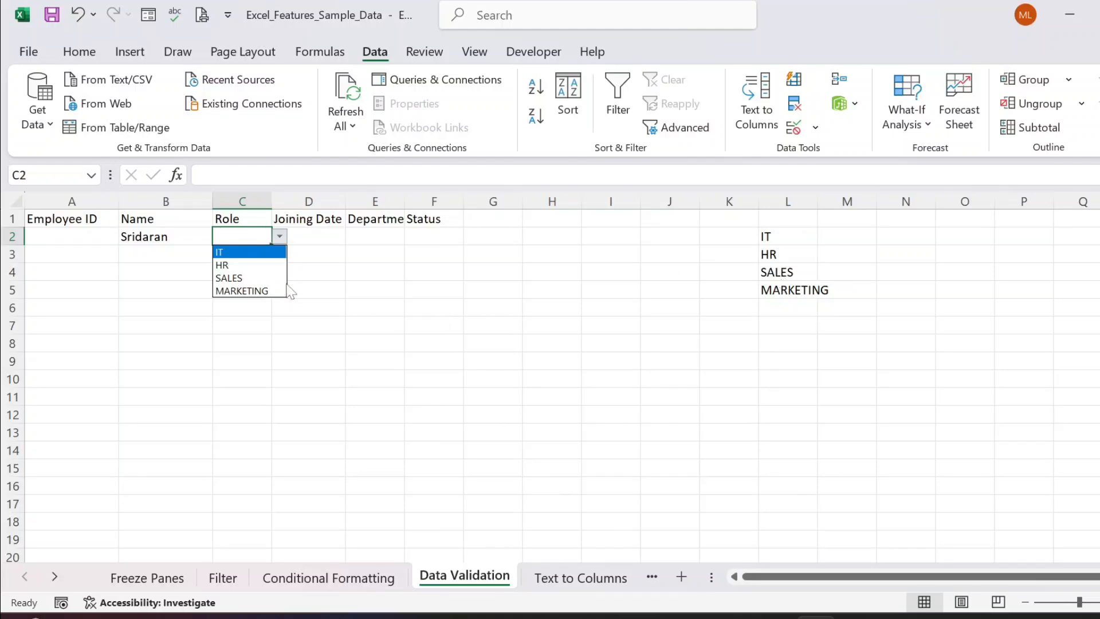
pyautogui.click(778, 320)
pyautogui.click(789, 304)
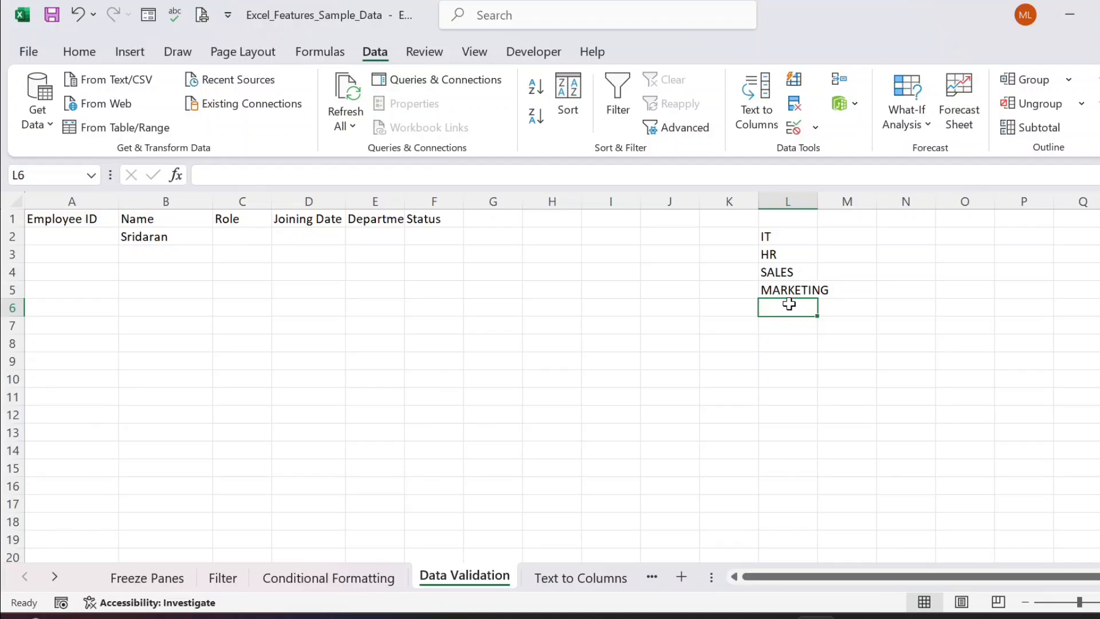
pyautogui.write('CUSTOMER')
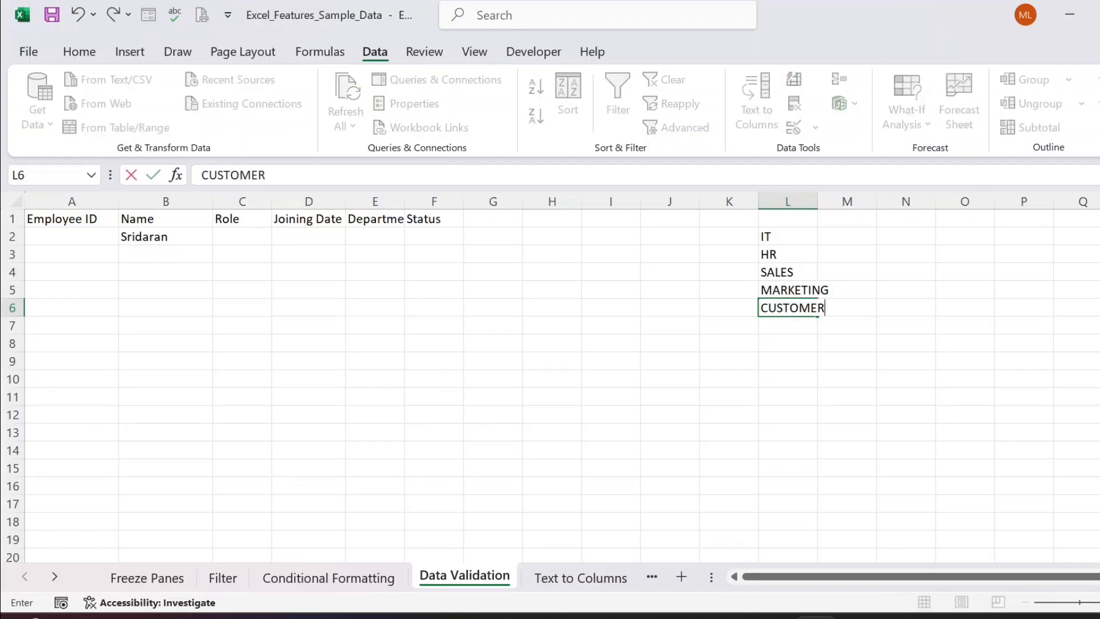
pyautogui.write(' CARE')
pyautogui.press('Return')
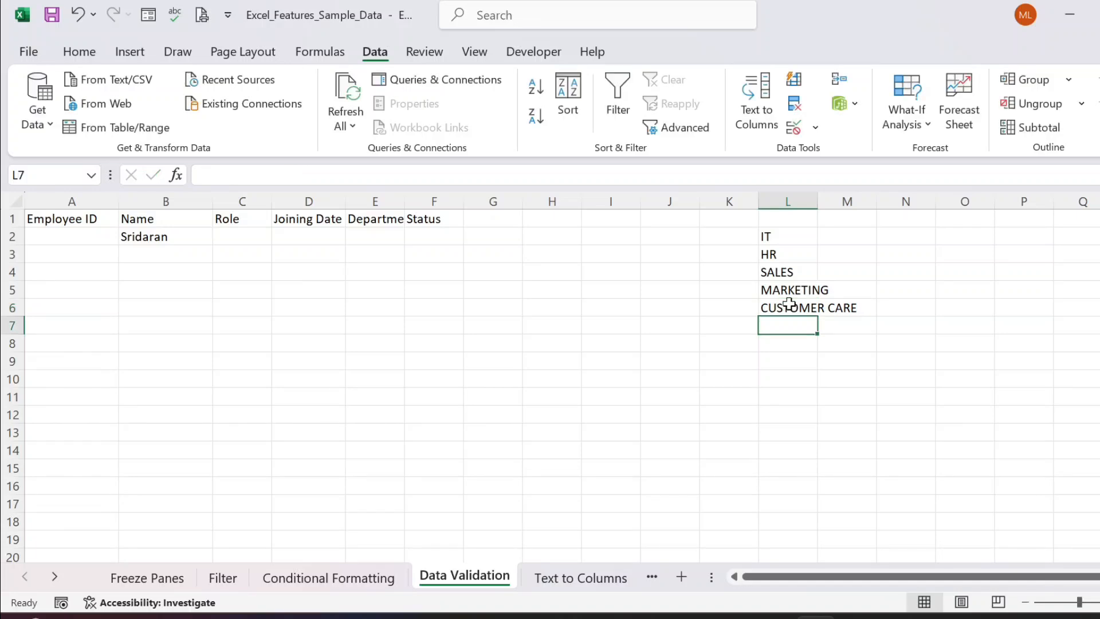
# Step: Check the updated Role drop-down choices in C2 and close the list without choosing an item
pyautogui.click(236, 236)
pyautogui.click(280, 238)
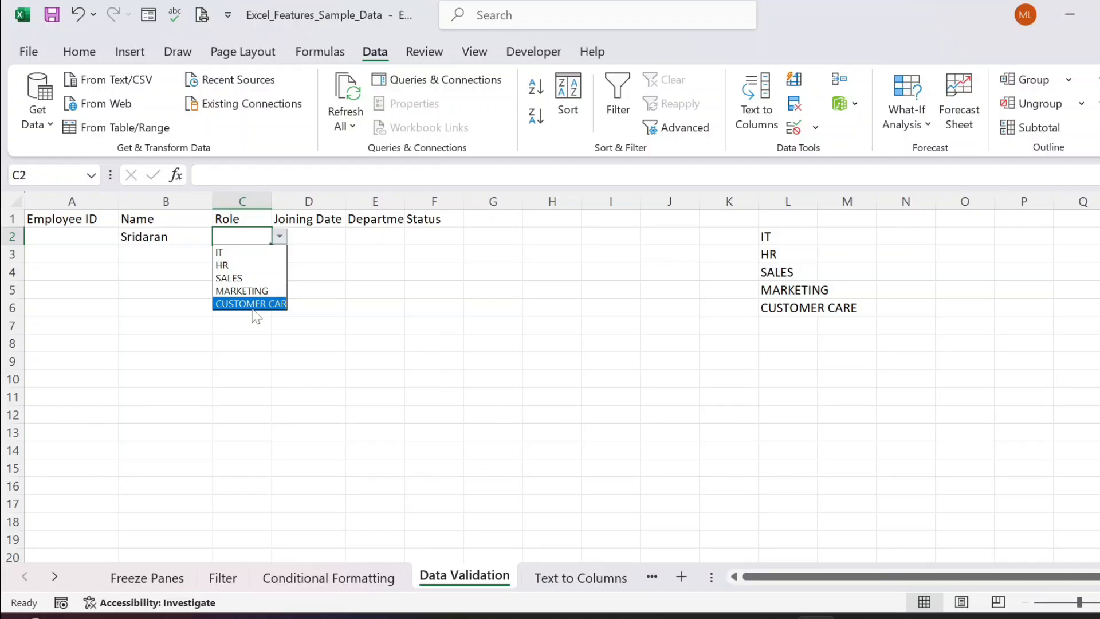
pyautogui.press('Escape')
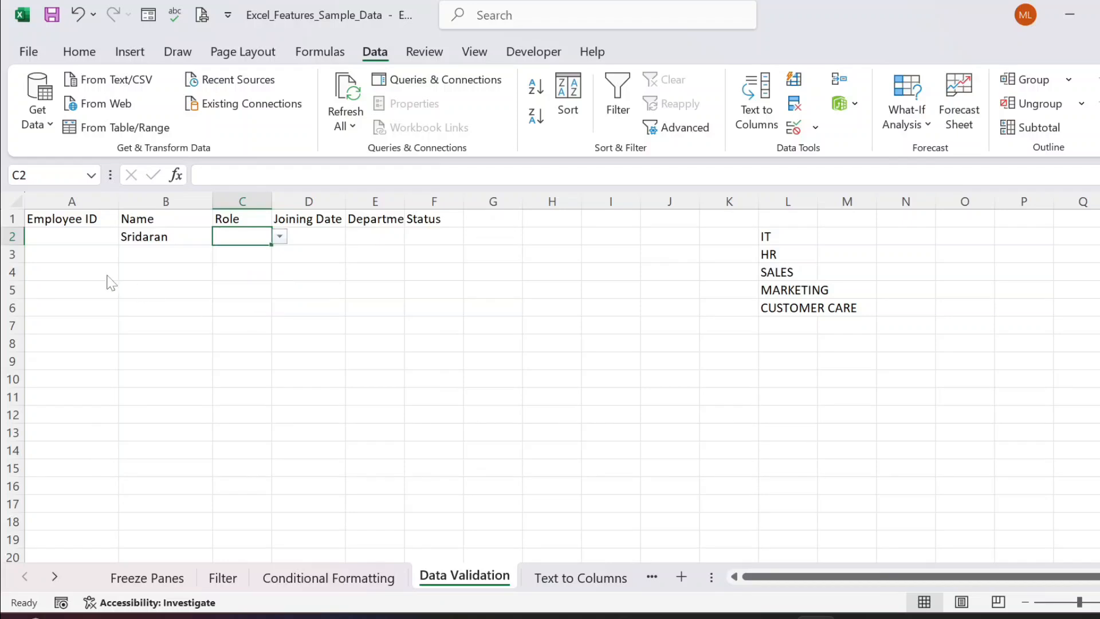
# Step: Apply a Whole number data validation between 1 and 100 to the Employee ID cells A2 to A8
pyautogui.click(83, 234)
pyautogui.moveTo(83, 233); pyautogui.dragTo(93, 335)
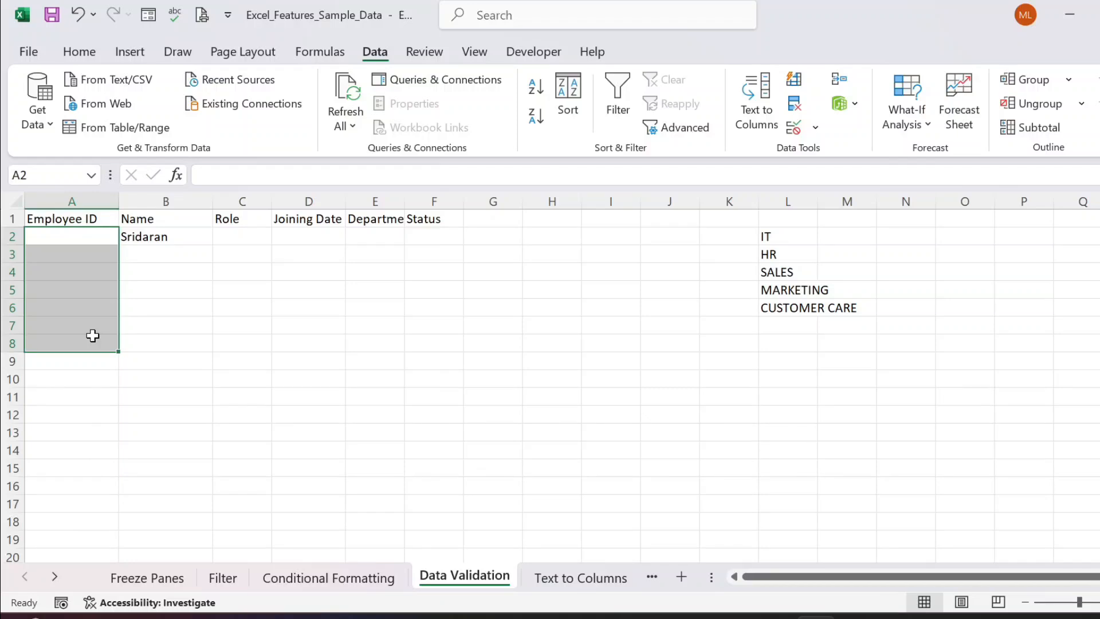
pyautogui.moveTo(78, 235); pyautogui.dragTo(77, 351)
pyautogui.click(814, 127)
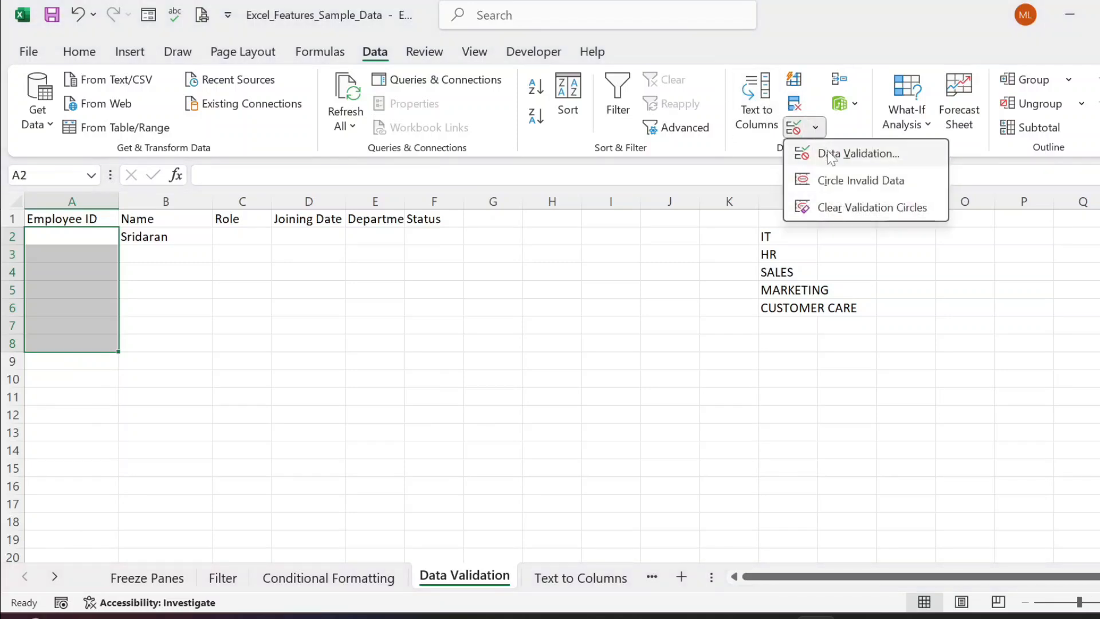
pyautogui.click(829, 150)
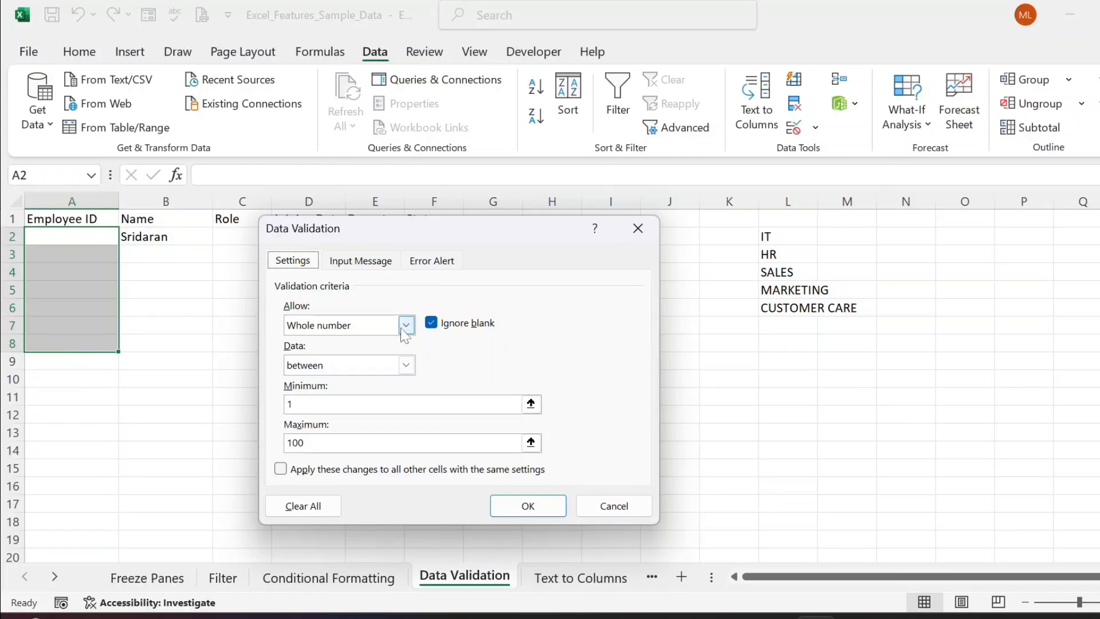
pyautogui.click(406, 325)
pyautogui.click(359, 359)
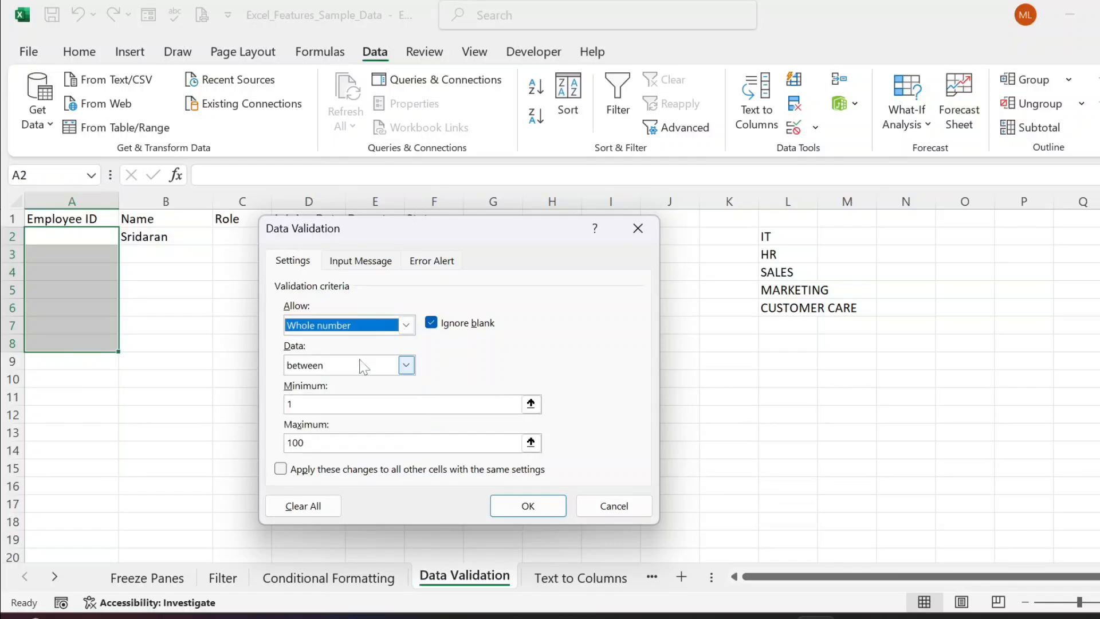
pyautogui.click(357, 404)
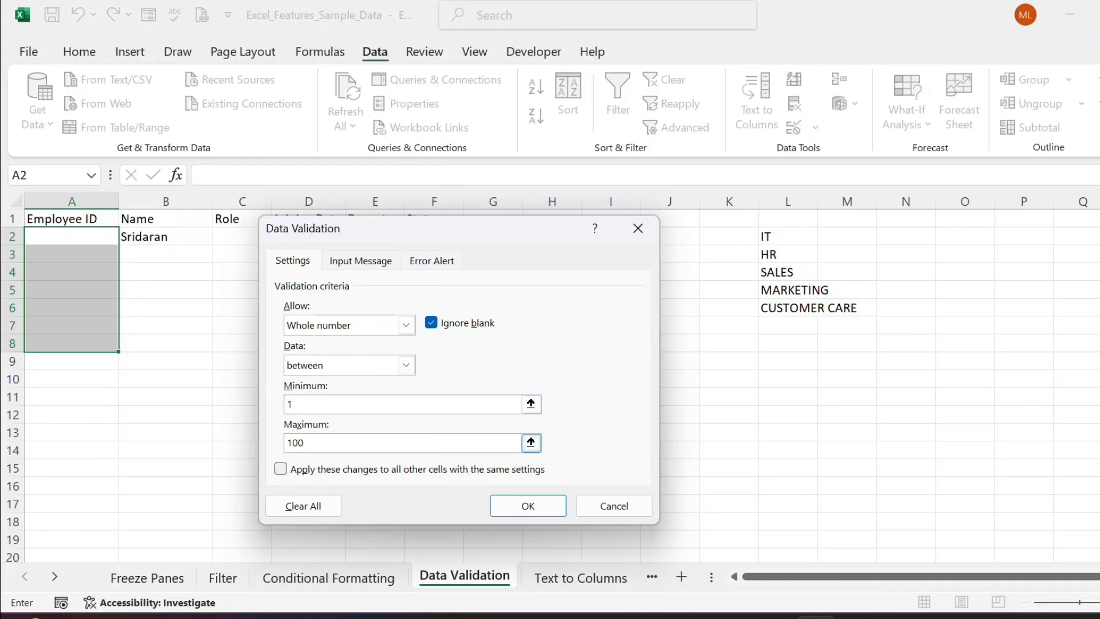
pyautogui.click(504, 505)
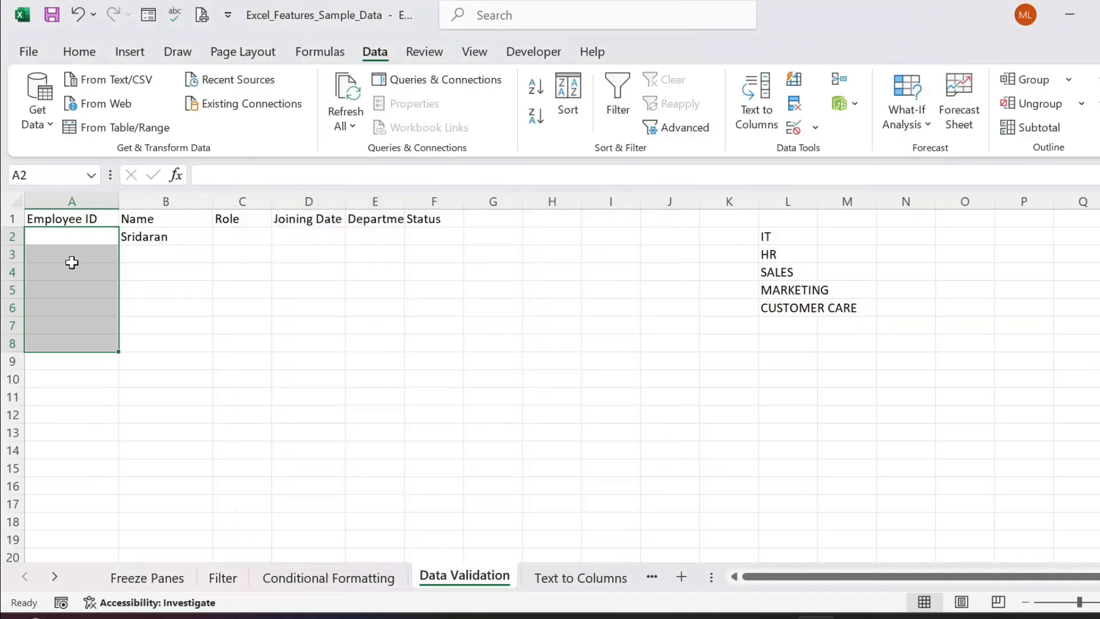
# Step: Test the Employee ID validation by trying 0 in A2, cancel that entry, and enter 20 instead
pyautogui.click(58, 239)
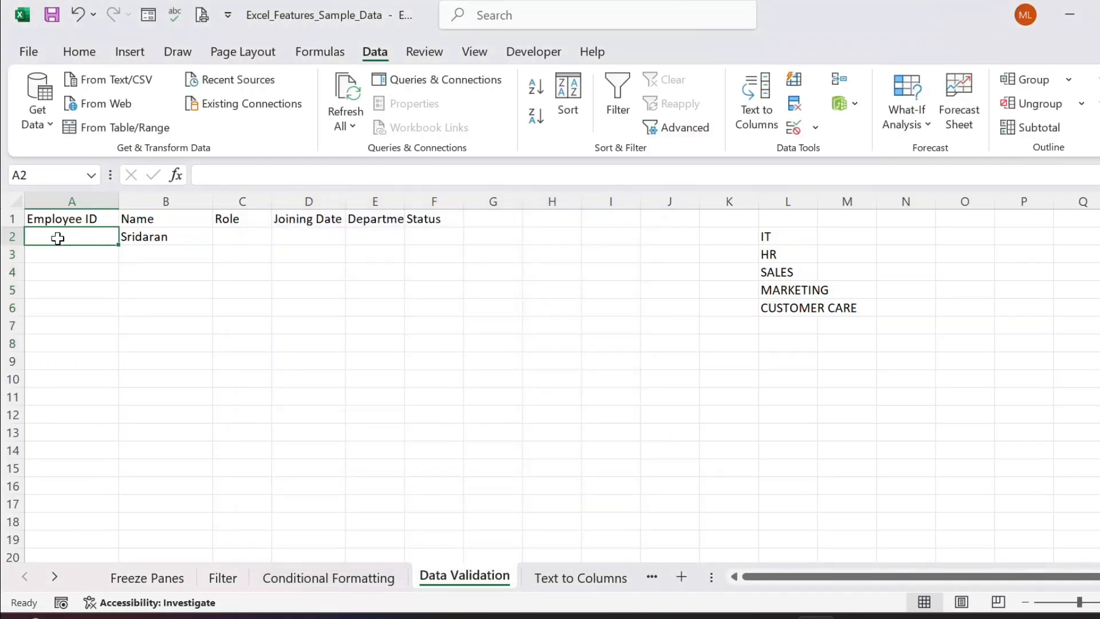
pyautogui.write('0')
pyautogui.press('Return')
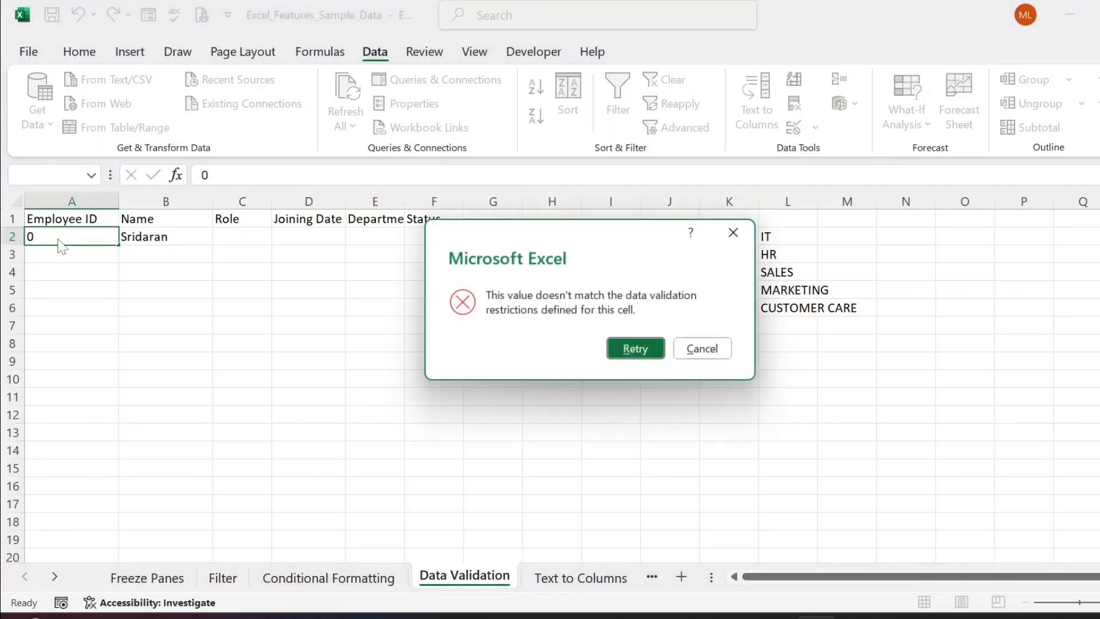
pyautogui.click(702, 349)
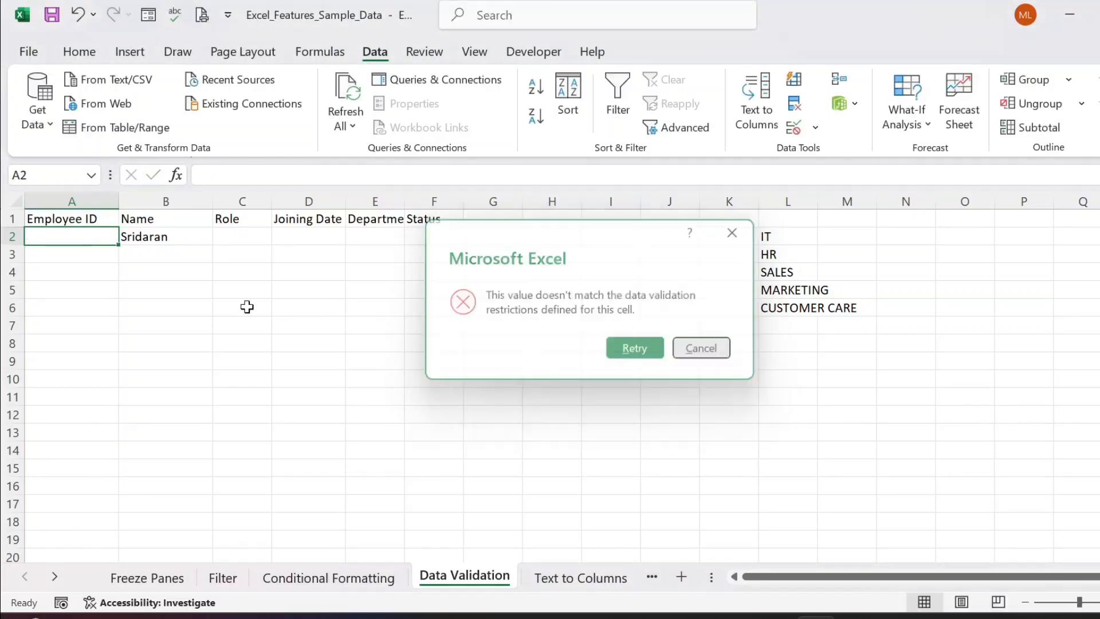
pyautogui.write('20')
pyautogui.press('Return')
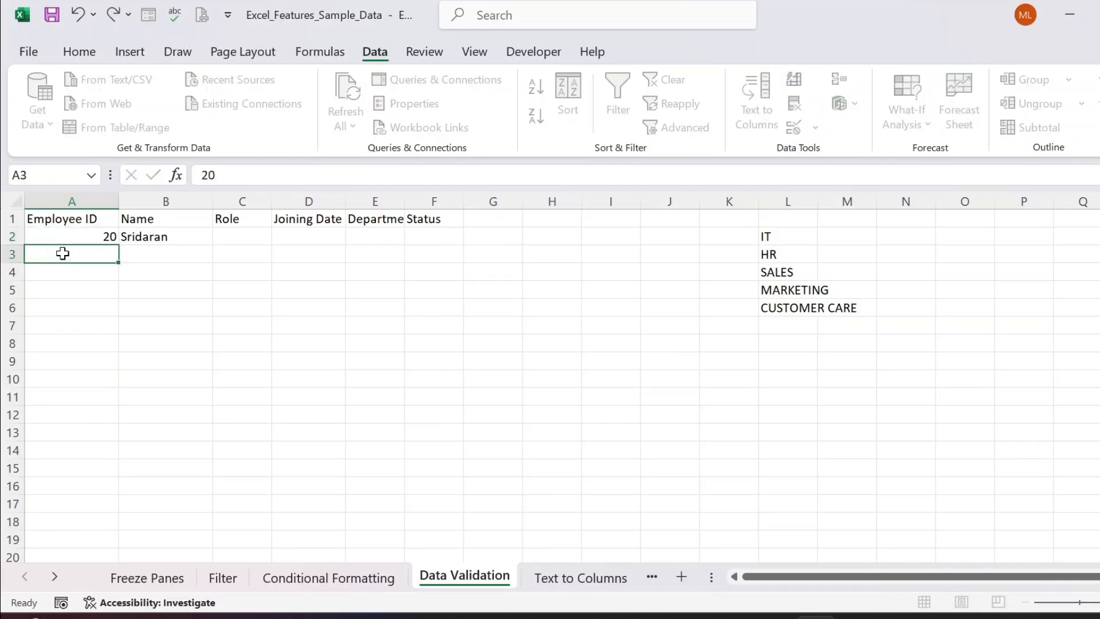
# Step: Try to replace the Employee ID in A2 with 101 and cancel the entry
pyautogui.click(70, 235)
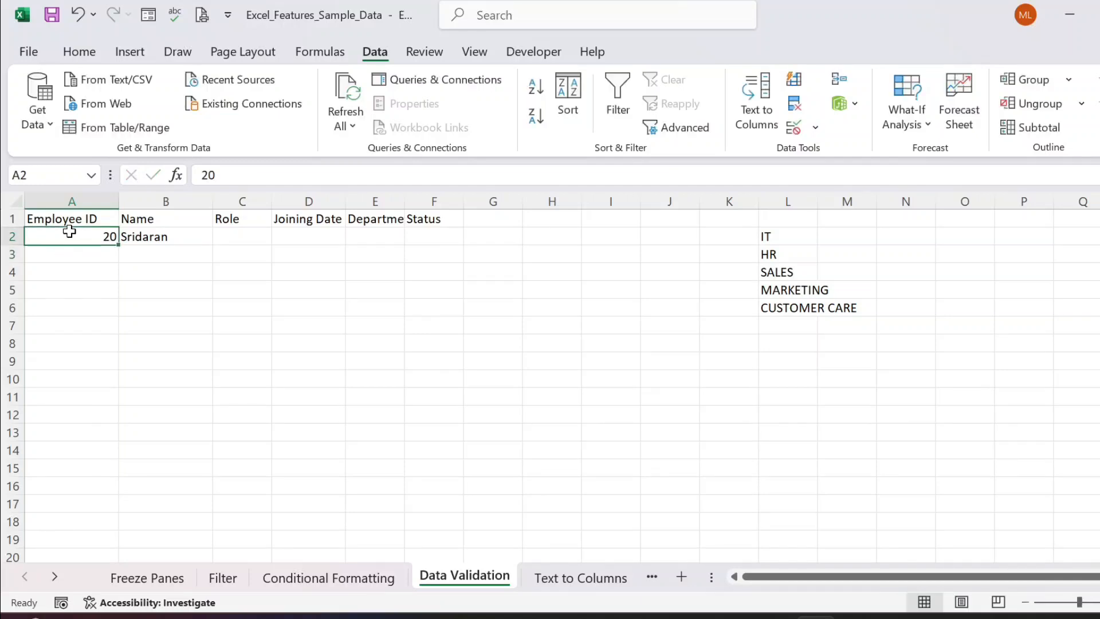
pyautogui.write('101')
pyautogui.press('Return')
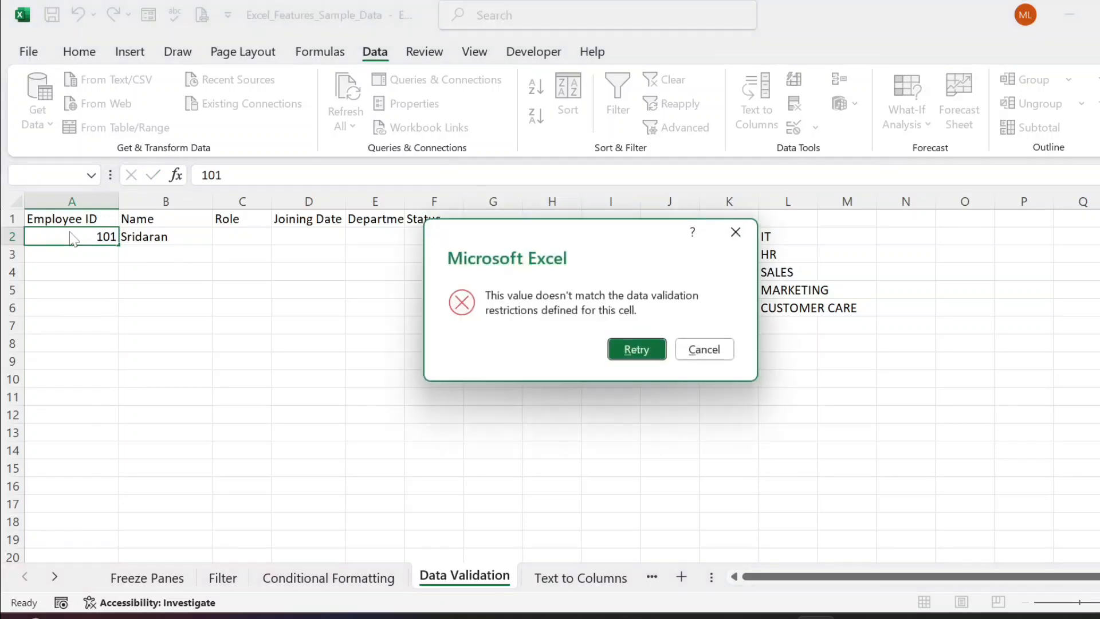
pyautogui.click(706, 356)
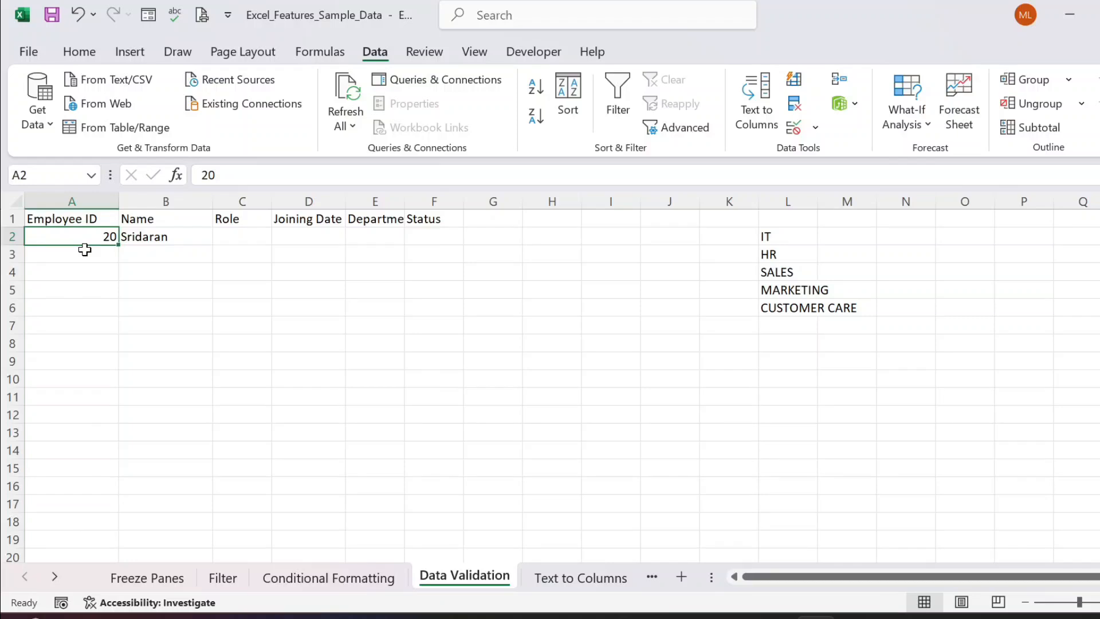
# Step: Try a Date data validation with the between condition for the Joining Date cells D2 to D6
pyautogui.click(282, 236)
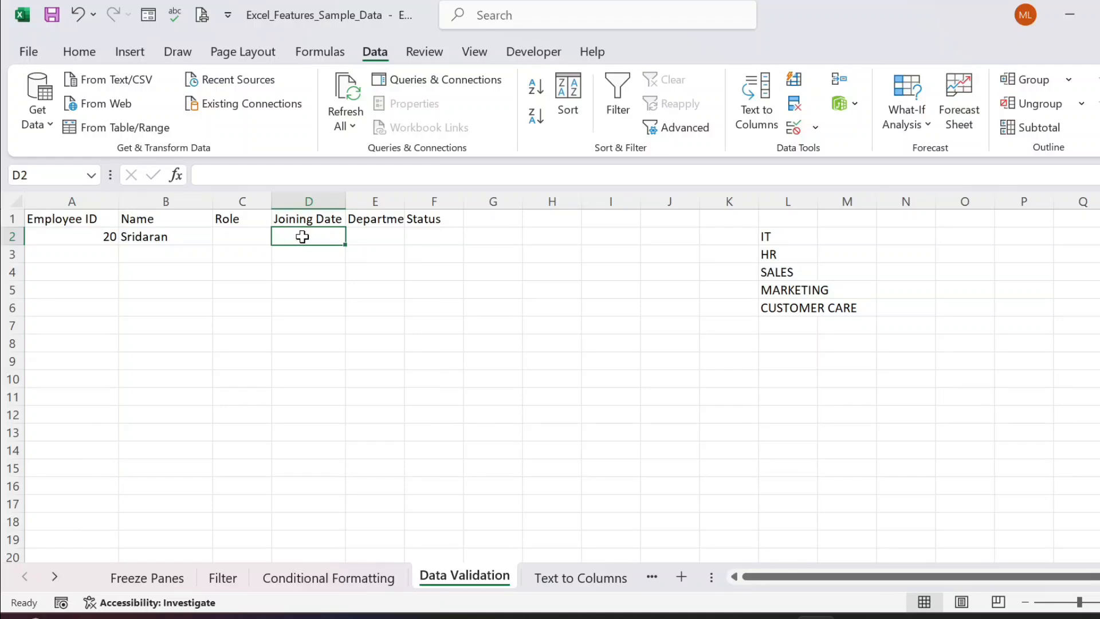
pyautogui.moveTo(302, 236); pyautogui.dragTo(314, 312)
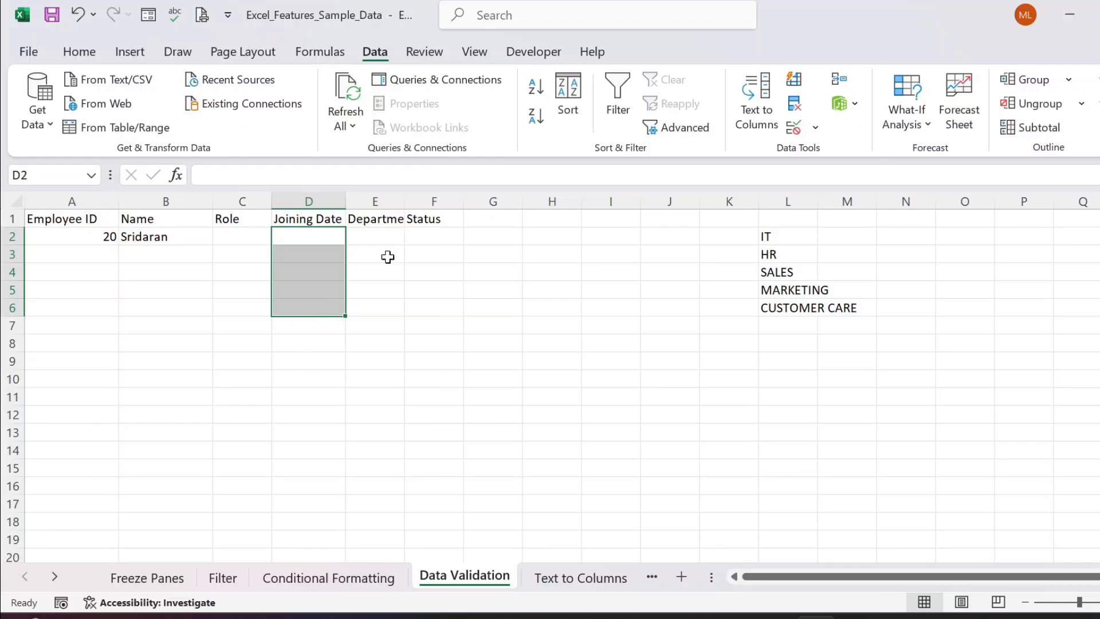
pyautogui.click(816, 129)
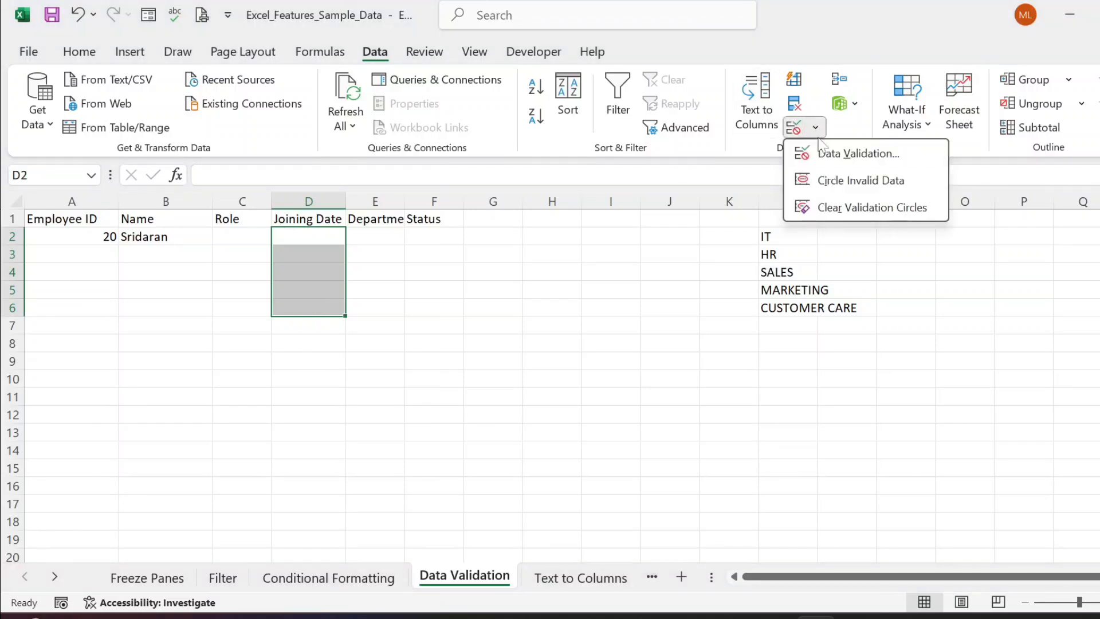
pyautogui.click(832, 152)
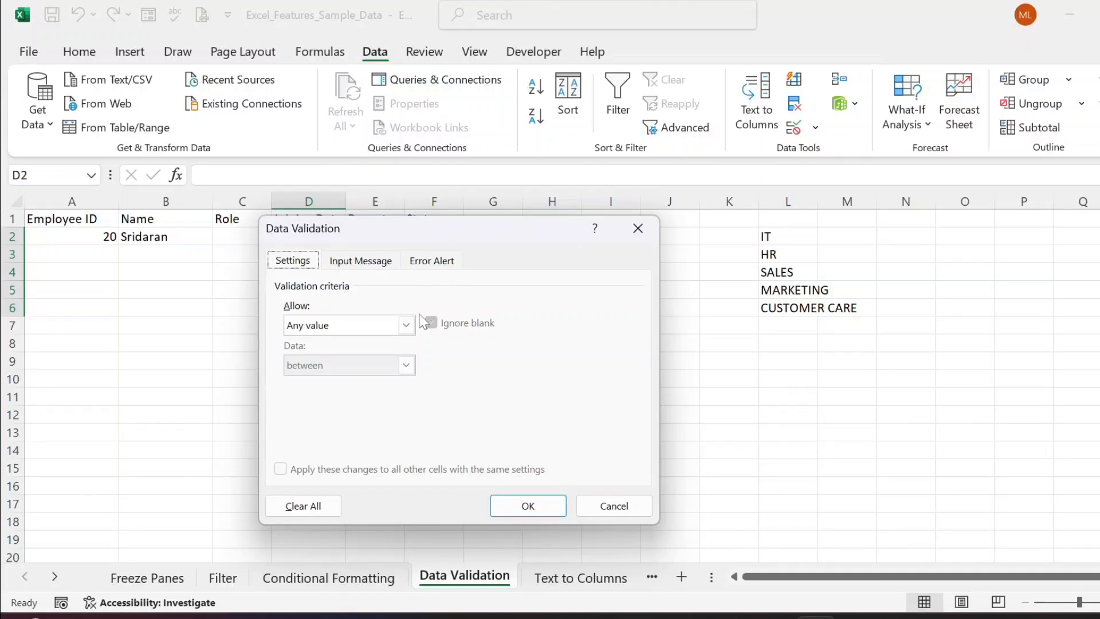
pyautogui.click(406, 325)
pyautogui.click(331, 391)
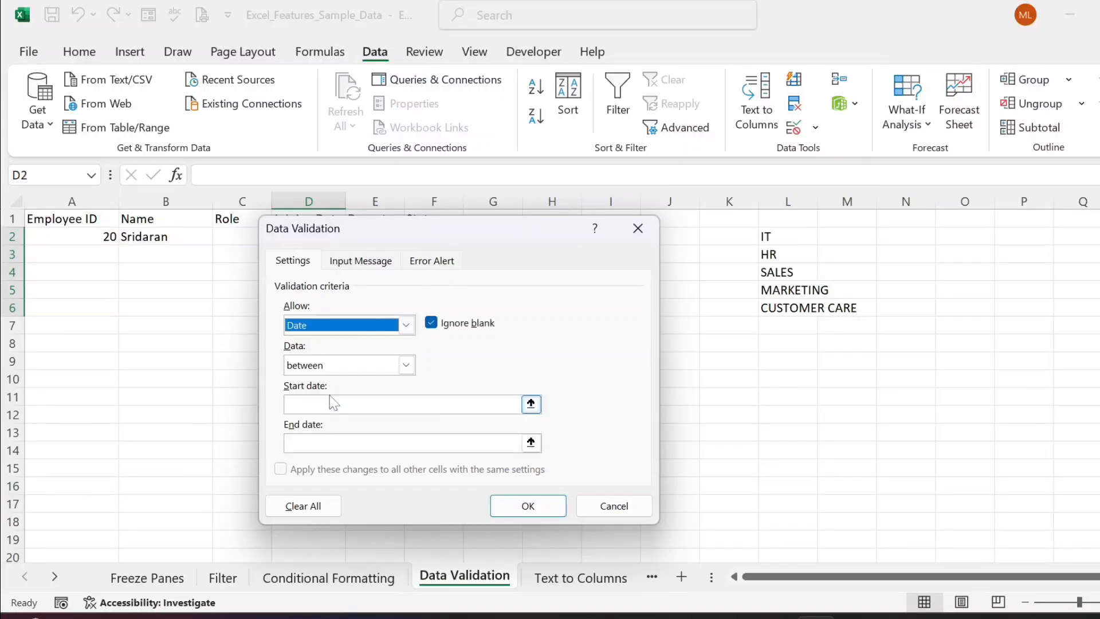
pyautogui.click(331, 404)
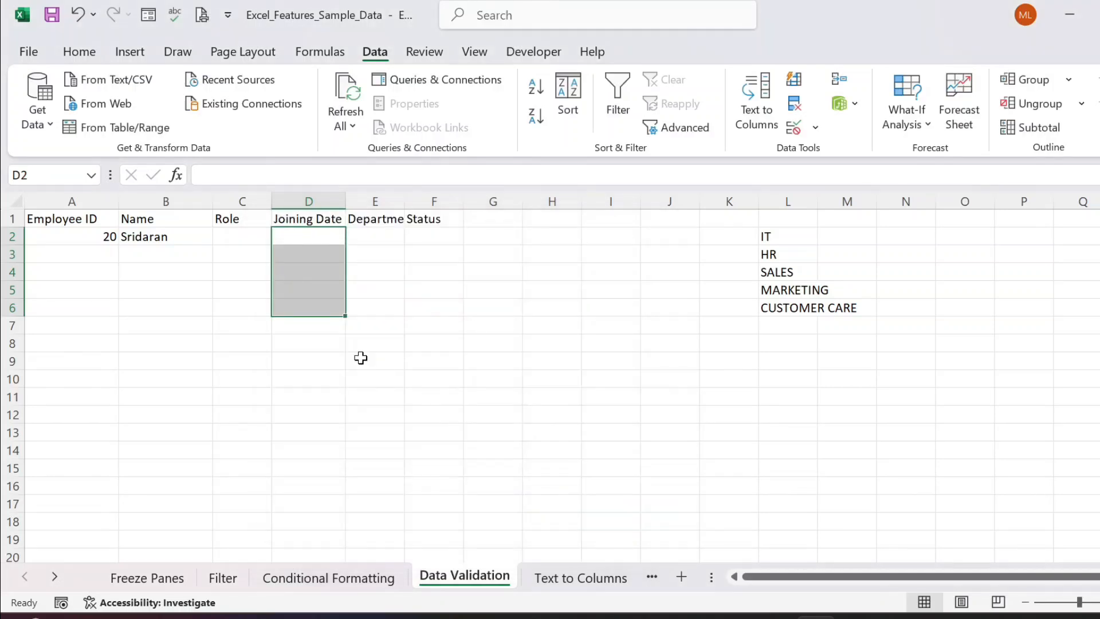
# Step: Add a data validation rule to cell D2 allowing only a text length between 4 and 4
pyautogui.click(338, 240)
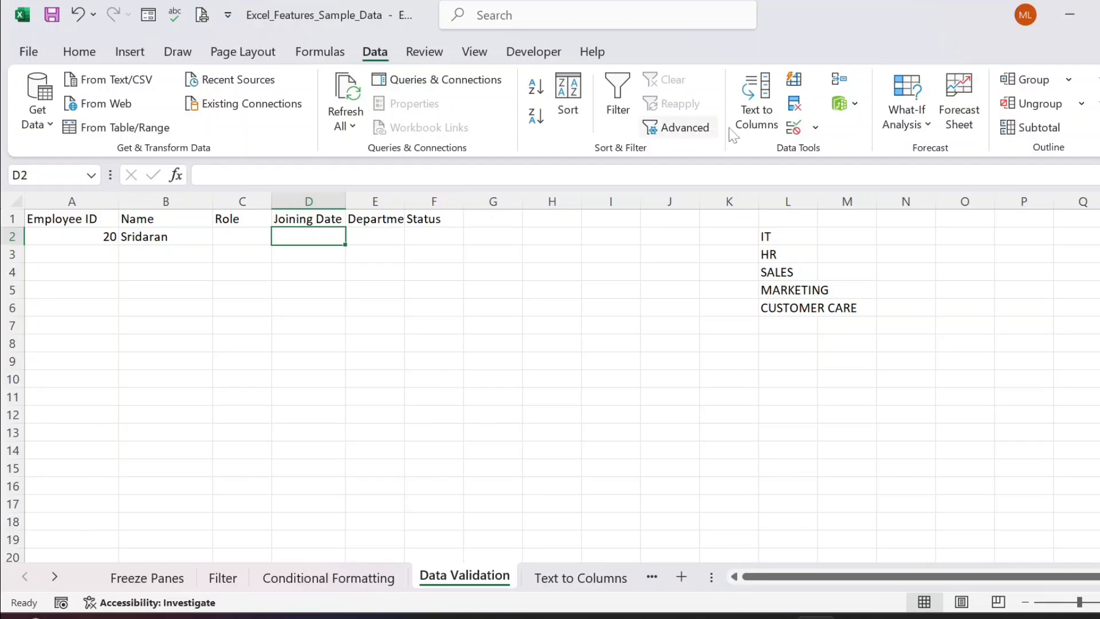
pyautogui.click(815, 127)
pyautogui.click(808, 165)
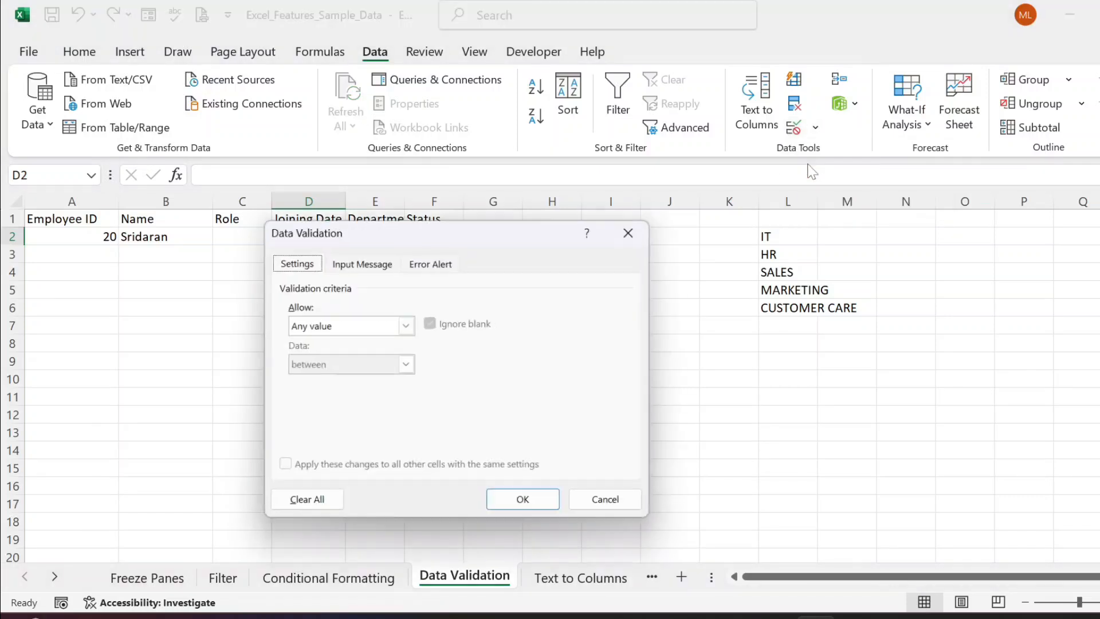
pyautogui.click(407, 325)
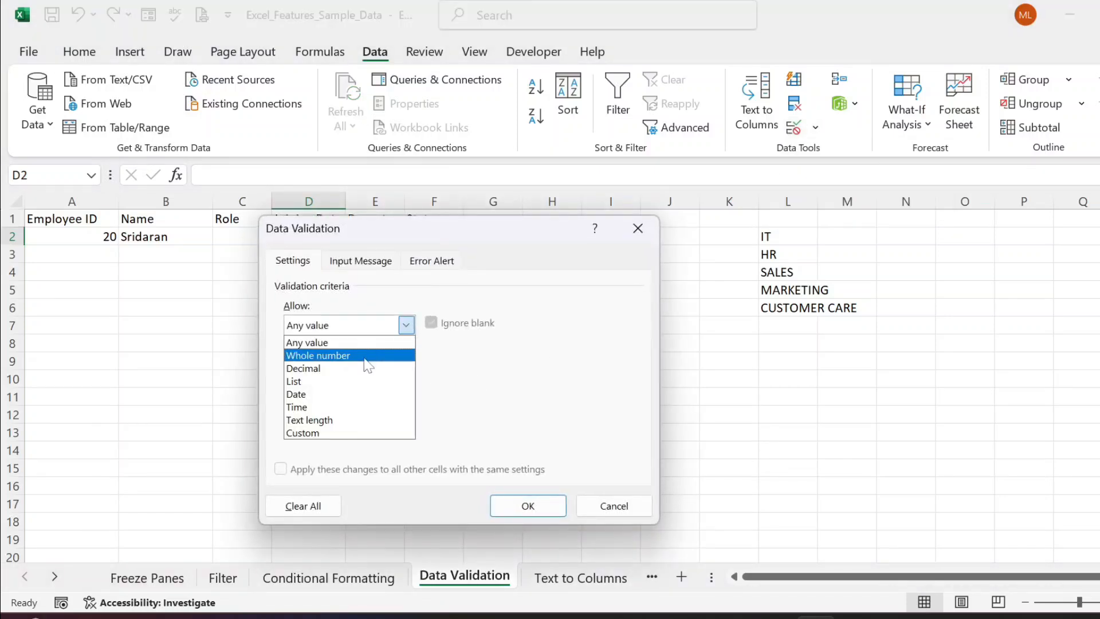
pyautogui.click(312, 420)
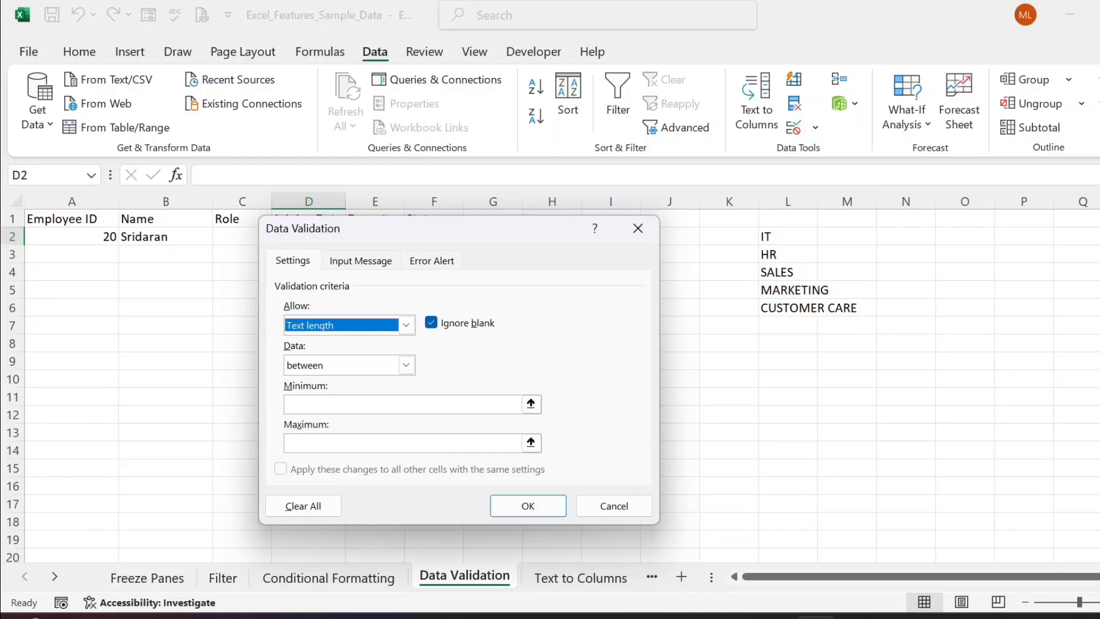
pyautogui.click(403, 404)
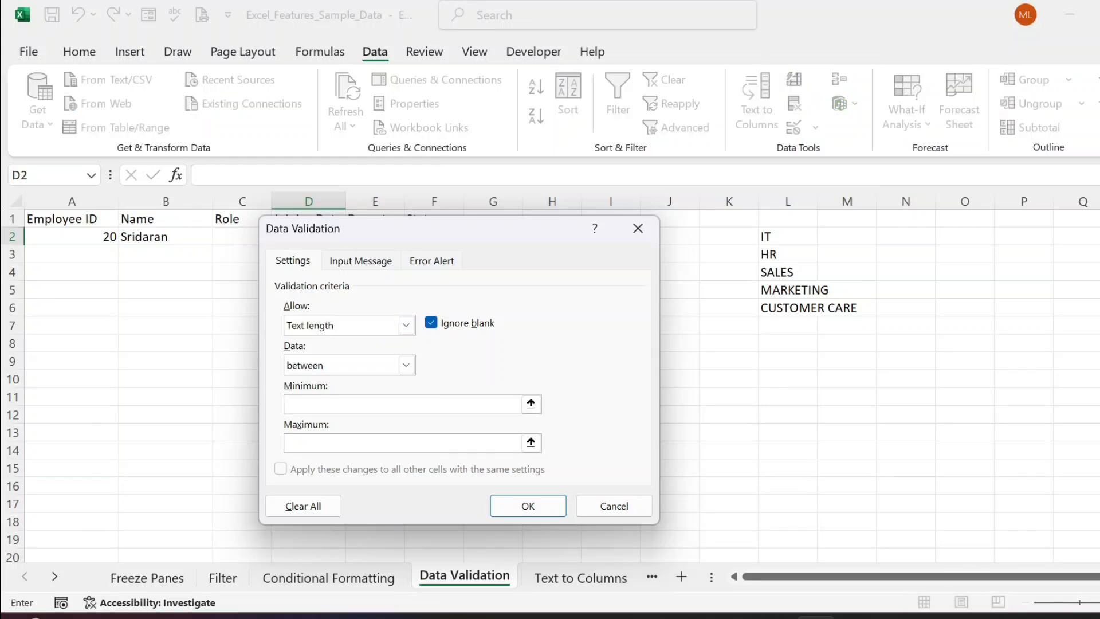
pyautogui.write('4')
pyautogui.press('Tab')
pyautogui.press('Tab')
pyautogui.write('4')
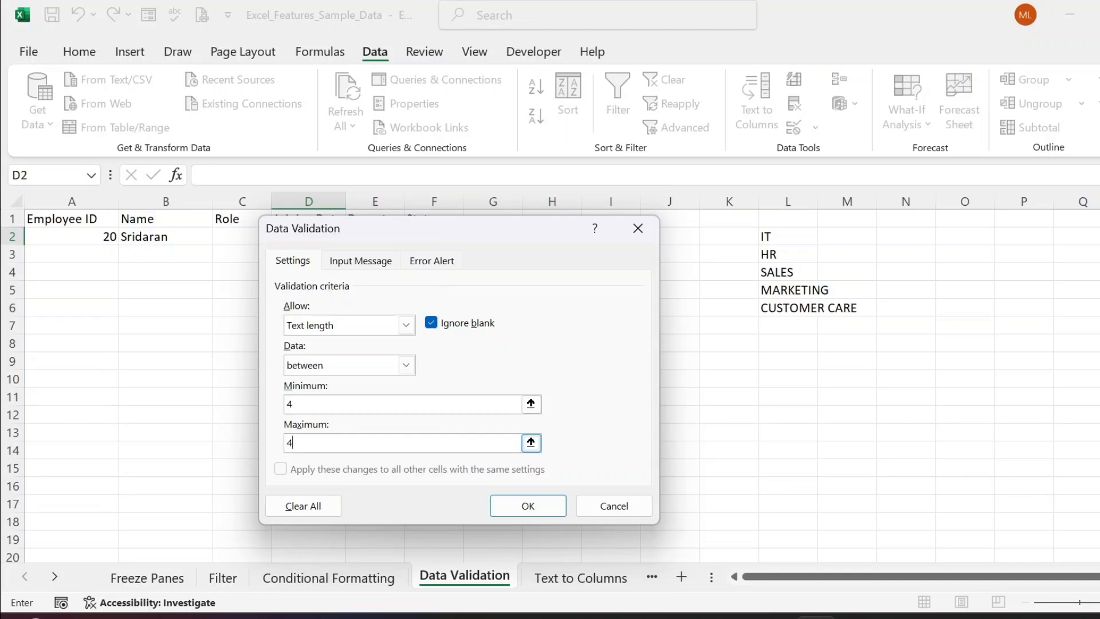
pyautogui.click(516, 506)
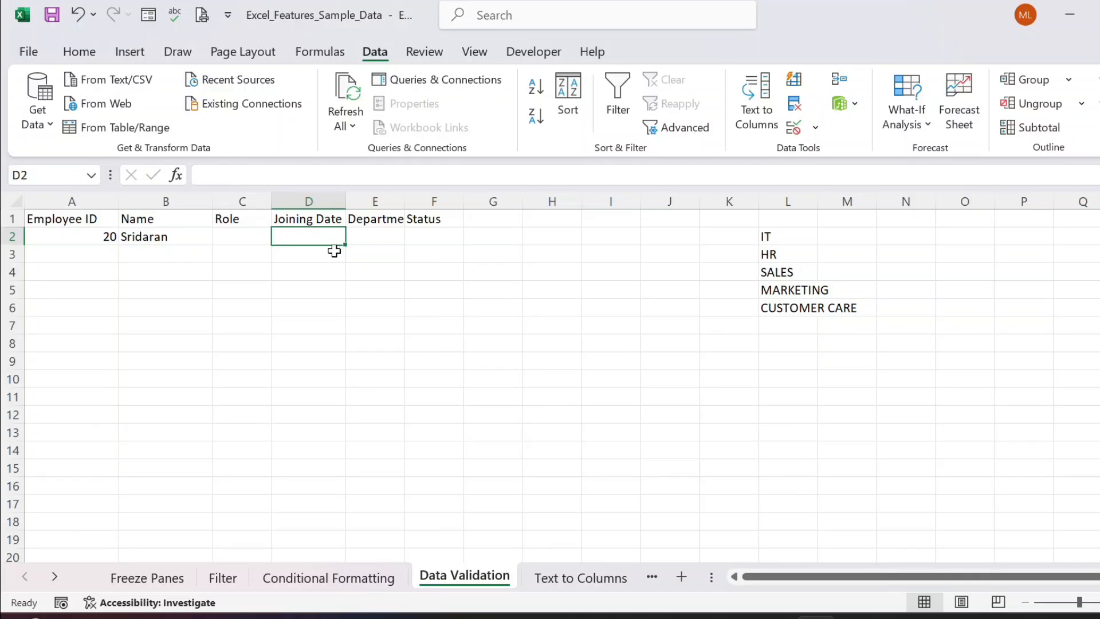
# Step: Test the text-length rule in D2 by entering eeee and trying to replace it with eeeeee
pyautogui.write('eeee')
pyautogui.press('Return')
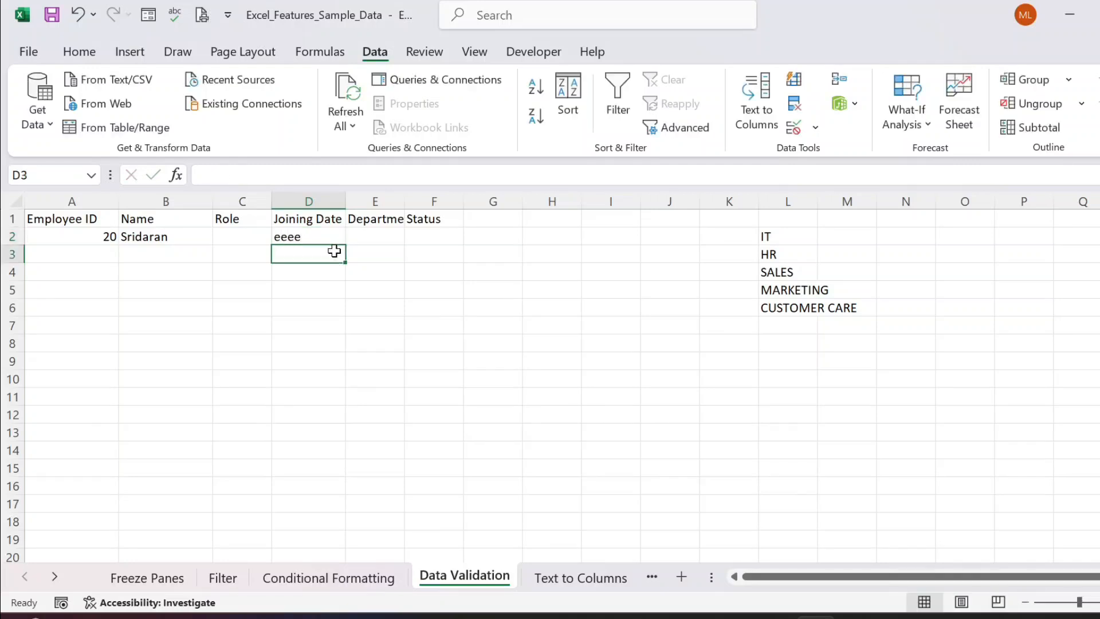
pyautogui.click(310, 237)
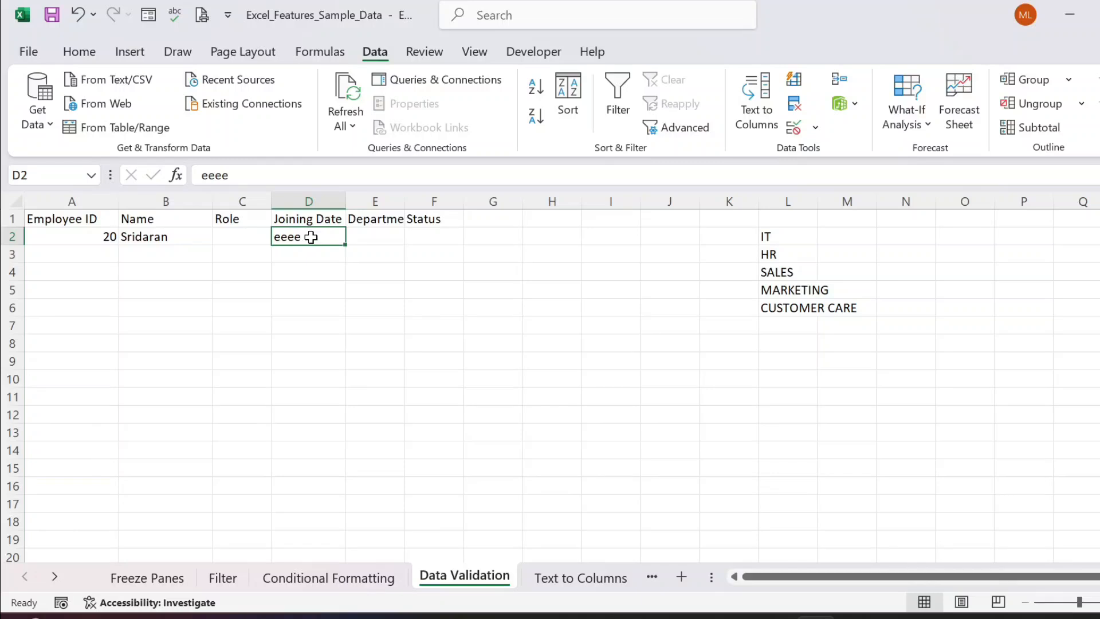
pyautogui.write('eeeeee')
pyautogui.press('Return')
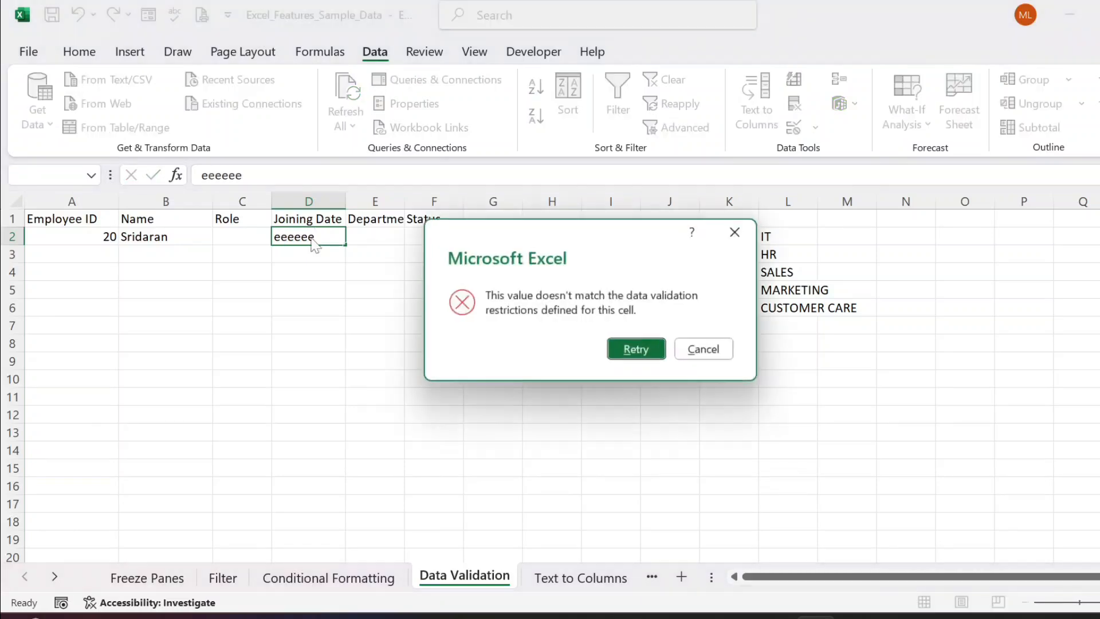
pyautogui.press('Escape')
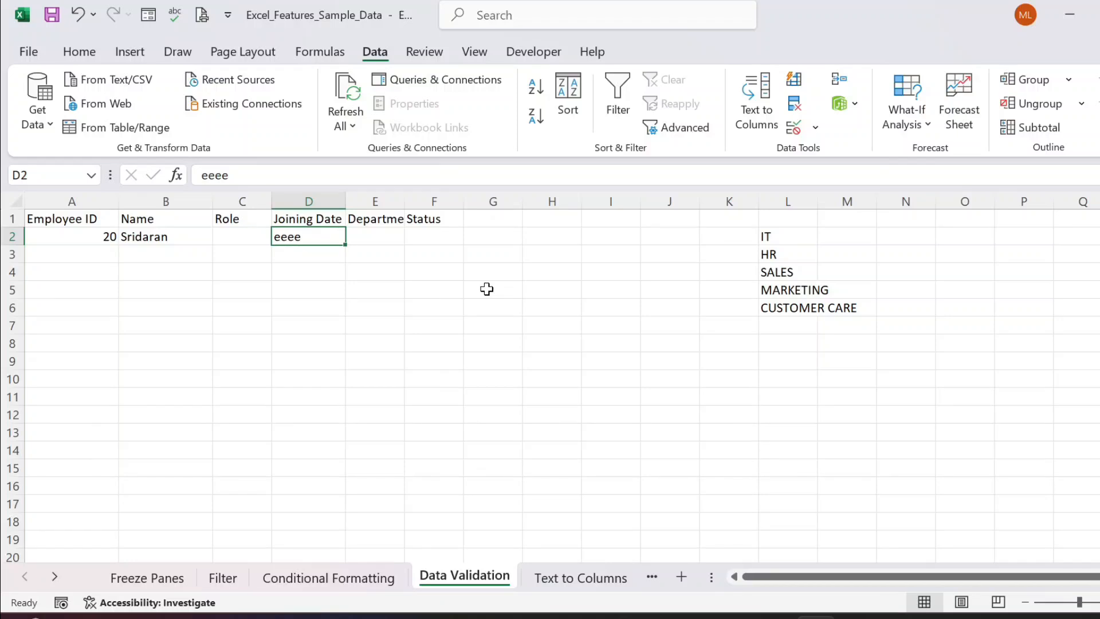
# Step: Try to re-enter the name in cell B2 with a lowercase first letter to test its validation rule
pyautogui.click(181, 245)
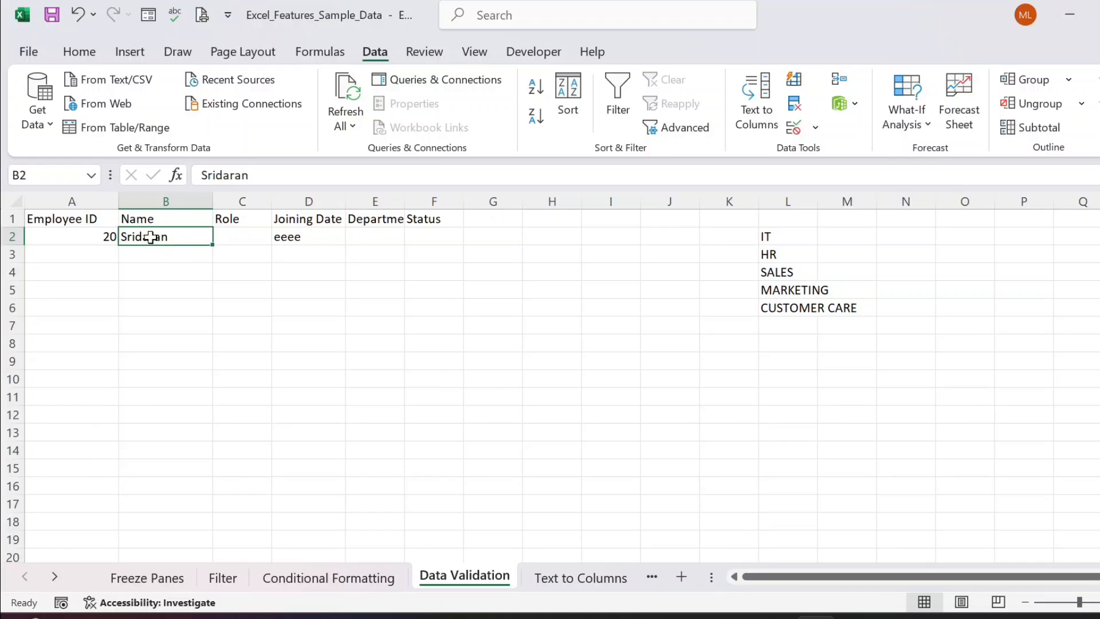
pyautogui.write('sridaran')
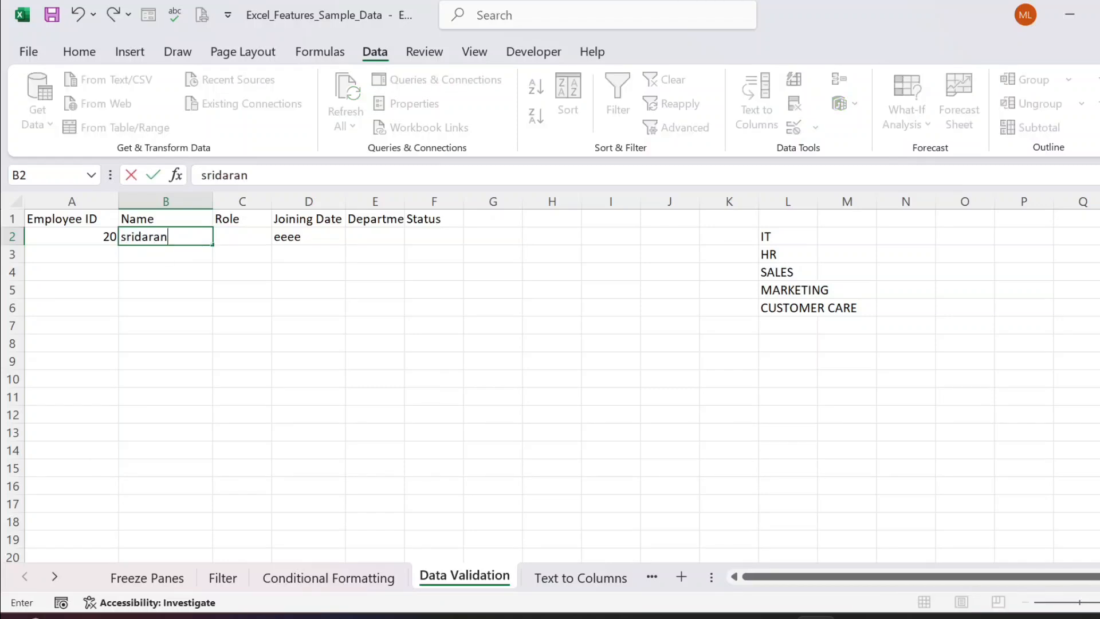
pyautogui.press('Return')
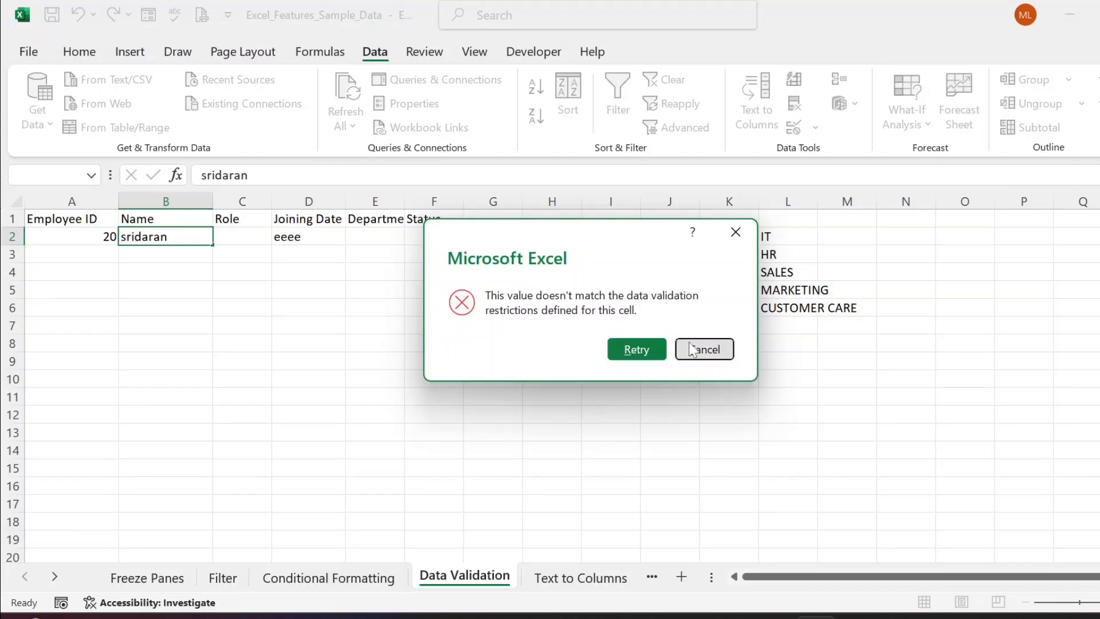
pyautogui.click(690, 344)
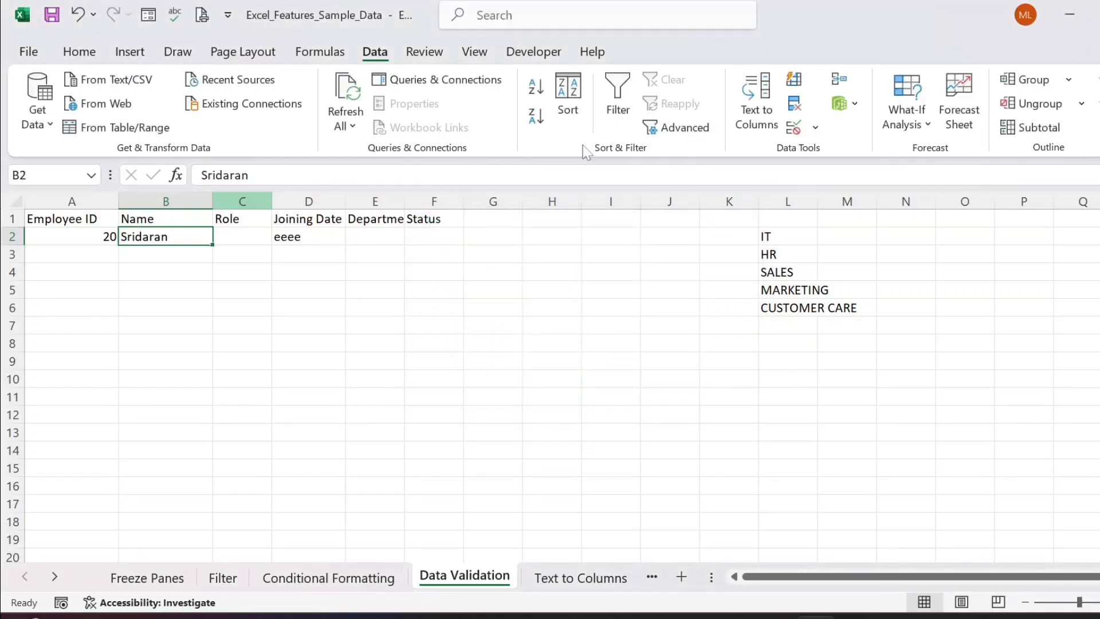
# Step: Examine the custom validation formula applied to cell B2 and close the rule without changing it
pyautogui.click(814, 127)
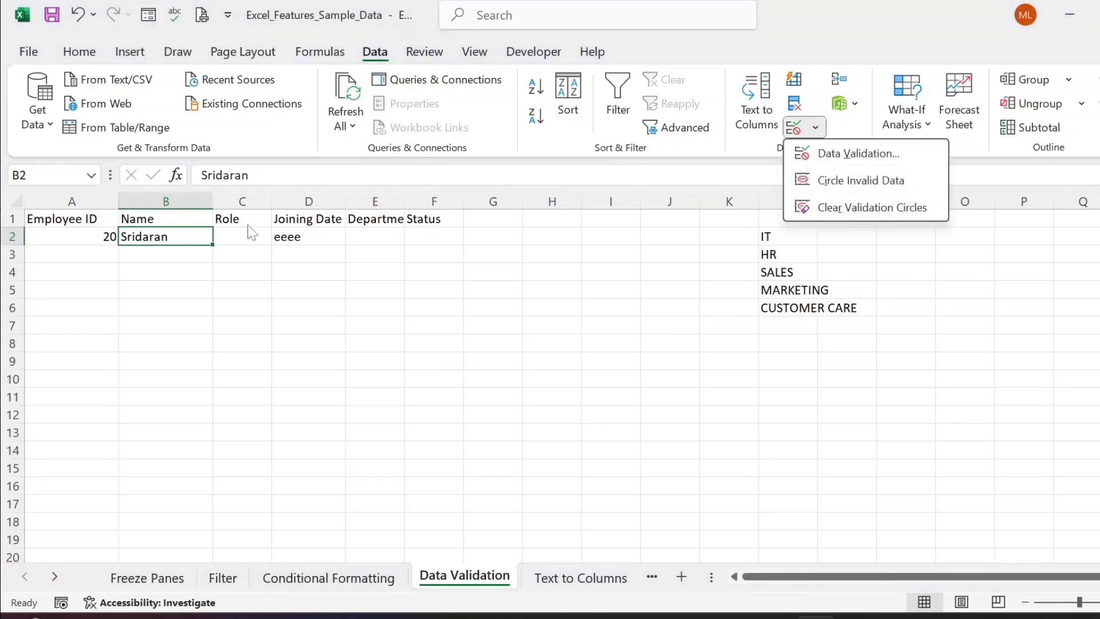
pyautogui.click(878, 155)
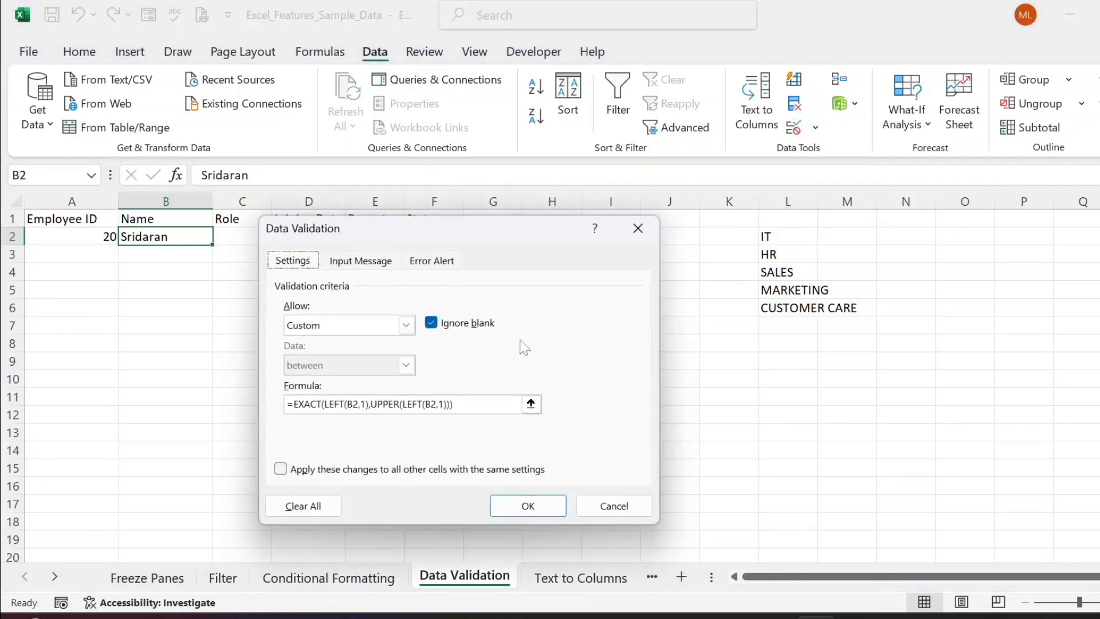
pyautogui.moveTo(294, 404); pyautogui.dragTo(458, 405)
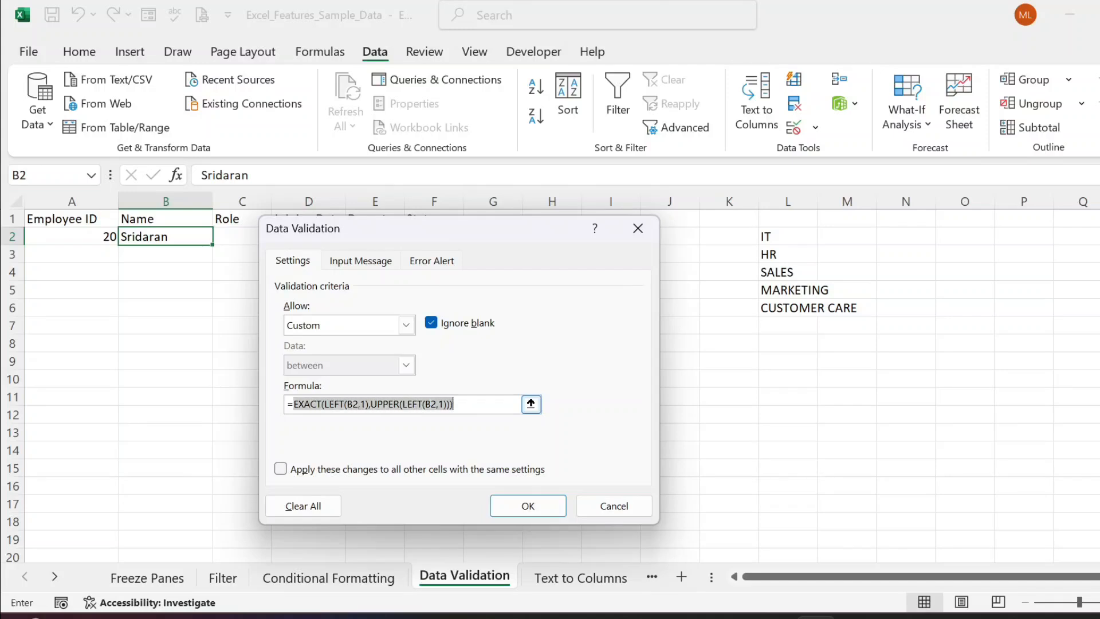
pyautogui.click(405, 325)
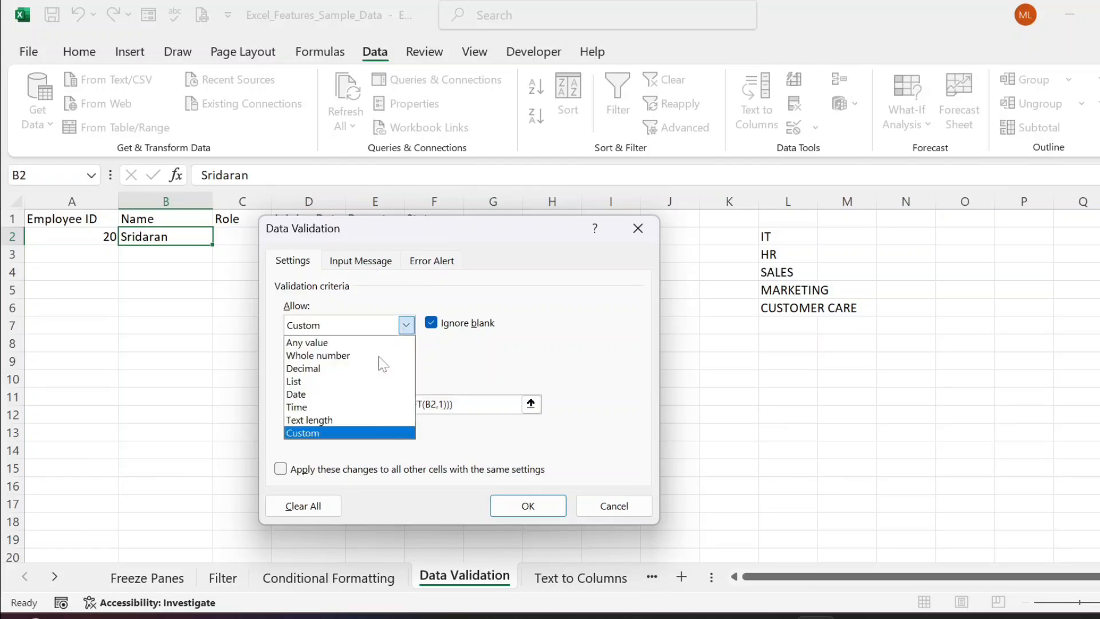
pyautogui.click(316, 434)
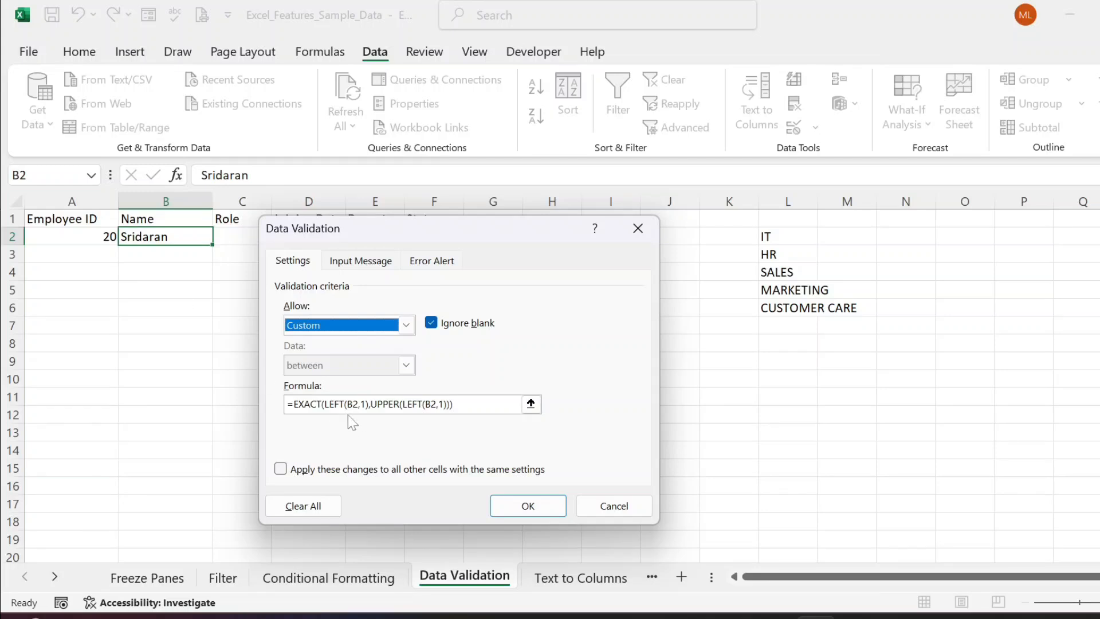
pyautogui.click(531, 403)
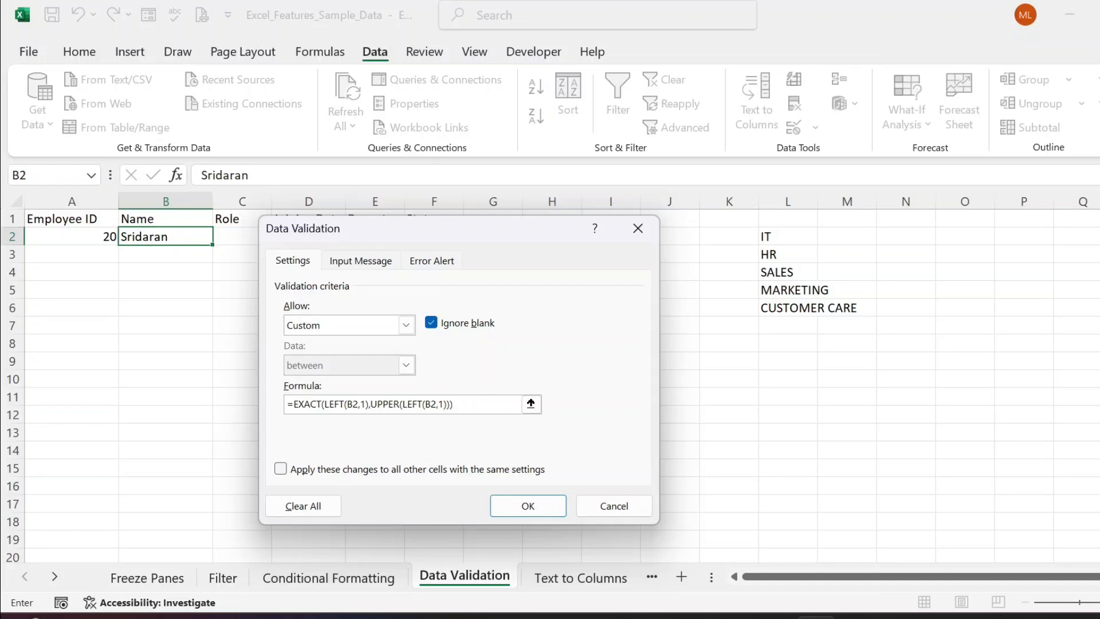
pyautogui.click(611, 502)
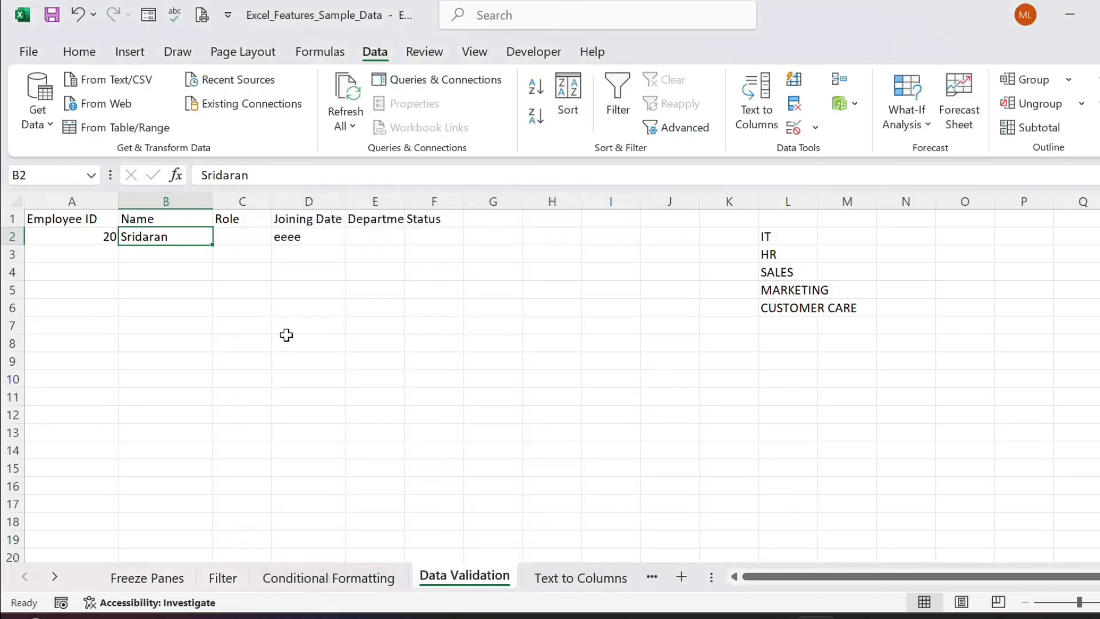
pyautogui.click(286, 340)
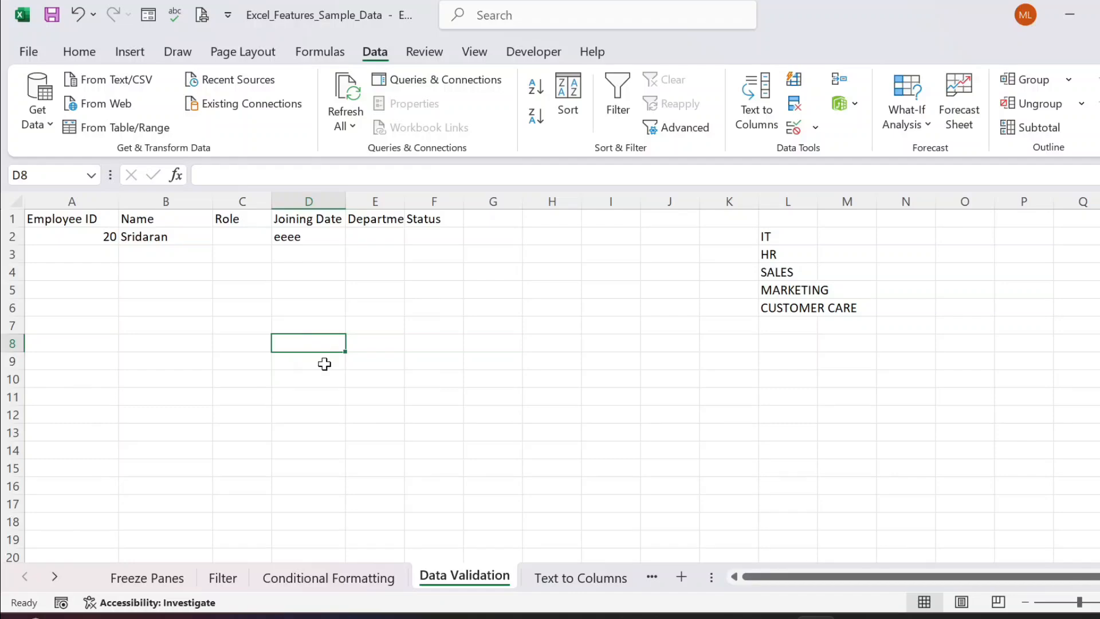
# Step: On the Text to Columns sheet, insert an empty column before the Email ID column
pyautogui.click(590, 587)
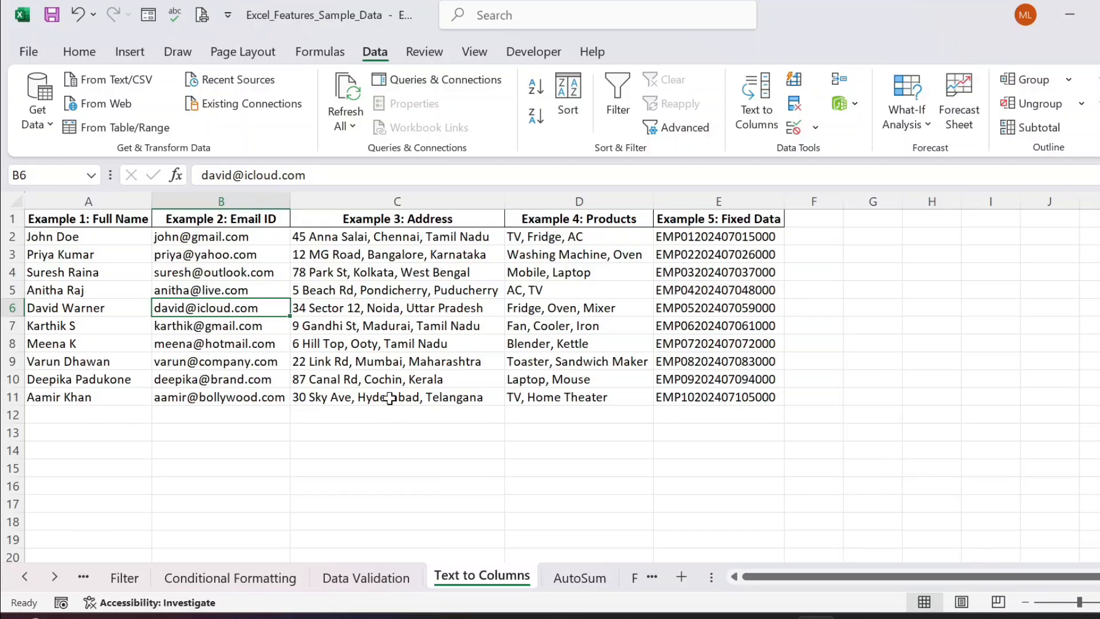
pyautogui.click(78, 51)
pyautogui.click(375, 53)
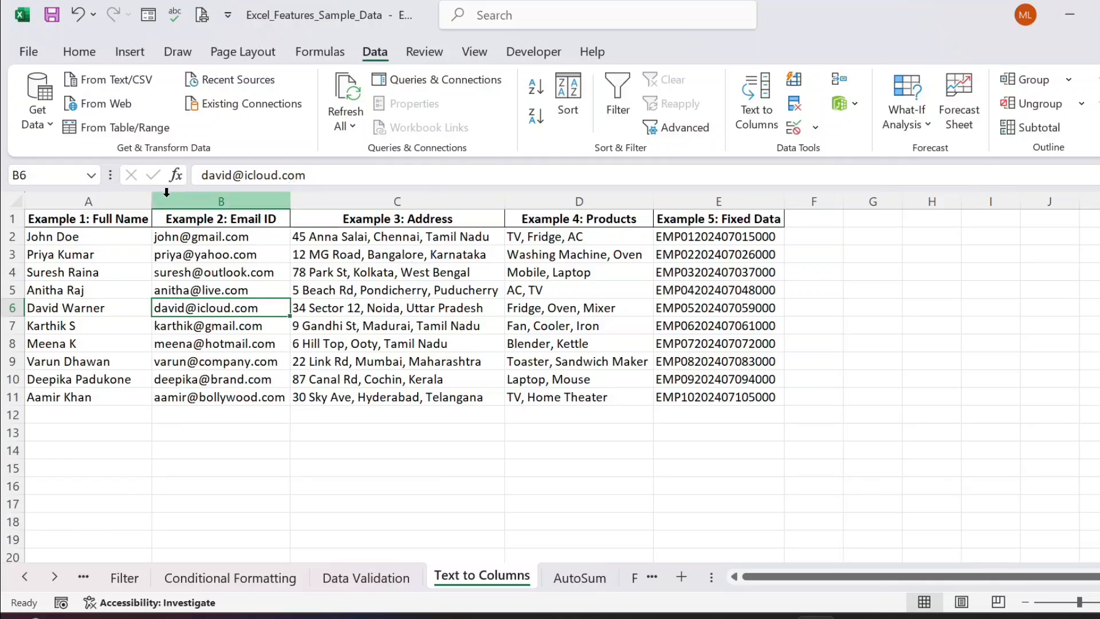
pyautogui.click(126, 216)
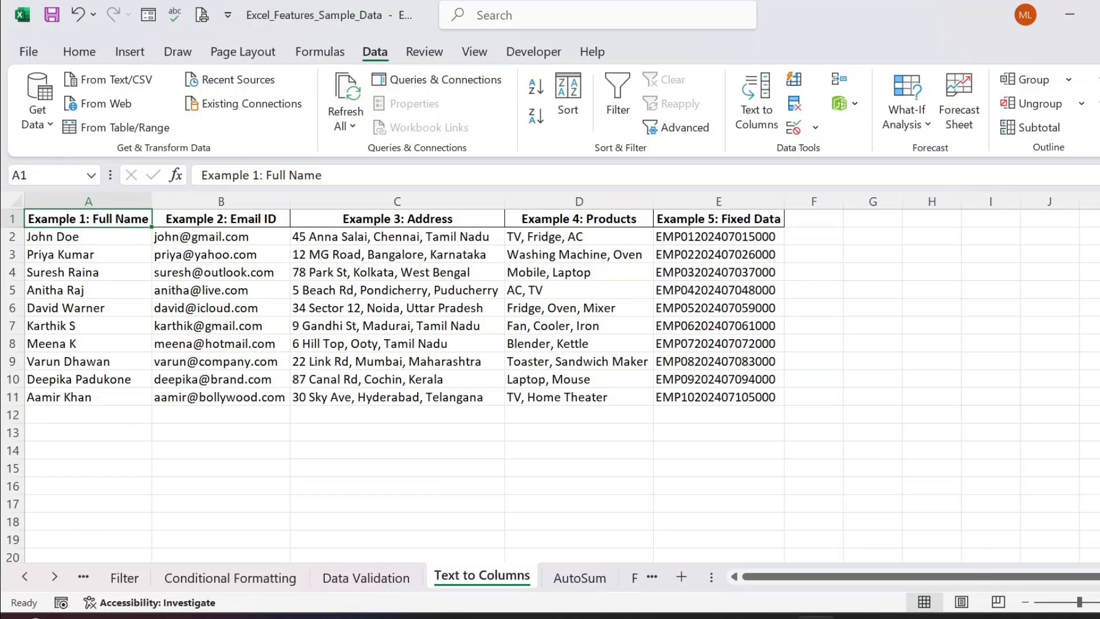
pyautogui.click(191, 194)
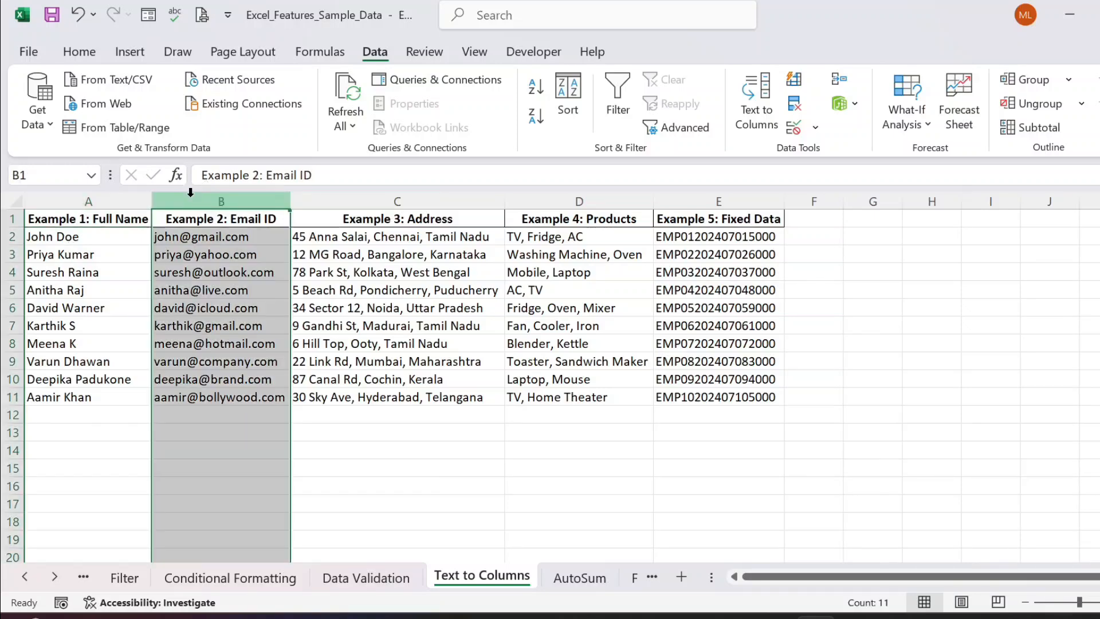
pyautogui.rightClick(191, 196)
pyautogui.click(256, 380)
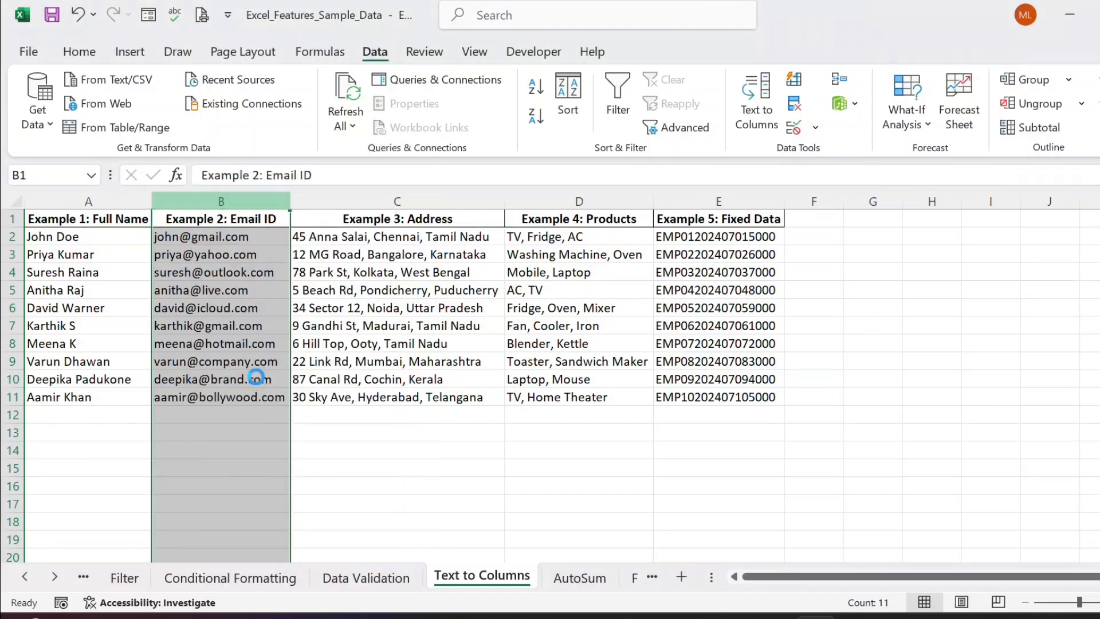
# Step: Split the full names in A2:A11 into two columns with Text to Columns, as delimited data with Space added as a delimiter
pyautogui.click(94, 201)
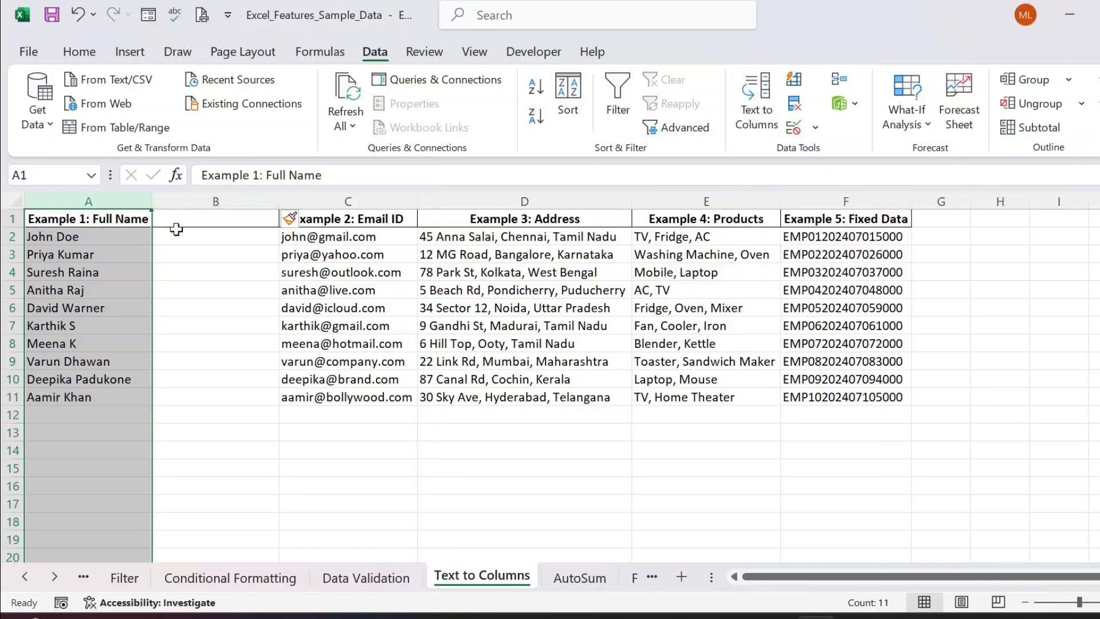
pyautogui.moveTo(43, 236); pyautogui.dragTo(68, 395)
pyautogui.click(737, 112)
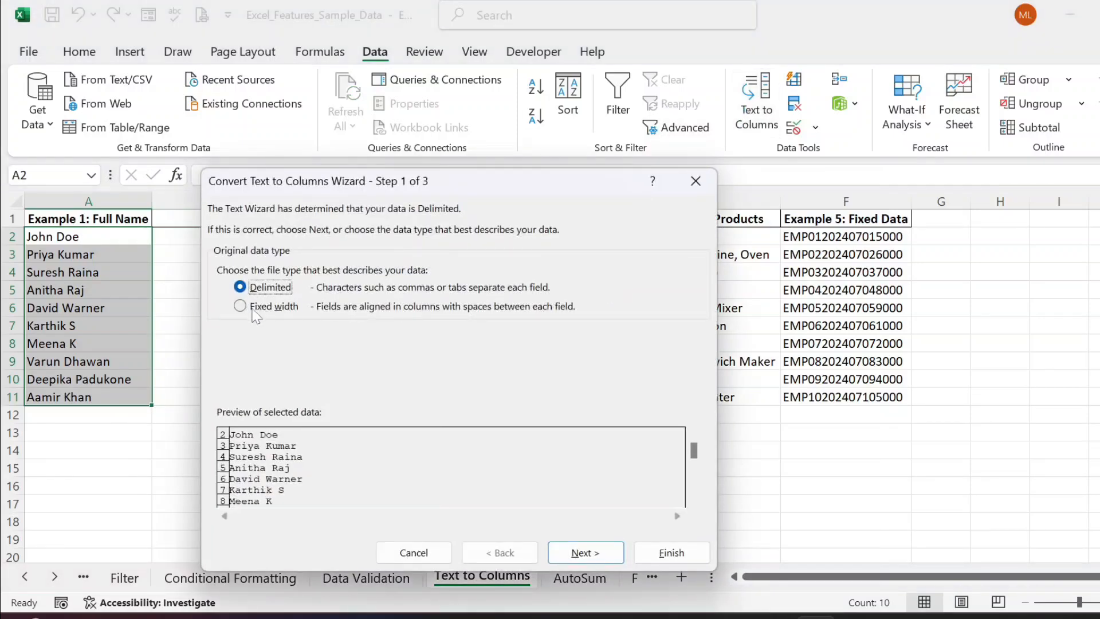
pyautogui.click(582, 553)
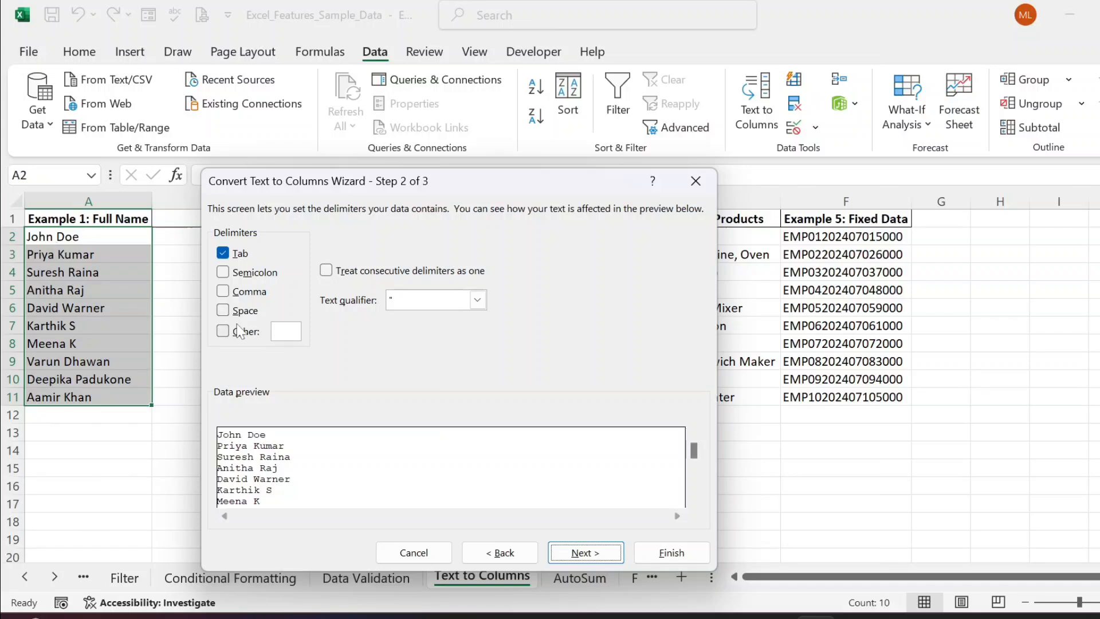
pyautogui.click(223, 311)
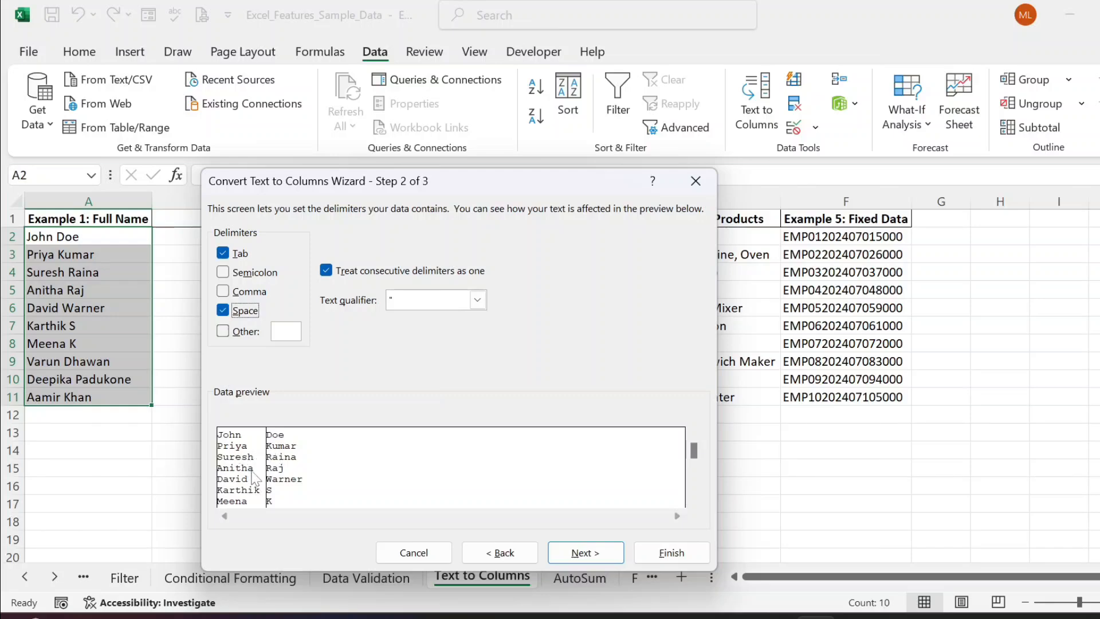
pyautogui.click(665, 555)
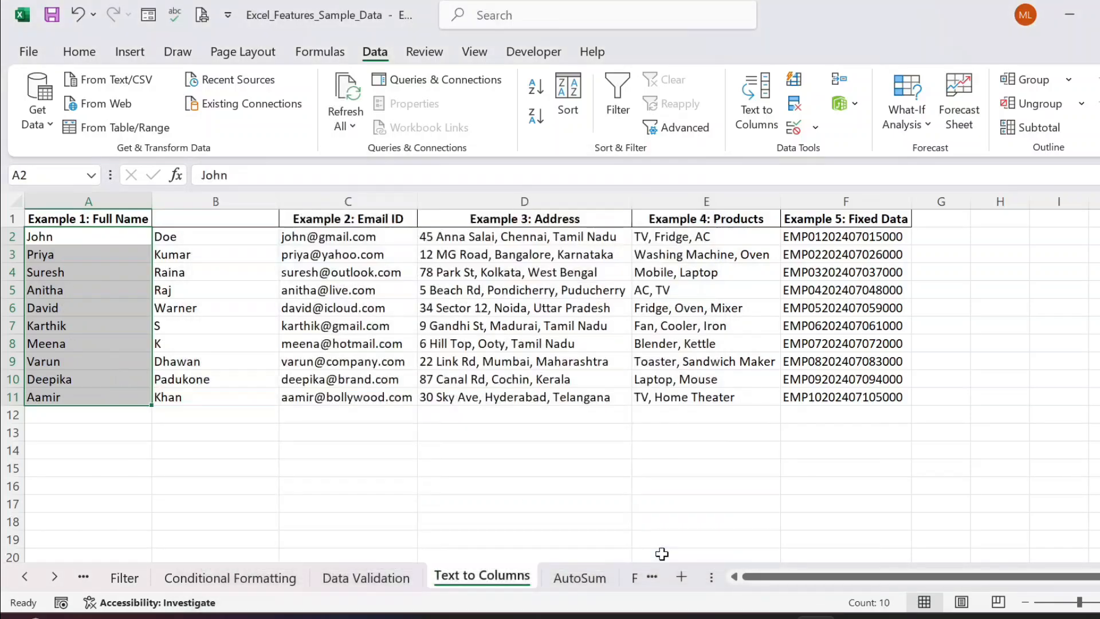
pyautogui.click(94, 235)
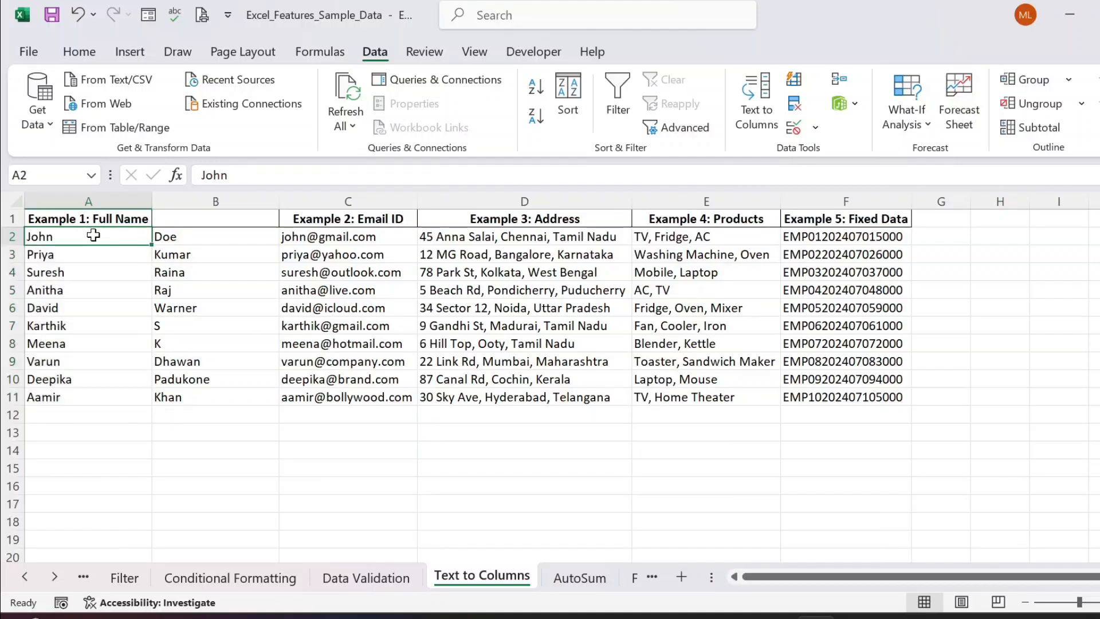
pyautogui.click(182, 237)
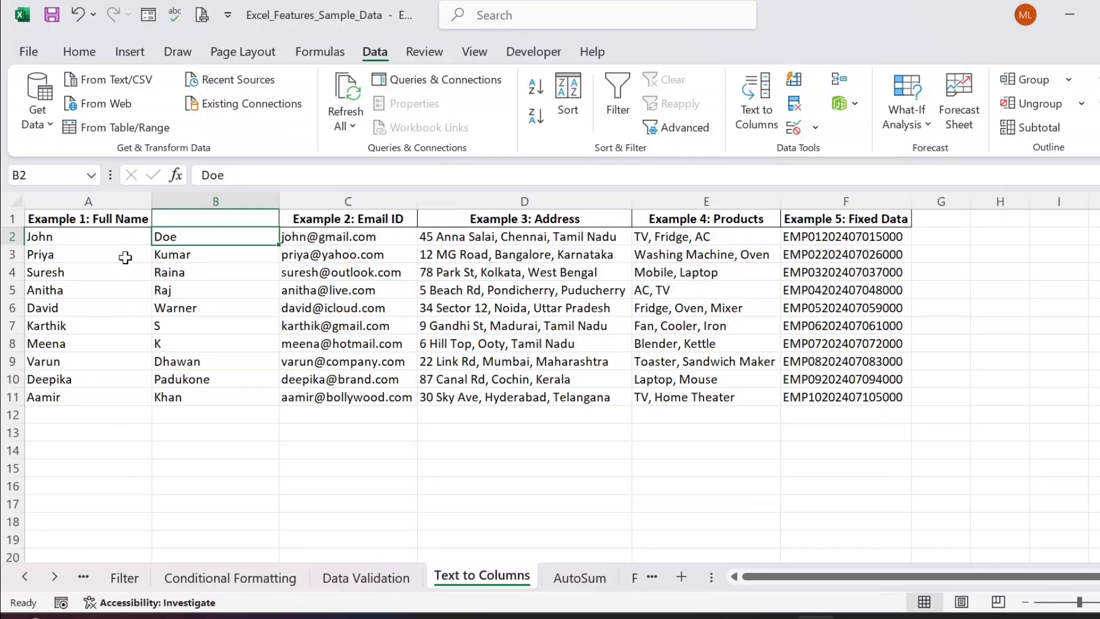
# Step: Insert an empty column between the Email ID and Address columns
pyautogui.click(361, 200)
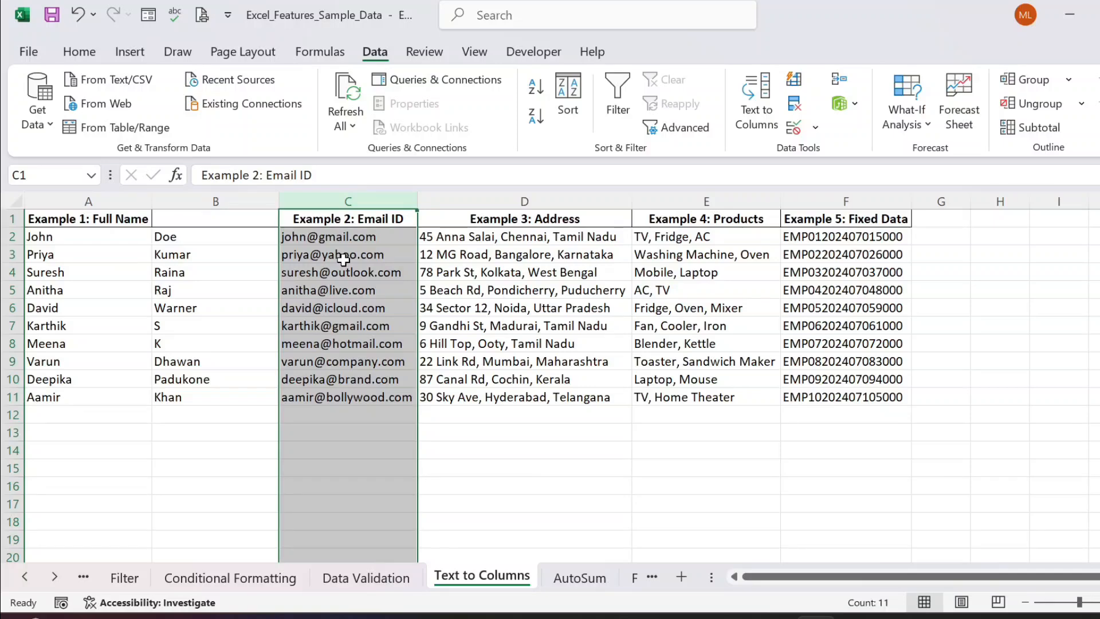
pyautogui.moveTo(481, 202); pyautogui.dragTo(656, 189)
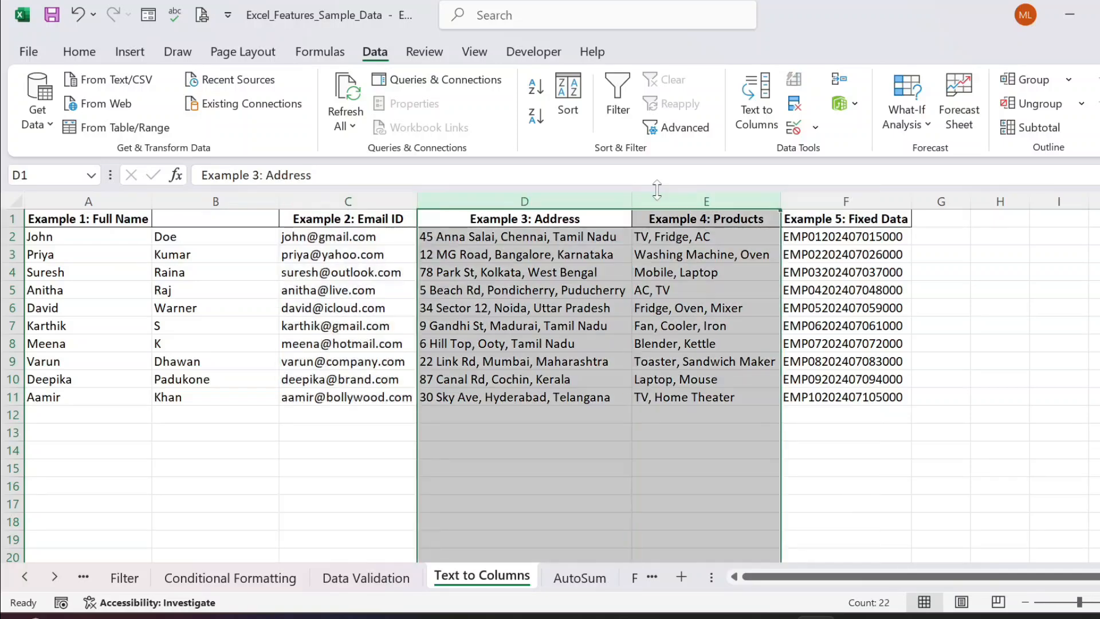
pyautogui.click(610, 201)
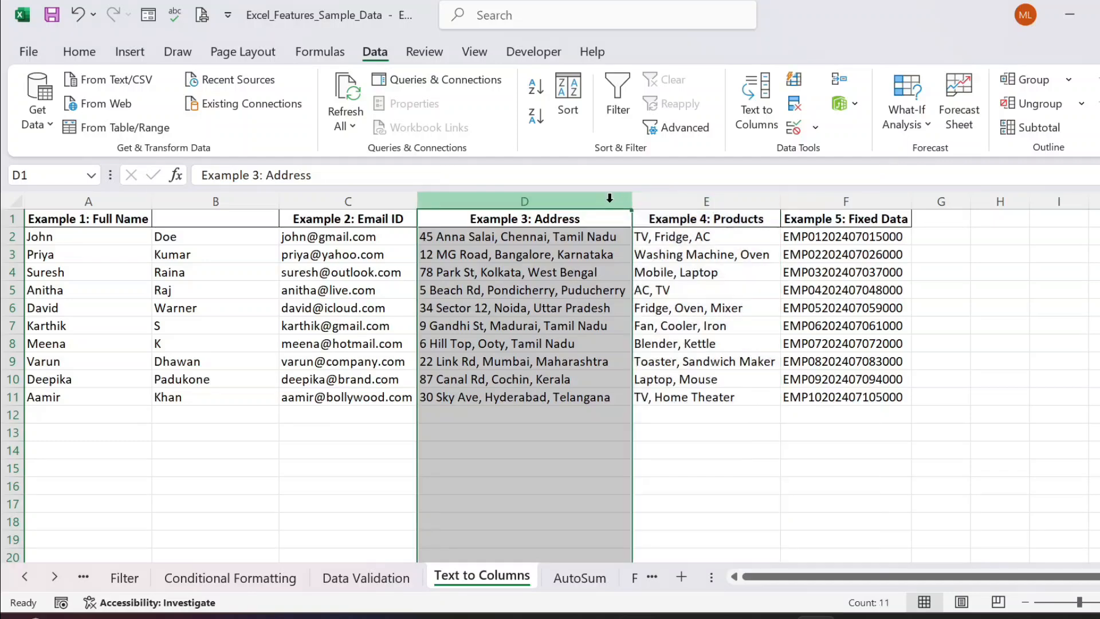
pyautogui.rightClick(611, 202)
pyautogui.click(658, 386)
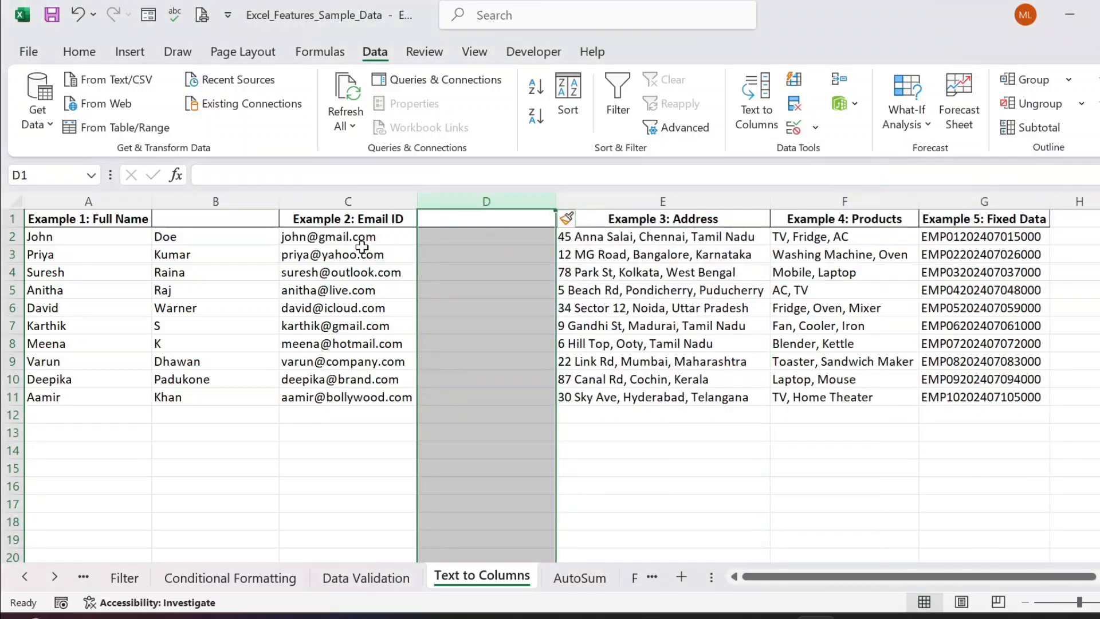
# Step: Split the email IDs in C2:C11 with Text to Columns, as delimited data with Space turned off and @ as the Other delimiter
pyautogui.click(359, 252)
pyautogui.moveTo(359, 240); pyautogui.dragTo(361, 398)
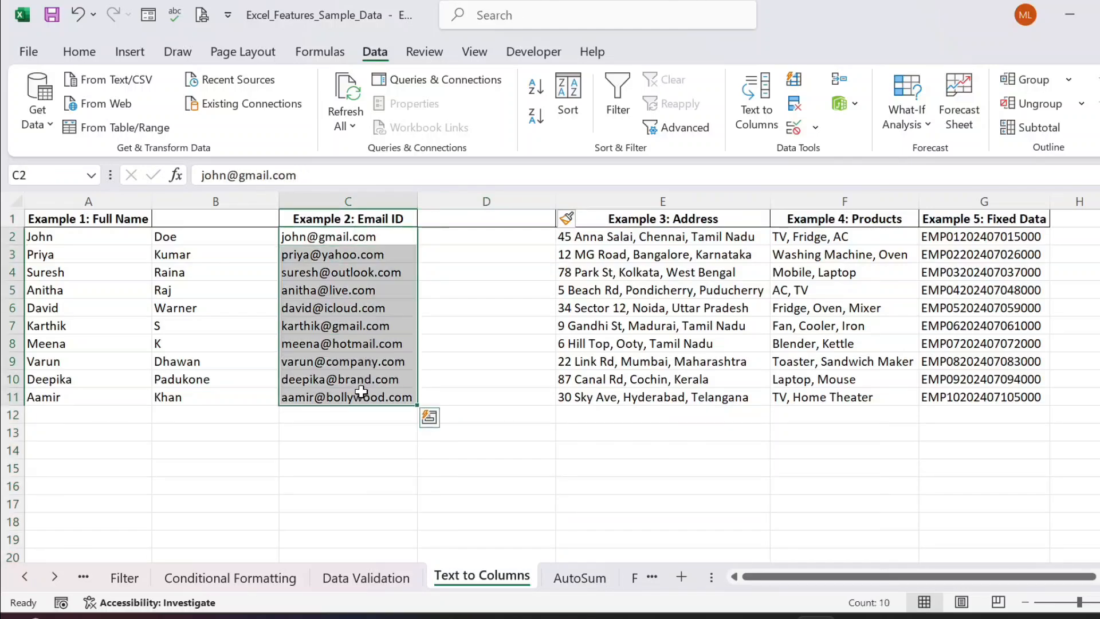
pyautogui.click(756, 102)
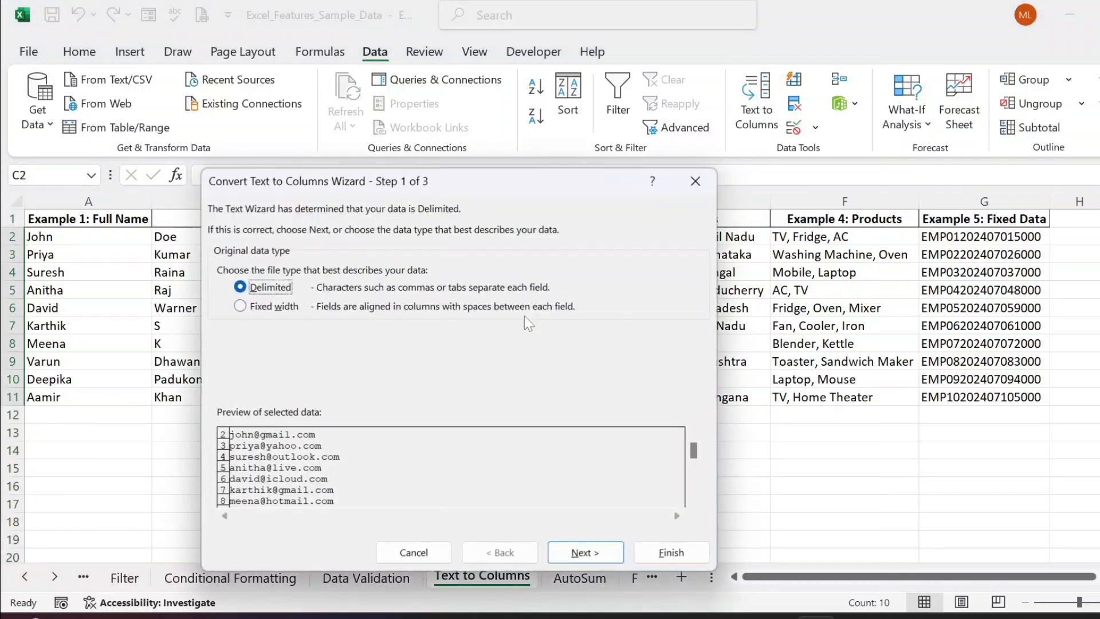
pyautogui.click(585, 552)
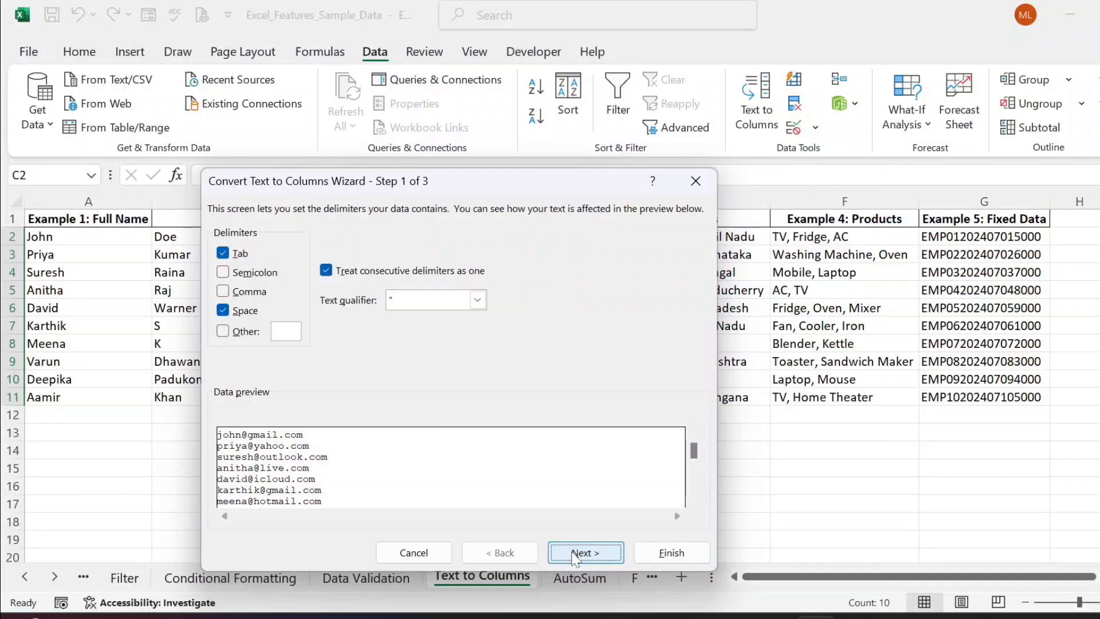
pyautogui.click(223, 310)
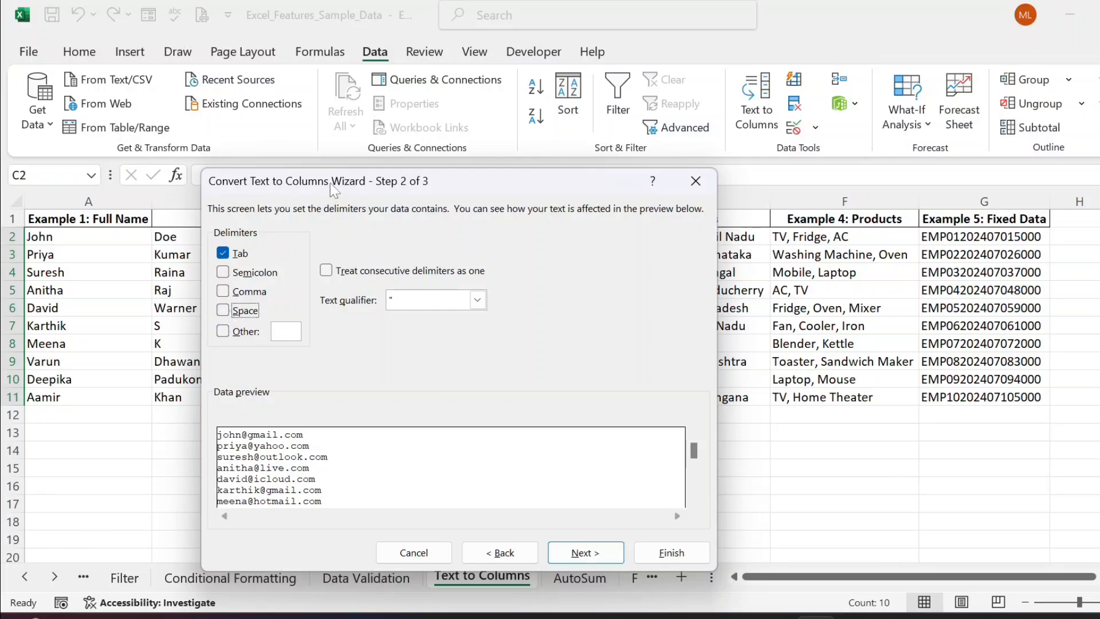
pyautogui.moveTo(330, 183); pyautogui.dragTo(731, 138)
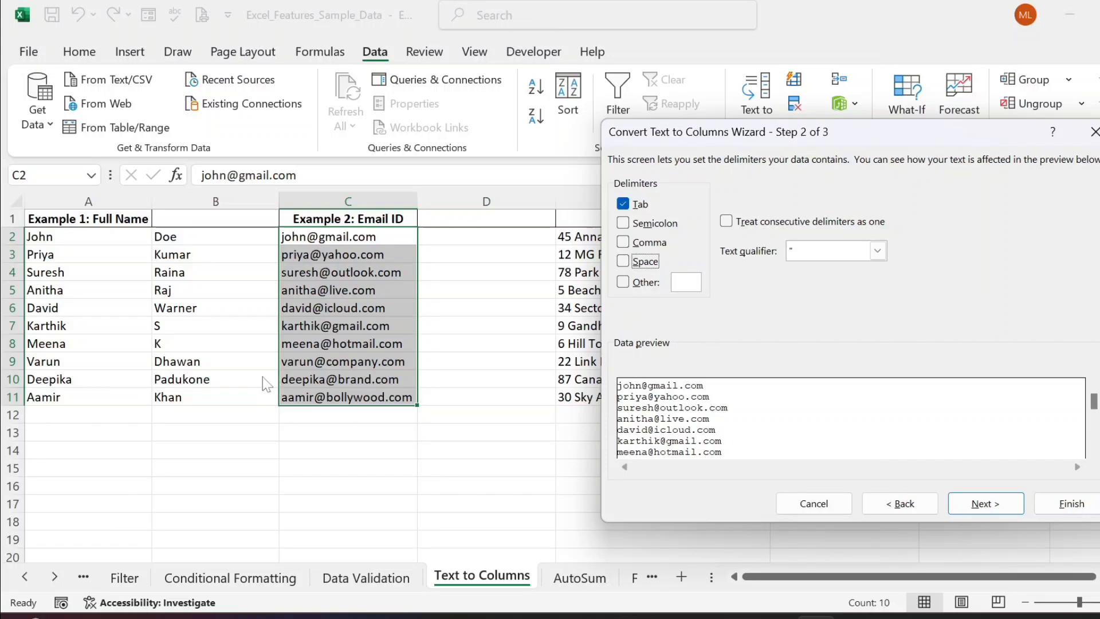
pyautogui.click(628, 281)
pyautogui.write('@')
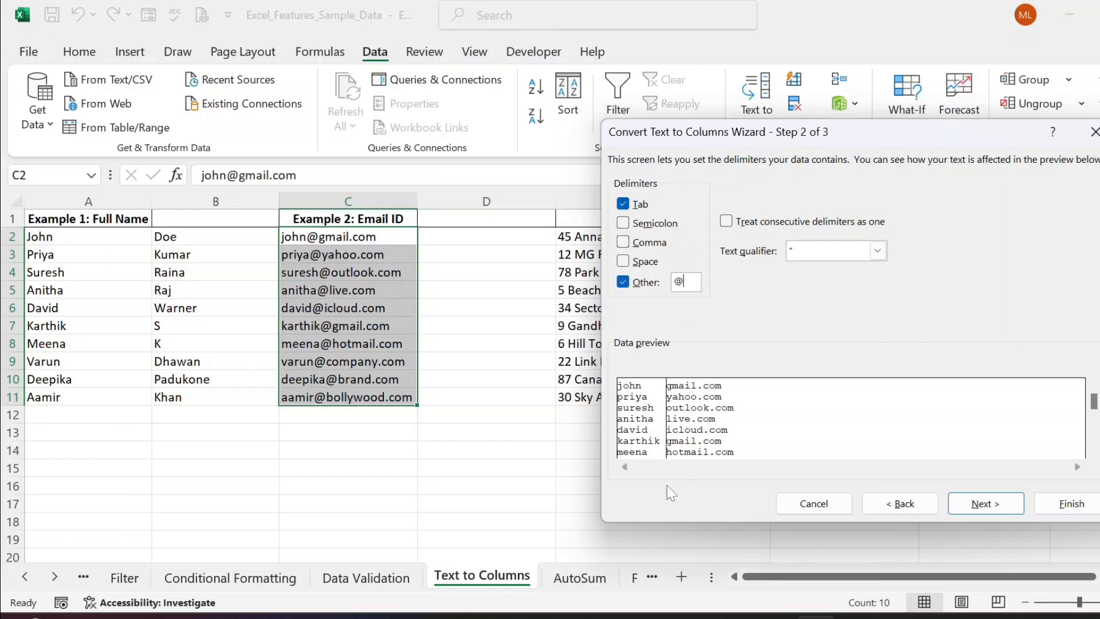
pyautogui.click(1058, 502)
pyautogui.click(384, 295)
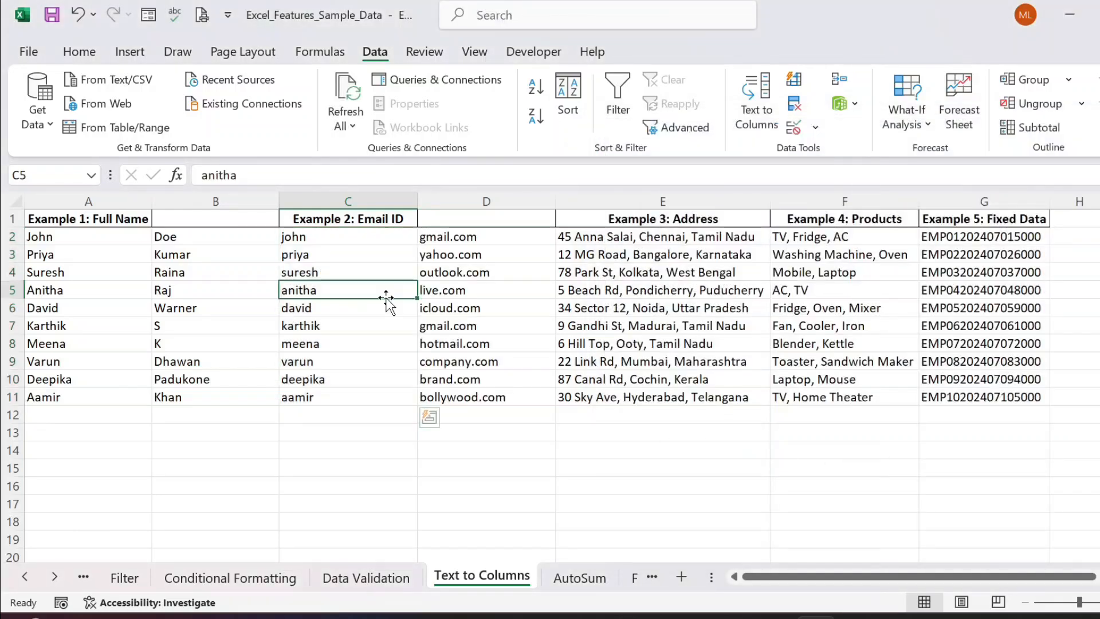
pyautogui.click(473, 304)
# Step: Insert three empty columns between the Address and Products columns
pyautogui.hscroll(2, 474, 304)
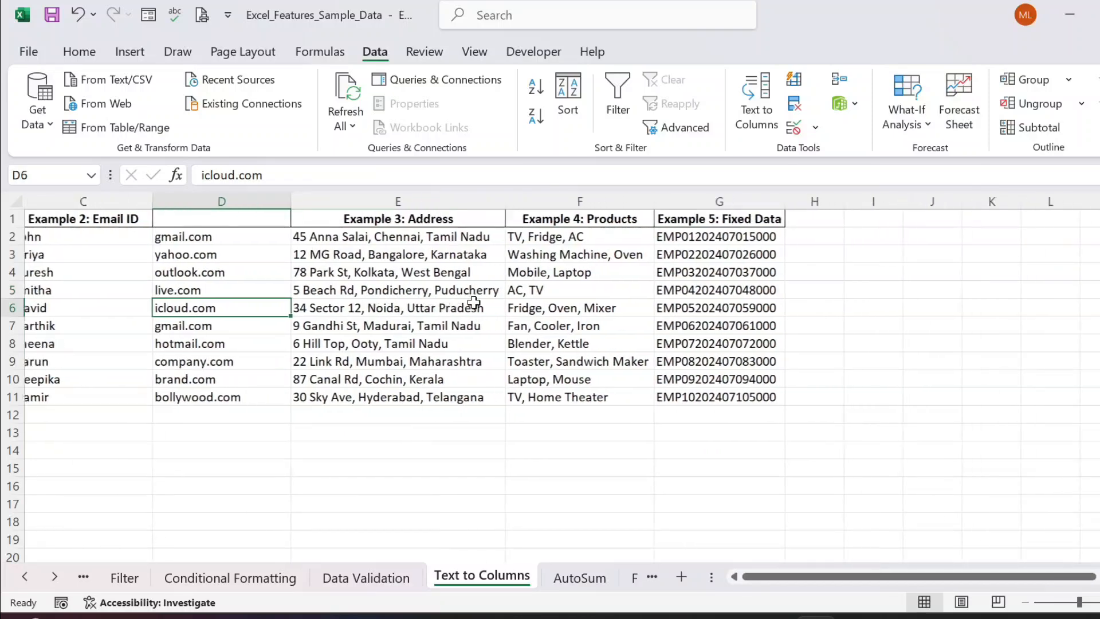
pyautogui.click(367, 201)
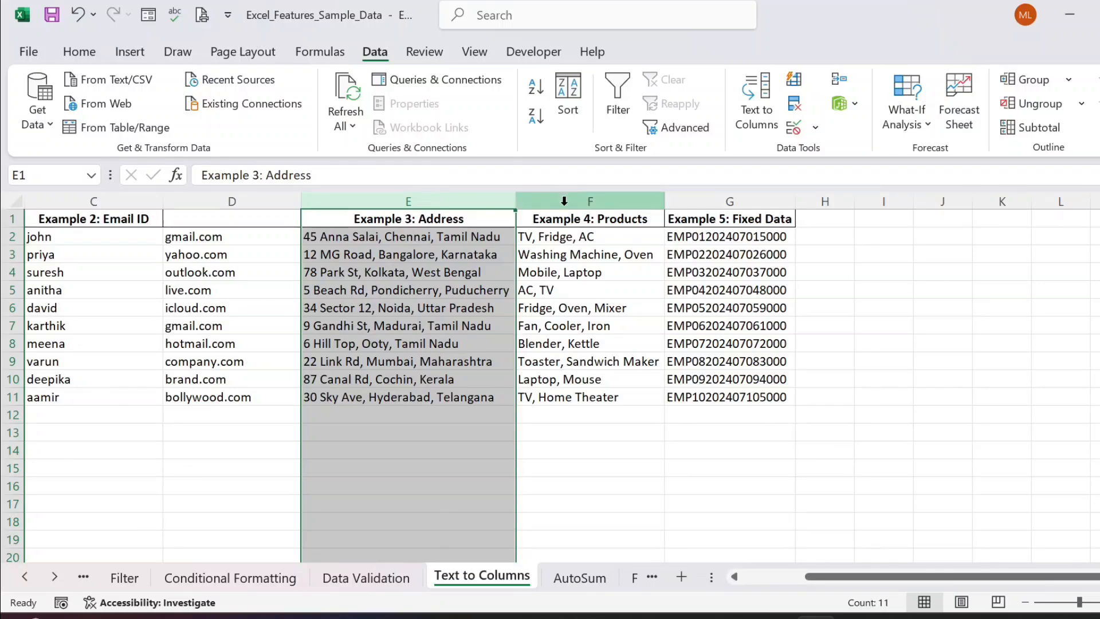
pyautogui.moveTo(565, 196); pyautogui.dragTo(835, 189)
pyautogui.rightClick(836, 192)
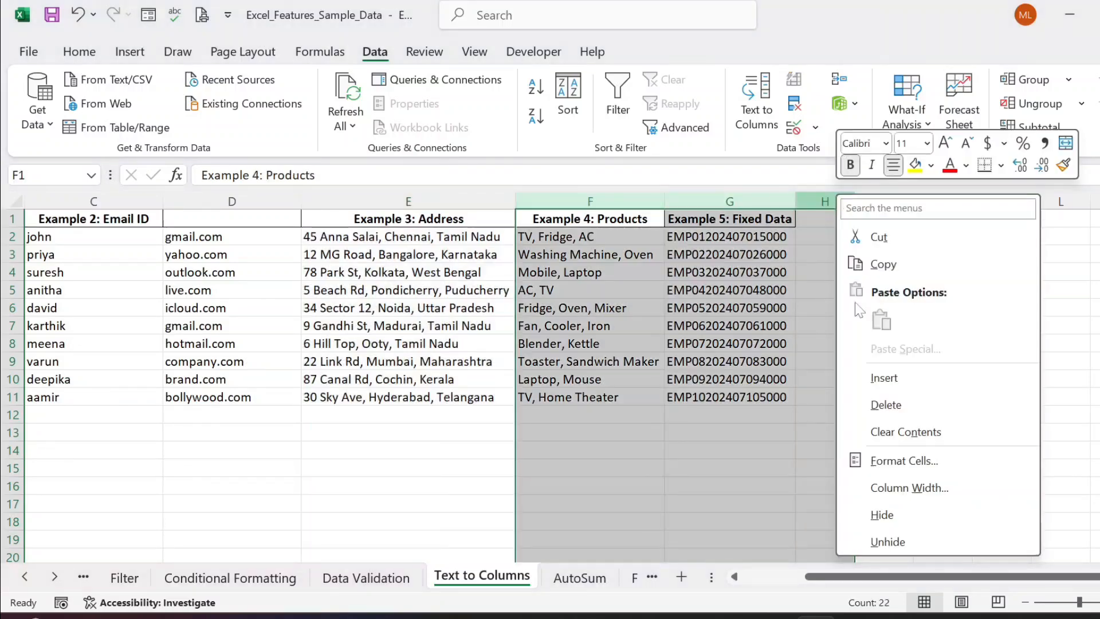
pyautogui.click(882, 373)
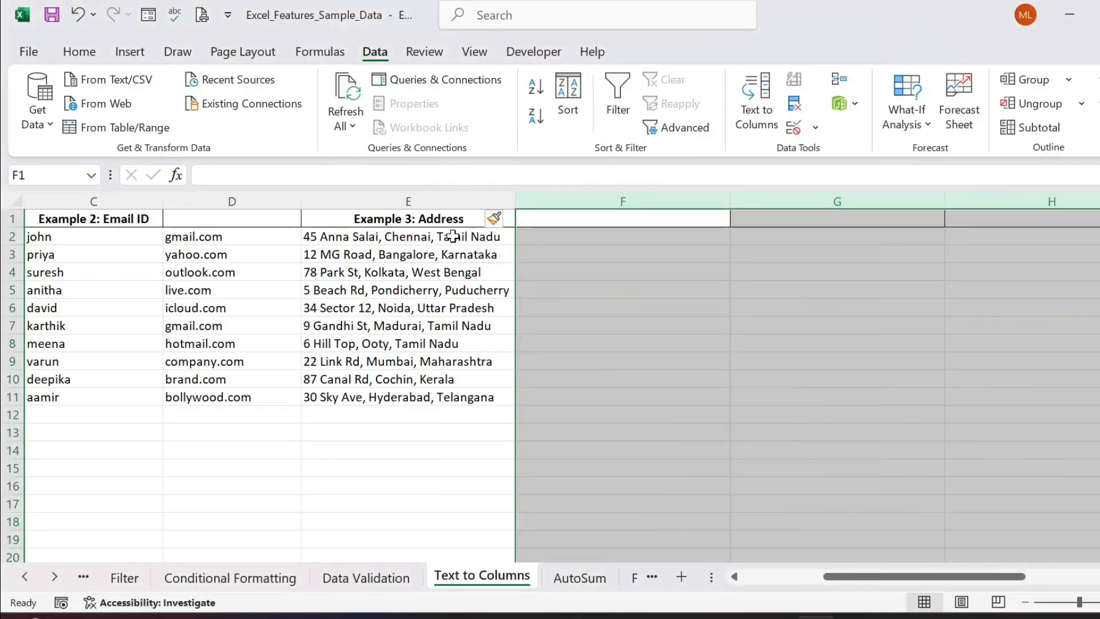
# Step: Split the addresses in E2:E11 with Text to Columns, as delimited data with Comma turned on and the Other delimiter turned off
pyautogui.moveTo(464, 235); pyautogui.dragTo(438, 398)
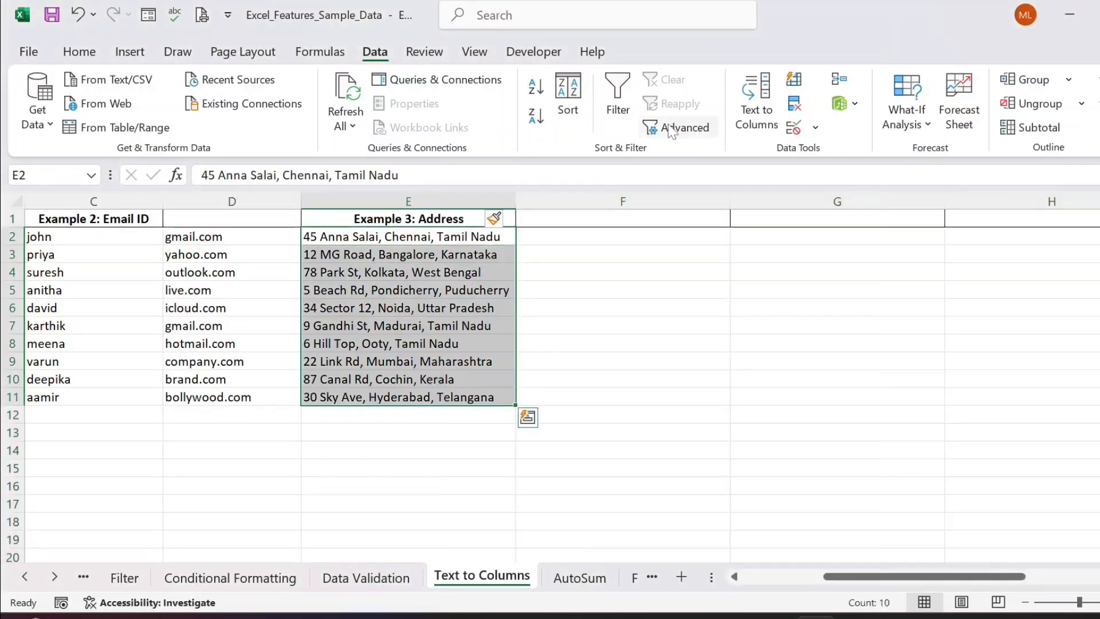
pyautogui.click(744, 109)
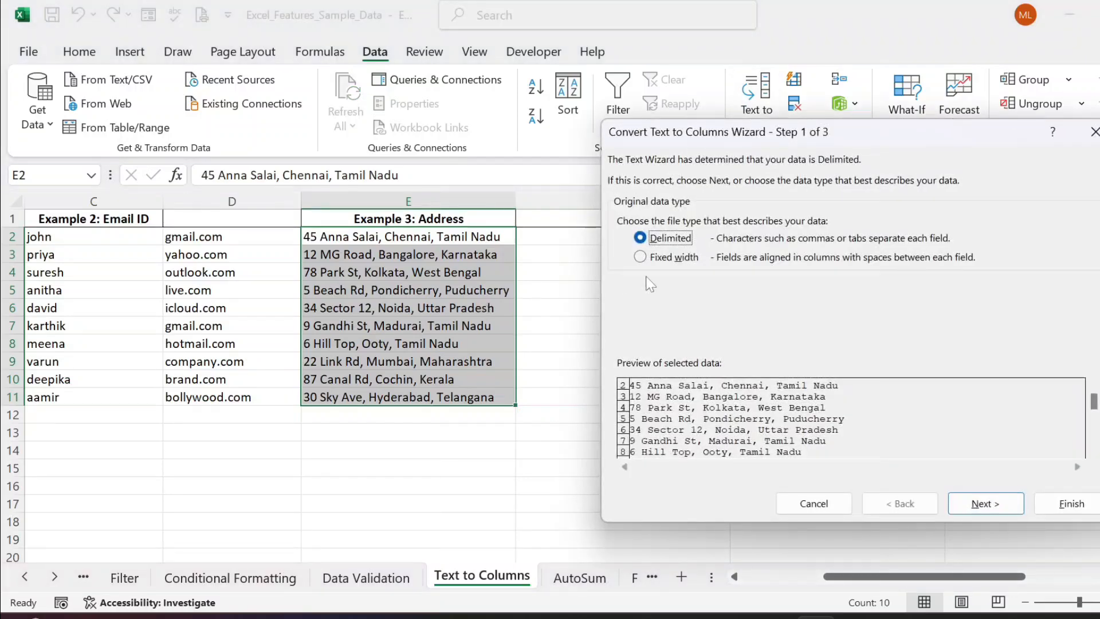
pyautogui.click(979, 503)
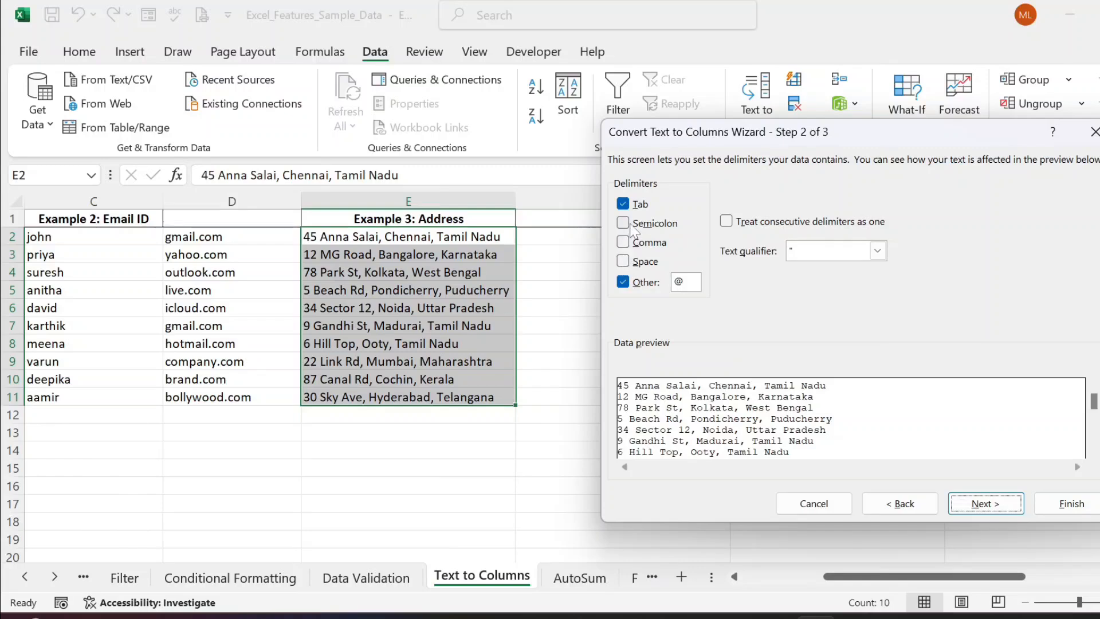
pyautogui.click(623, 242)
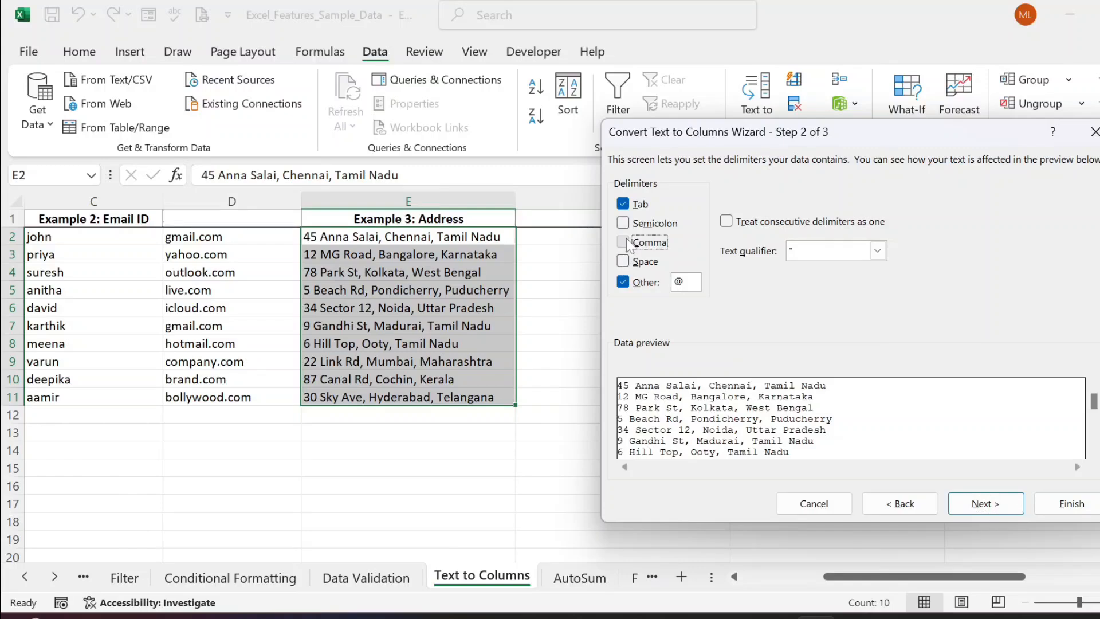
pyautogui.click(623, 282)
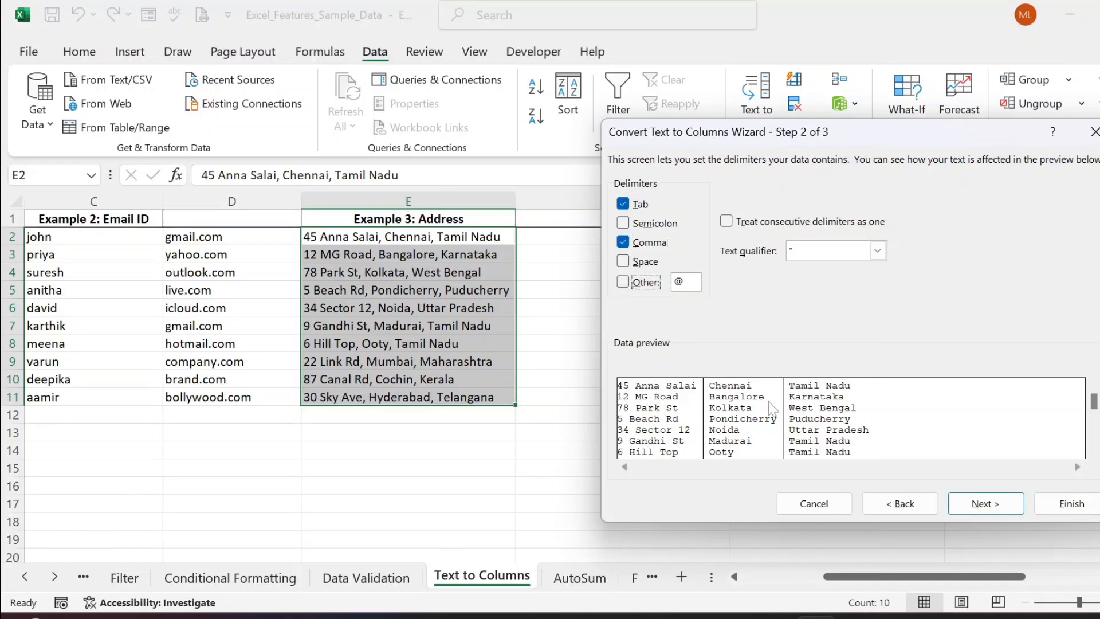
pyautogui.click(1068, 503)
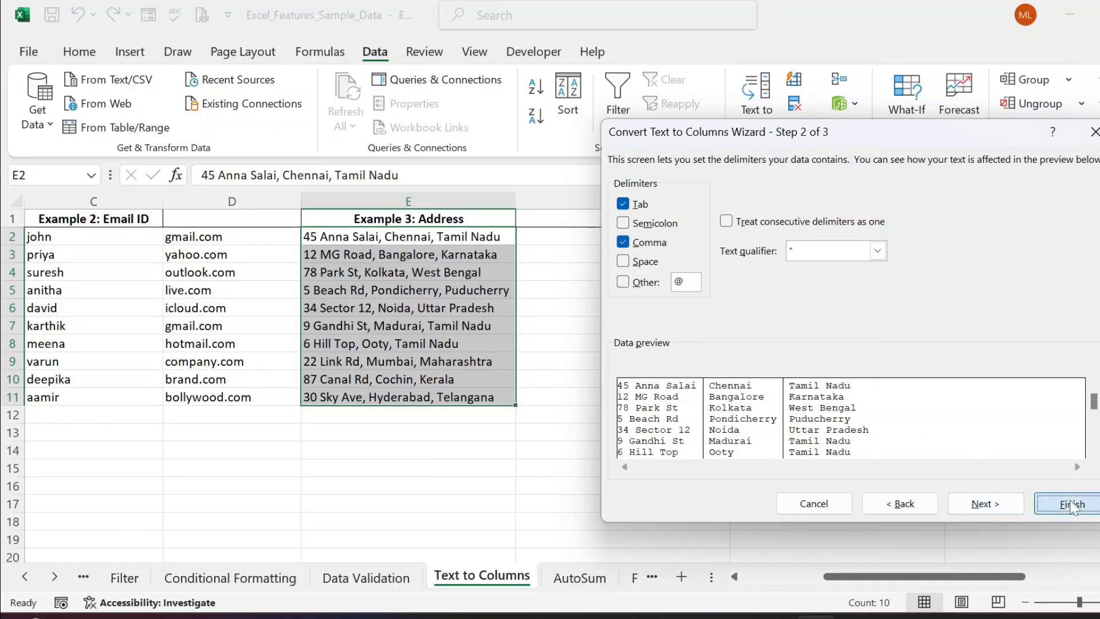
pyautogui.click(754, 363)
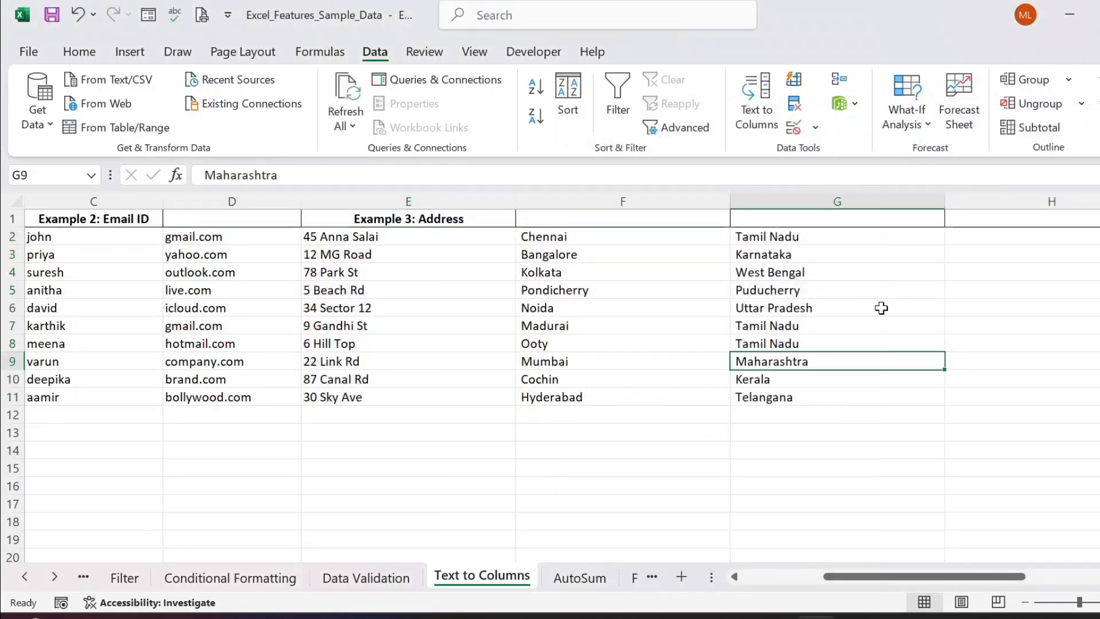
# Step: Split the Fixed Data codes in J2:J11 with Text to Columns, as fixed-width data with one column break after the sixth character
pyautogui.hscroll(5, 881, 308)
pyautogui.hscroll(5, 881, 308)
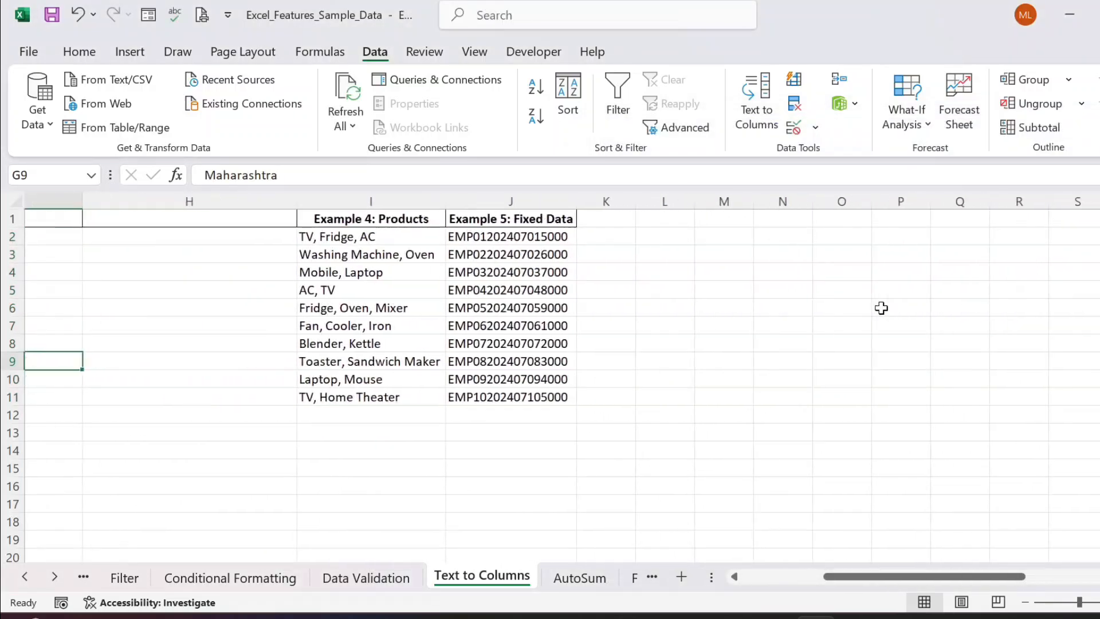
pyautogui.click(468, 202)
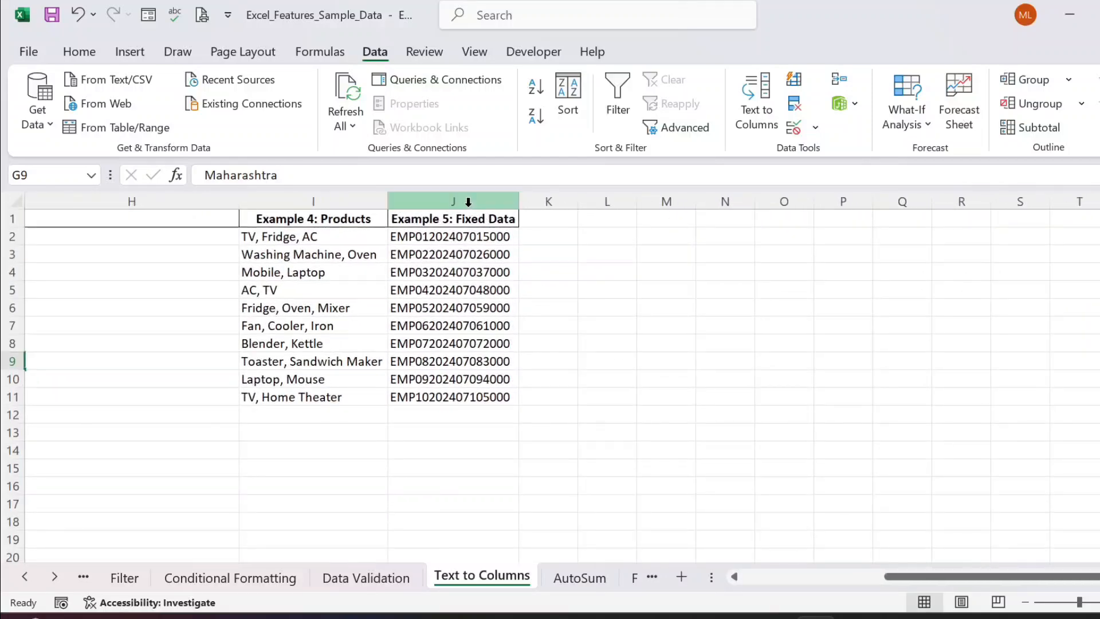
pyautogui.click(427, 241)
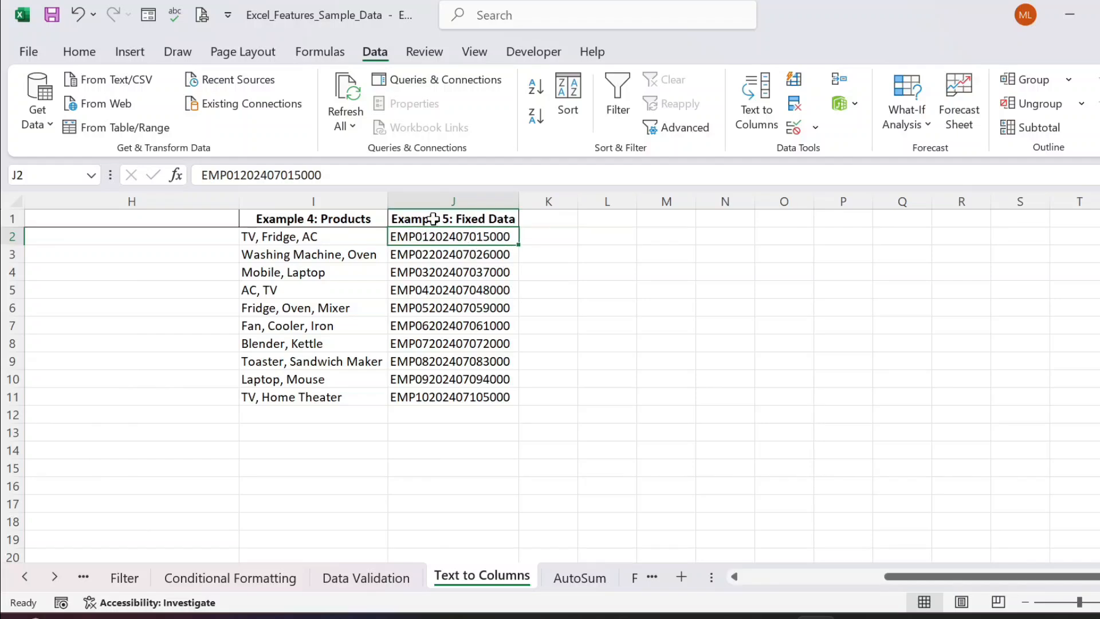
pyautogui.keyDown('shift'); pyautogui.click(430, 395); pyautogui.keyUp('shift')
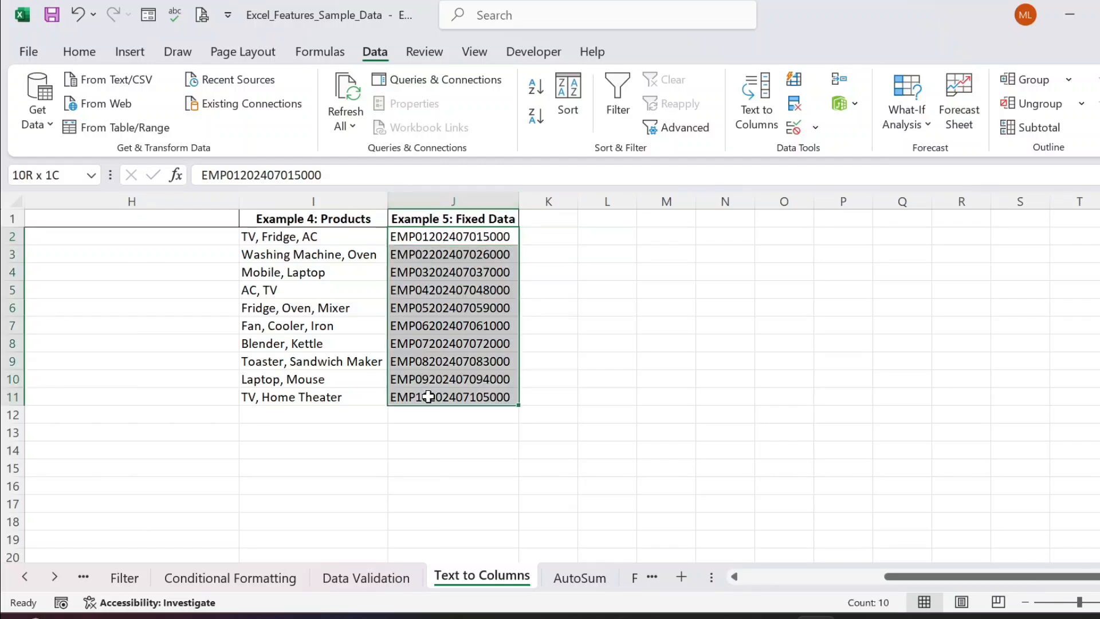
pyautogui.click(755, 120)
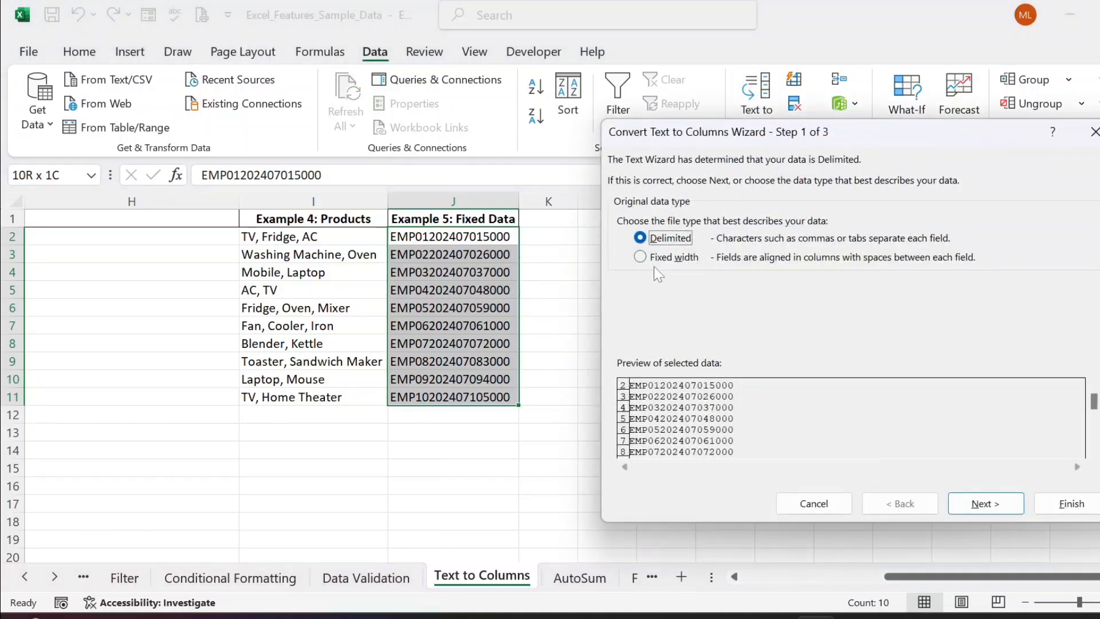
pyautogui.click(641, 257)
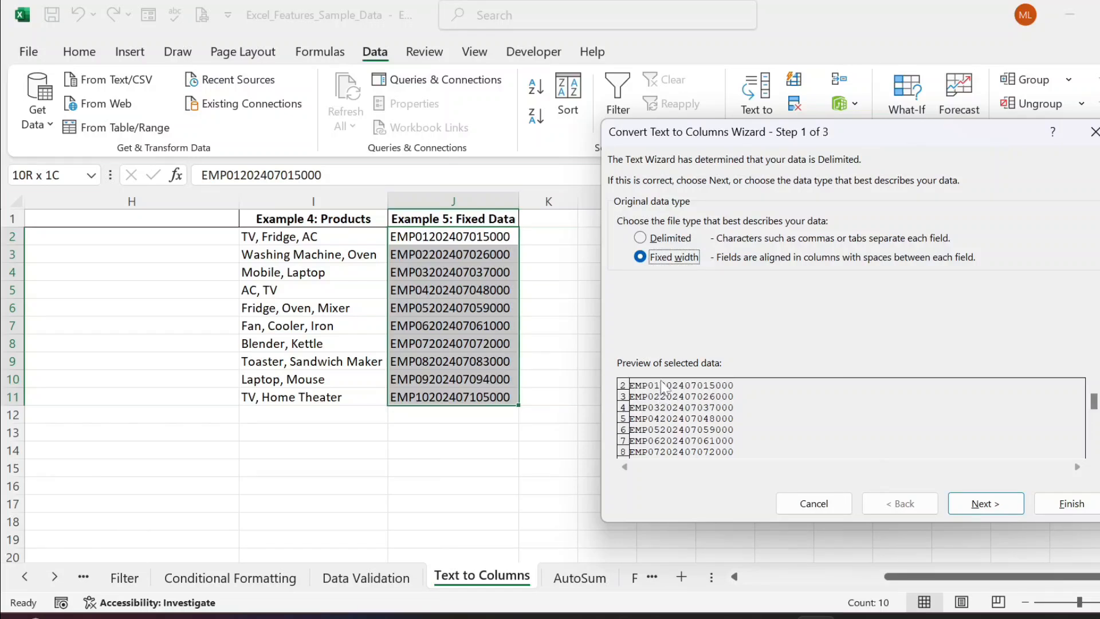
pyautogui.click(977, 503)
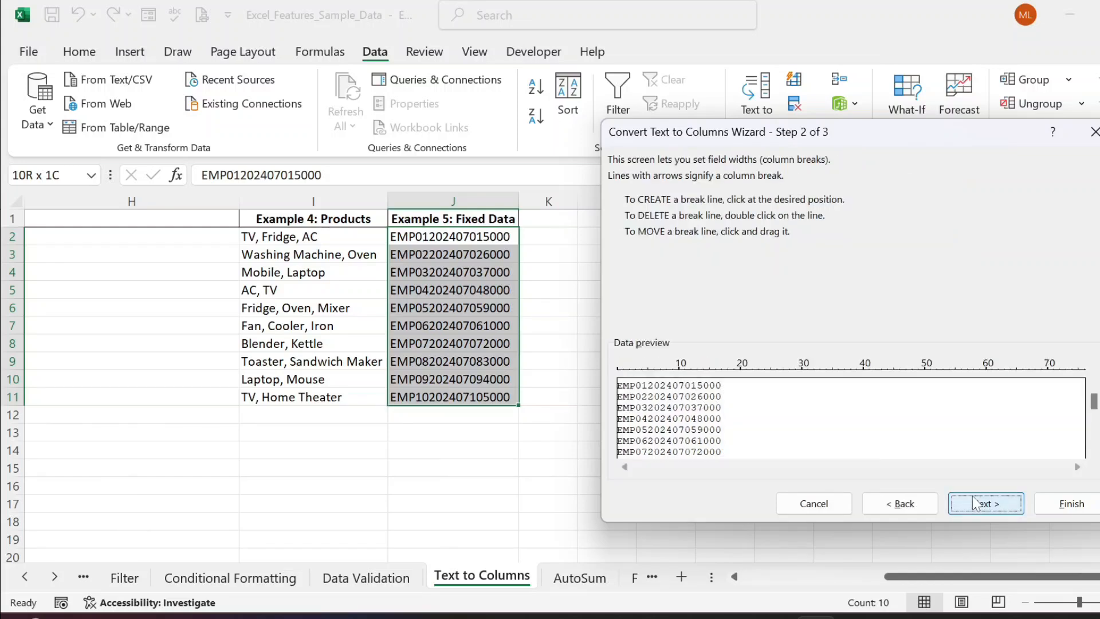
pyautogui.click(654, 391)
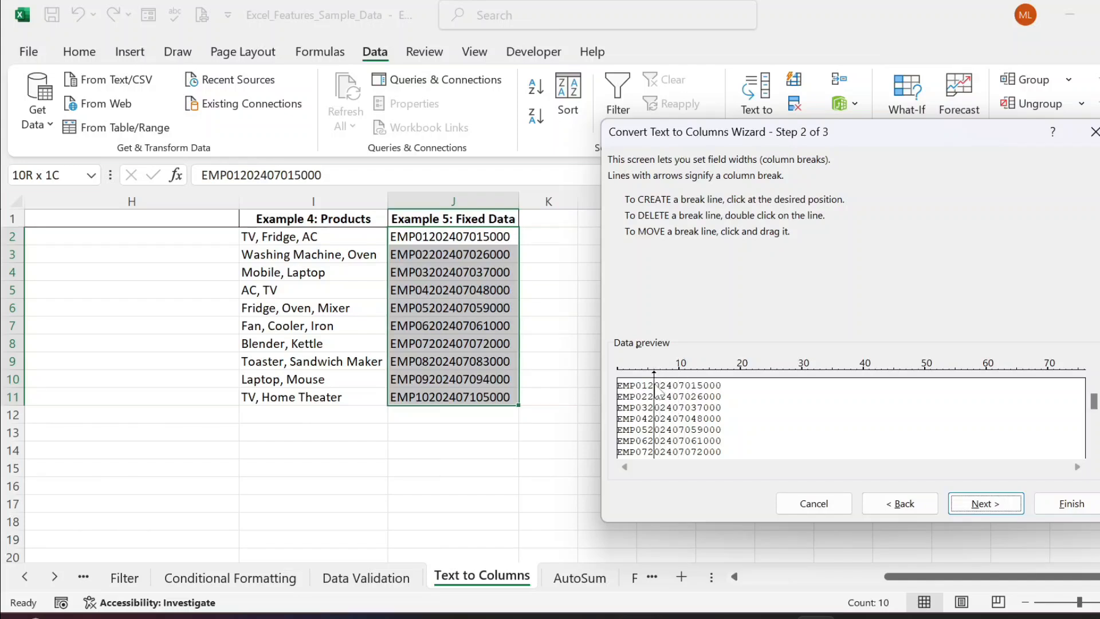
pyautogui.click(1071, 503)
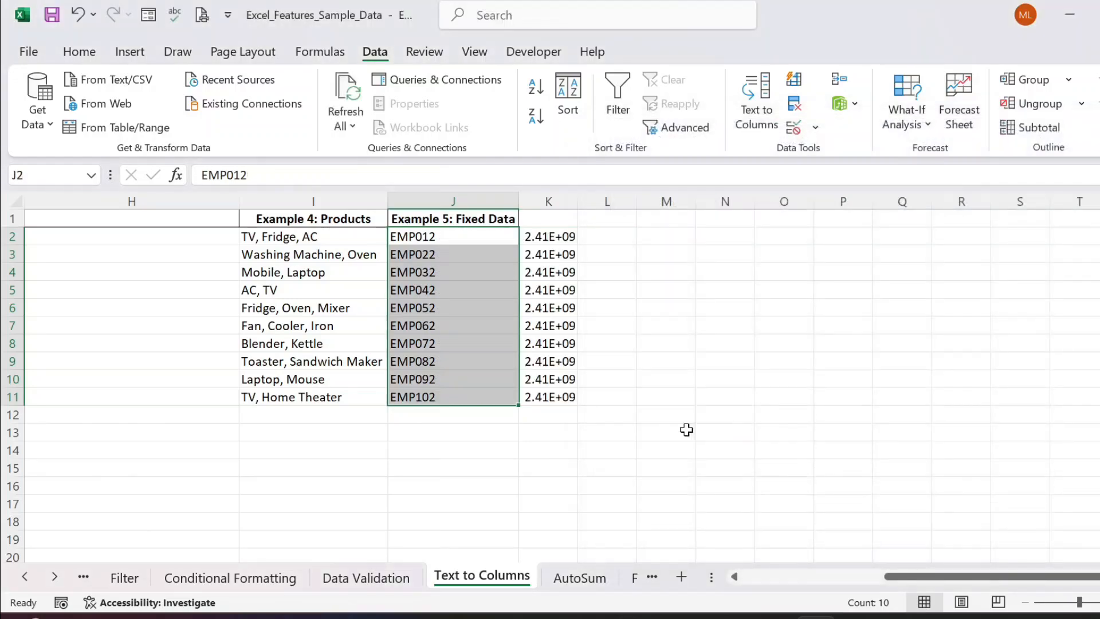
# Step: AutoFit the width of column K and select the numbers split off from the Fixed Data codes
pyautogui.doubleClick(578, 202)
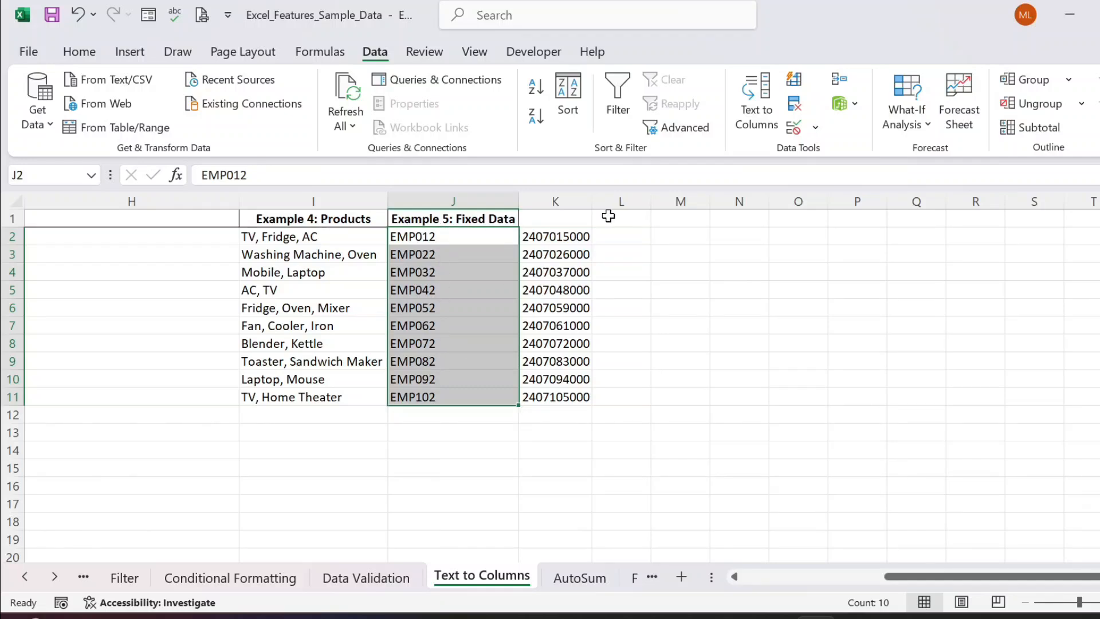
pyautogui.click(567, 232)
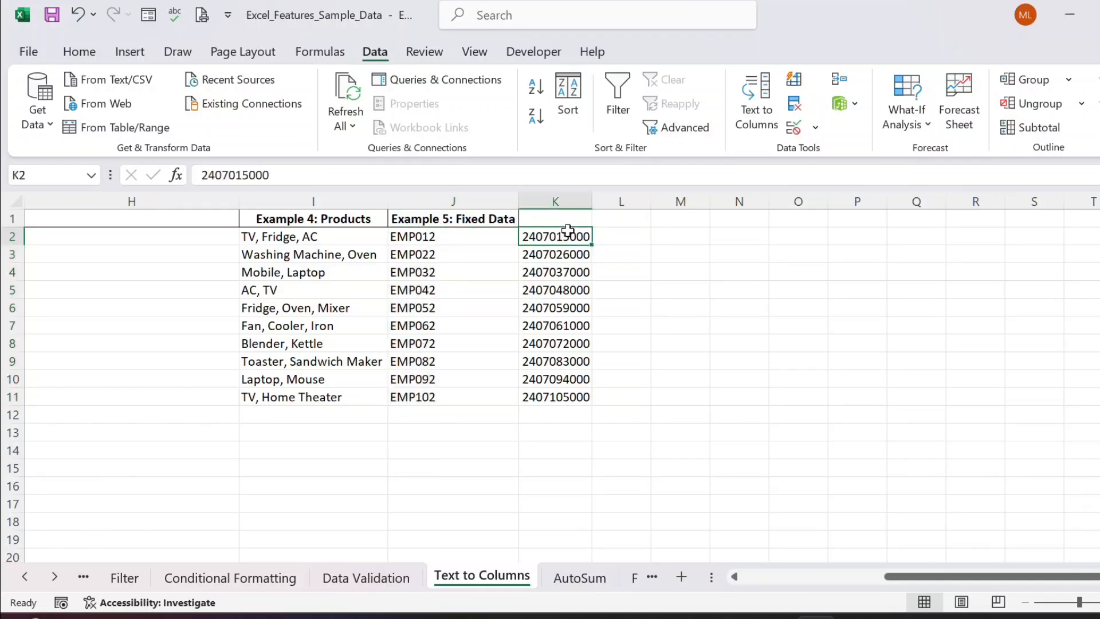
pyautogui.keyDown('shift'); pyautogui.click(559, 407); pyautogui.keyUp('shift')
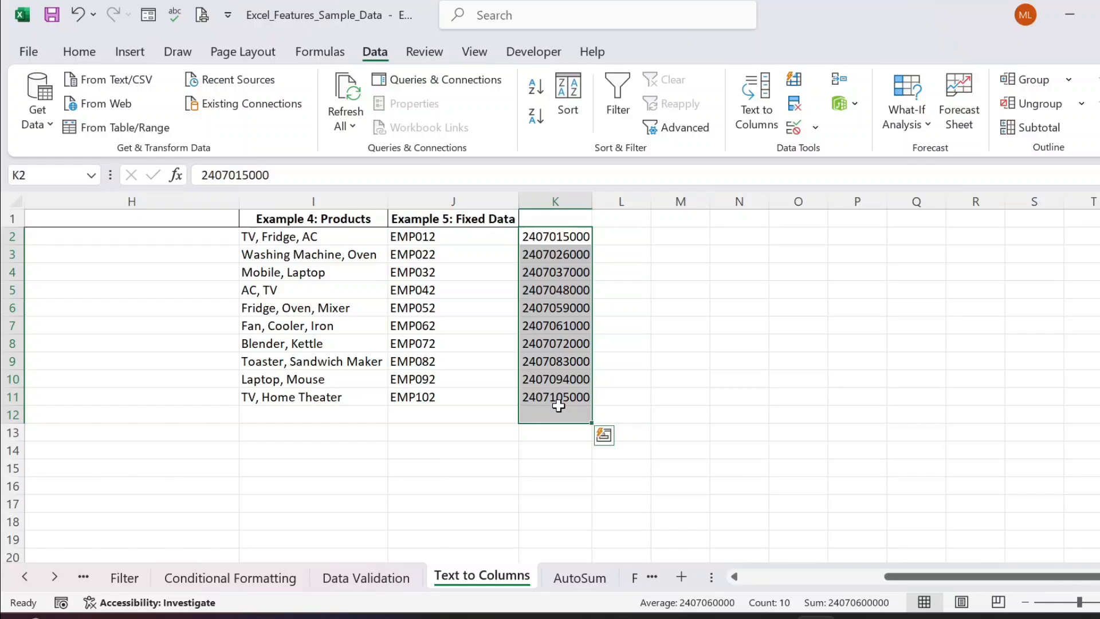
pyautogui.click(534, 362)
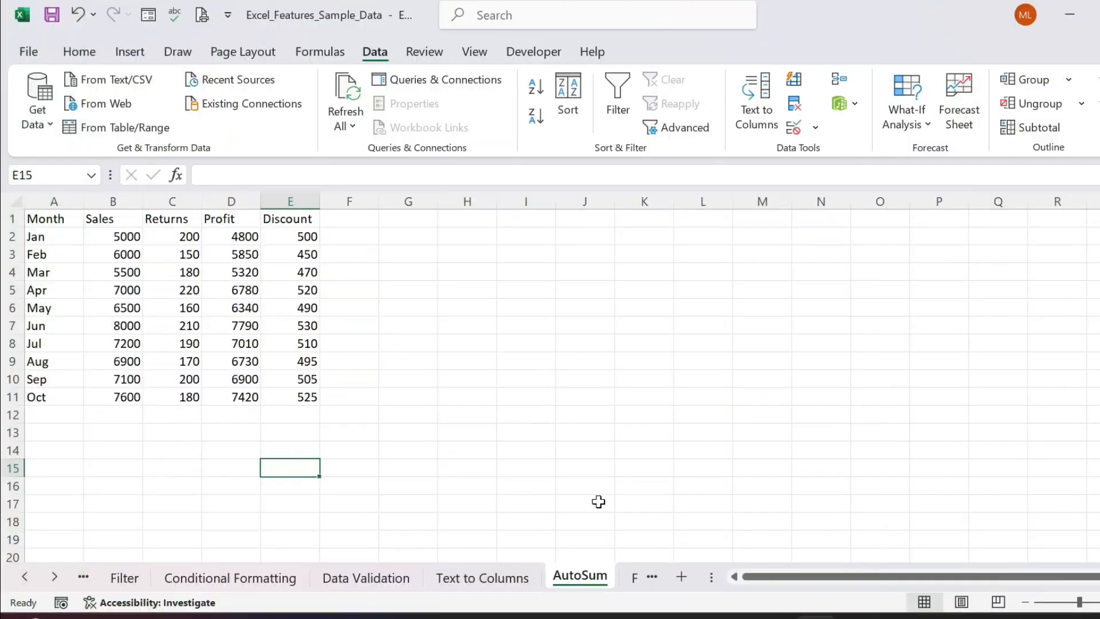
# Step: Total the Sales values B2:B11 in B12 with AutoSum's Sum function
pyautogui.click(538, 378)
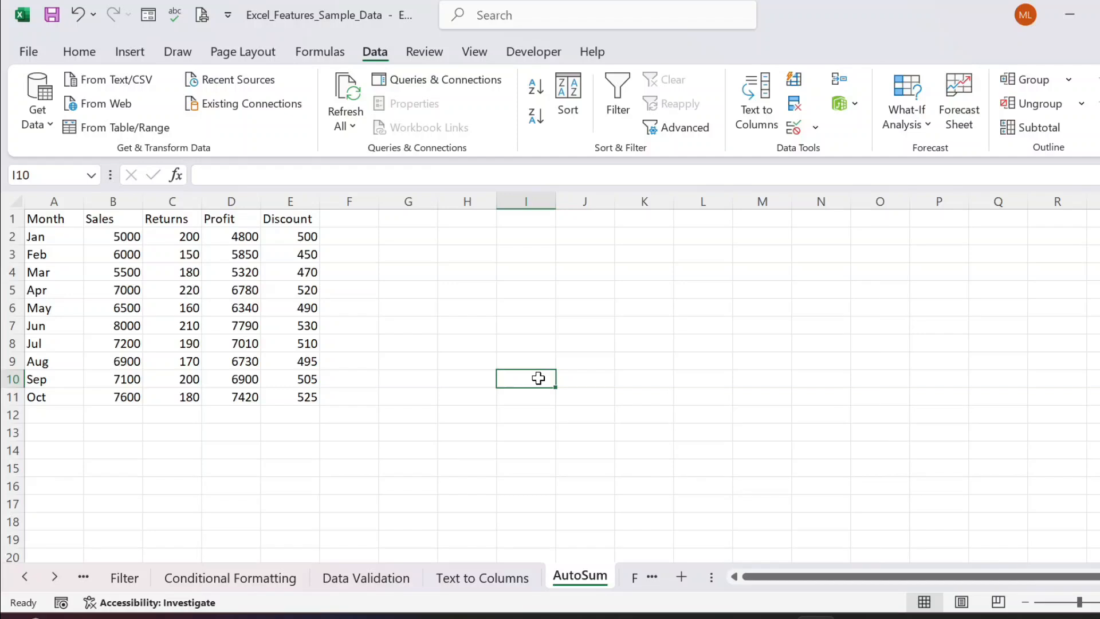
pyautogui.click(476, 412)
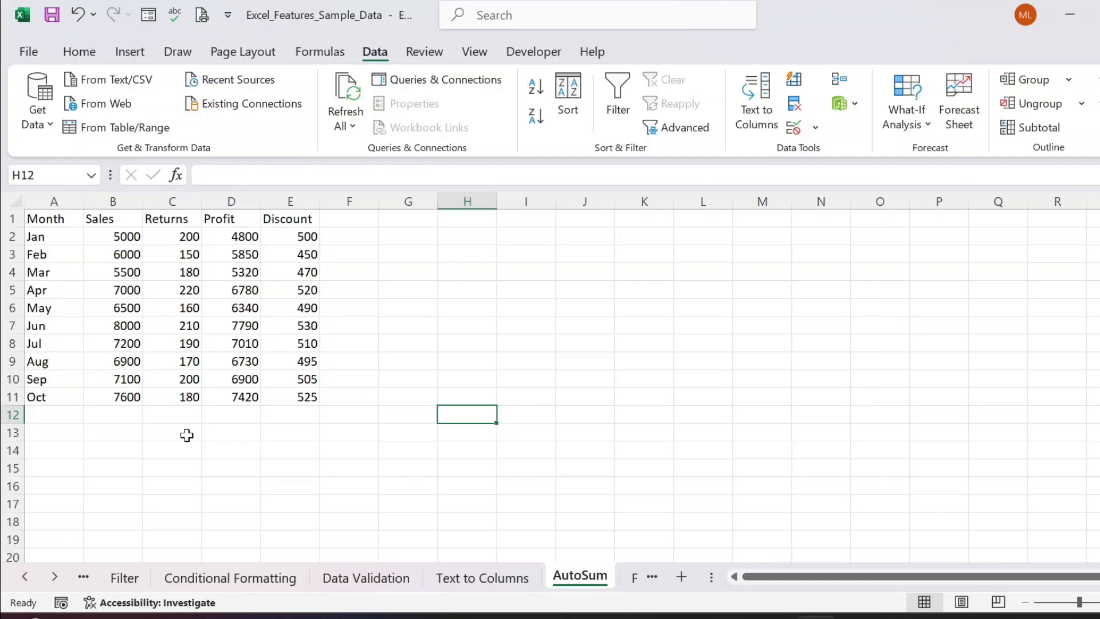
pyautogui.click(125, 416)
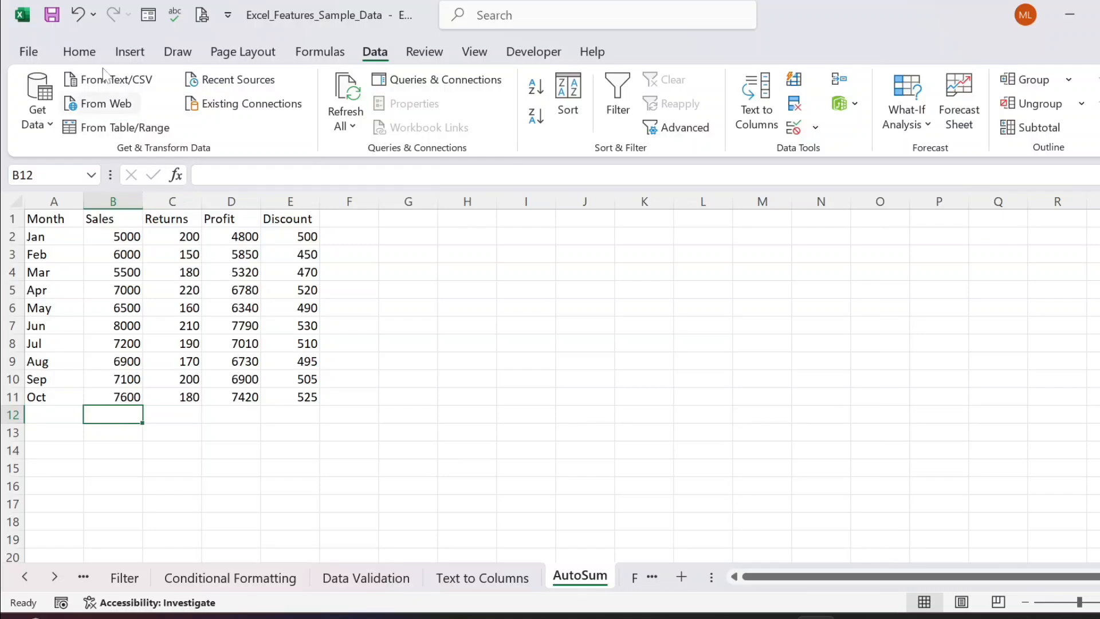
pyautogui.click(92, 50)
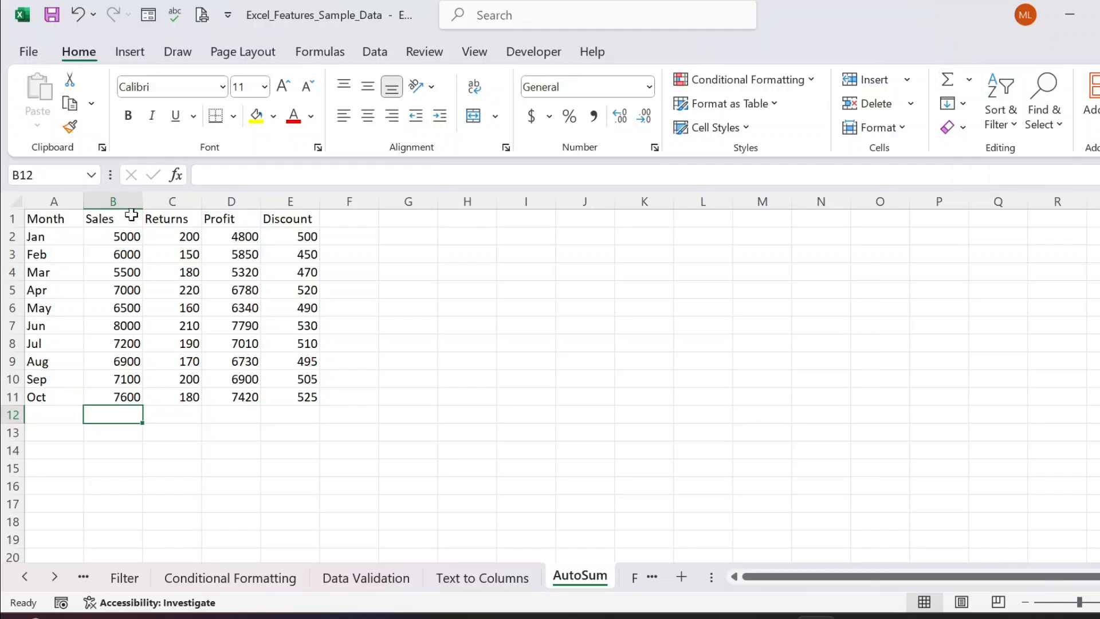
pyautogui.click(118, 255)
pyautogui.moveTo(117, 236); pyautogui.dragTo(118, 395)
pyautogui.click(111, 414)
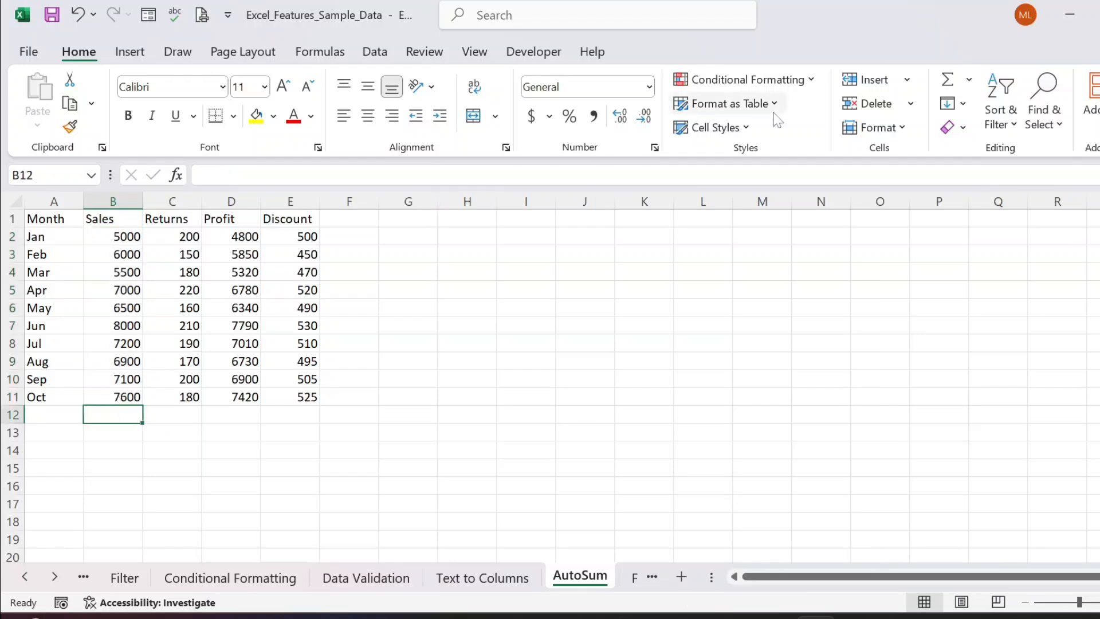
pyautogui.click(967, 81)
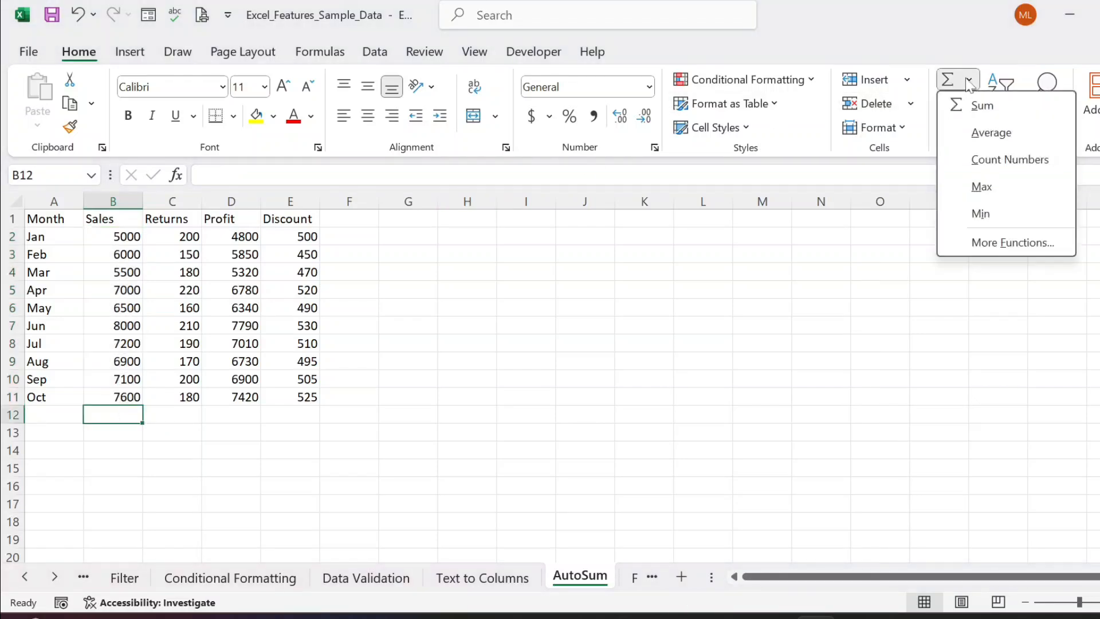
pyautogui.click(981, 105)
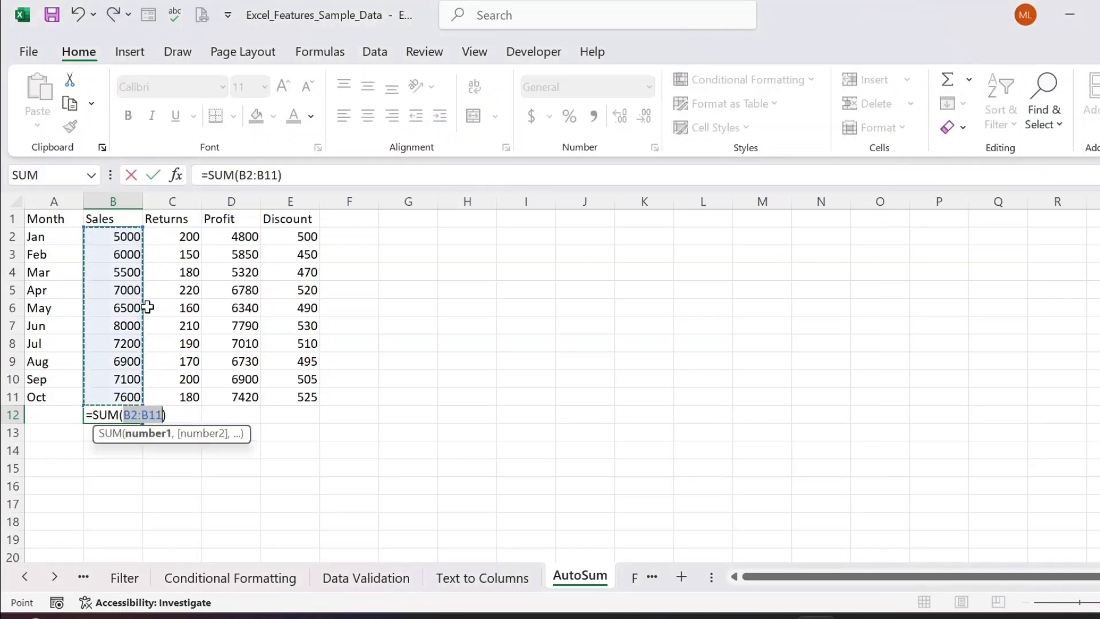
pyautogui.press('Return')
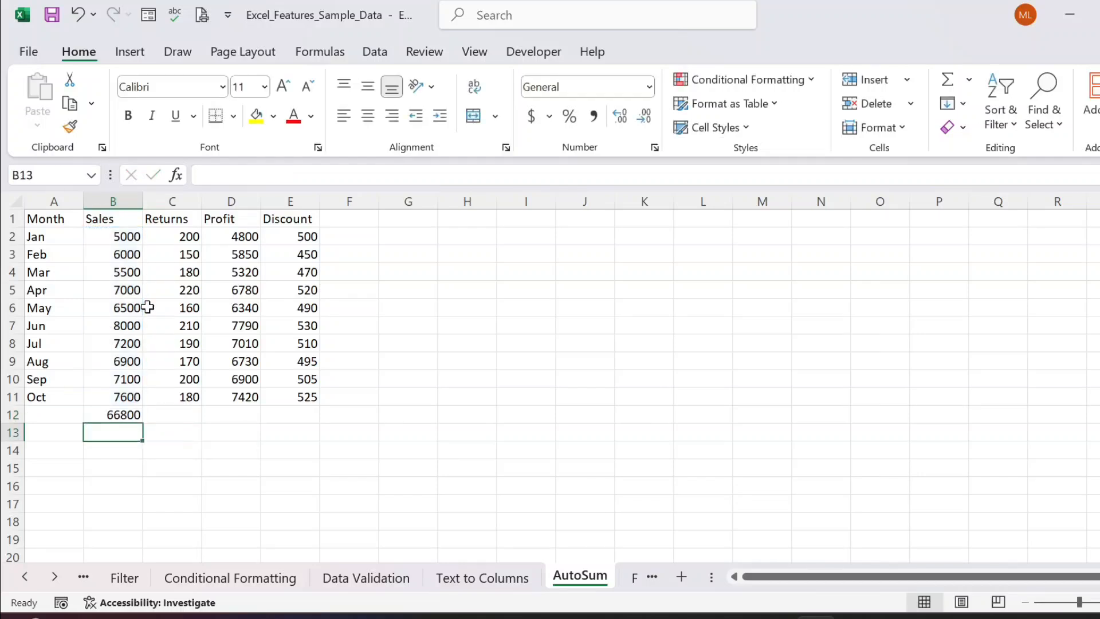
# Step: Average the Returns values C2:C11 in C12 with AutoSum's Average function
pyautogui.click(94, 415)
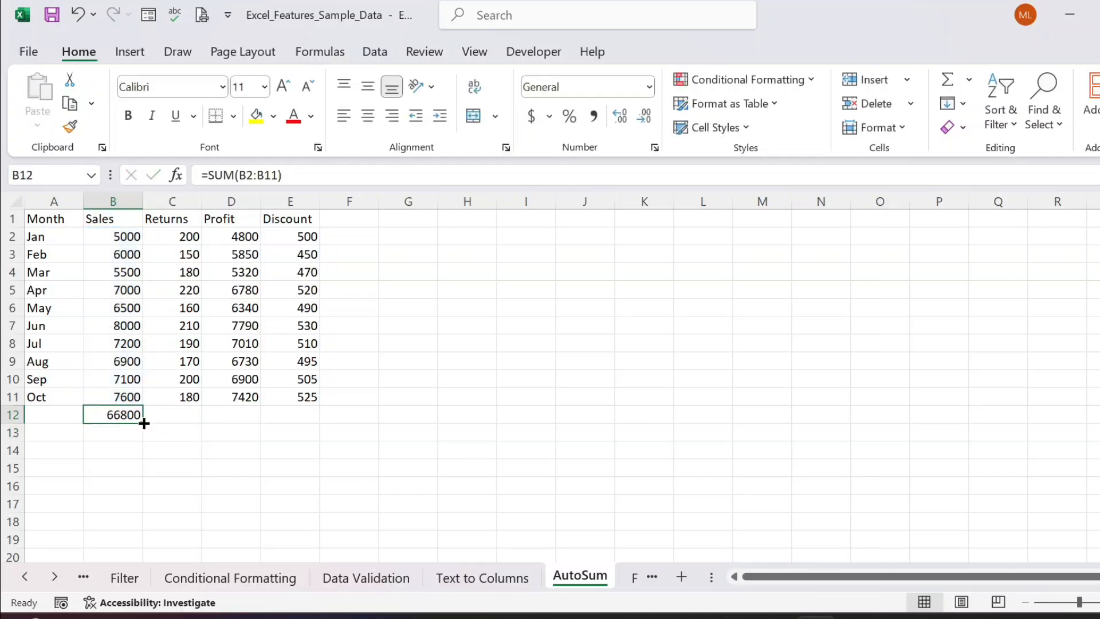
pyautogui.click(160, 414)
pyautogui.moveTo(167, 237); pyautogui.dragTo(165, 392)
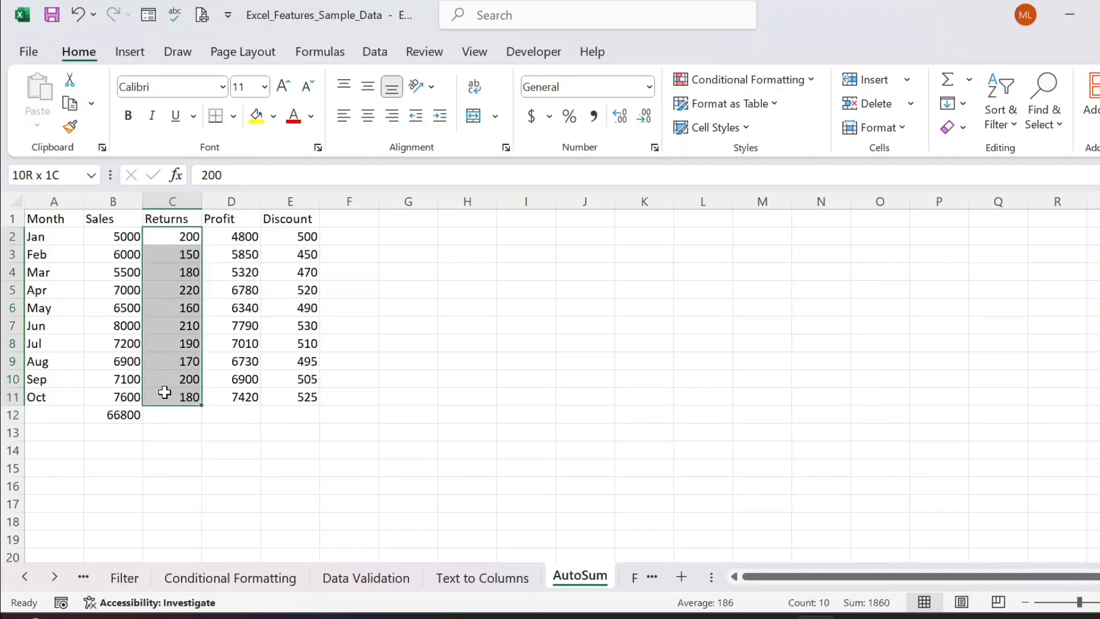
pyautogui.click(179, 414)
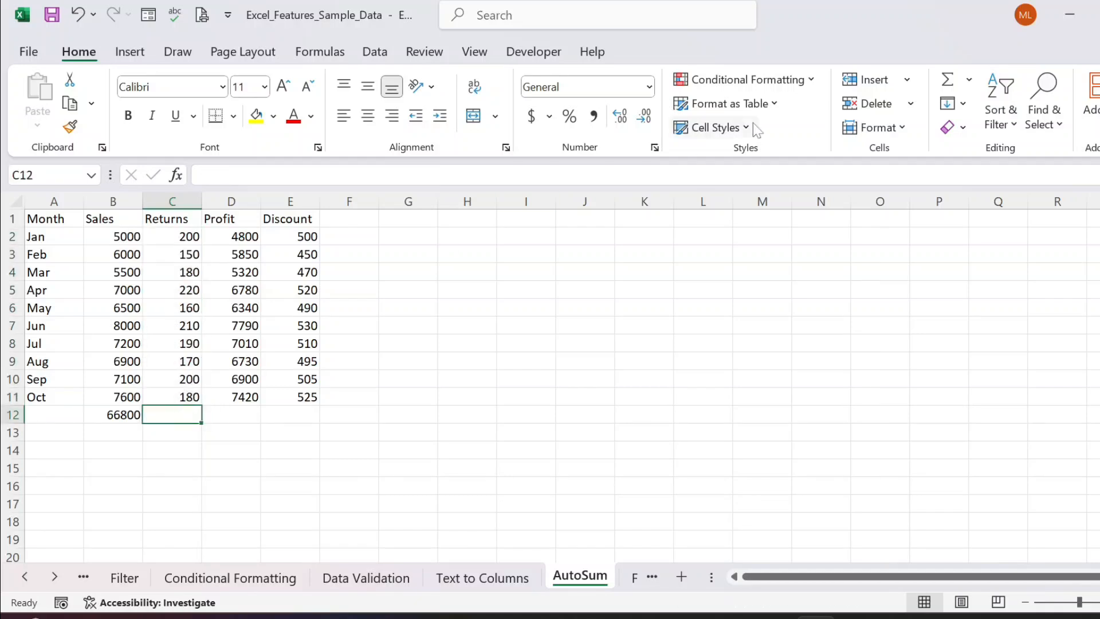
pyautogui.click(906, 79)
pyautogui.click(965, 80)
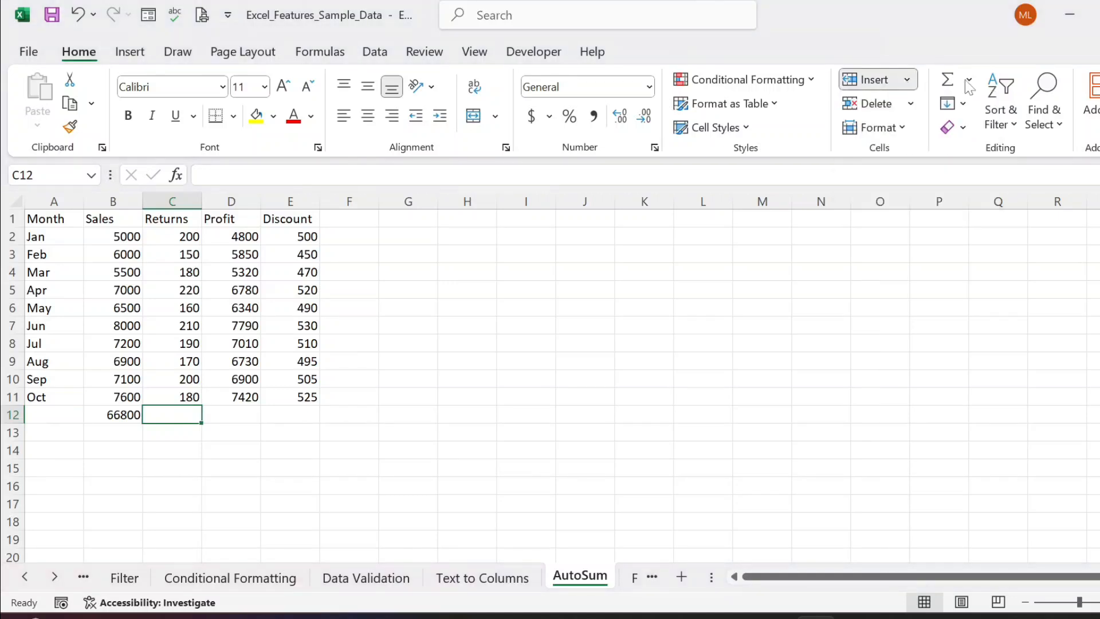
pyautogui.click(966, 80)
pyautogui.click(990, 131)
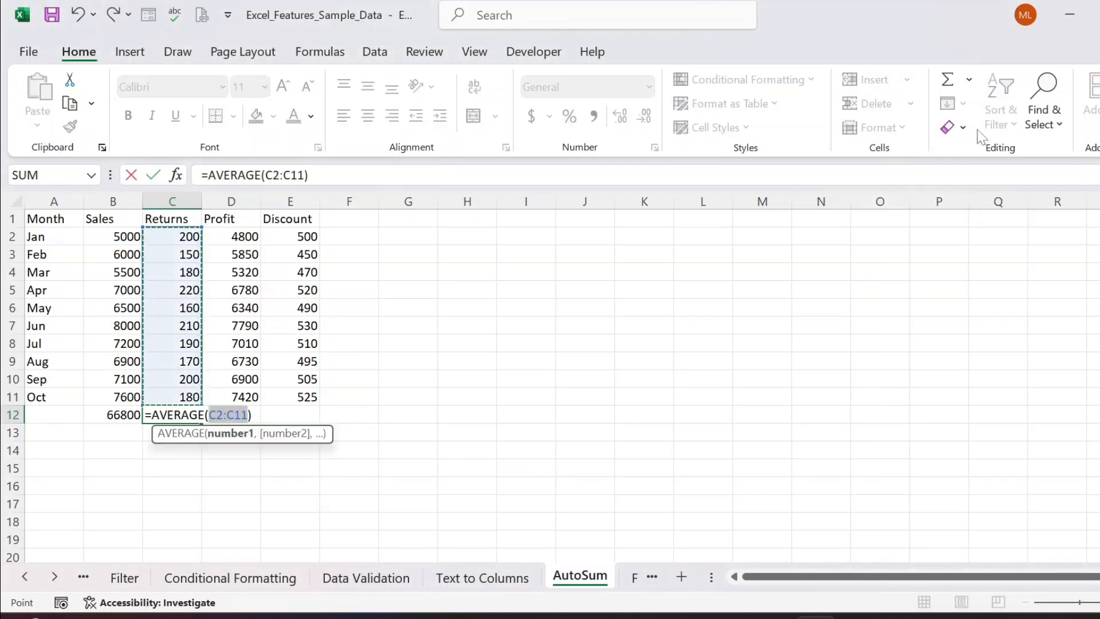
pyautogui.press('Return')
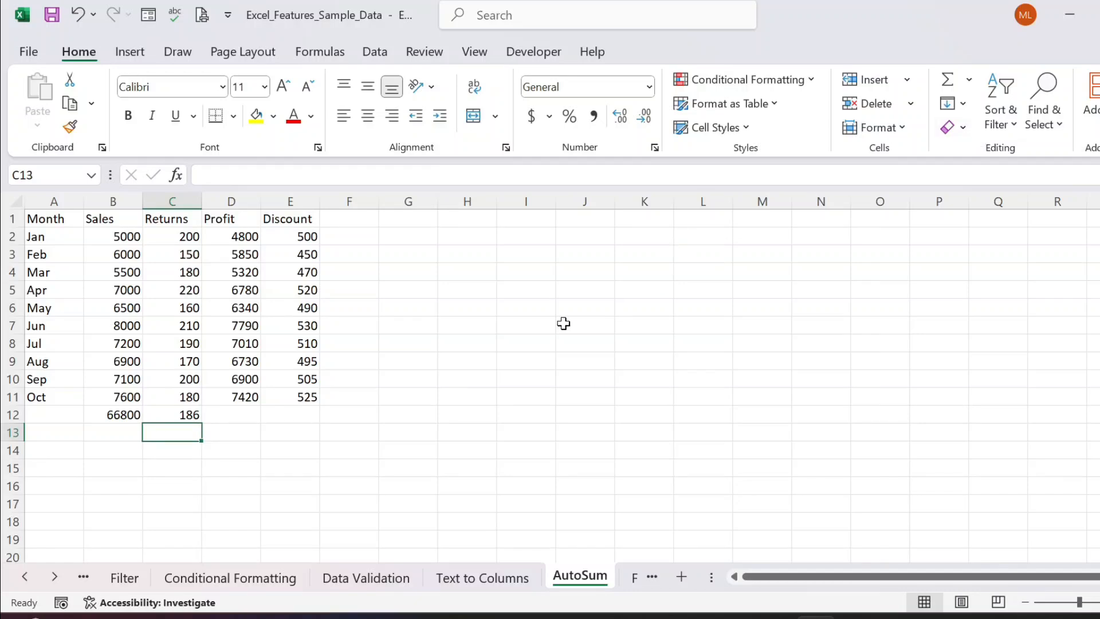
# Step: Clear the calculated results from B12:E12 below the monthly data
pyautogui.click(232, 414)
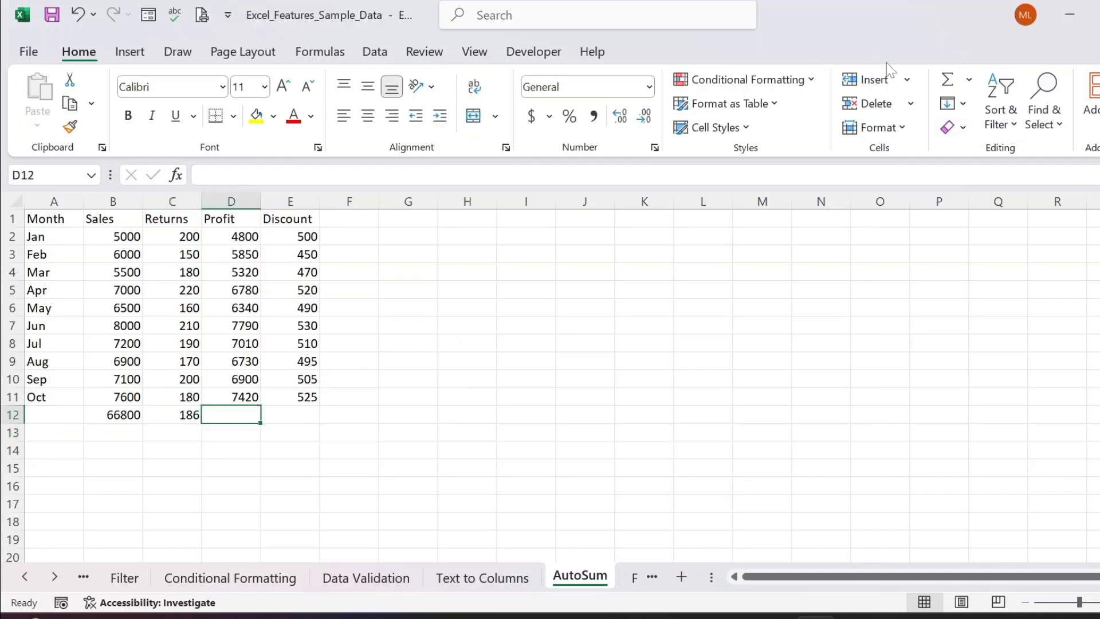
pyautogui.click(968, 79)
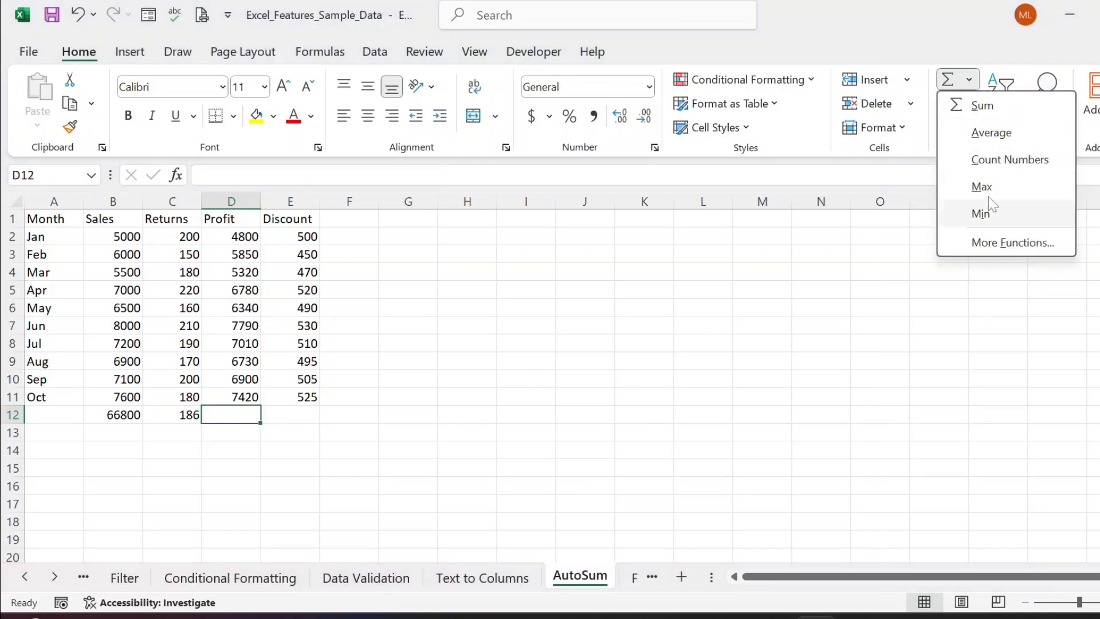
pyautogui.click(284, 395)
pyautogui.moveTo(136, 413); pyautogui.dragTo(294, 414)
pyautogui.press('Delete')
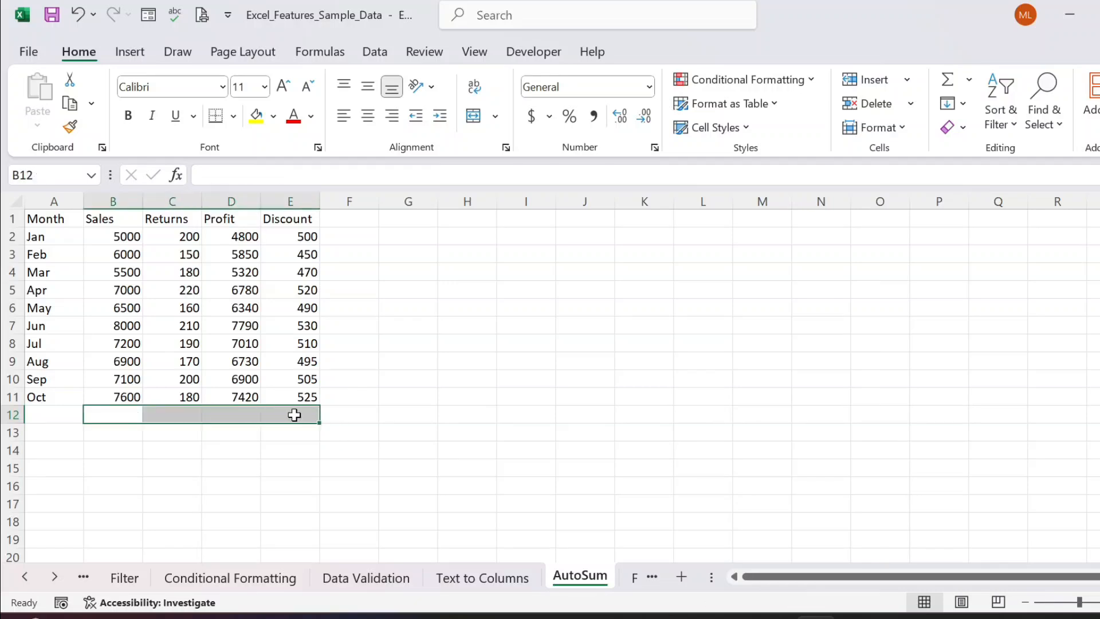
pyautogui.click(114, 410)
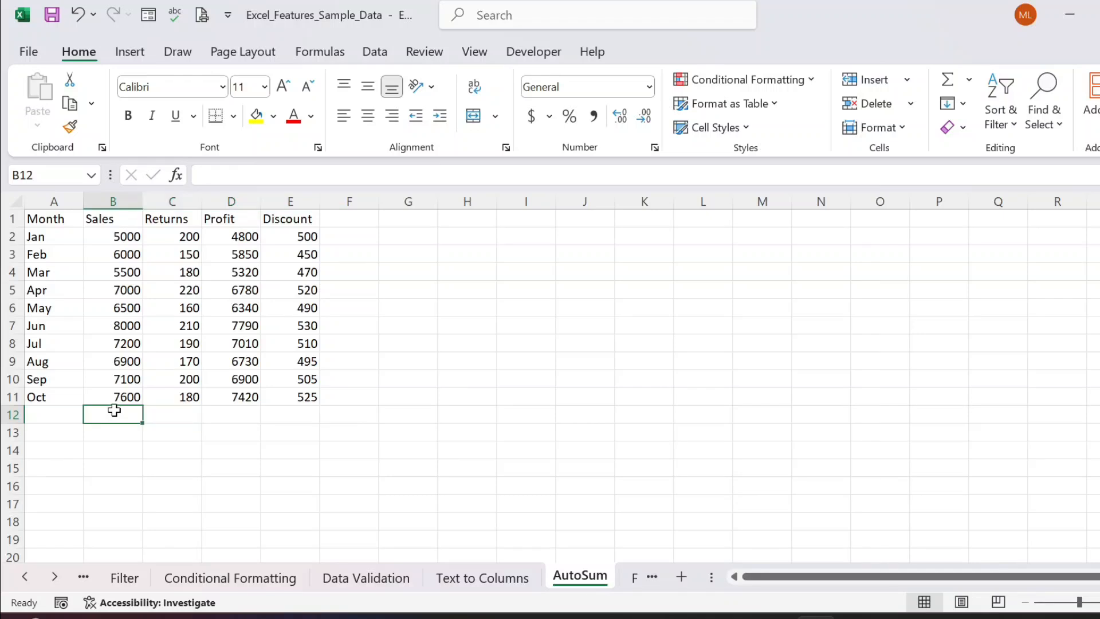
pyautogui.write('=')
pyautogui.click(109, 238)
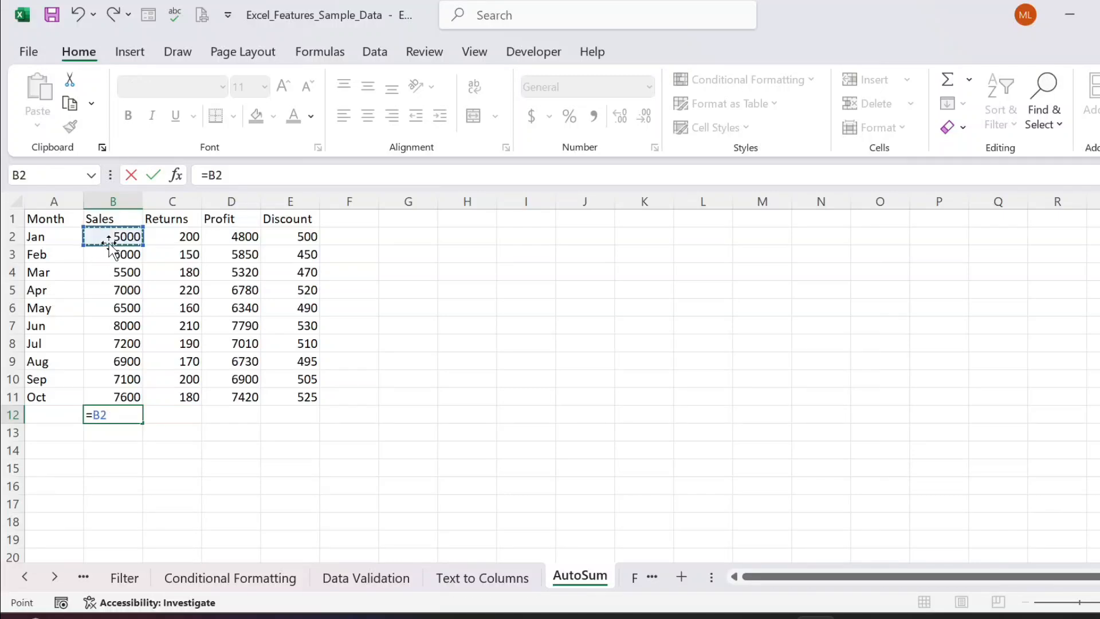
pyautogui.write('+')
pyautogui.click(114, 255)
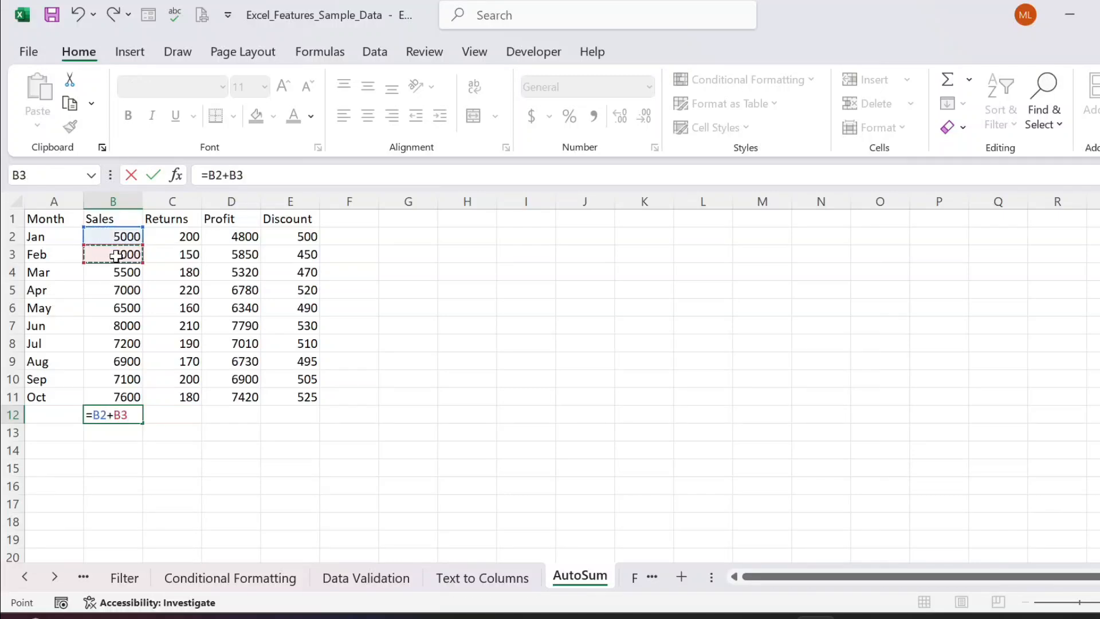
pyautogui.write('+')
pyautogui.press('Escape')
# Step: Enter the formula =SUM(B2:B11) manually in B12 to total the Sales column
pyautogui.write('=sum')
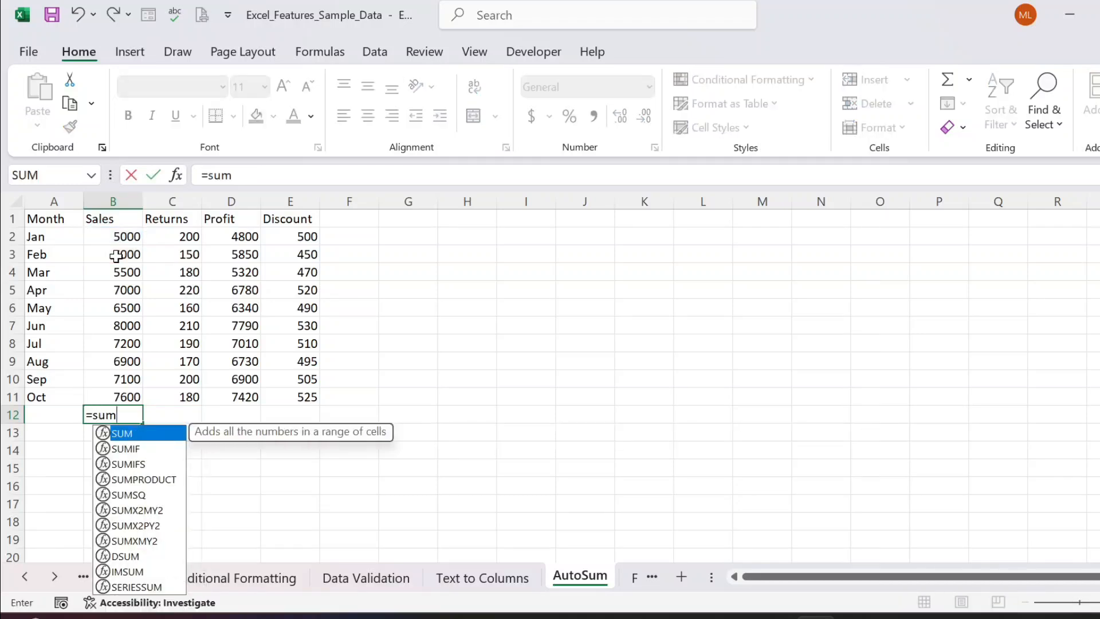
pyautogui.press('Tab')
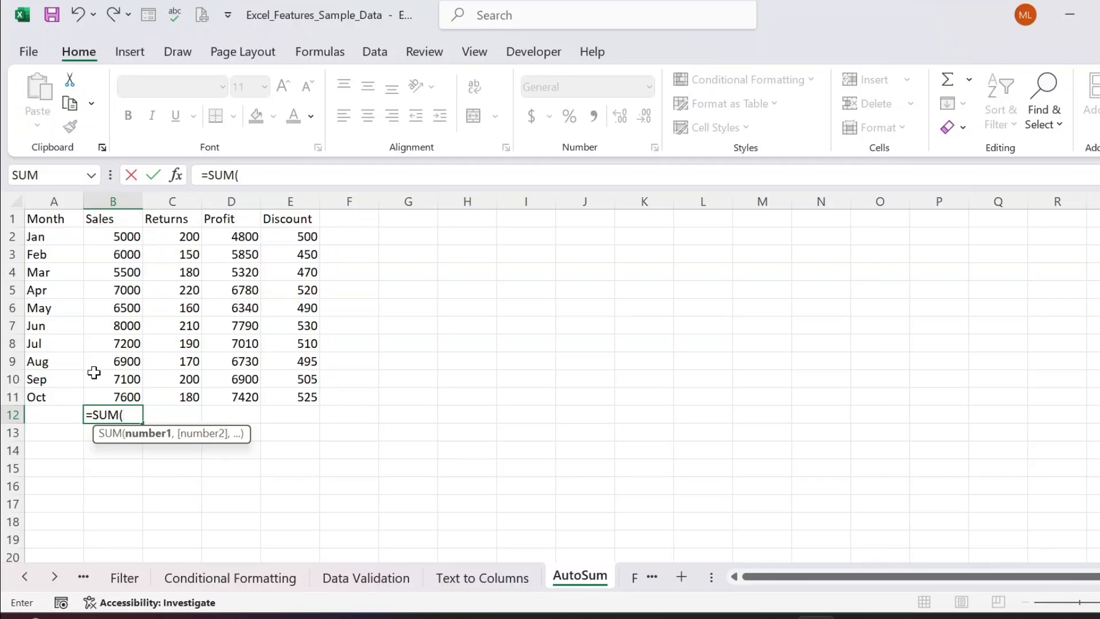
pyautogui.click(102, 397)
pyautogui.moveTo(102, 396); pyautogui.dragTo(115, 240)
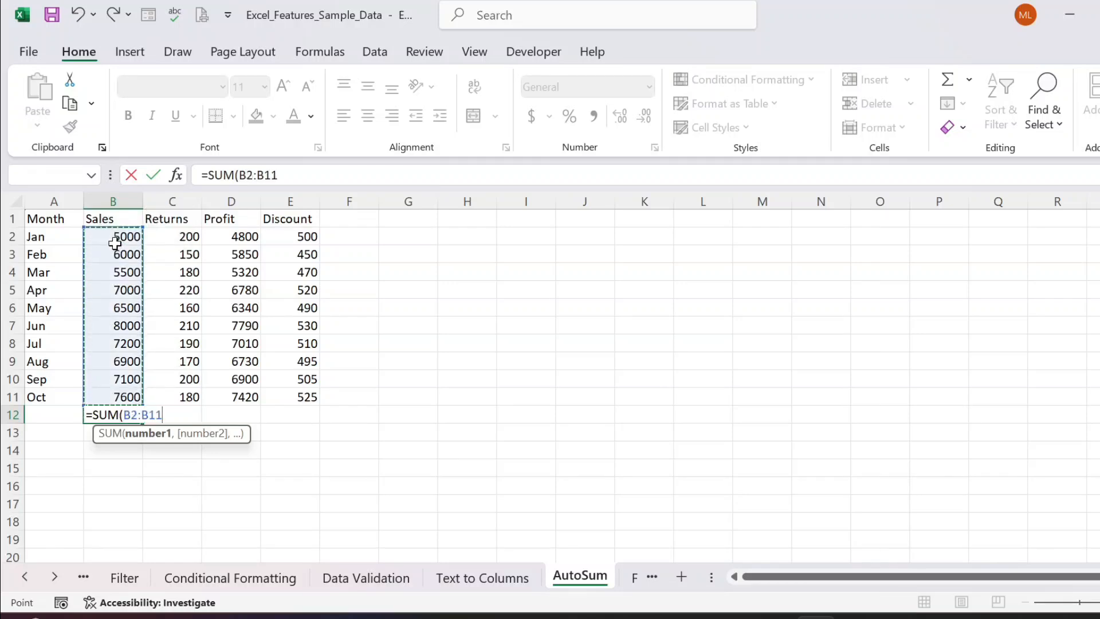
pyautogui.write(')')
pyautogui.press('Return')
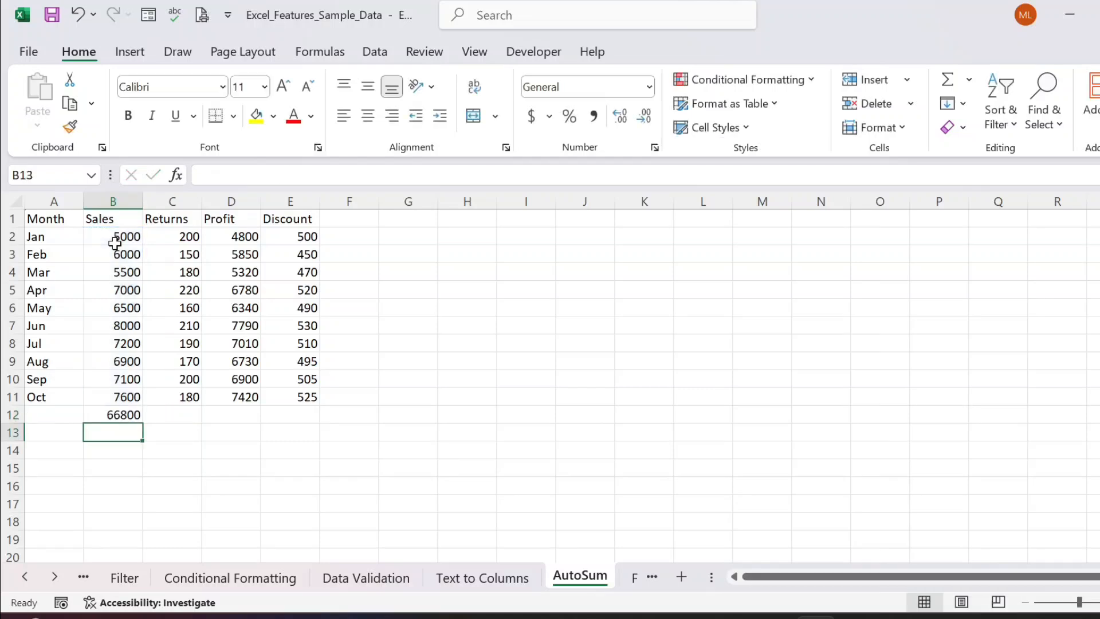
# Step: Clear the Sales total in B12 and try AutoSum there on B2:B11
pyautogui.click(112, 415)
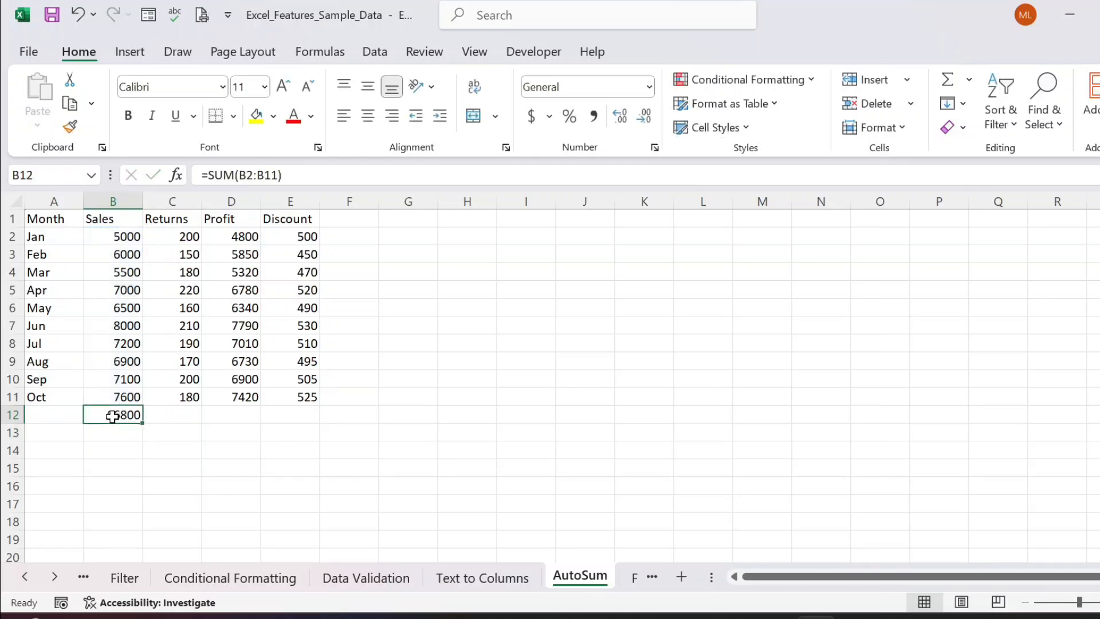
pyautogui.press('Delete')
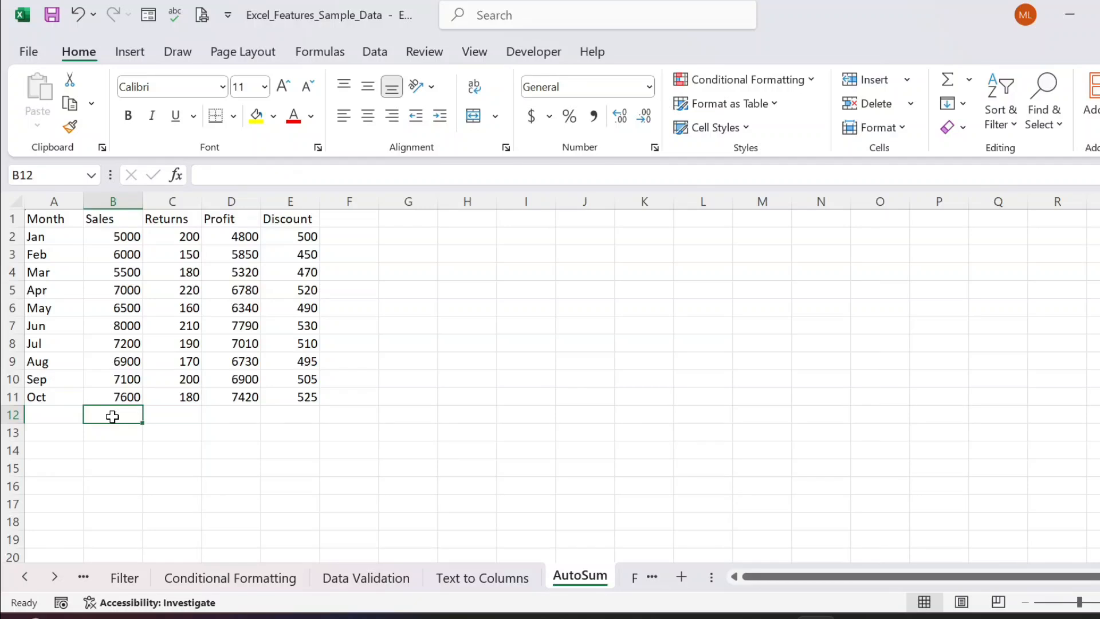
pyautogui.hotkey('alt', '=')
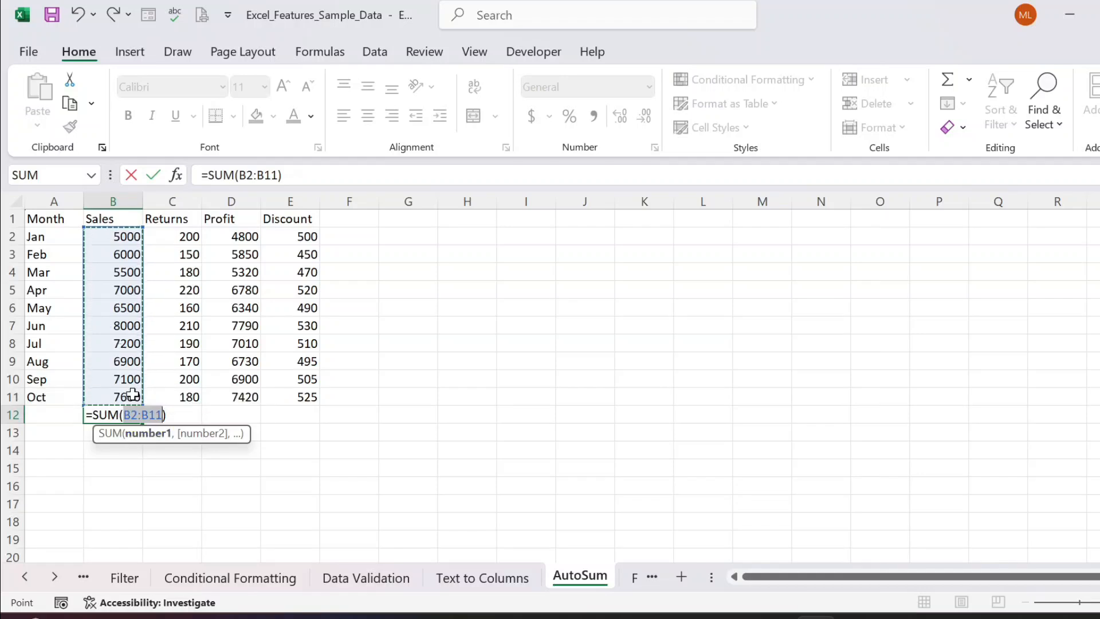
pyautogui.press('Escape')
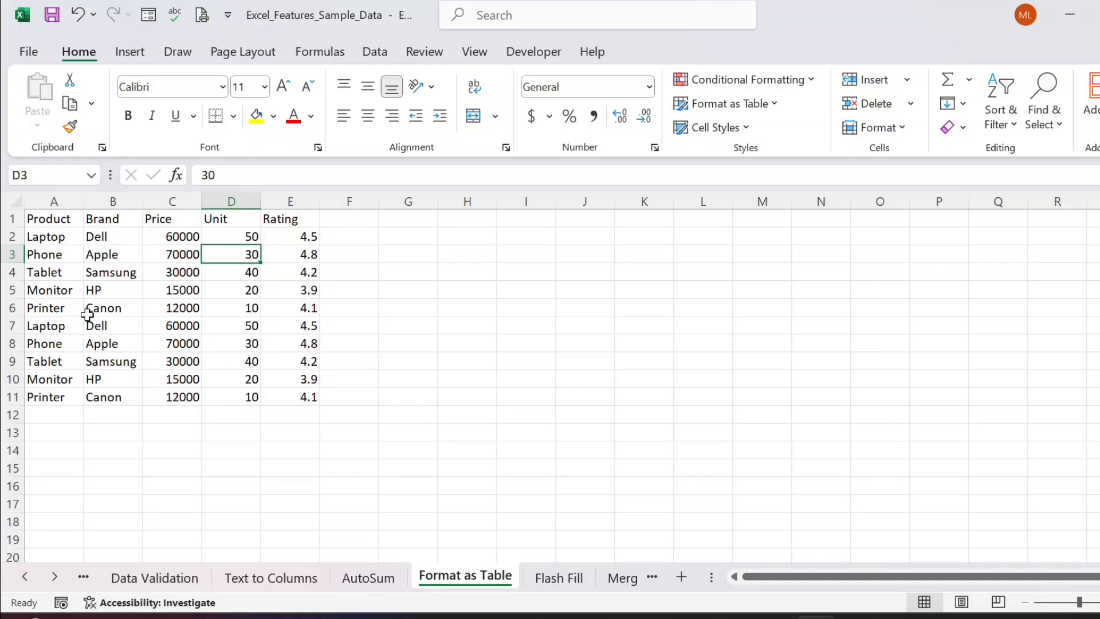
# Step: Convert the product data A1:E11 into a table whose first row is used as headers
pyautogui.moveTo(46, 218); pyautogui.dragTo(286, 394)
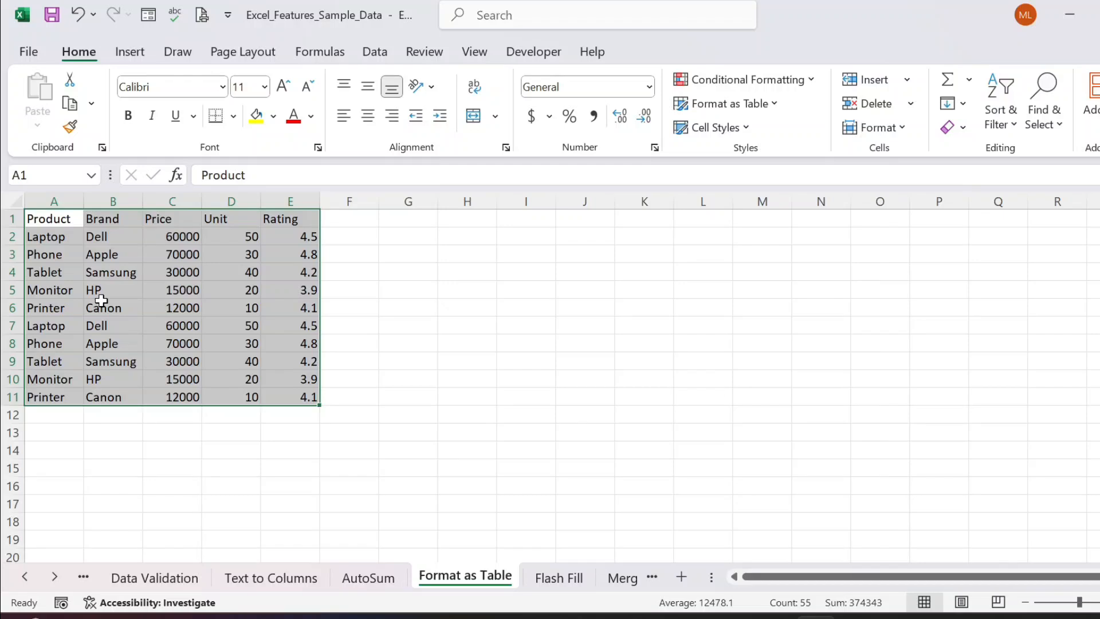
pyautogui.click(155, 256)
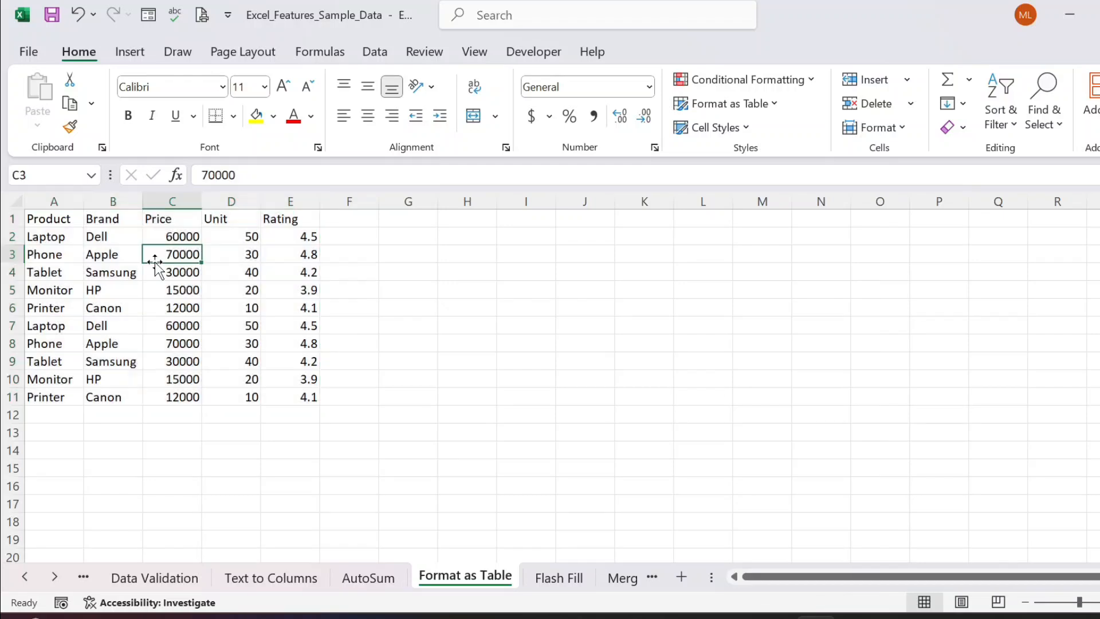
pyautogui.click(127, 256)
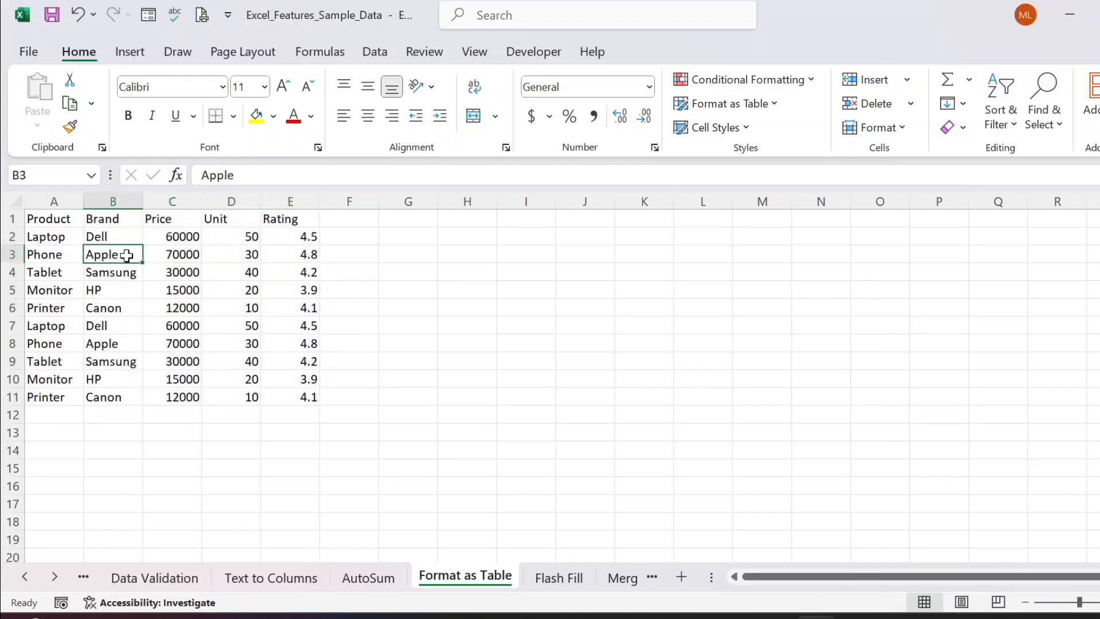
pyautogui.click(127, 54)
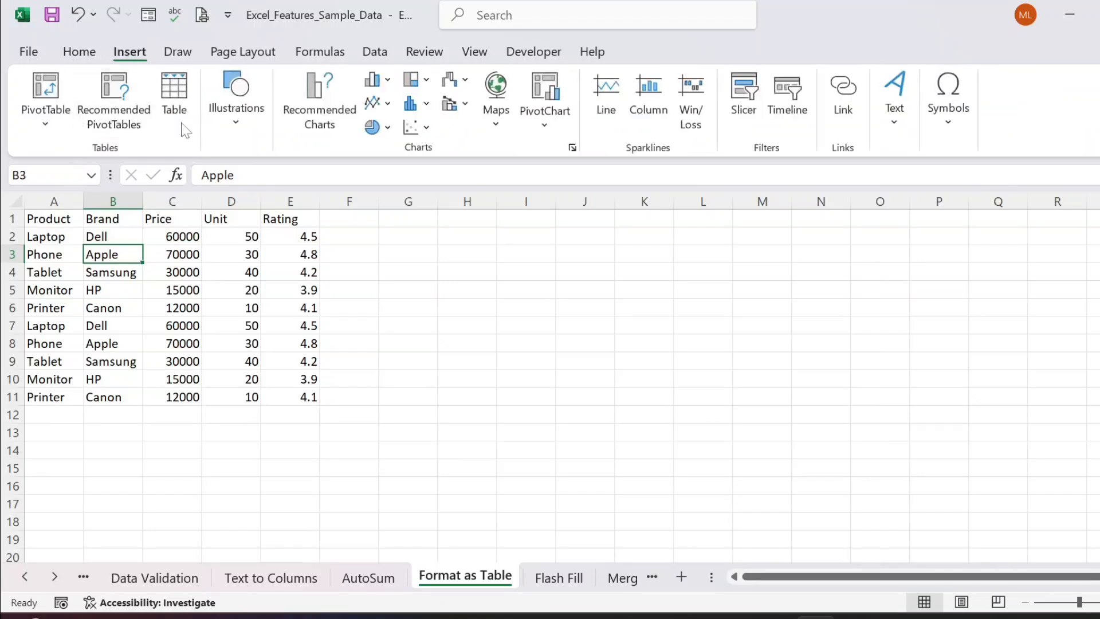
pyautogui.click(174, 92)
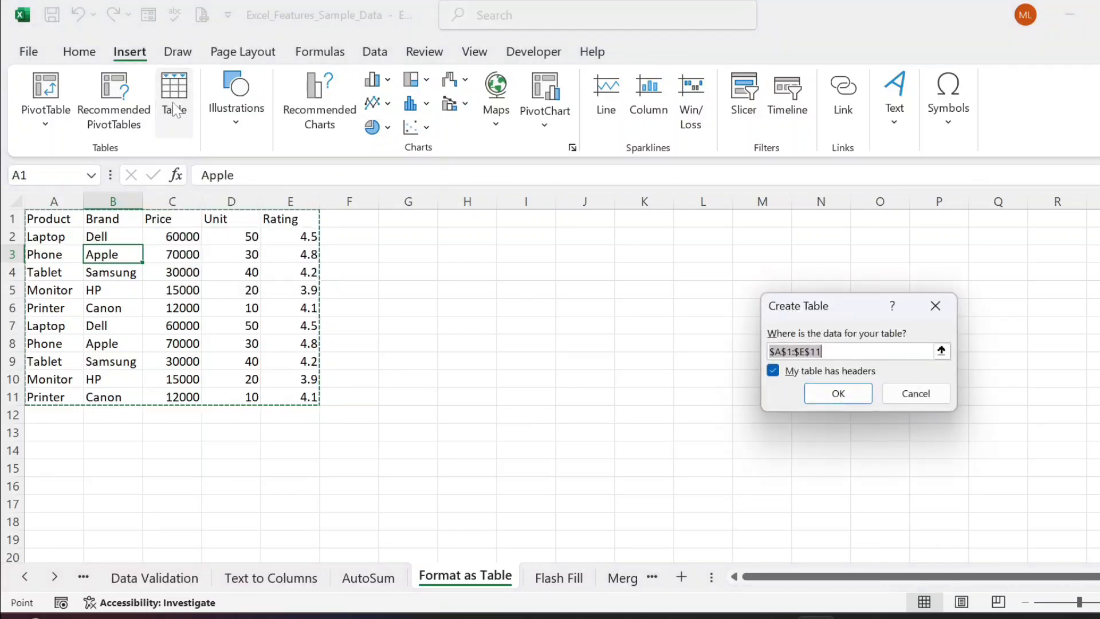
pyautogui.press('Escape')
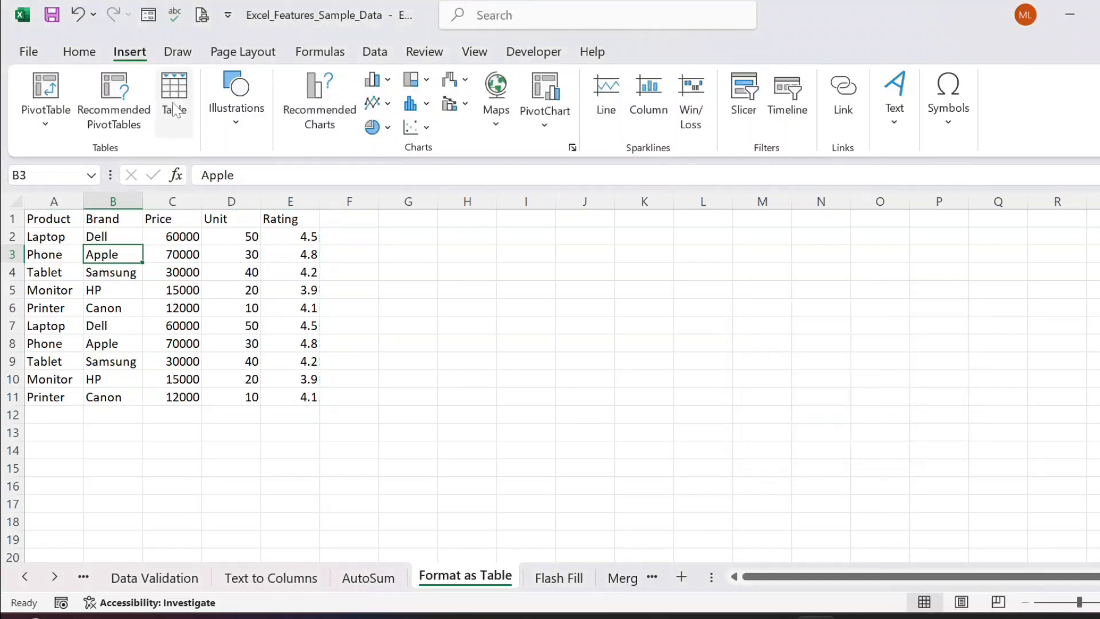
pyautogui.click(175, 109)
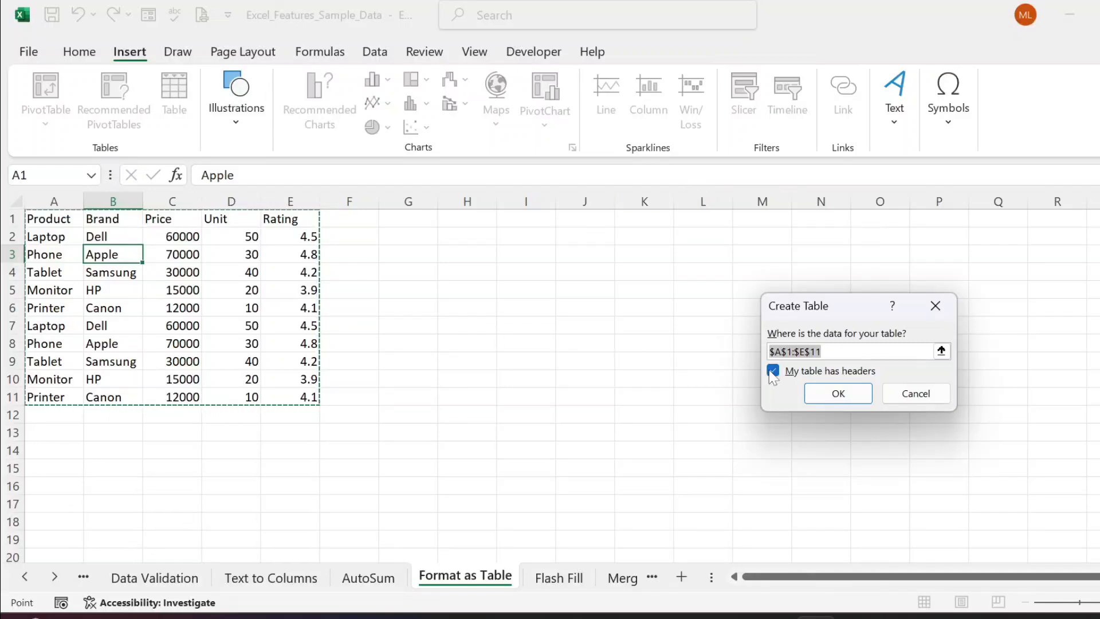
pyautogui.moveTo(842, 307); pyautogui.dragTo(474, 242)
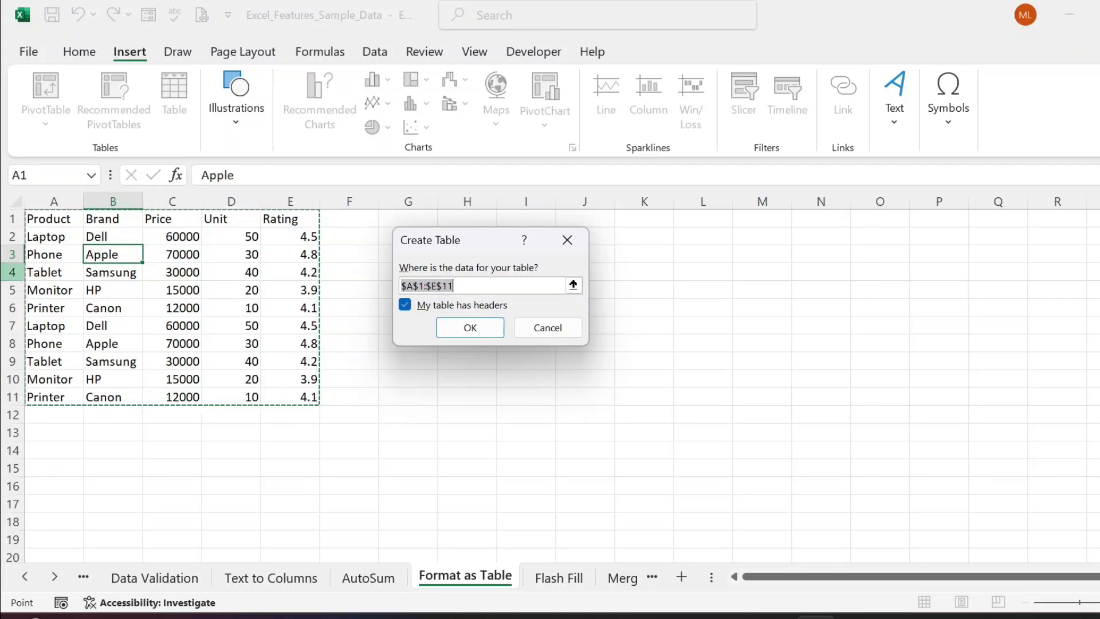
pyautogui.click(474, 329)
# Step: Convert the product table back to a normal range
pyautogui.click(216, 253)
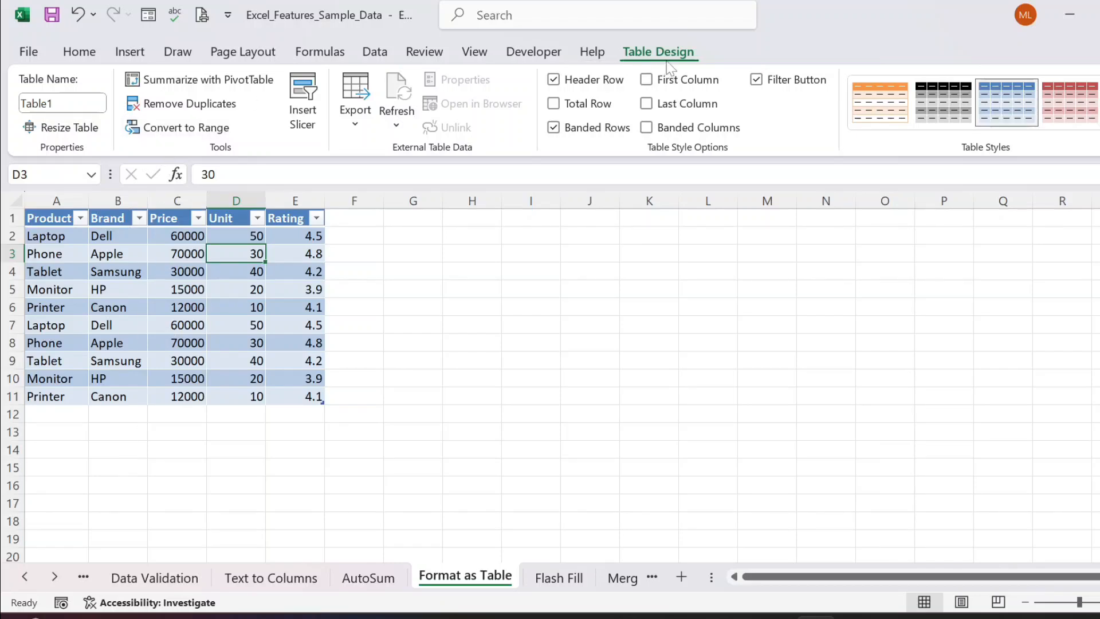
pyautogui.click(177, 129)
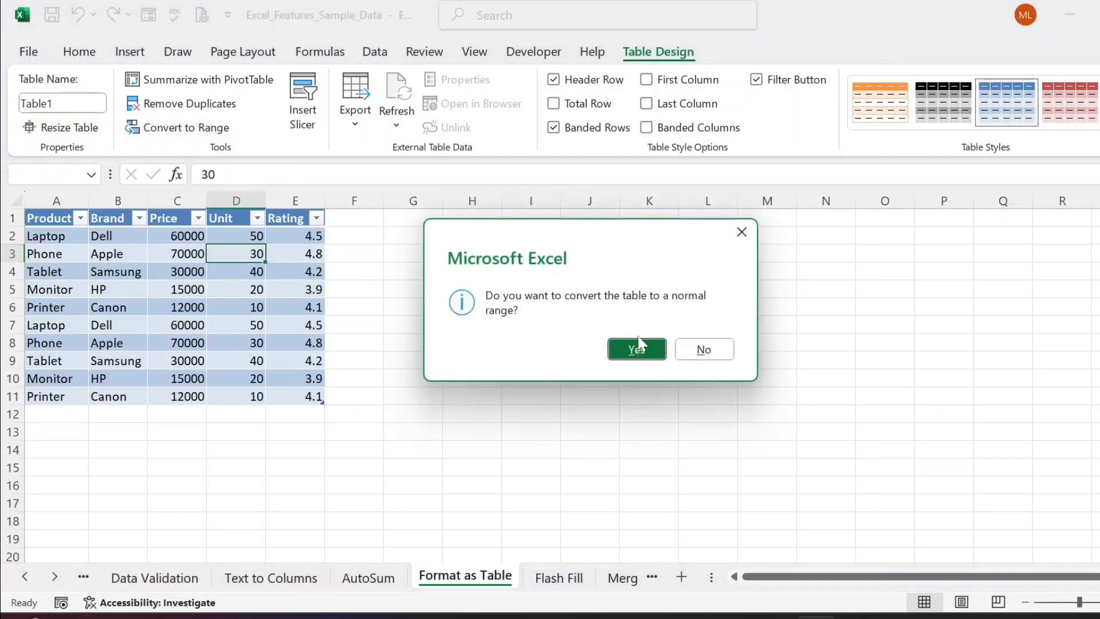
pyautogui.click(640, 350)
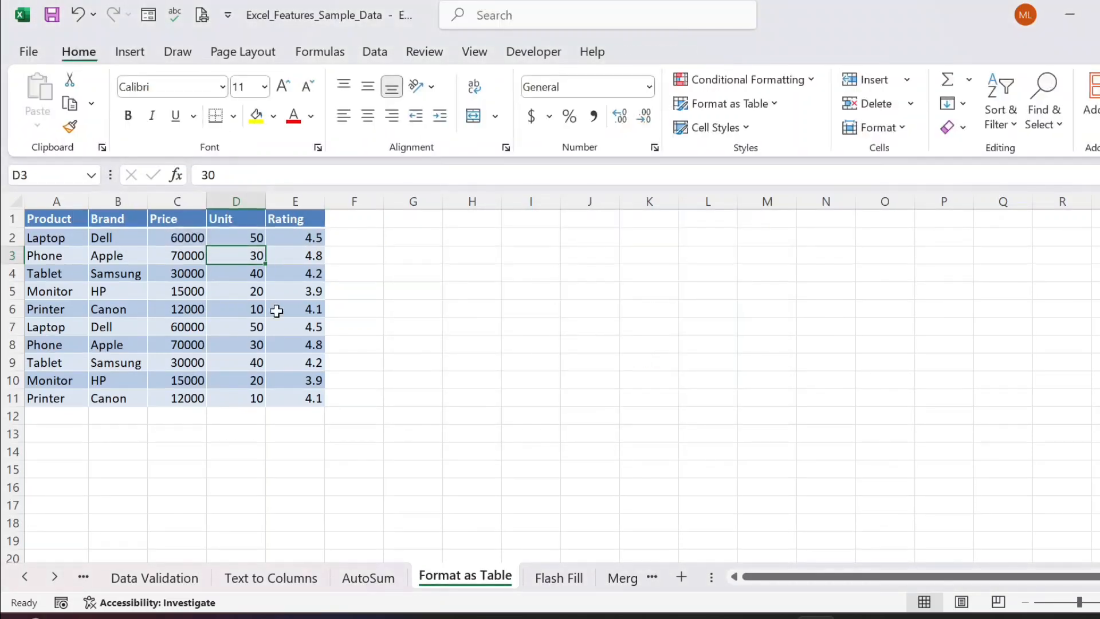
# Step: Undo the conversion of the product table to a normal range
pyautogui.click(152, 268)
pyautogui.click(78, 242)
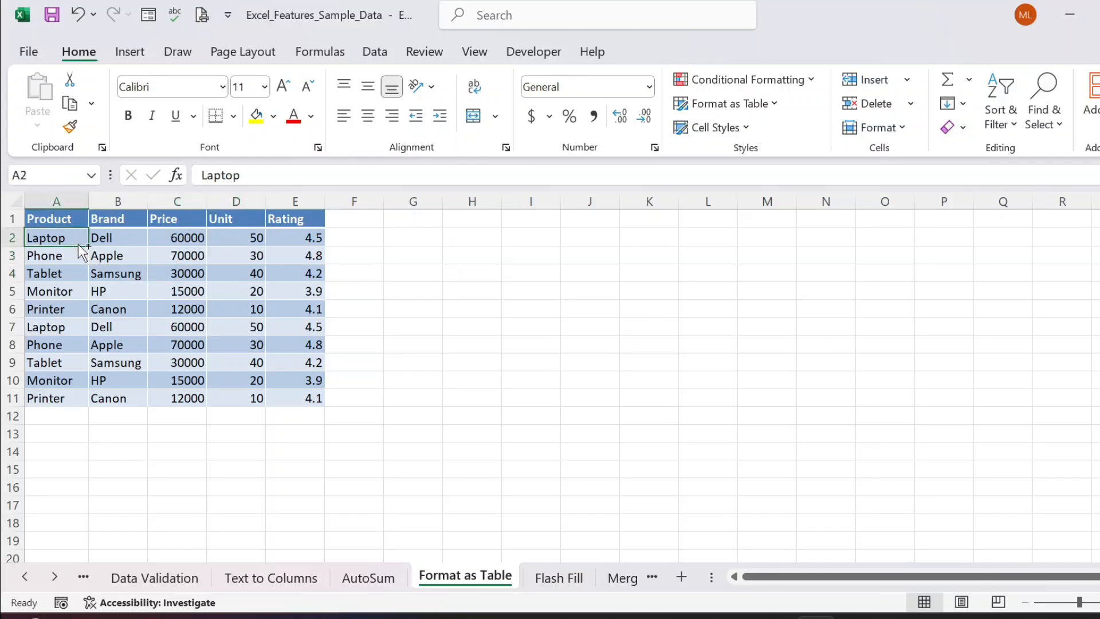
pyautogui.hotkey('ctrl', 'z')
pyautogui.click(154, 256)
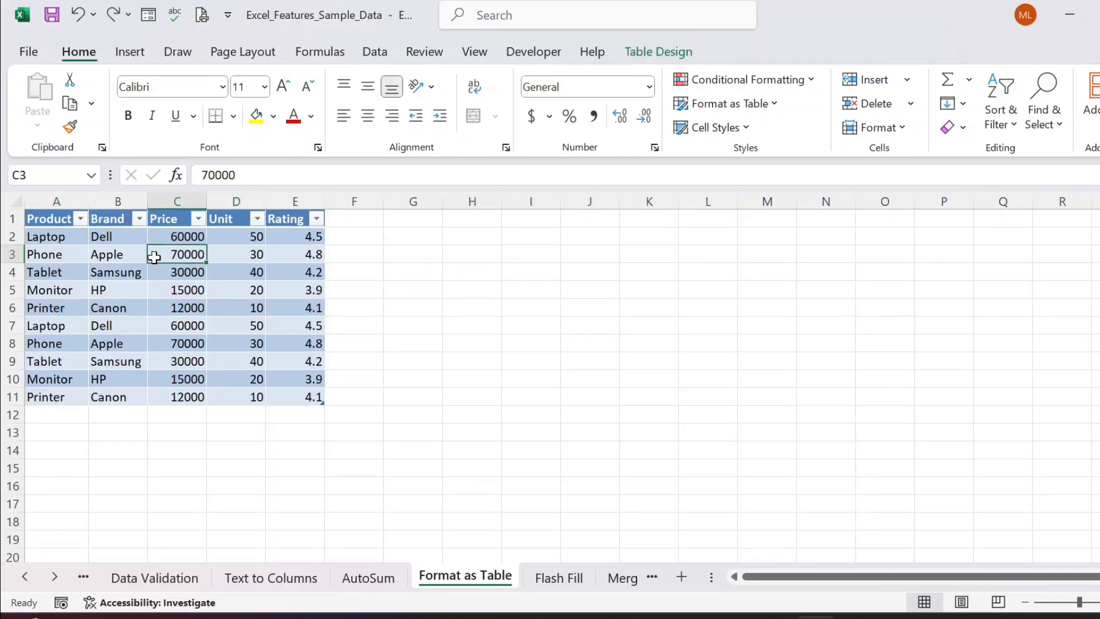
pyautogui.click(201, 289)
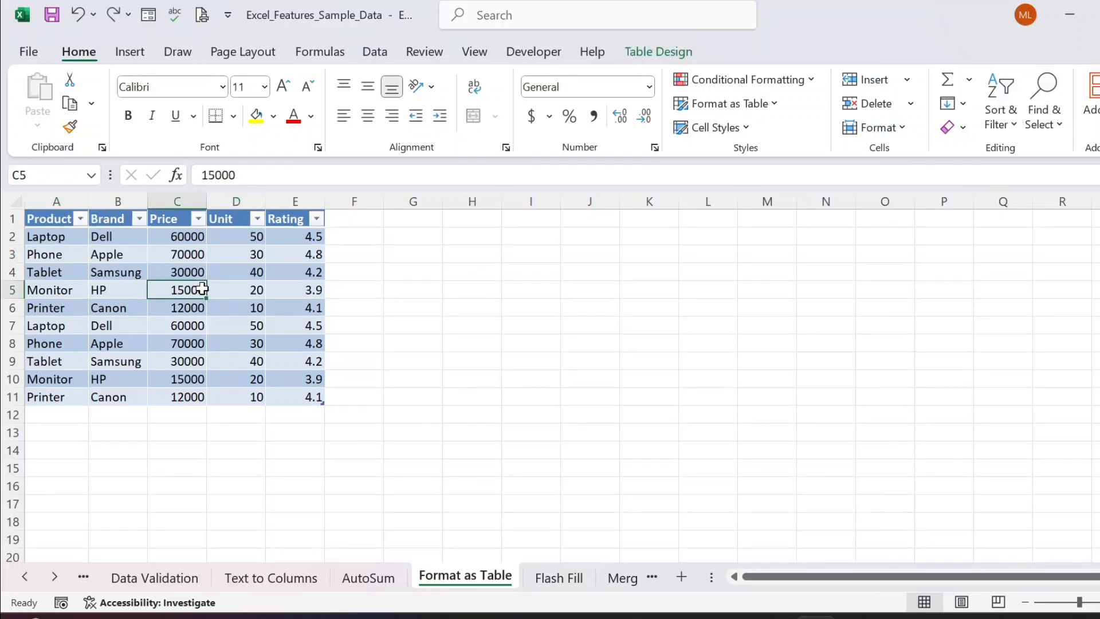
pyautogui.click(159, 270)
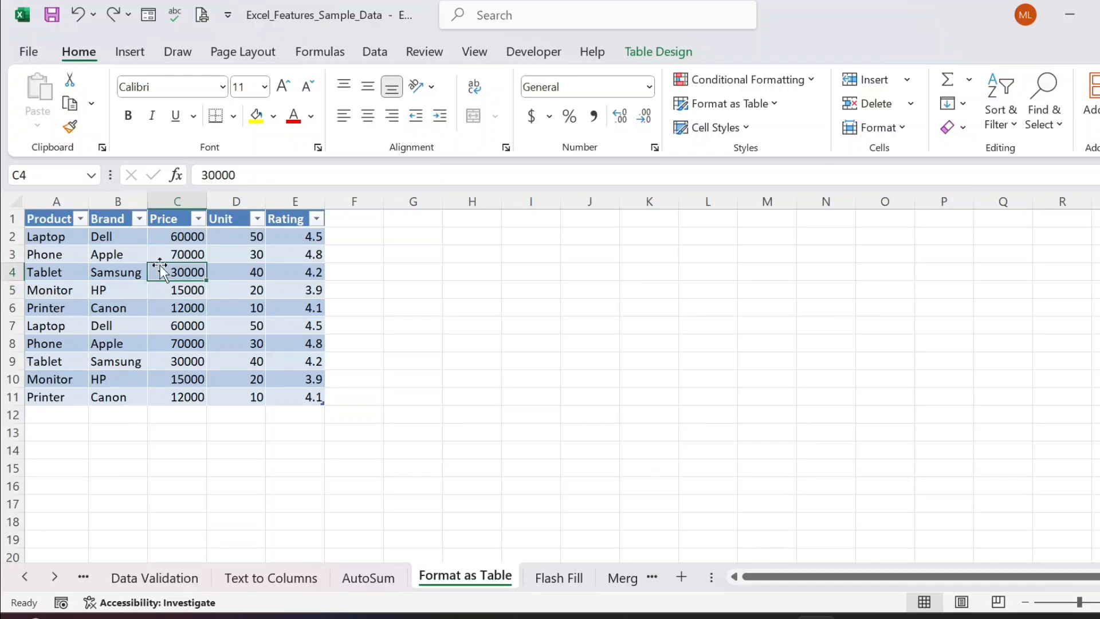
pyautogui.click(110, 325)
pyautogui.click(227, 290)
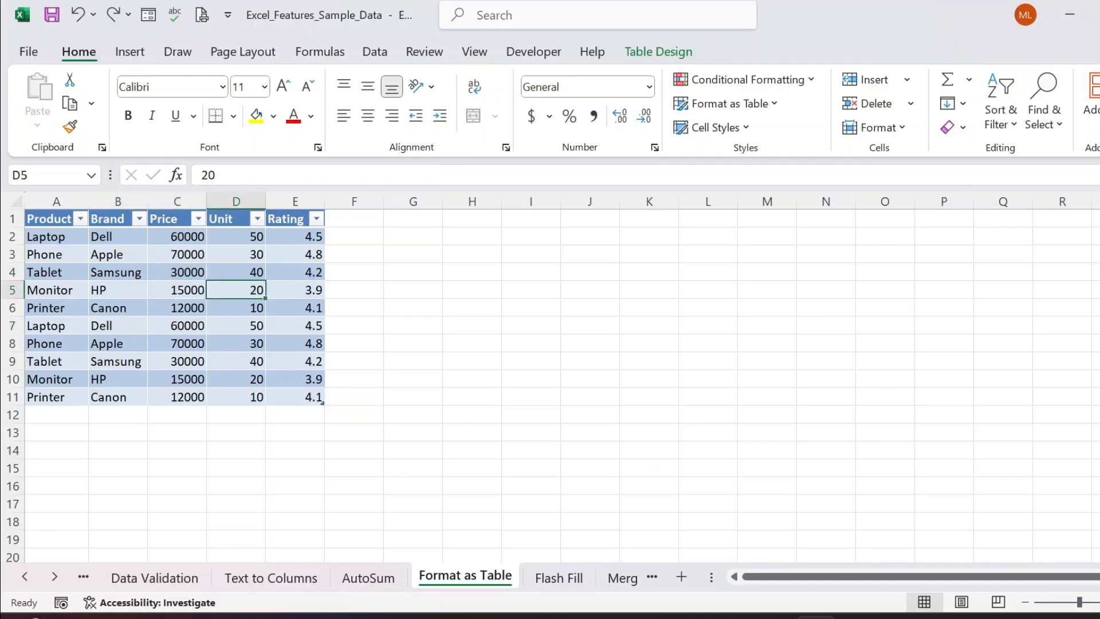
pyautogui.click(658, 53)
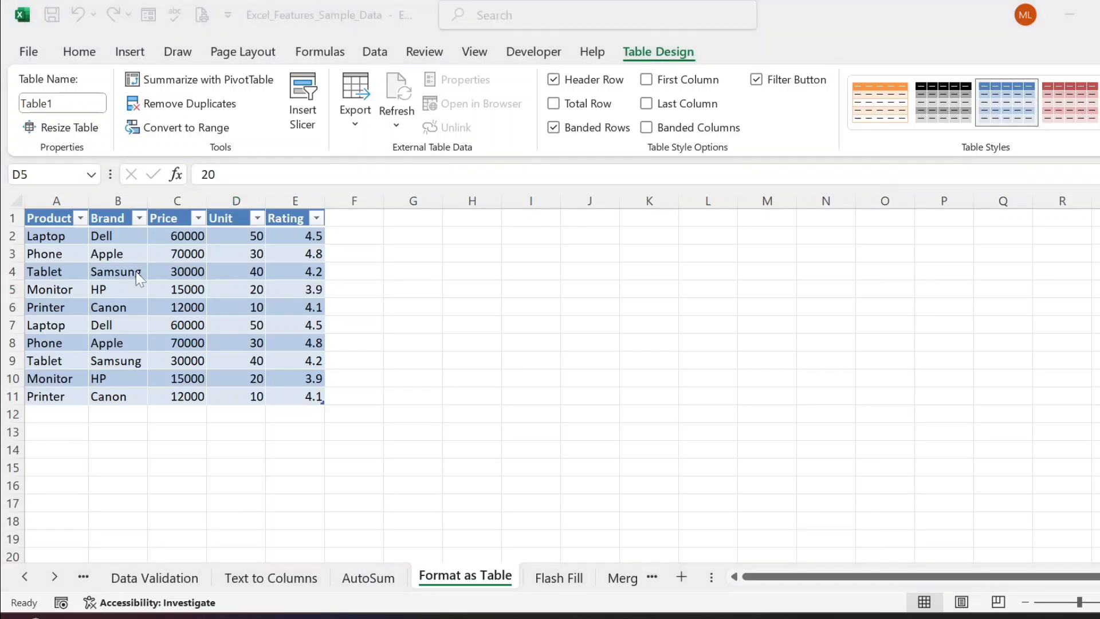
# Step: Add a new table column with the header Overall Price in F1, beside Rating
pyautogui.click(337, 222)
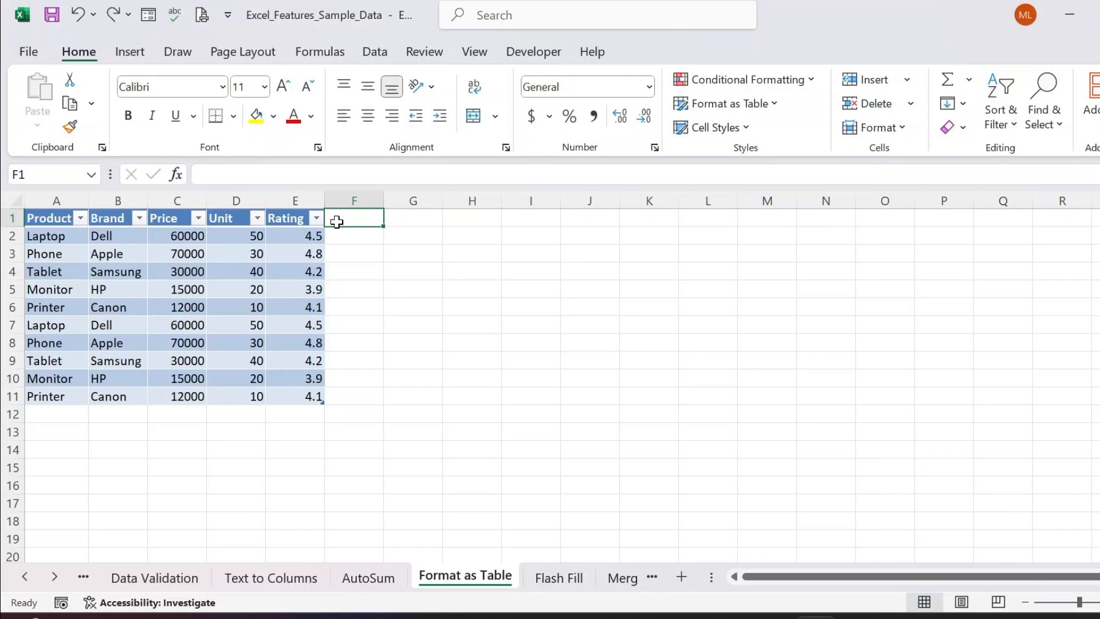
pyautogui.write('Pric')
pyautogui.press('BackSpace')
pyautogui.press('BackSpace')
pyautogui.press('BackSpace')
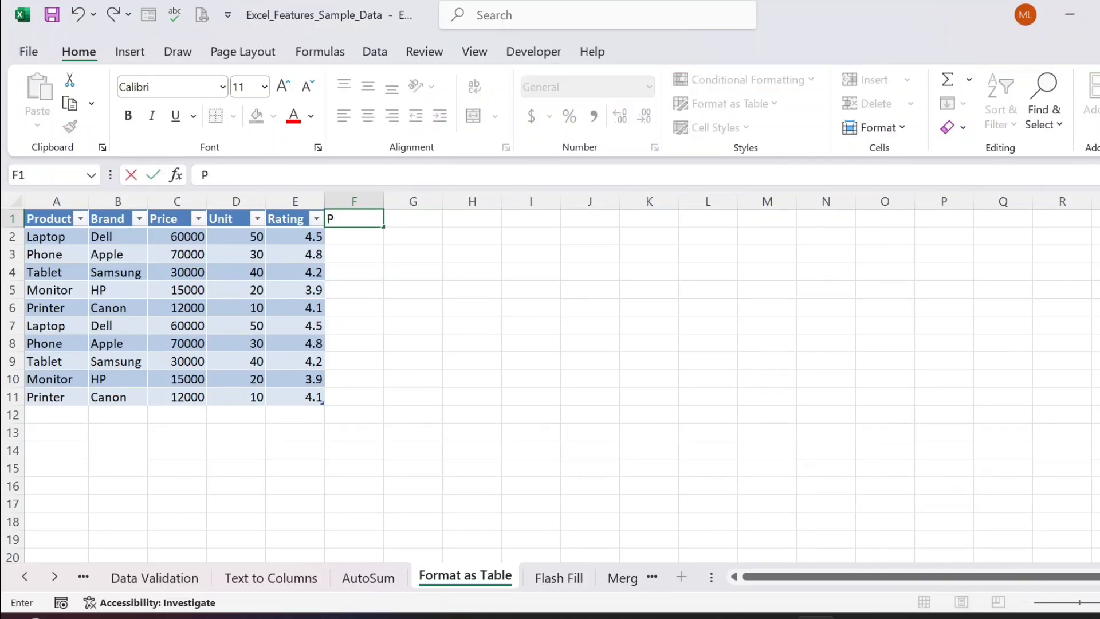
pyautogui.press('BackSpace')
pyautogui.write('Overall Price')
pyautogui.press('Return')
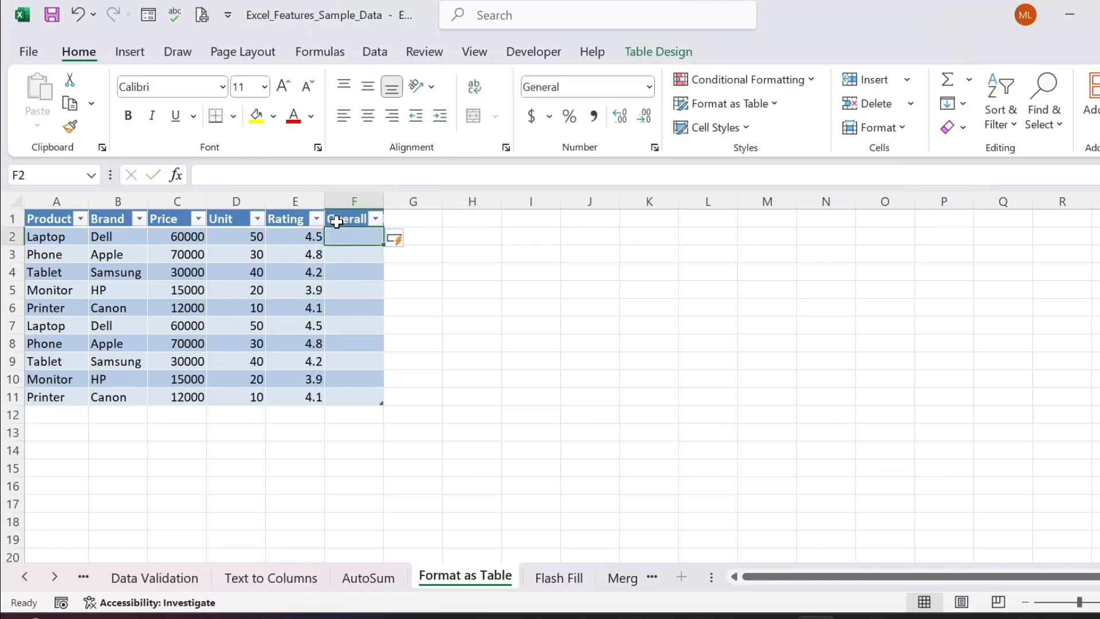
pyautogui.click(343, 220)
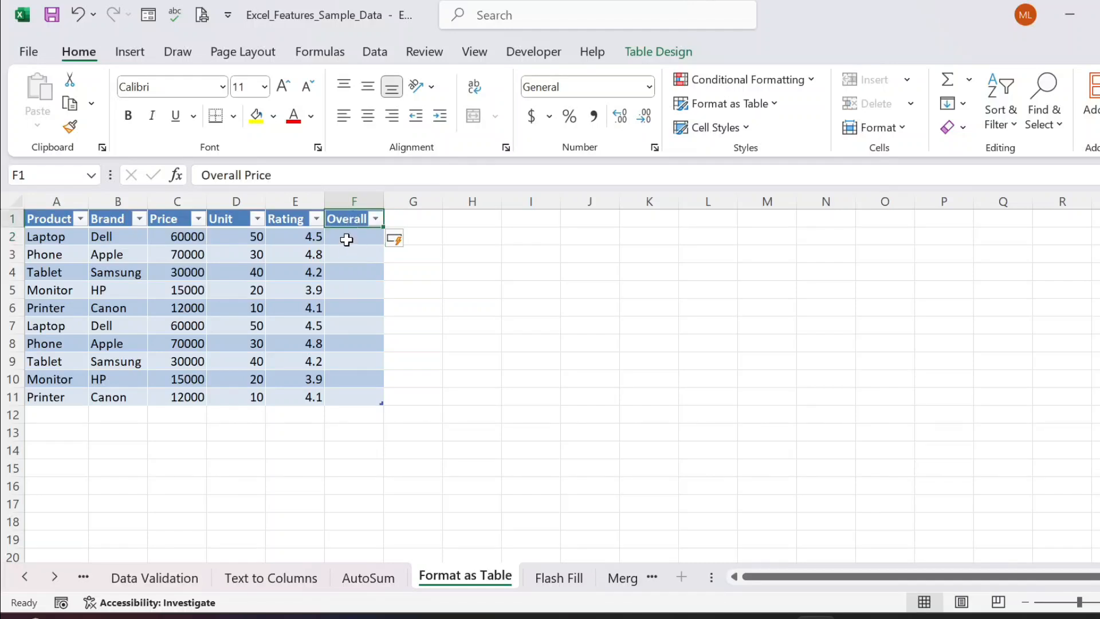
pyautogui.click(347, 239)
pyautogui.write('=')
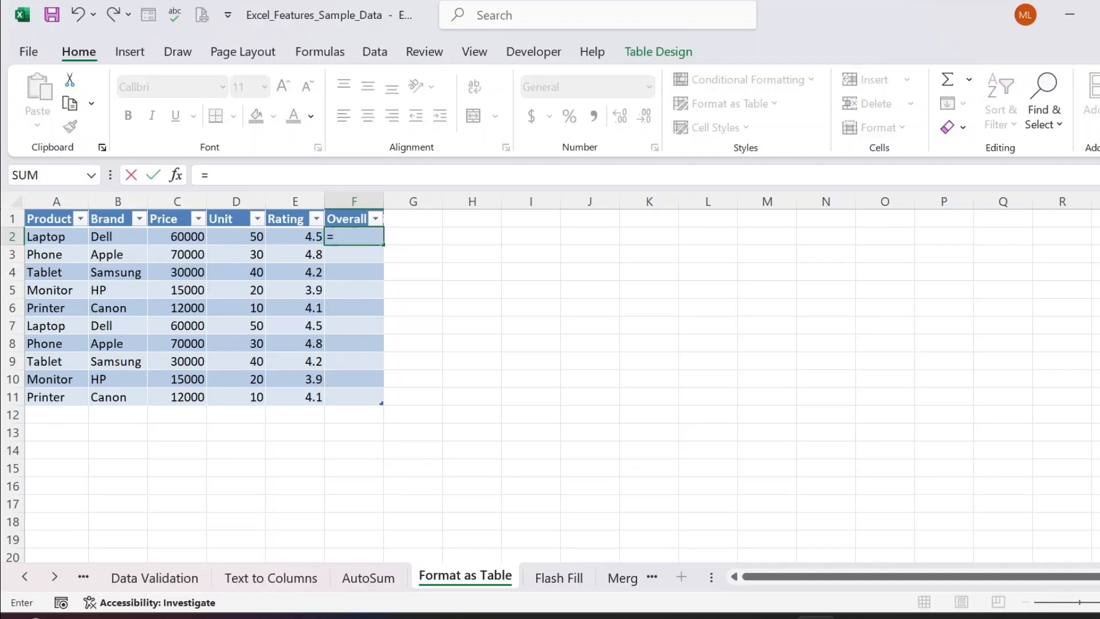
pyautogui.click(189, 236)
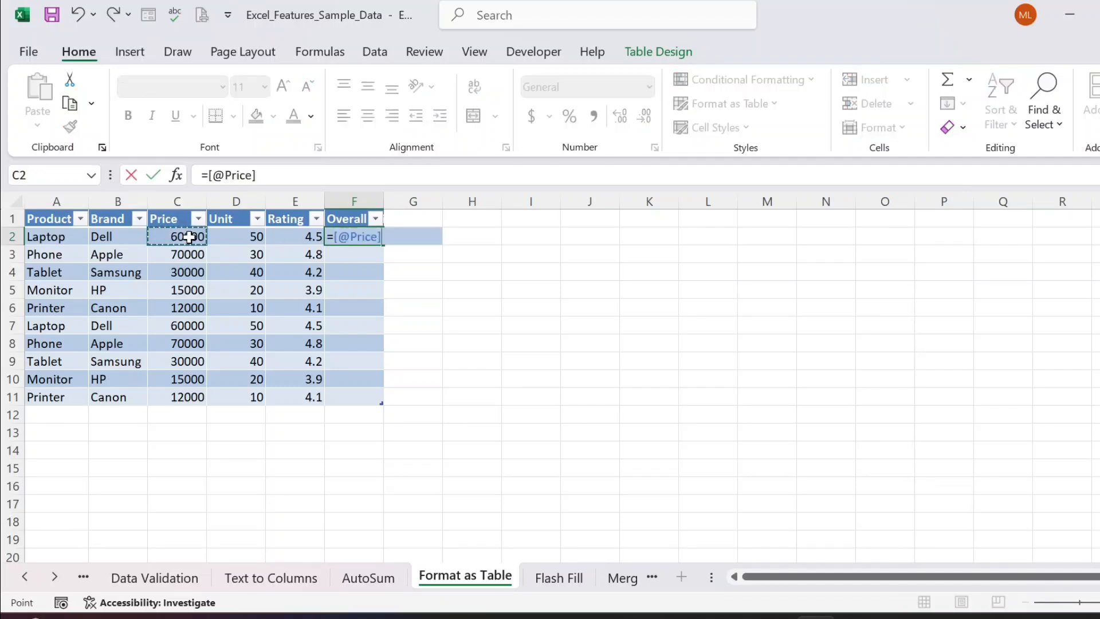
pyautogui.write('*')
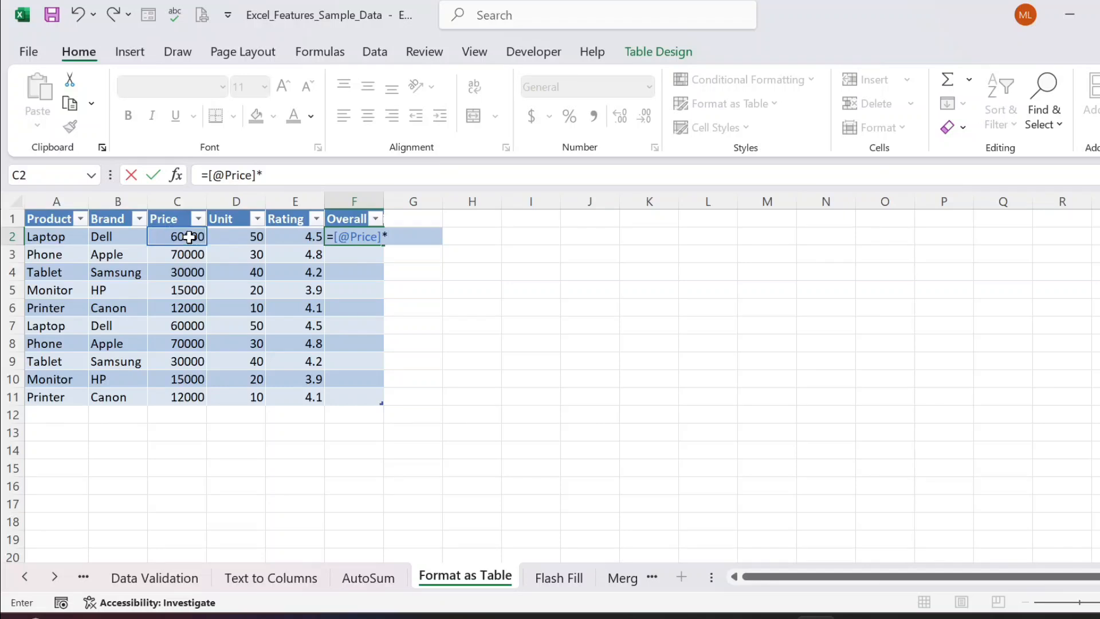
pyautogui.click(242, 240)
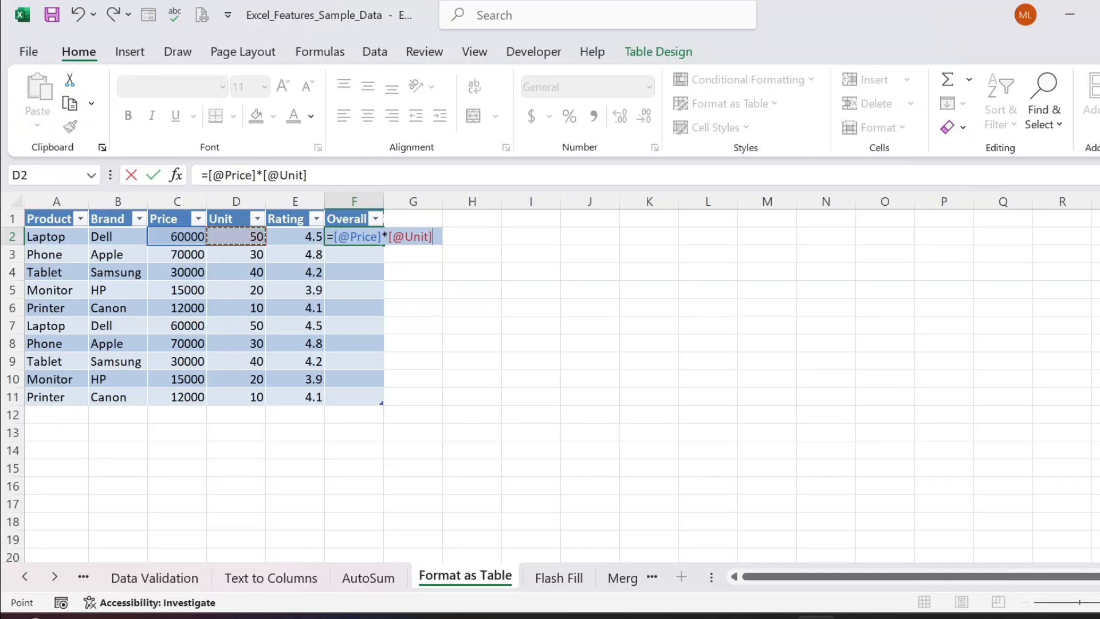
pyautogui.hotkey('ctrl', 'Return')
pyautogui.press('Return')
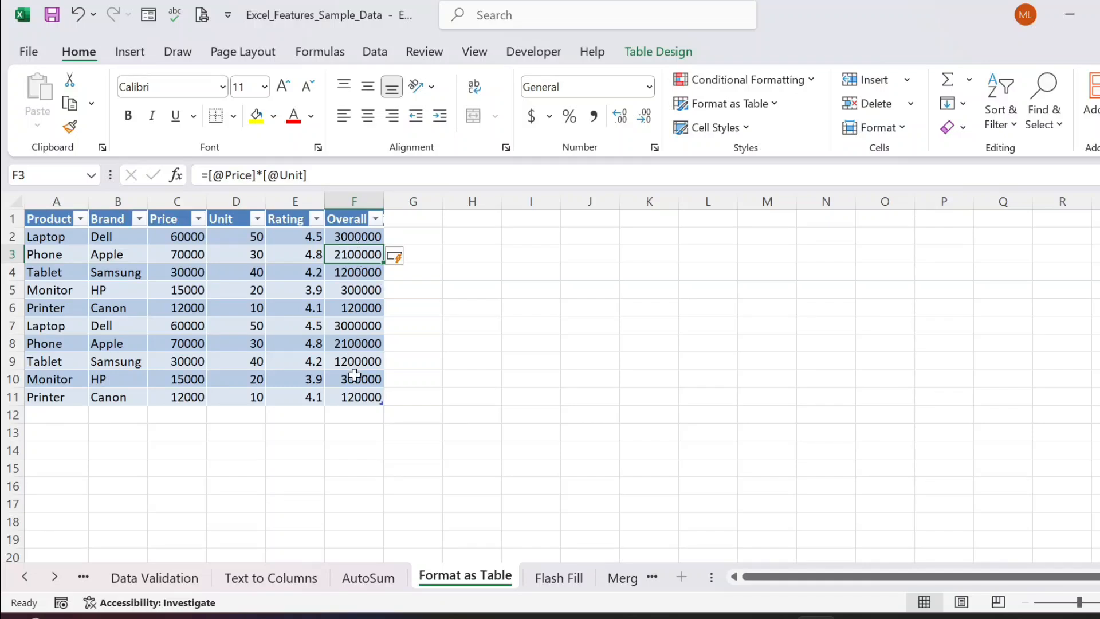
# Step: Rename the product table as Sales_data
pyautogui.click(355, 395)
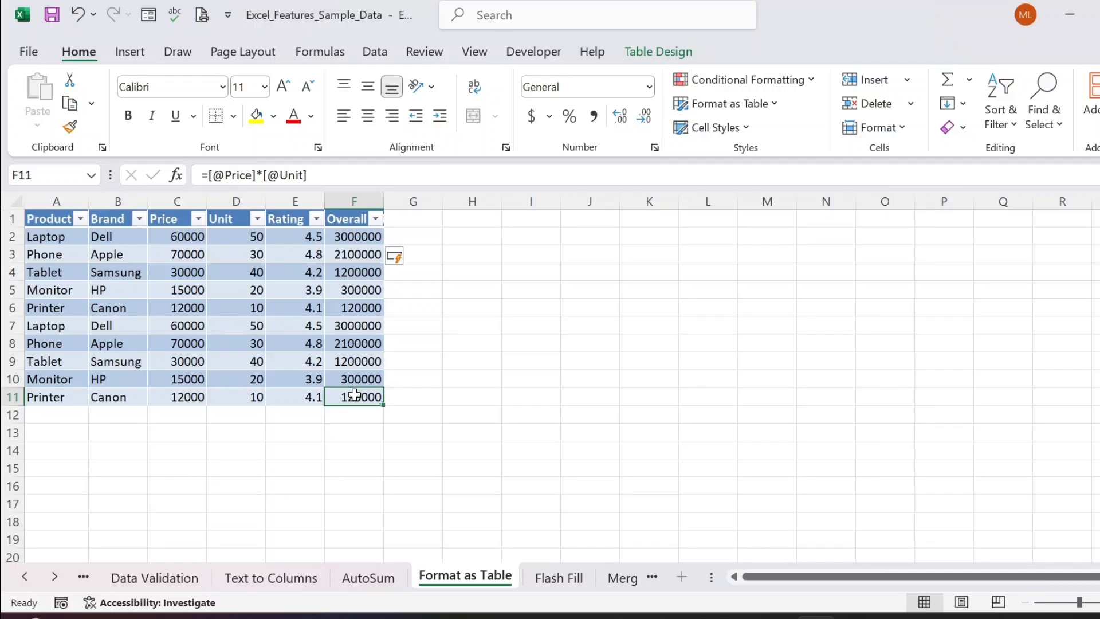
pyautogui.click(654, 55)
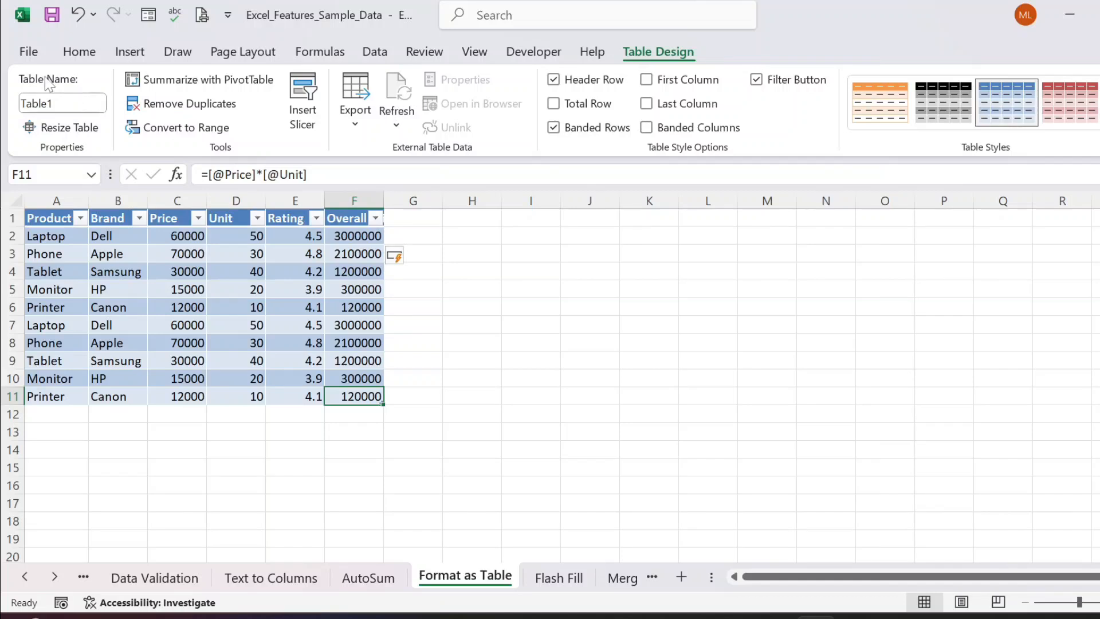
pyautogui.click(62, 95)
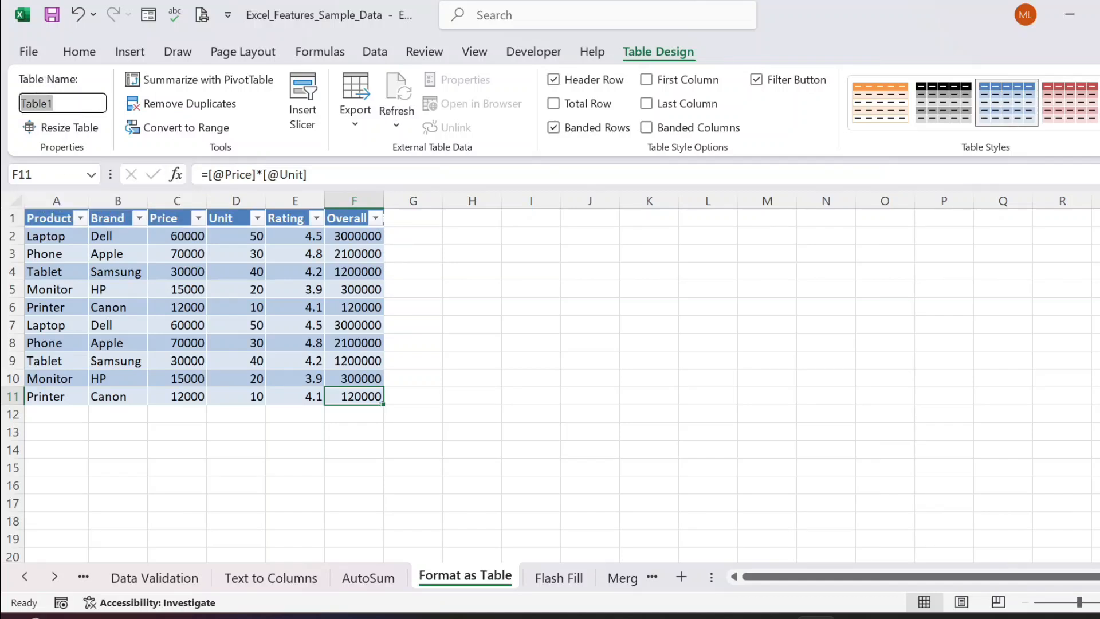
pyautogui.write('Sales_data')
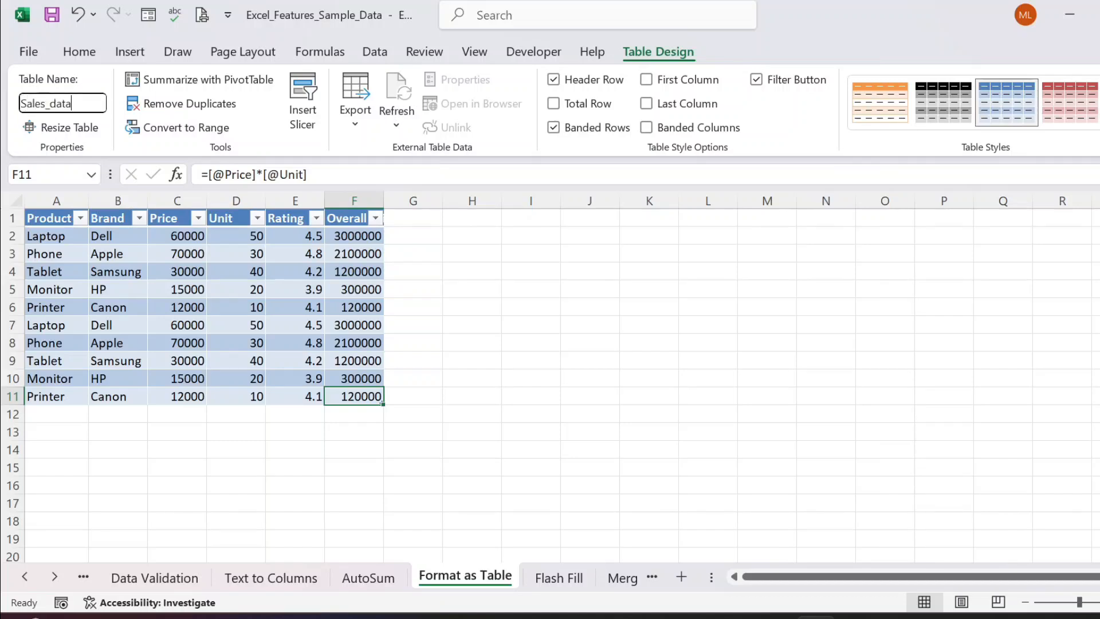
# Step: Insert a PivotTable based on the Sales_Data table at cell H2 of the existing worksheet
pyautogui.click(453, 229)
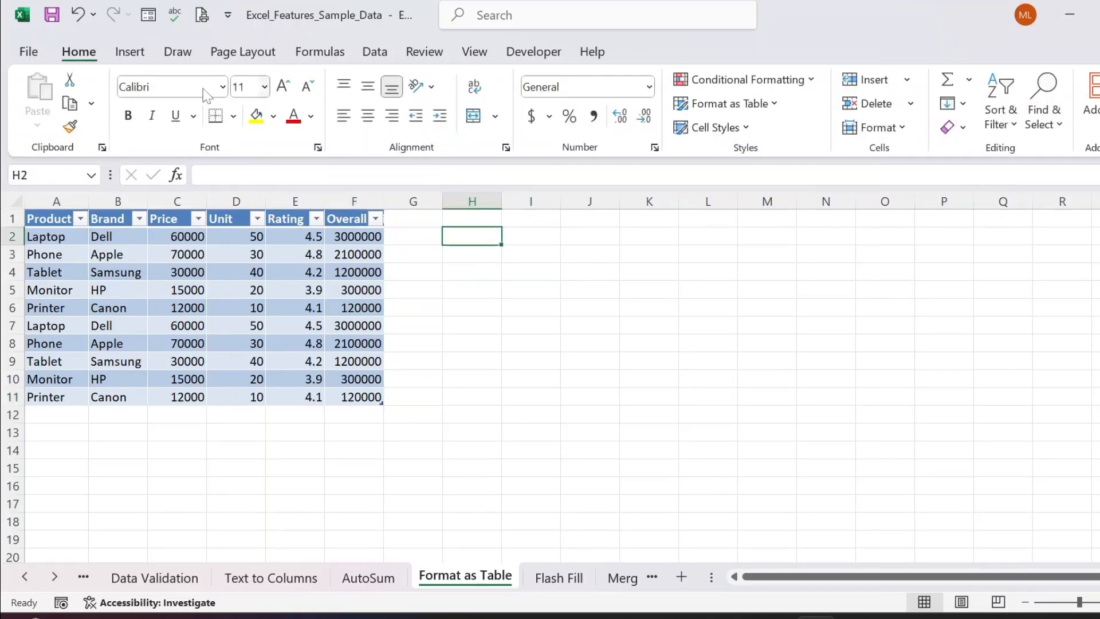
pyautogui.click(129, 53)
pyautogui.click(49, 87)
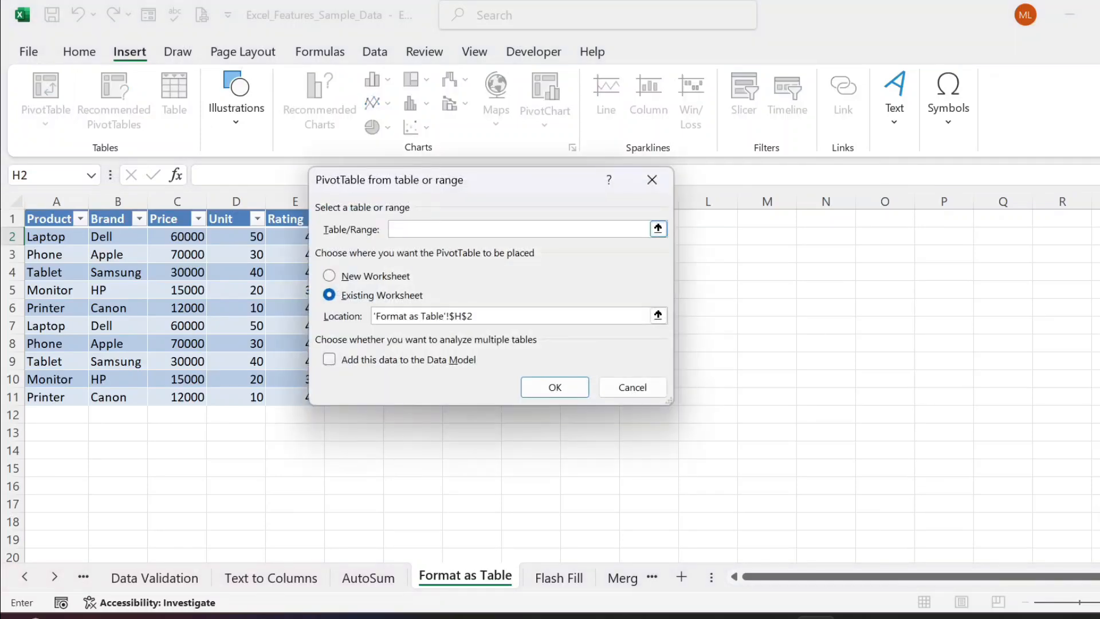
pyautogui.moveTo(436, 181); pyautogui.dragTo(652, 174)
pyautogui.click(874, 222)
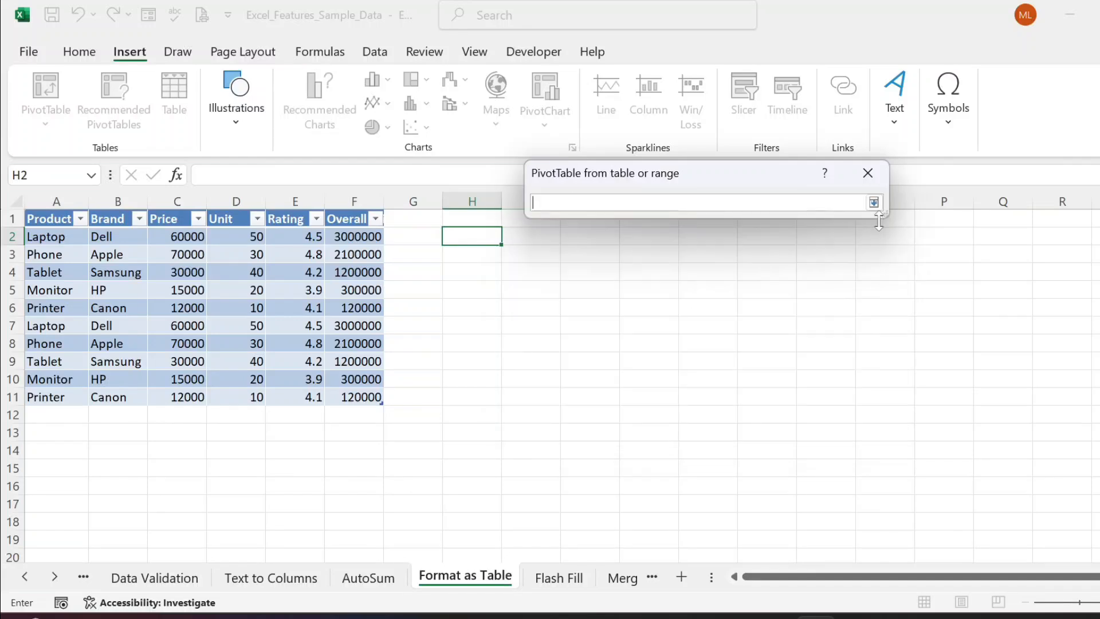
pyautogui.click(873, 203)
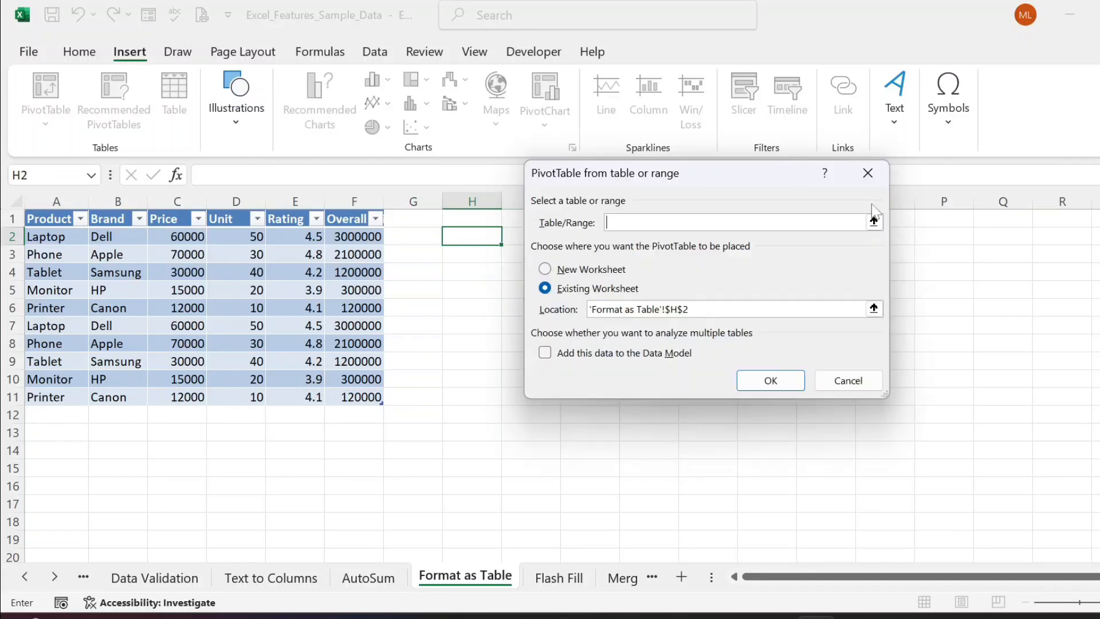
pyautogui.write('Sales_Data')
pyautogui.click(769, 380)
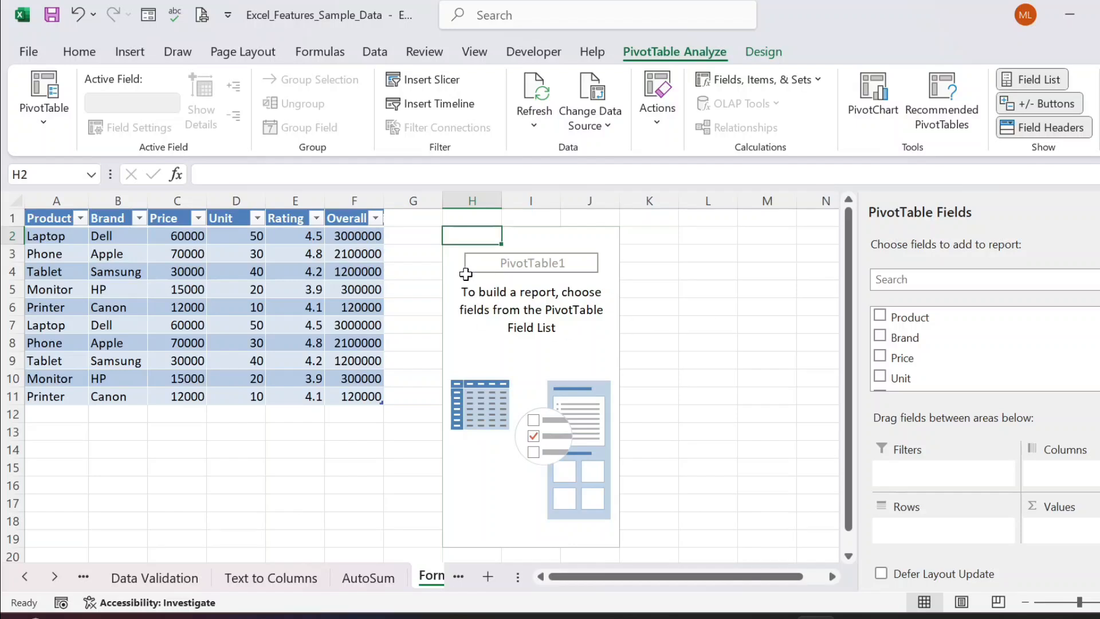
# Step: Review the empty PivotTable's data source option and preview alternative table styles on the Sales_data table
pyautogui.click(69, 407)
pyautogui.click(355, 412)
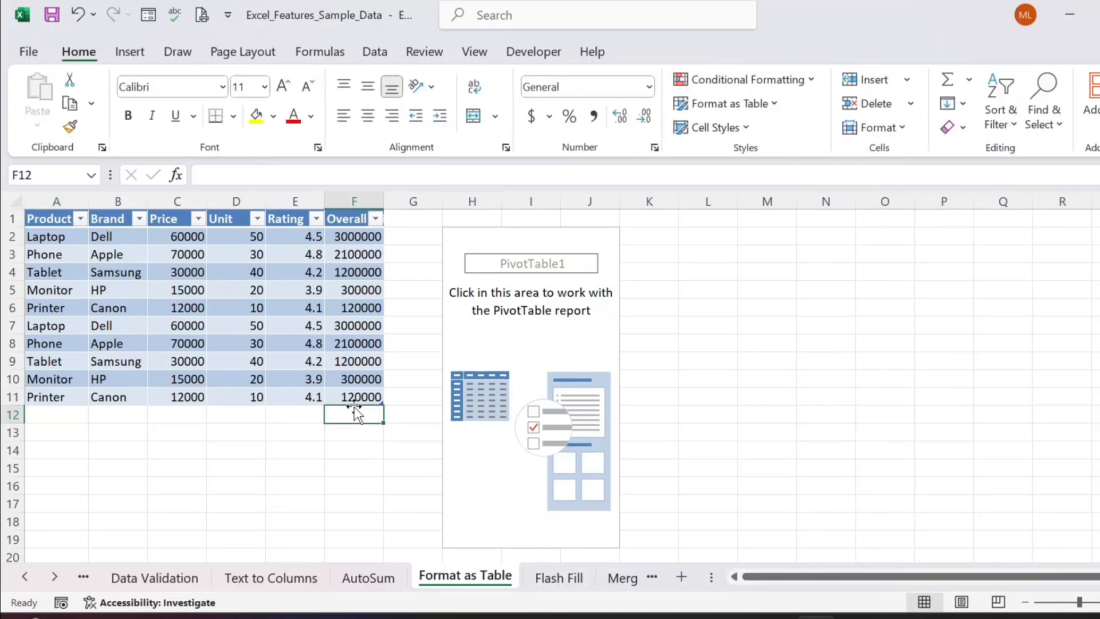
pyautogui.click(580, 237)
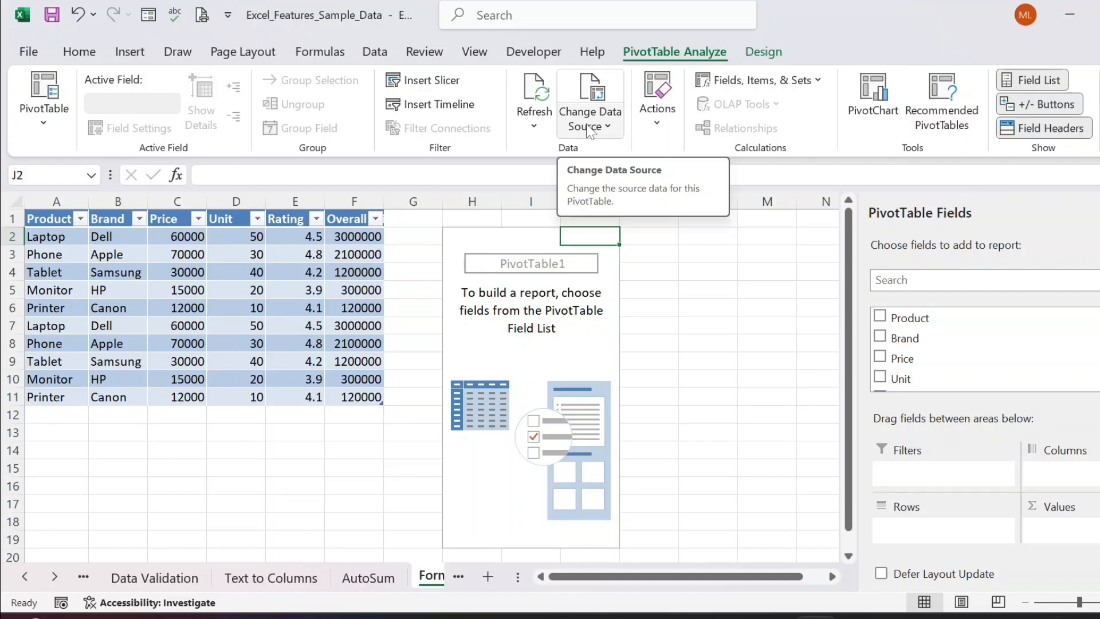
pyautogui.click(316, 310)
pyautogui.click(229, 283)
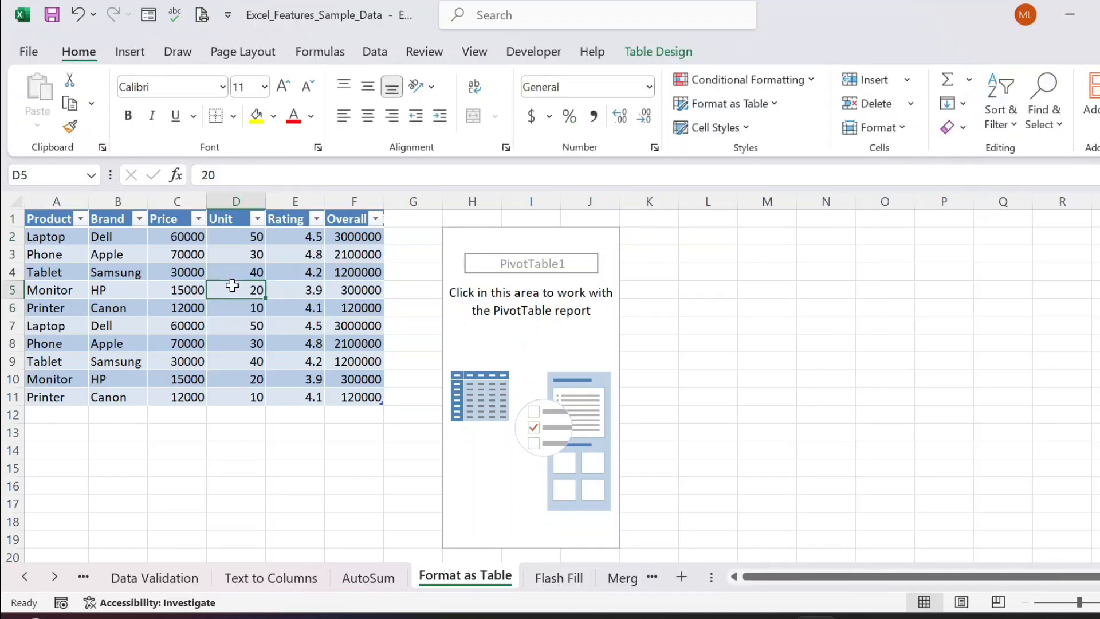
pyautogui.click(540, 243)
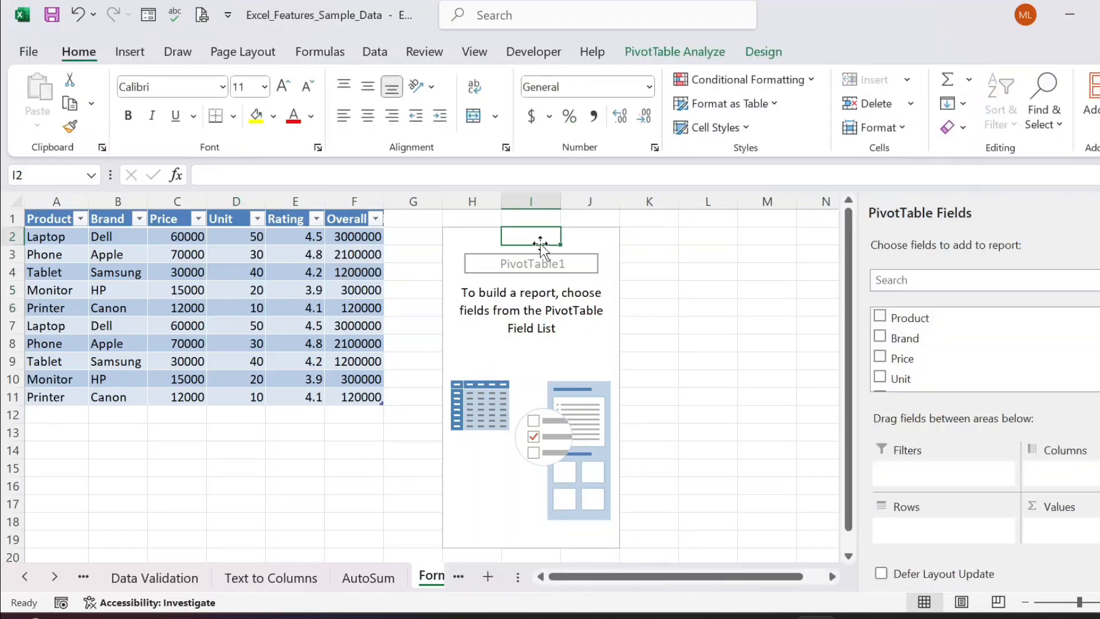
pyautogui.click(281, 256)
pyautogui.click(666, 53)
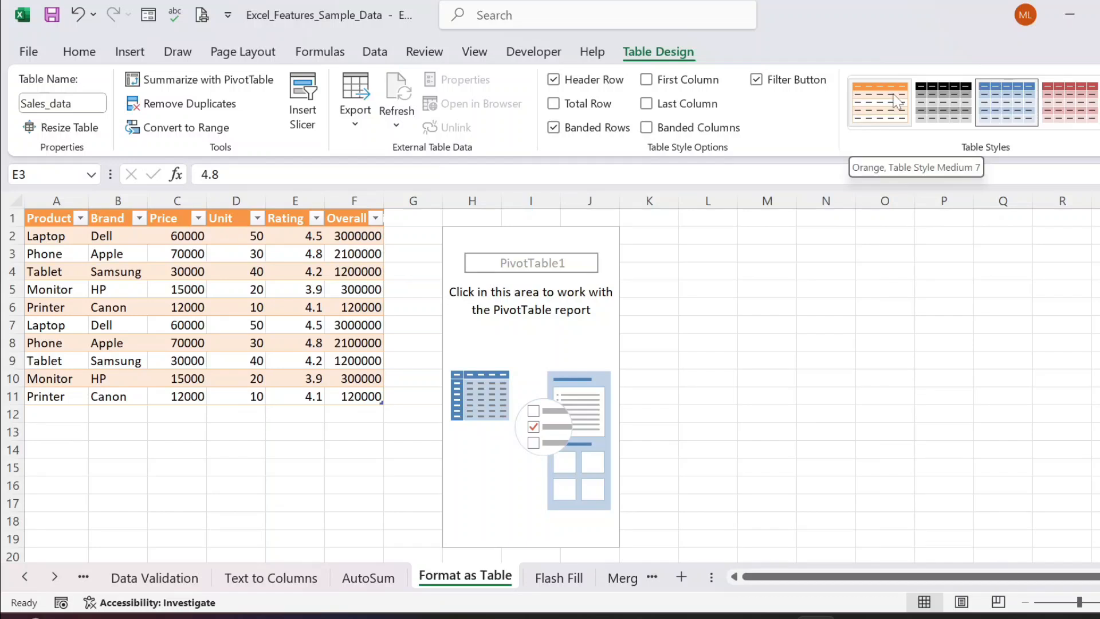
pyautogui.click(724, 345)
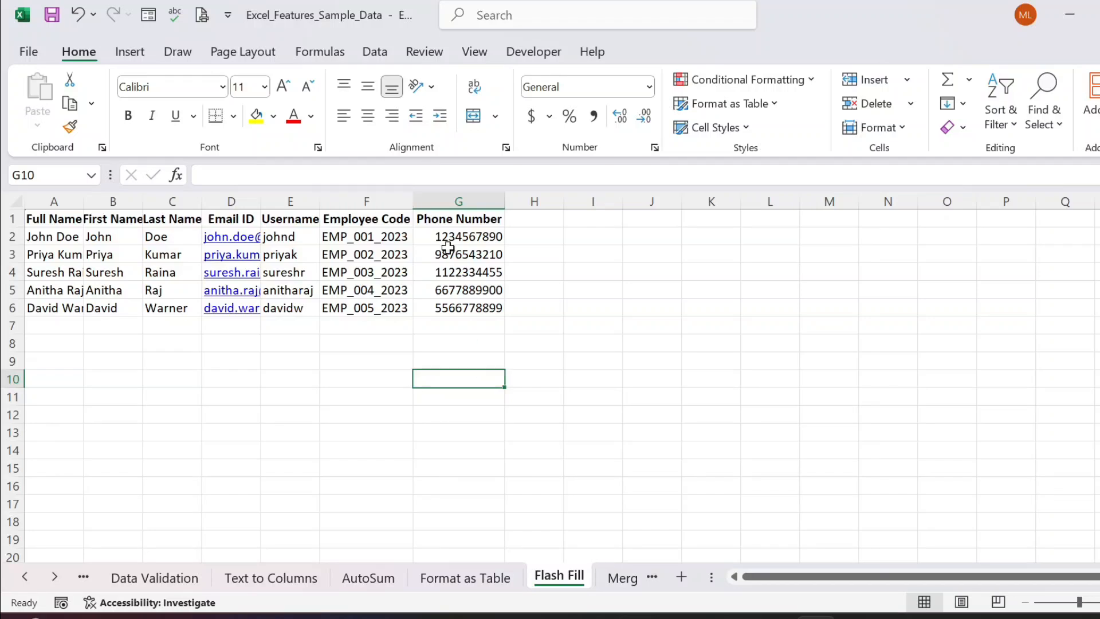
# Step: On the Flash Fill sheet, add the header XYZ in H1, beside the Phone Number column
pyautogui.moveTo(373, 220); pyautogui.dragTo(367, 308)
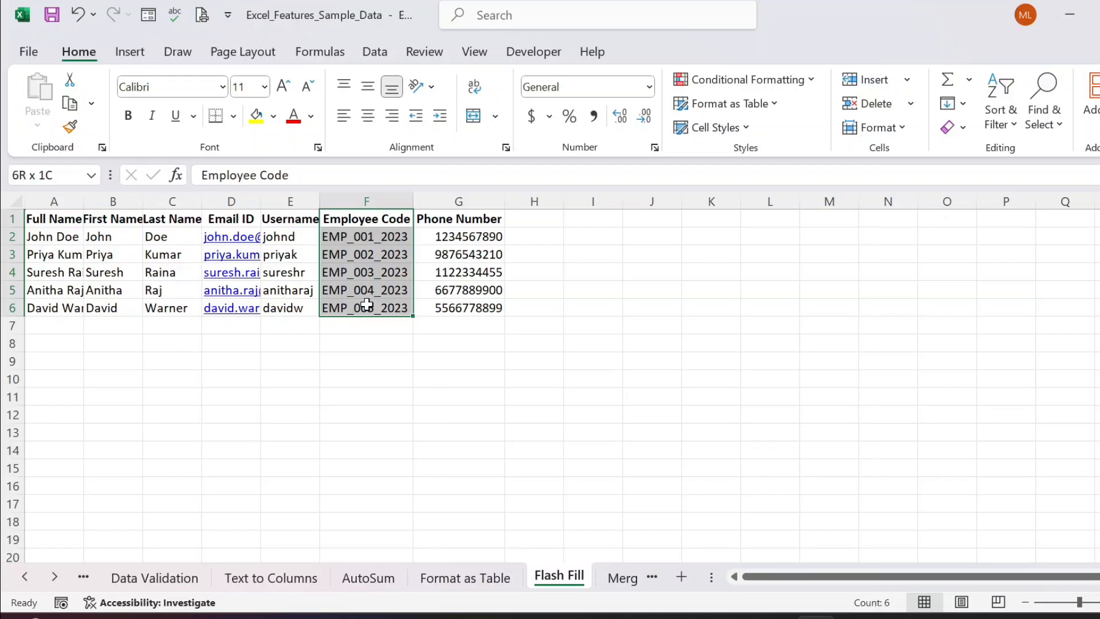
pyautogui.click(366, 242)
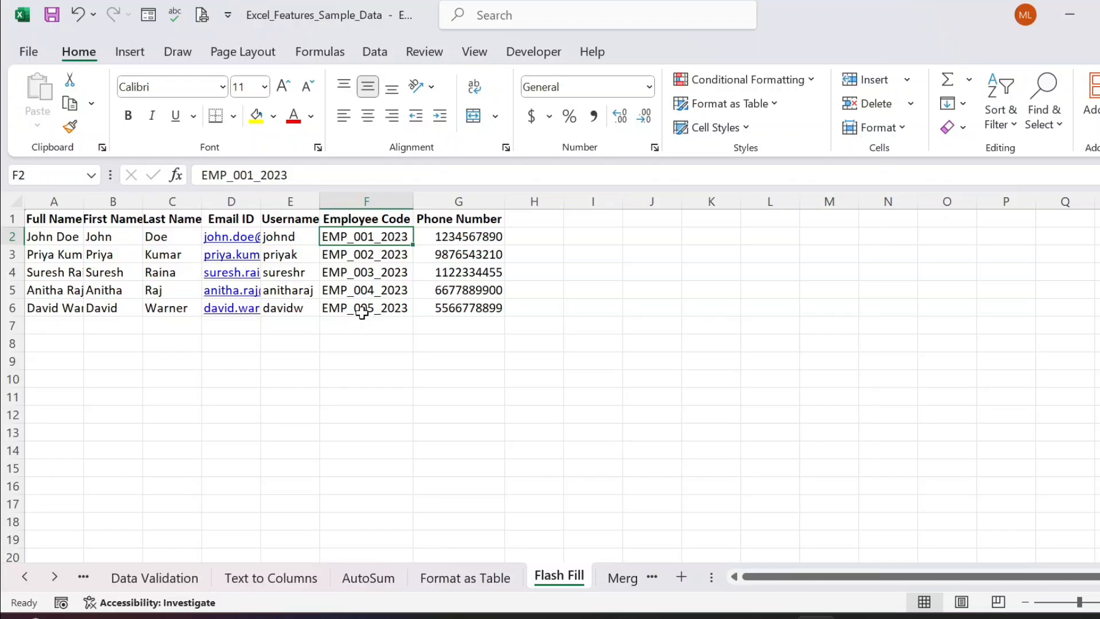
pyautogui.click(536, 222)
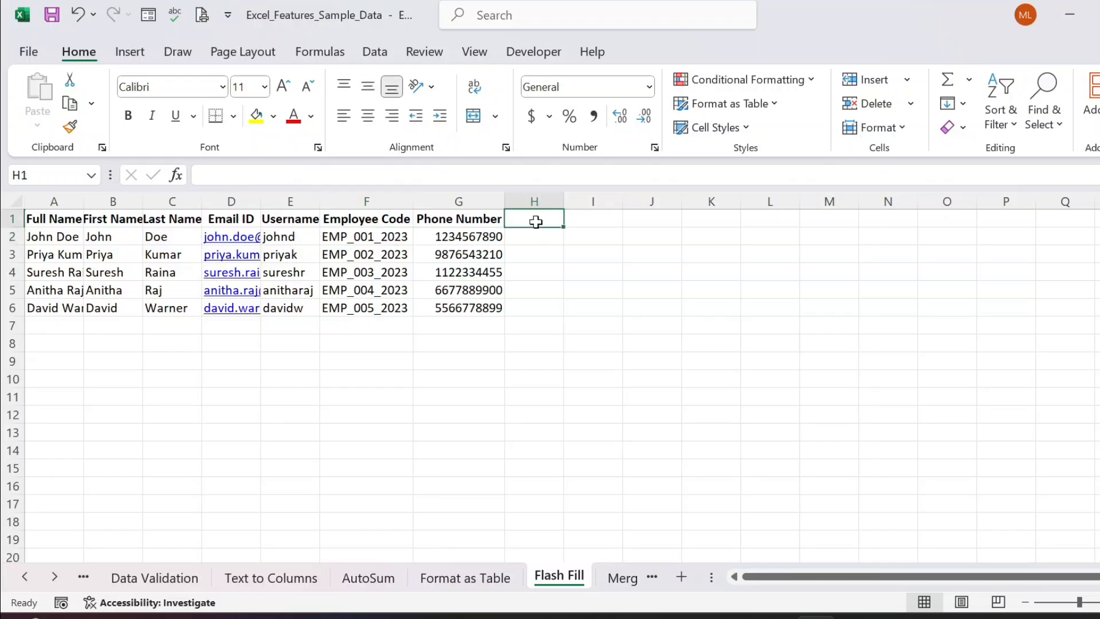
pyautogui.write('C')
pyautogui.press('BackSpace')
pyautogui.write('X')
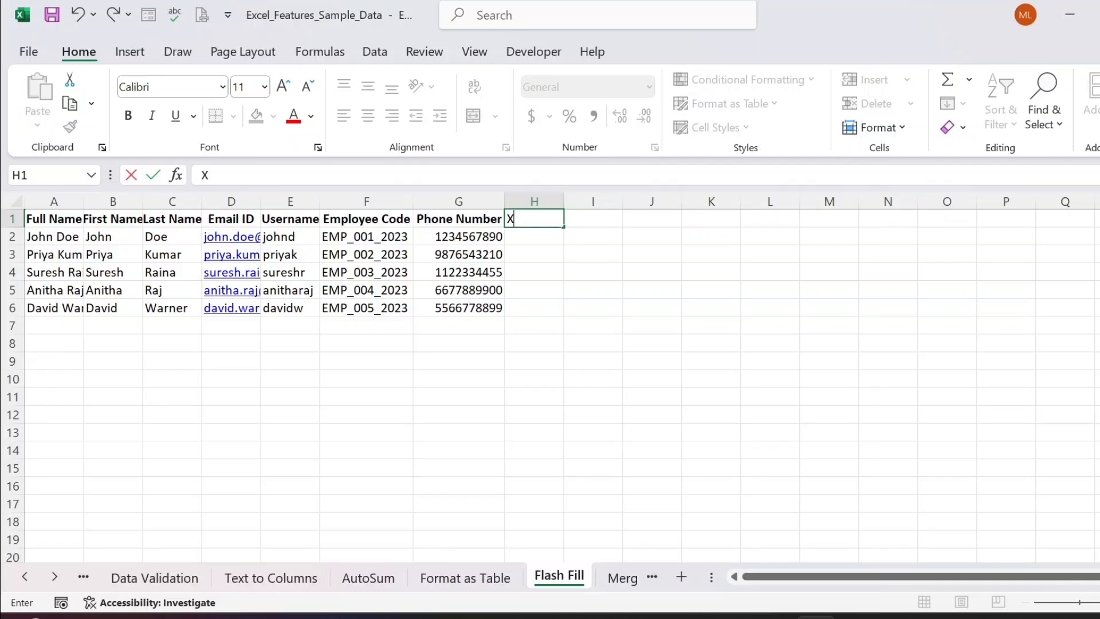
pyautogui.write('YZ')
pyautogui.press('Return')
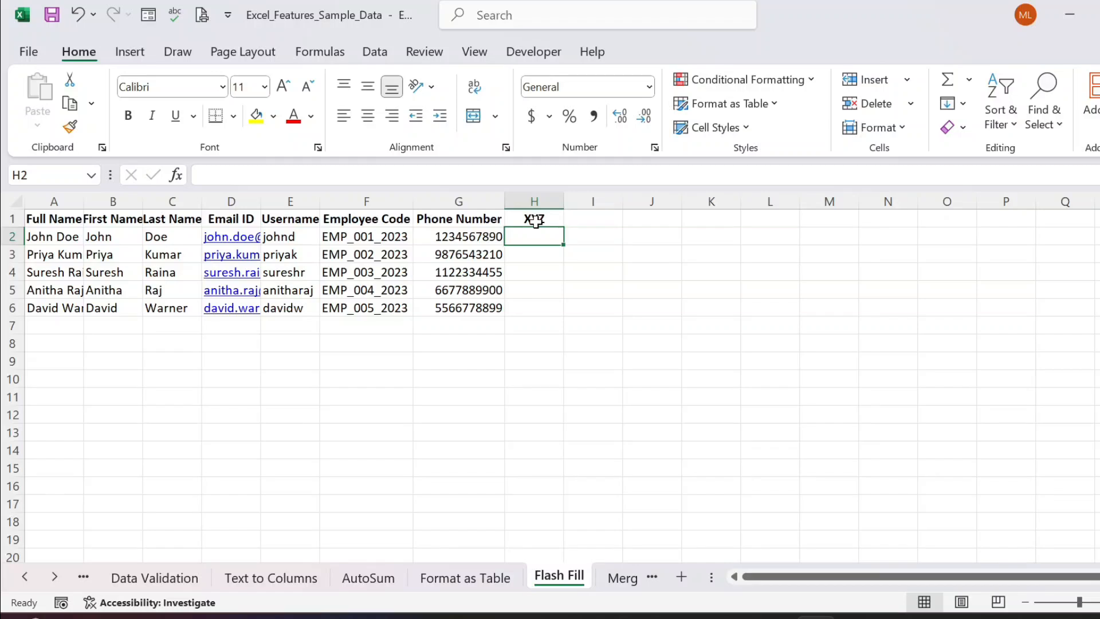
# Step: Enter 001 in H2 as the sample extracted from Employee Code and Flash Fill the XYZ column through row 6
pyautogui.write('001')
pyautogui.press('Return')
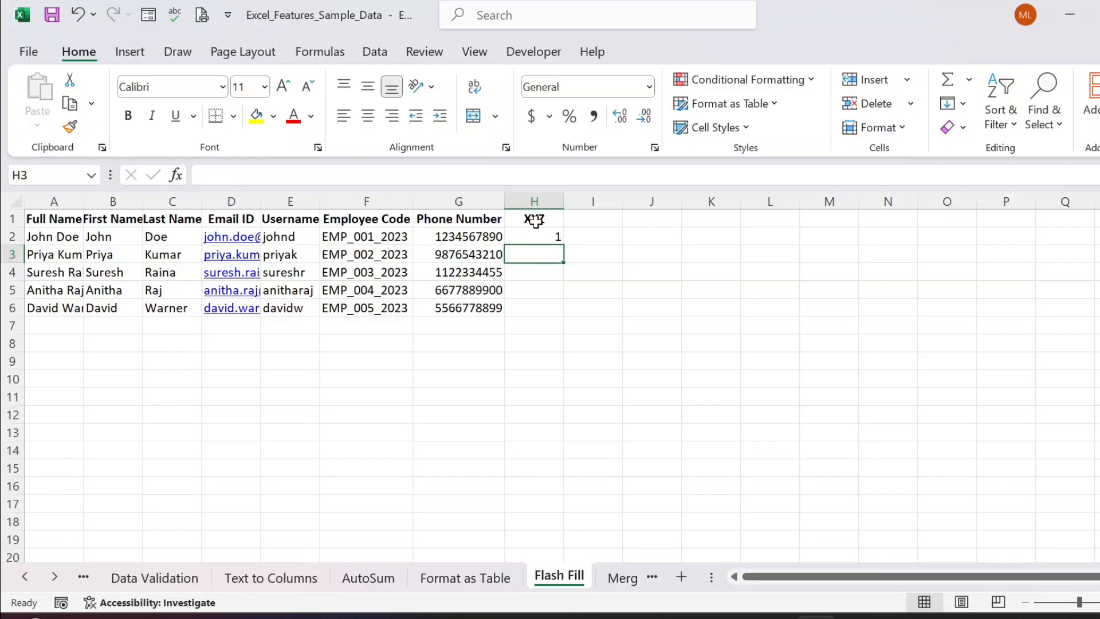
pyautogui.click(537, 237)
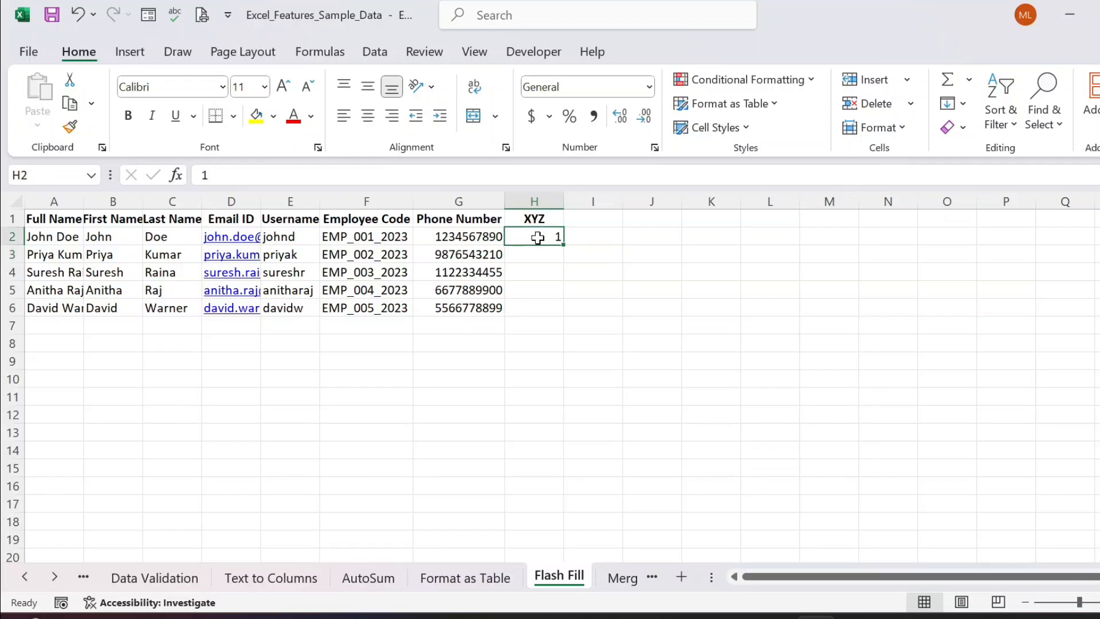
pyautogui.click(534, 252)
pyautogui.click(534, 286)
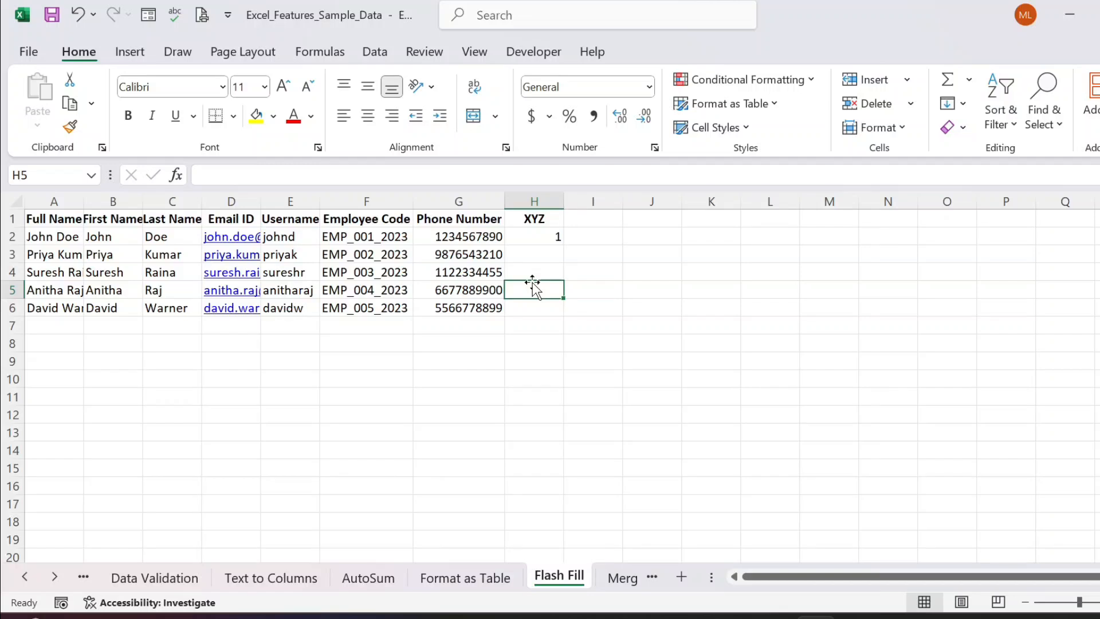
pyautogui.click(535, 251)
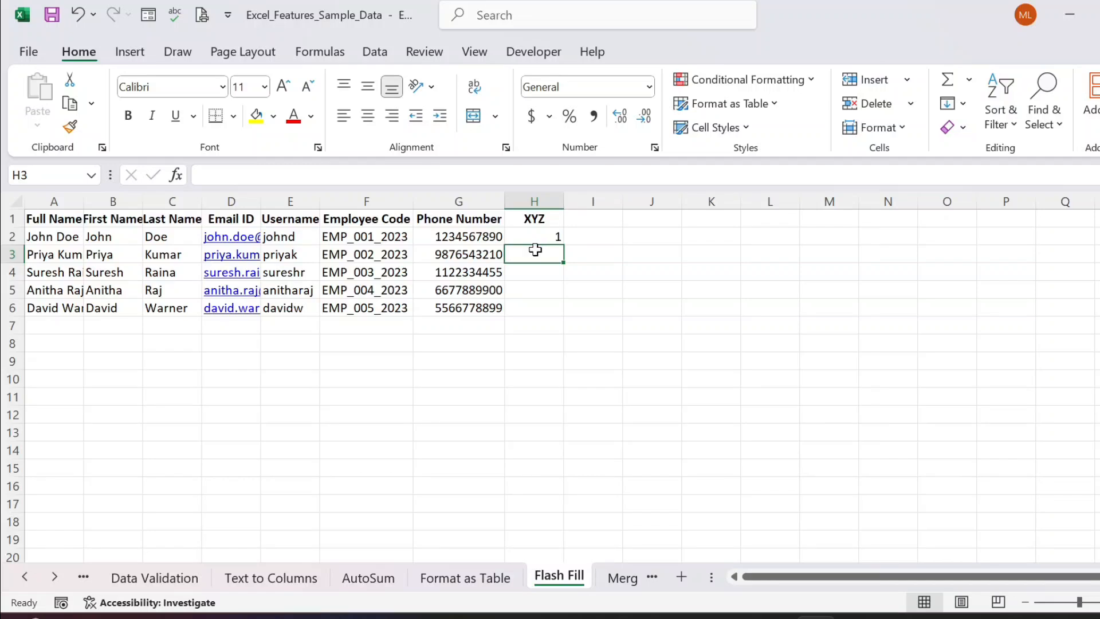
pyautogui.hotkey('ctrl', 'e')
pyautogui.click(361, 252)
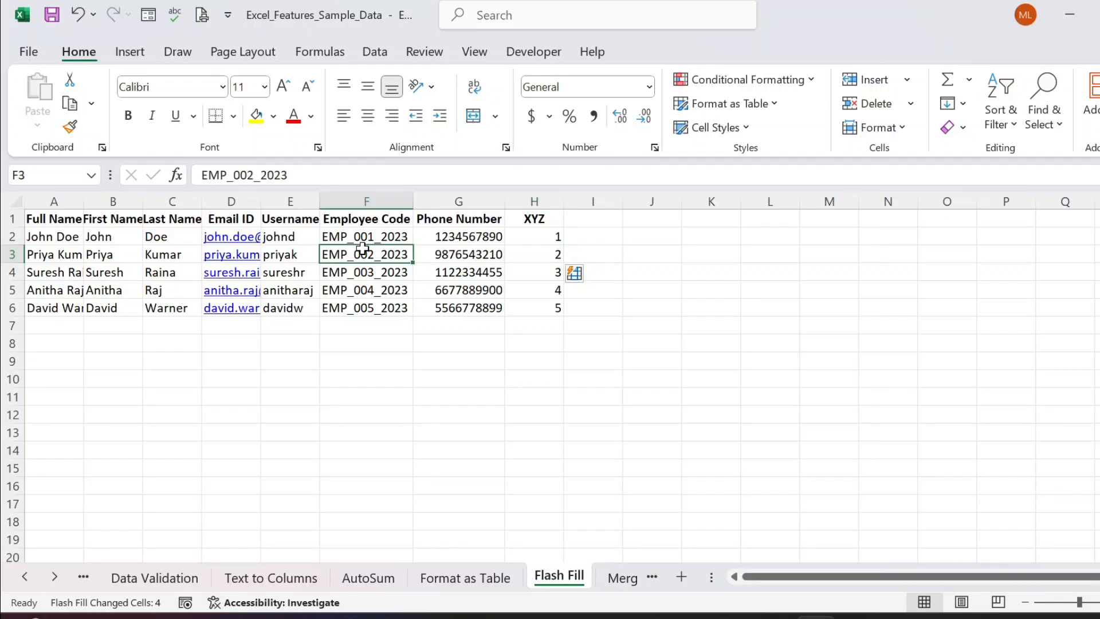
pyautogui.click(361, 270)
pyautogui.click(358, 294)
pyautogui.click(361, 308)
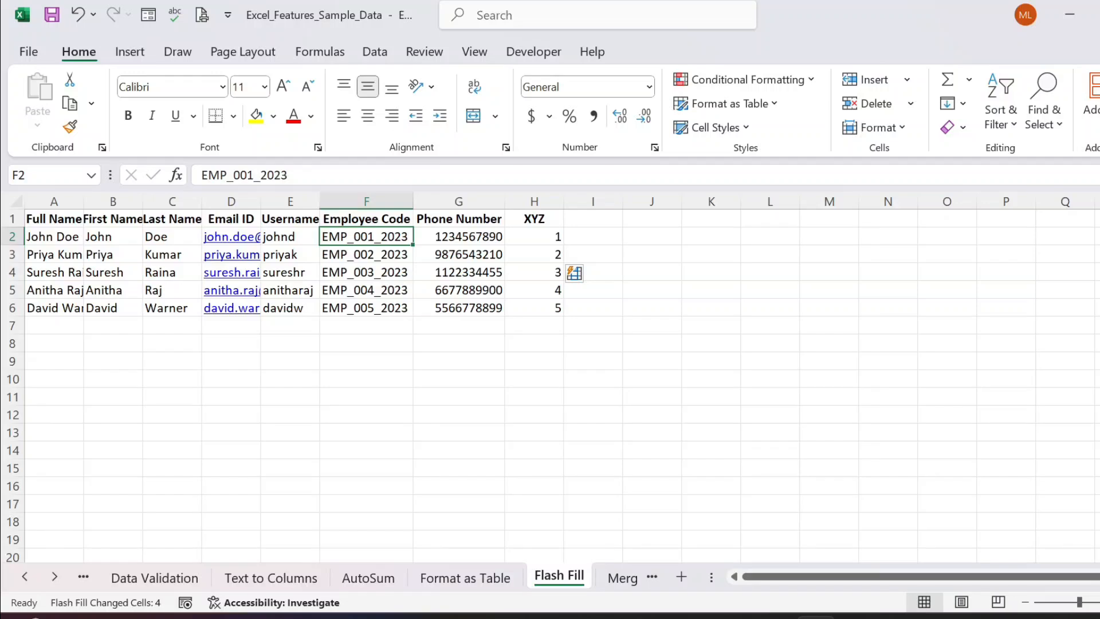
# Step: Replace the last digit of the middle part of the employee codes with A in F2 and B in F3
pyautogui.doubleClick(378, 241)
pyautogui.press('BackSpace')
pyautogui.write('A')
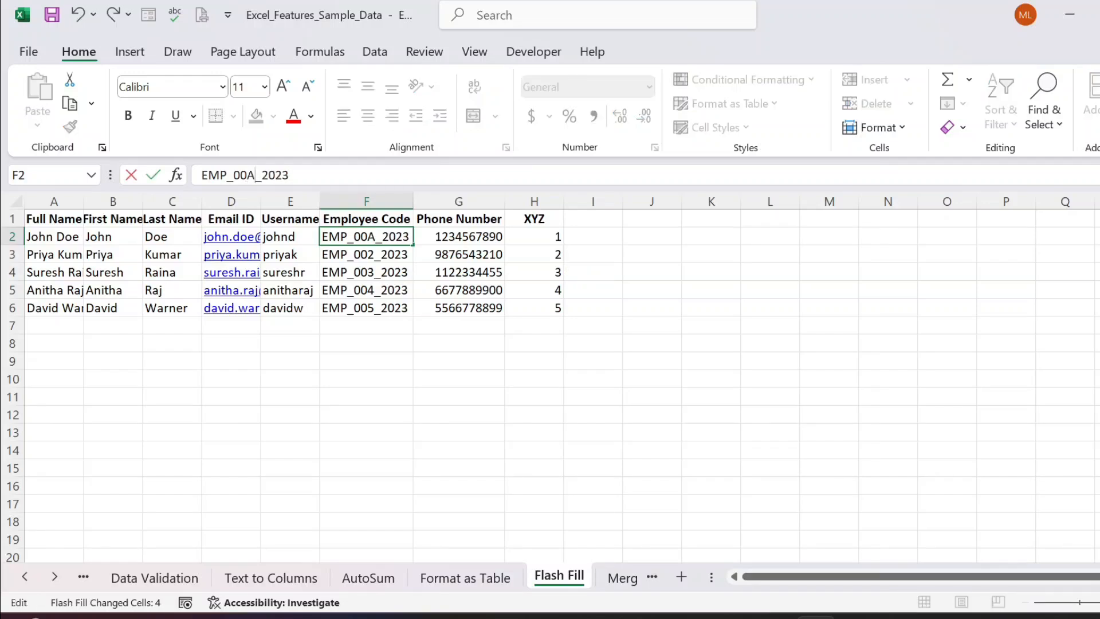
pyautogui.press('Return')
pyautogui.doubleClick(377, 255)
pyautogui.press('BackSpace')
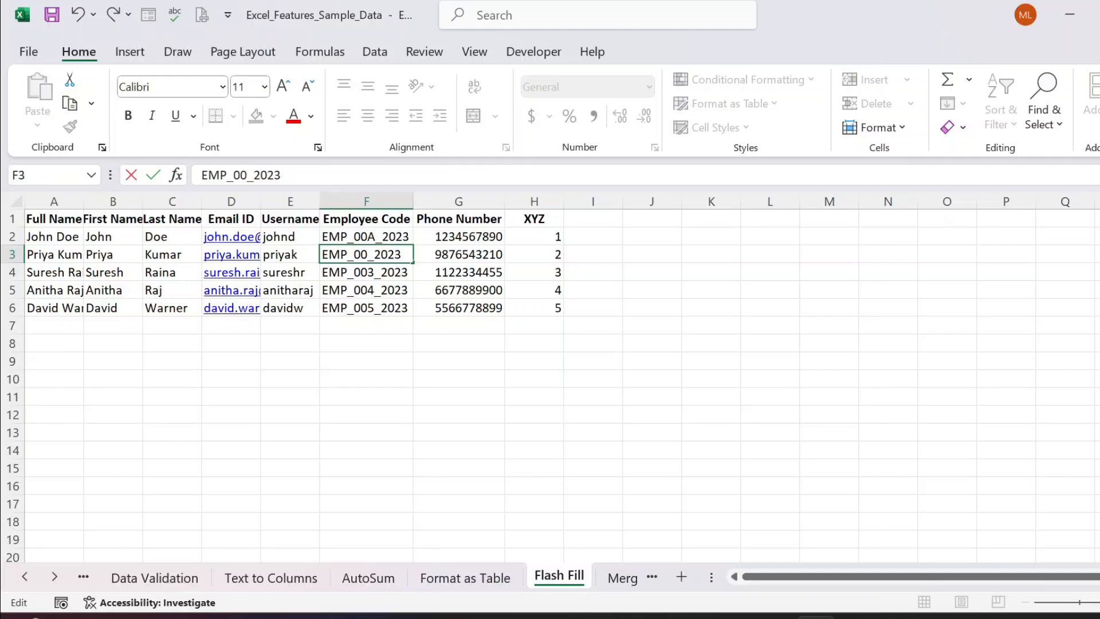
pyautogui.write('B')
pyautogui.press('Return')
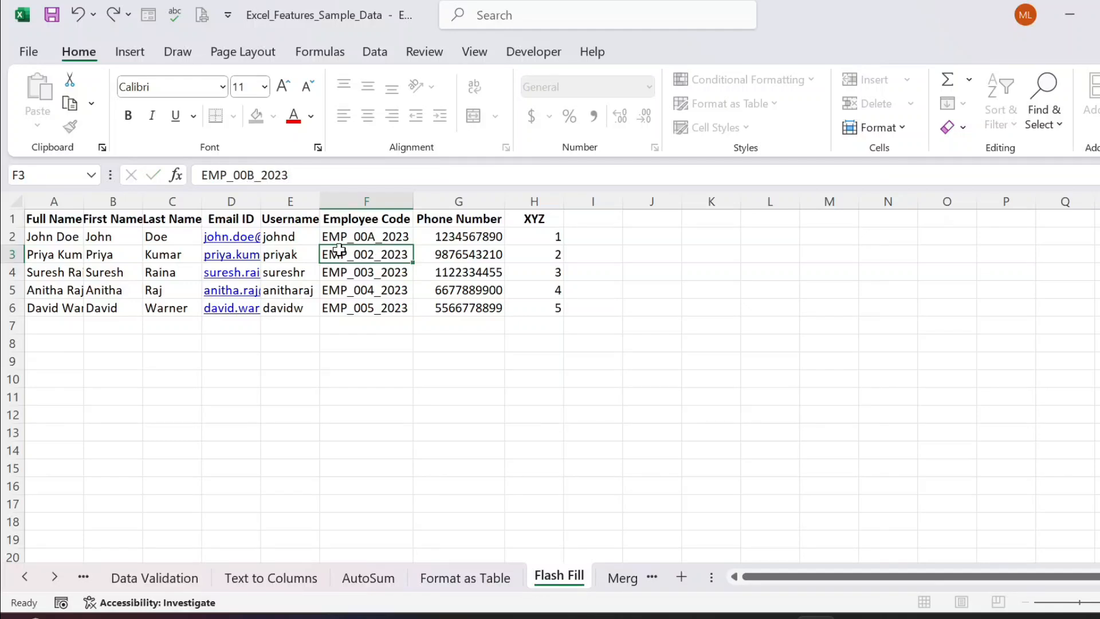
# Step: Replace the last digit of the middle part of the employee codes in F4, F5 and F6 with C, D and E
pyautogui.click(252, 175)
pyautogui.press('BackSpace')
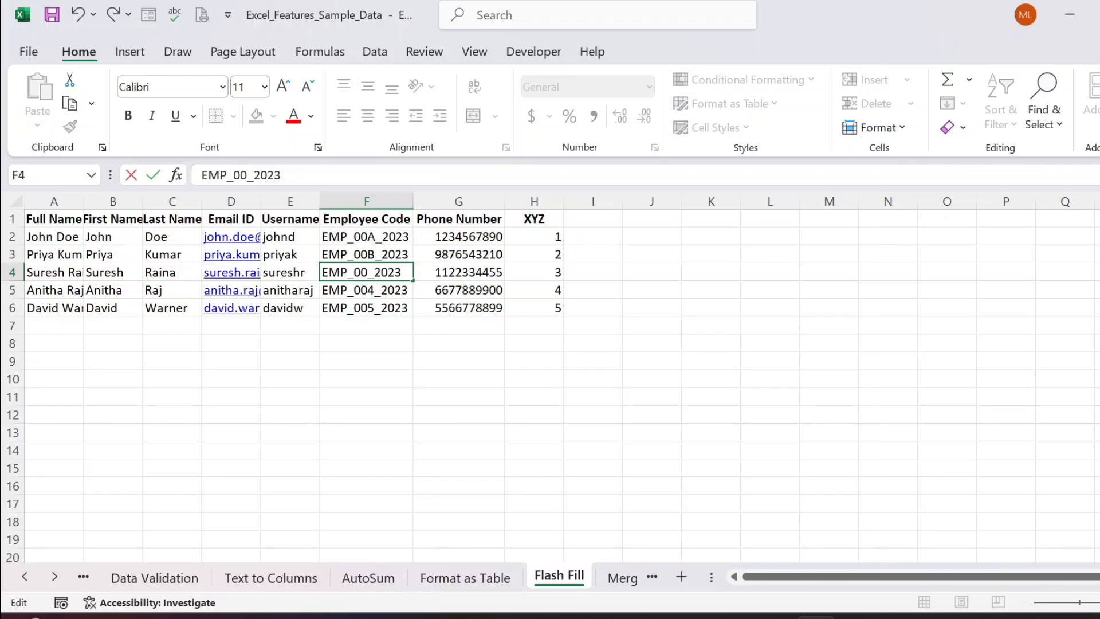
pyautogui.write('C')
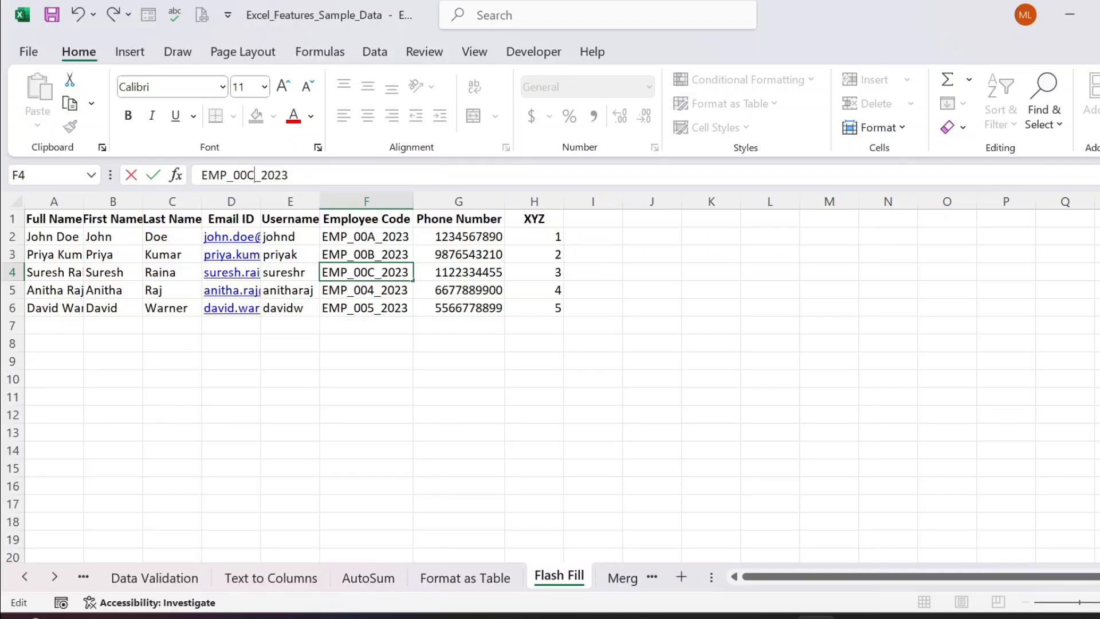
pyautogui.press('Return')
pyautogui.click(253, 175)
pyautogui.press('BackSpace')
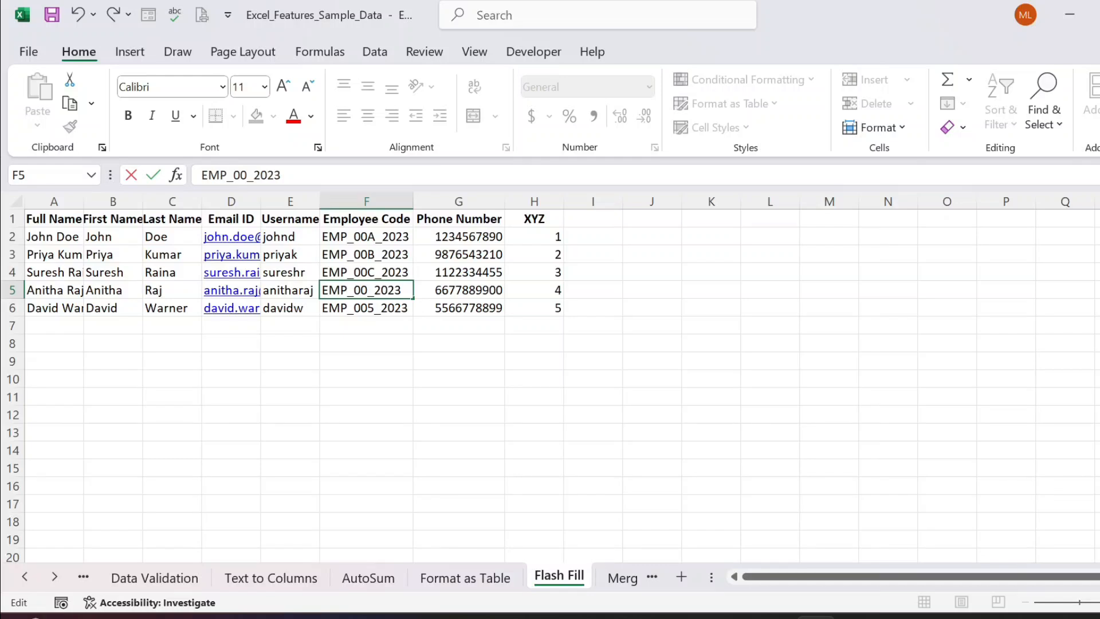
pyautogui.write('D')
pyautogui.press('Return')
pyautogui.click(254, 175)
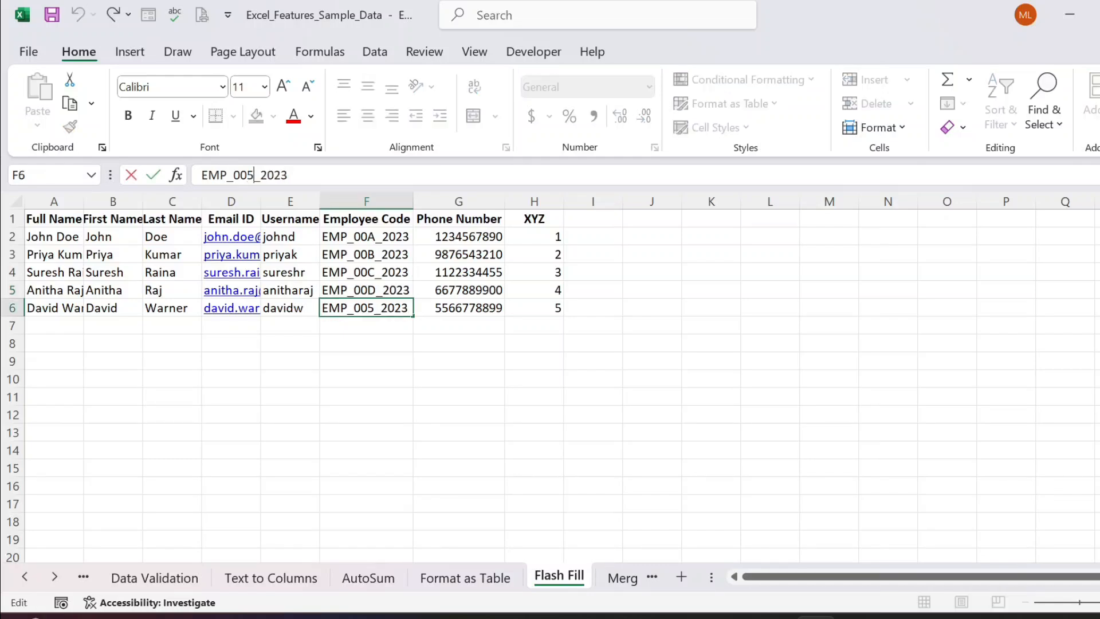
pyautogui.press('BackSpace')
pyautogui.write('E')
# Step: Clear H2:H6, enter 00A in H2 as the new sample, and Flash Fill the XYZ column through row 6
pyautogui.click(535, 238)
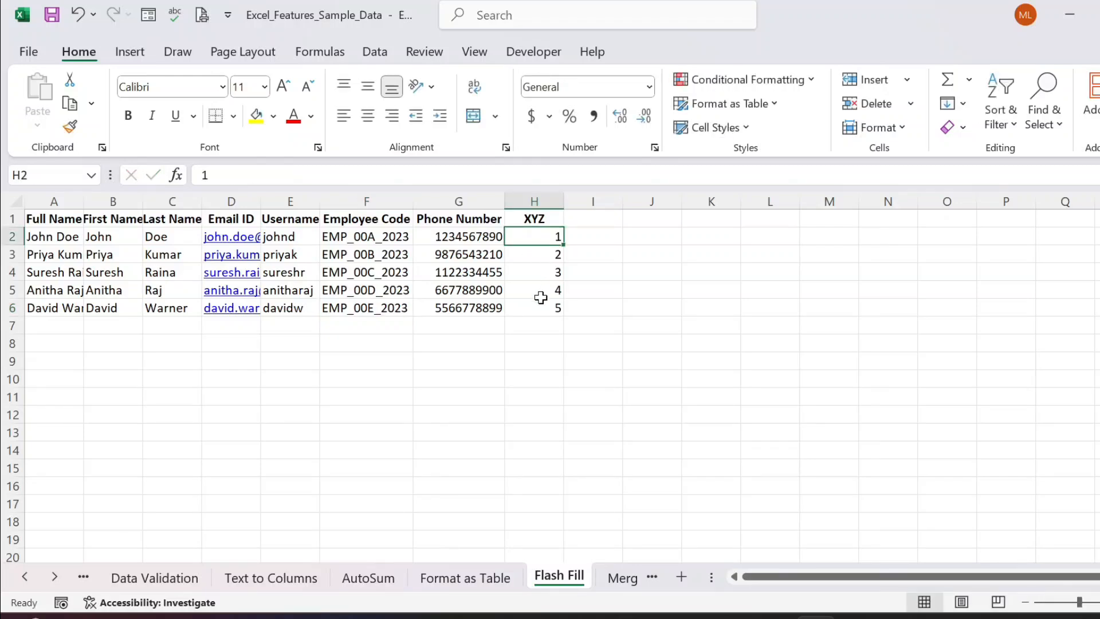
pyautogui.moveTo(540, 297); pyautogui.dragTo(541, 308)
pyautogui.press('Delete')
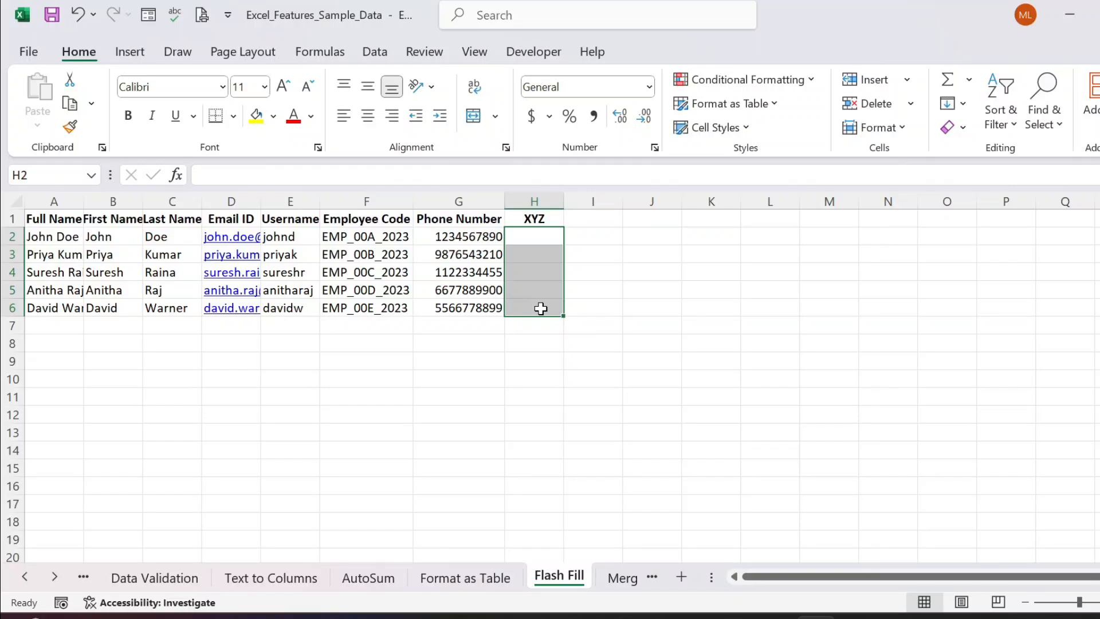
pyautogui.click(528, 233)
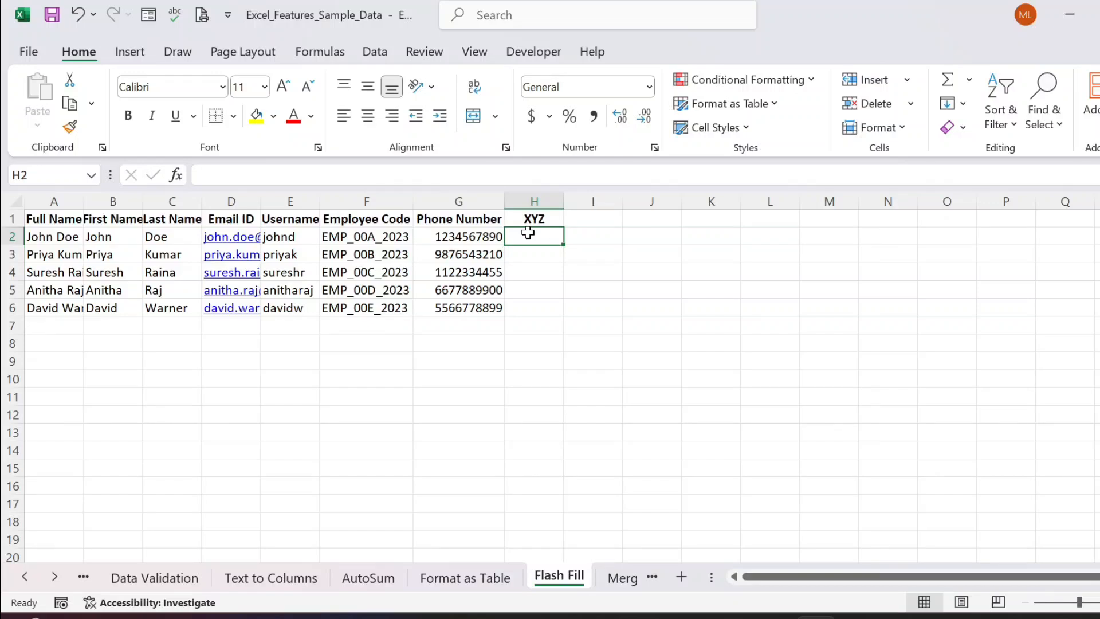
pyautogui.write('00A')
pyautogui.press('Return')
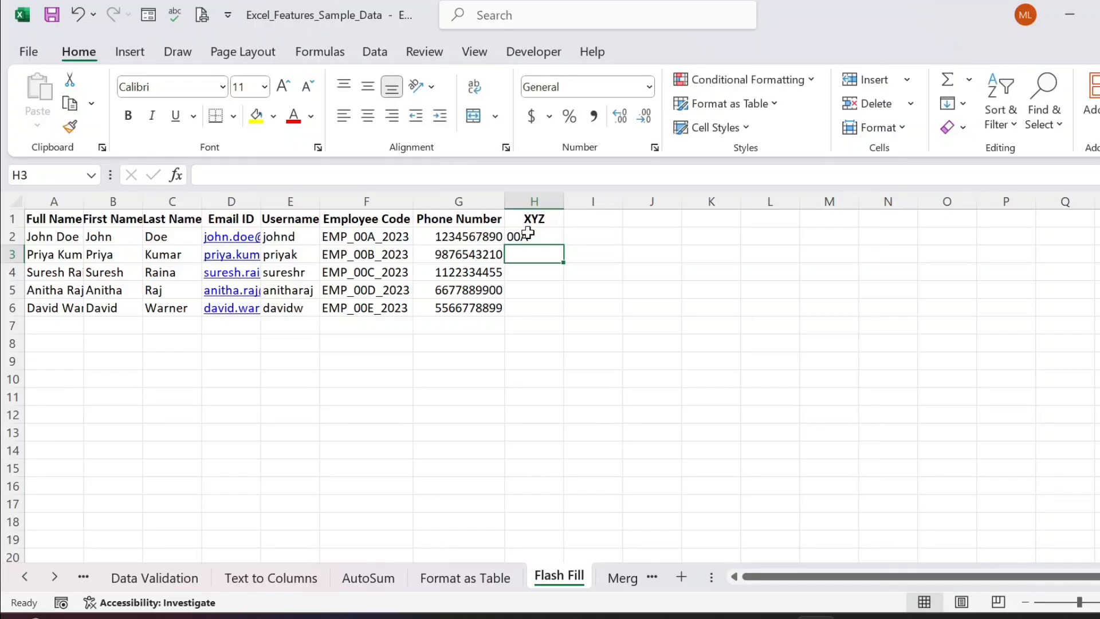
pyautogui.hotkey('ctrl', 'e')
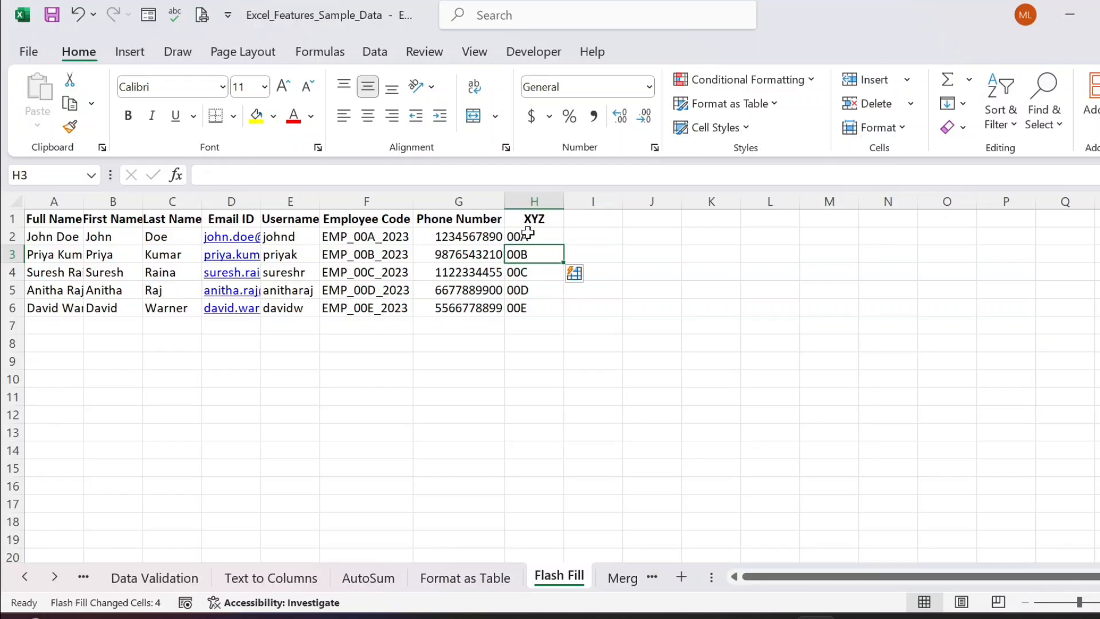
pyautogui.click(528, 273)
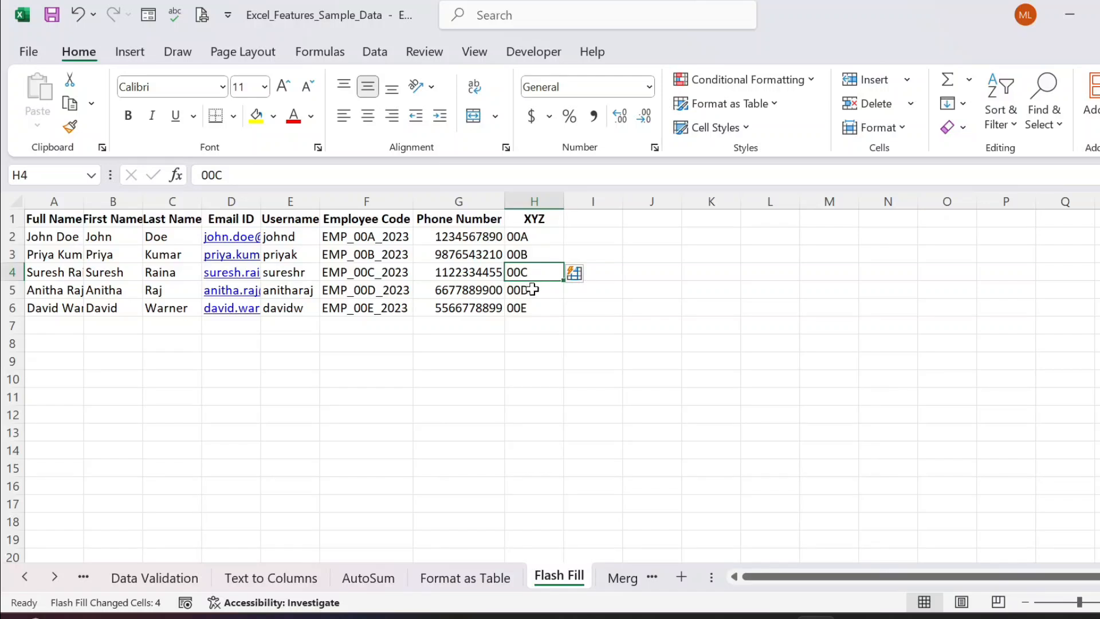
pyautogui.click(532, 289)
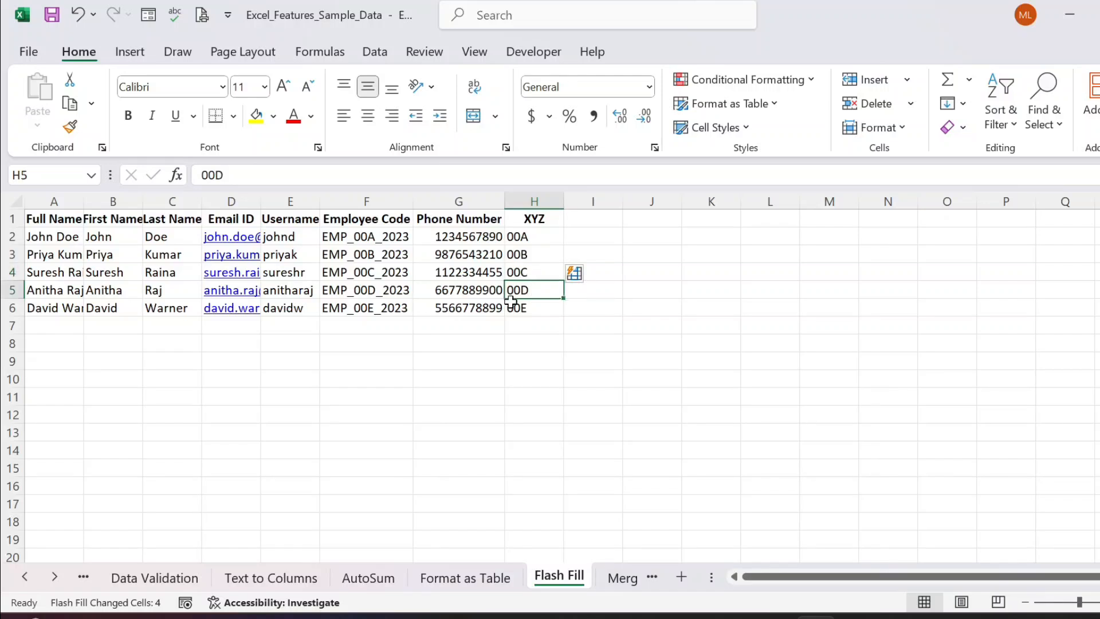
pyautogui.click(510, 302)
# Step: Enter 2023 in I2 as the year from the employee code and Flash Fill column I through row 6
pyautogui.click(571, 237)
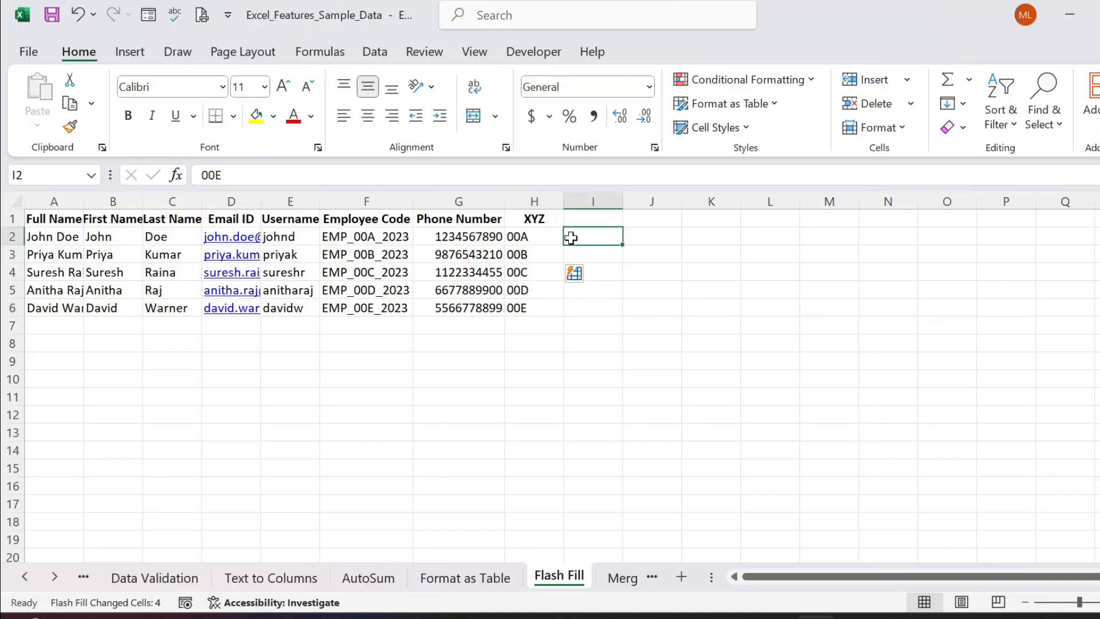
pyautogui.write('2023')
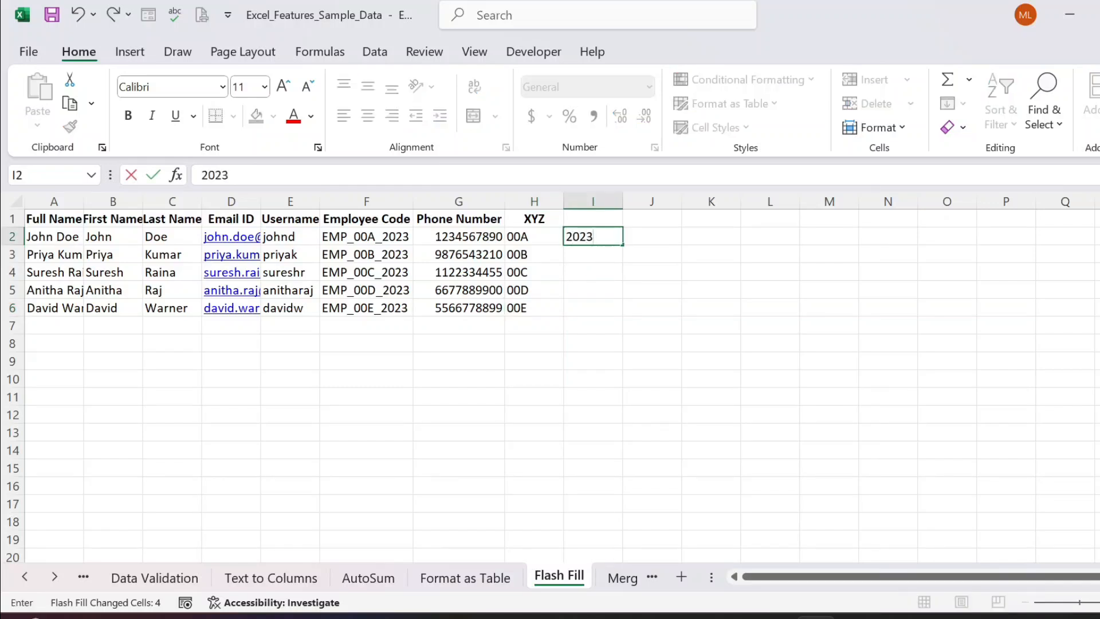
pyautogui.press('Return')
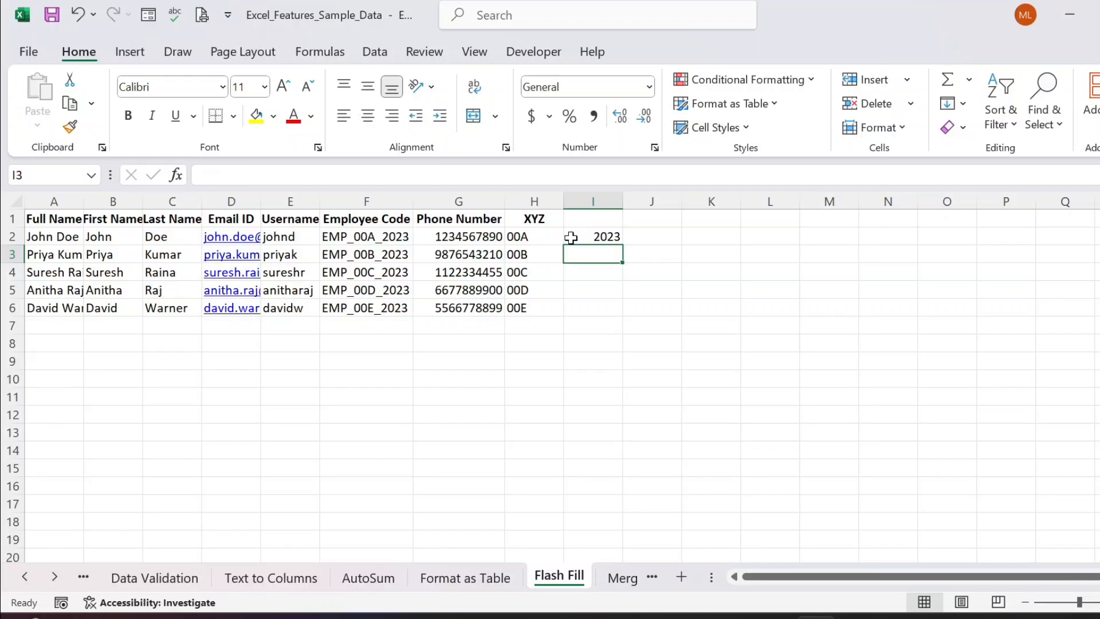
pyautogui.hotkey('ctrl', 'e')
pyautogui.click(398, 267)
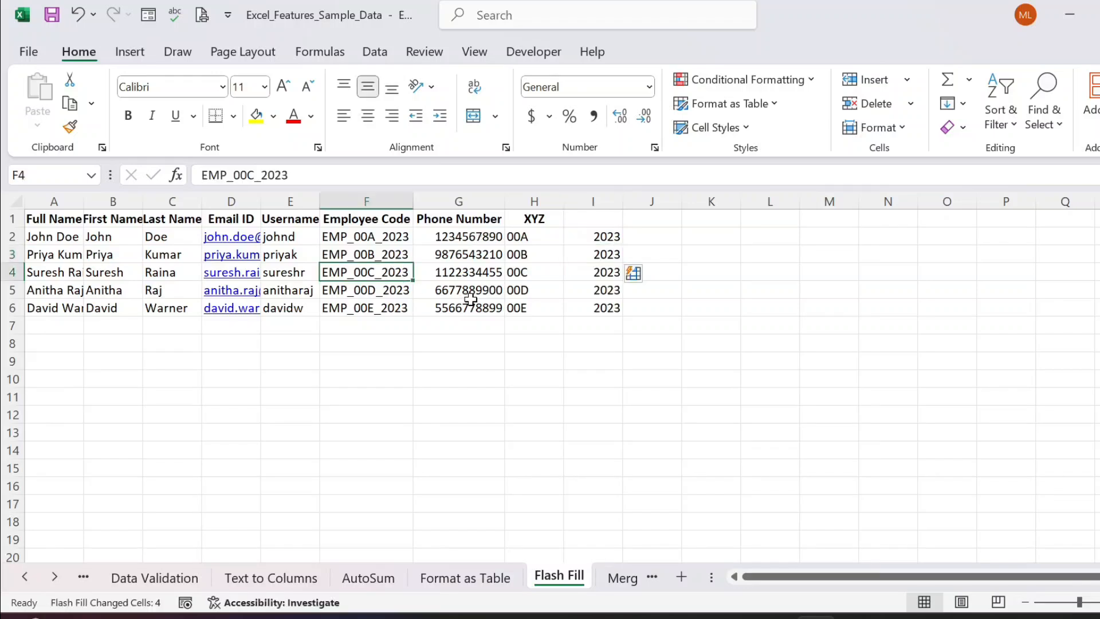
# Step: Auto-fit the width of the Email ID column to its contents
pyautogui.click(494, 308)
pyautogui.click(537, 303)
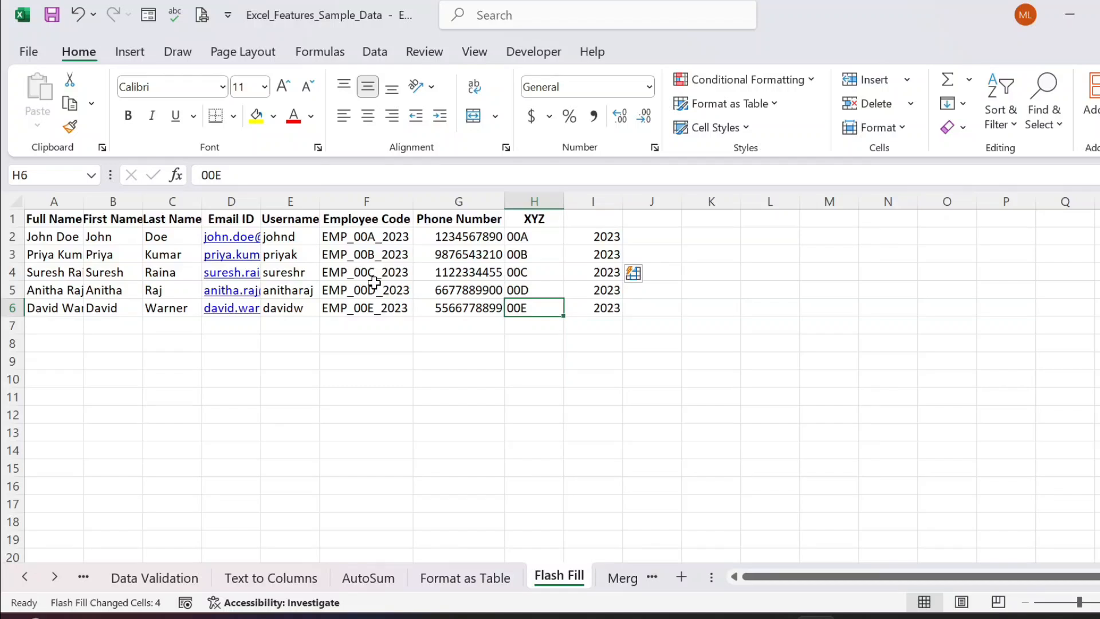
pyautogui.click(374, 52)
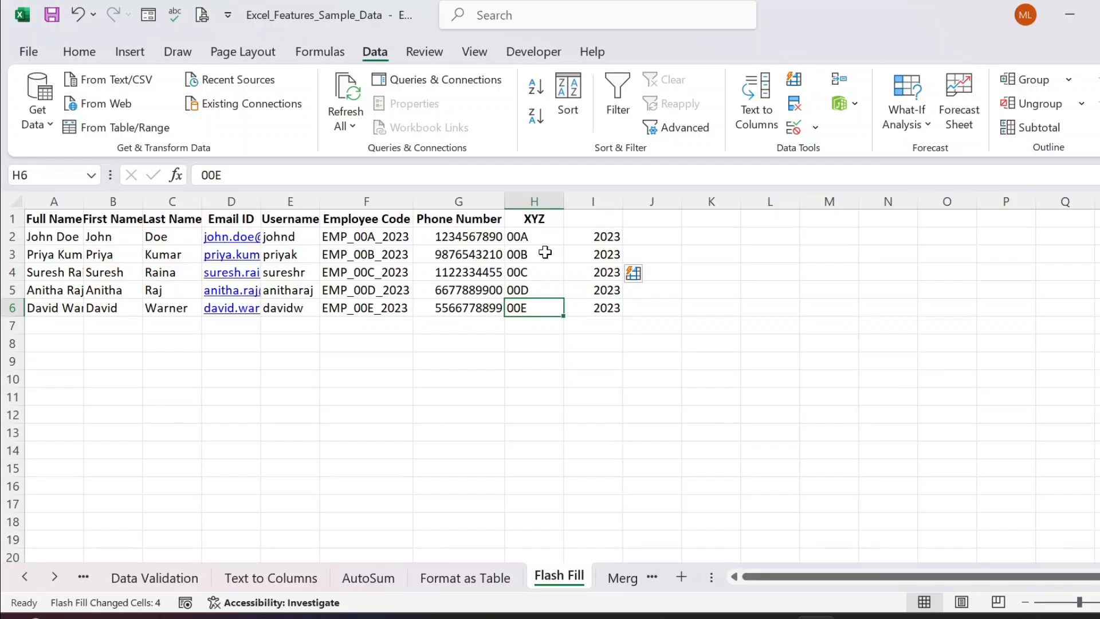
pyautogui.doubleClick(260, 201)
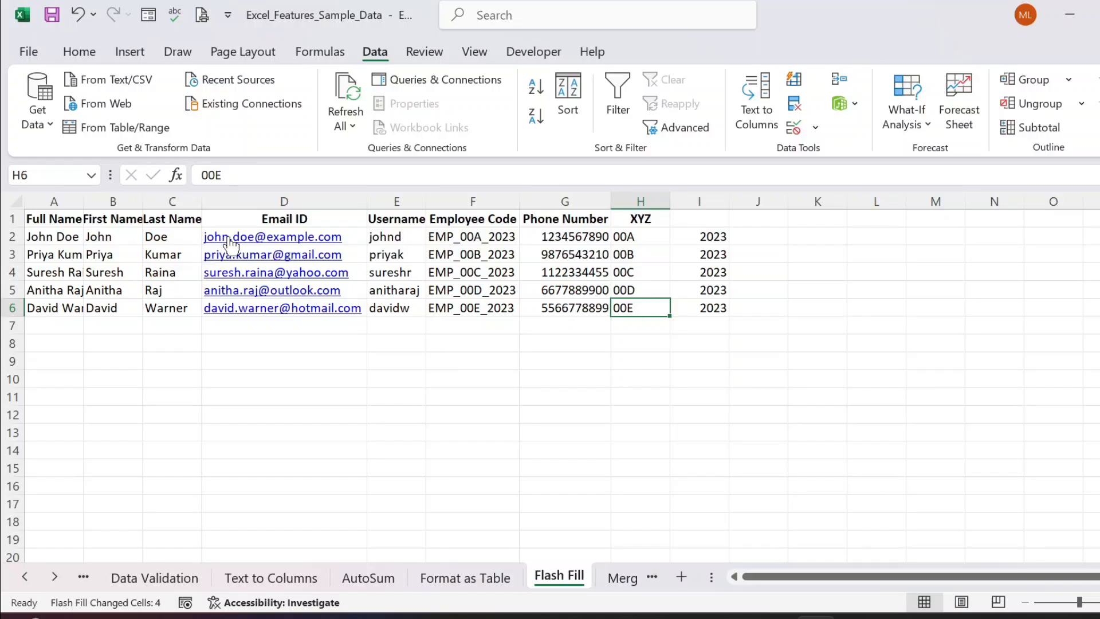
# Step: Enter the first name from the row 2 record in J2 as a sample and Flash Fill column J
pyautogui.click(753, 235)
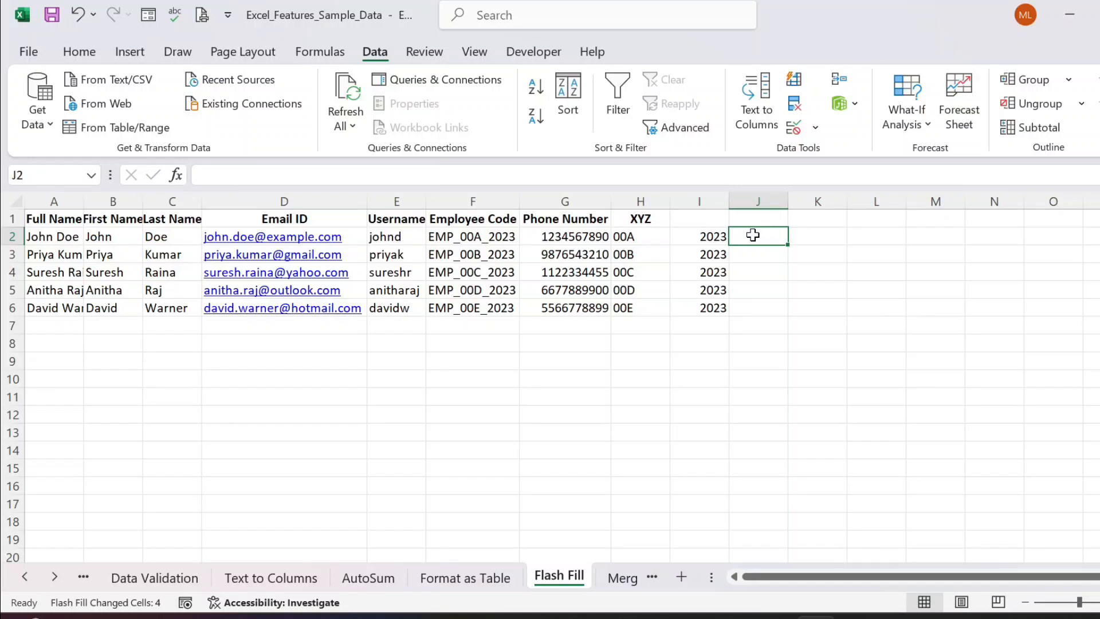
pyautogui.write('John')
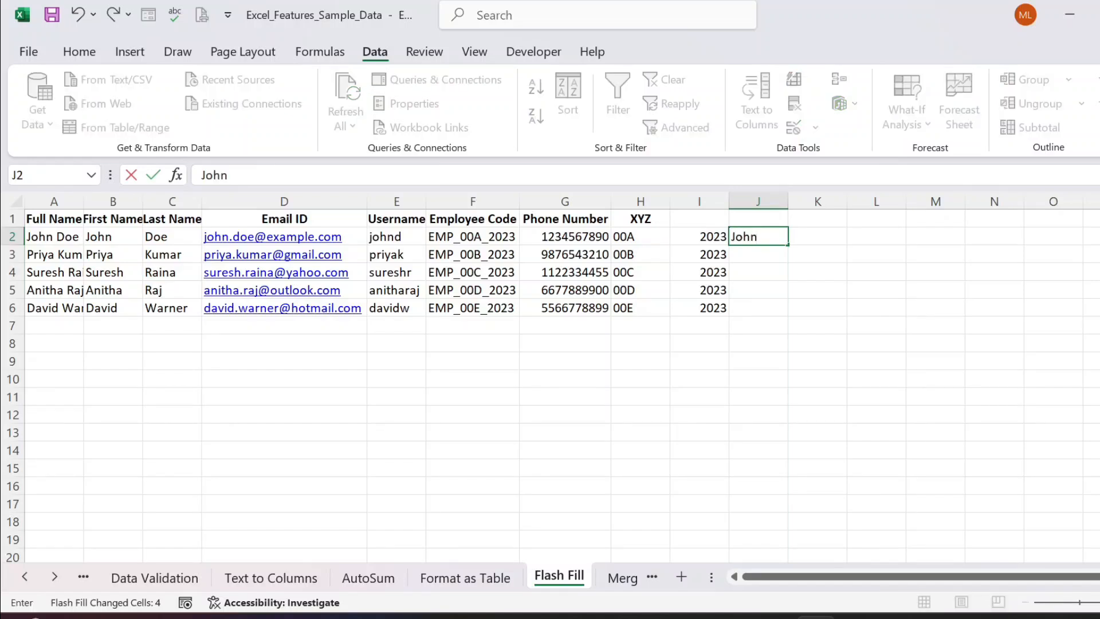
pyautogui.press('Return')
pyautogui.hotkey('ctrl', 'e')
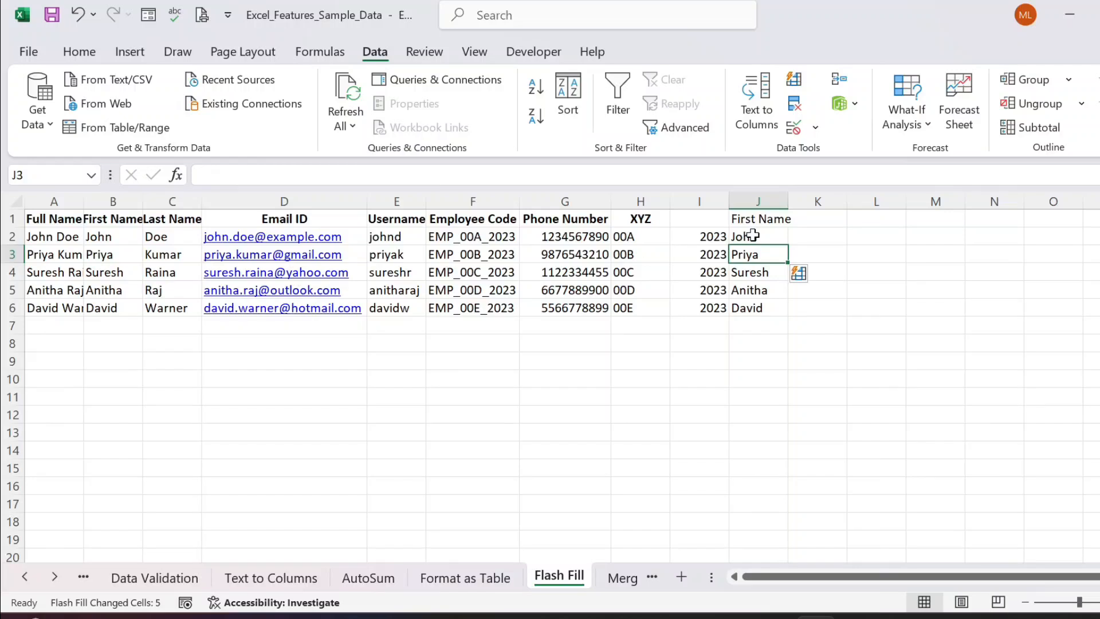
pyautogui.click(757, 215)
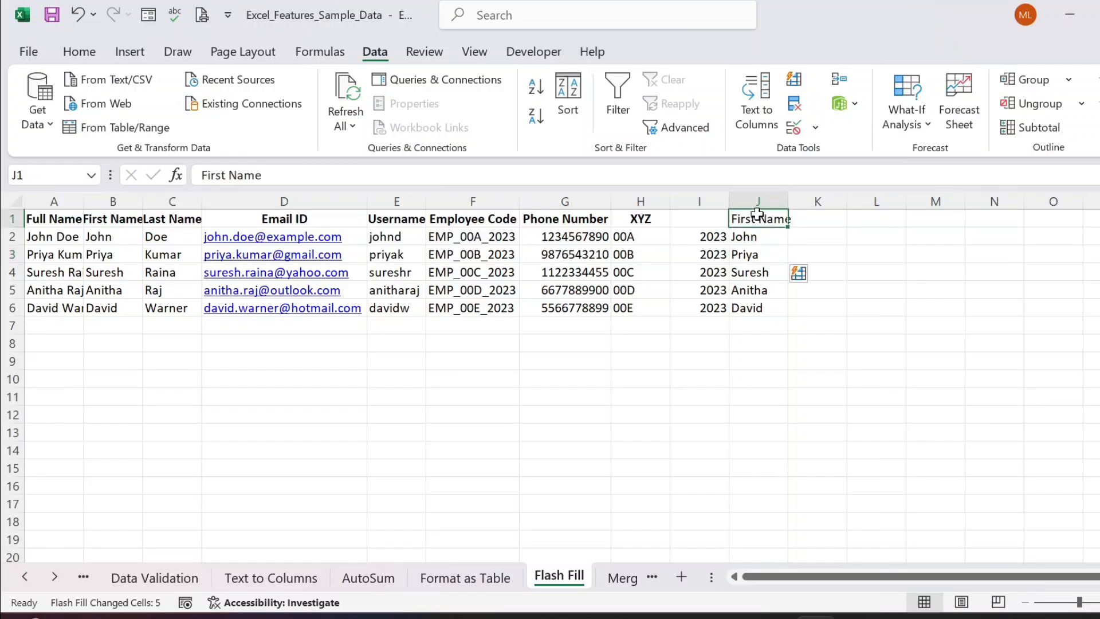
pyautogui.click(79, 237)
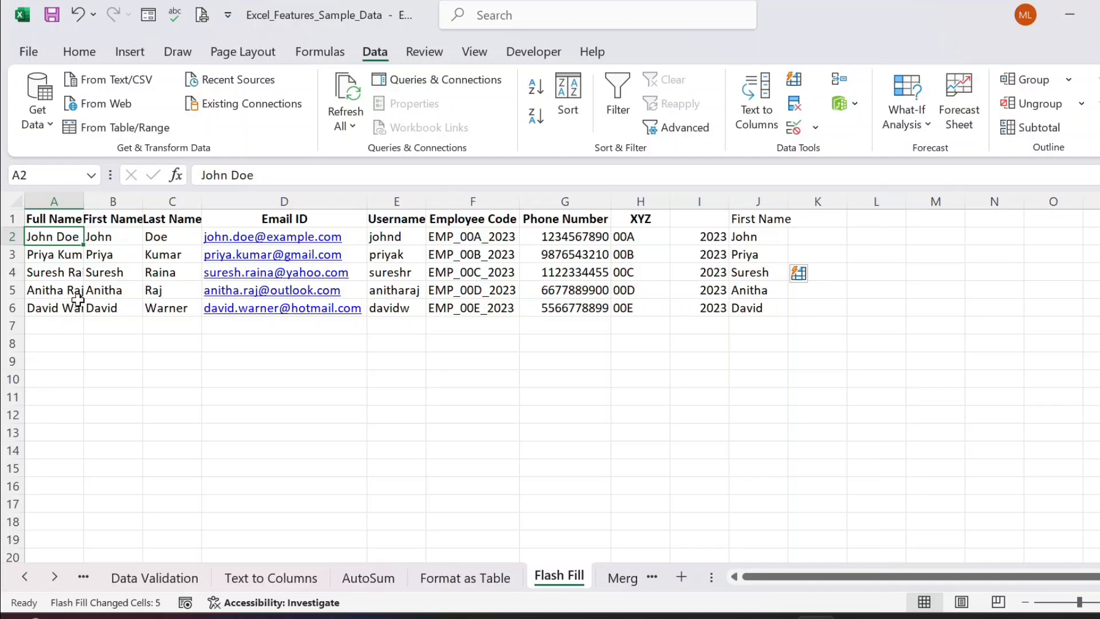
pyautogui.click(783, 239)
pyautogui.click(825, 224)
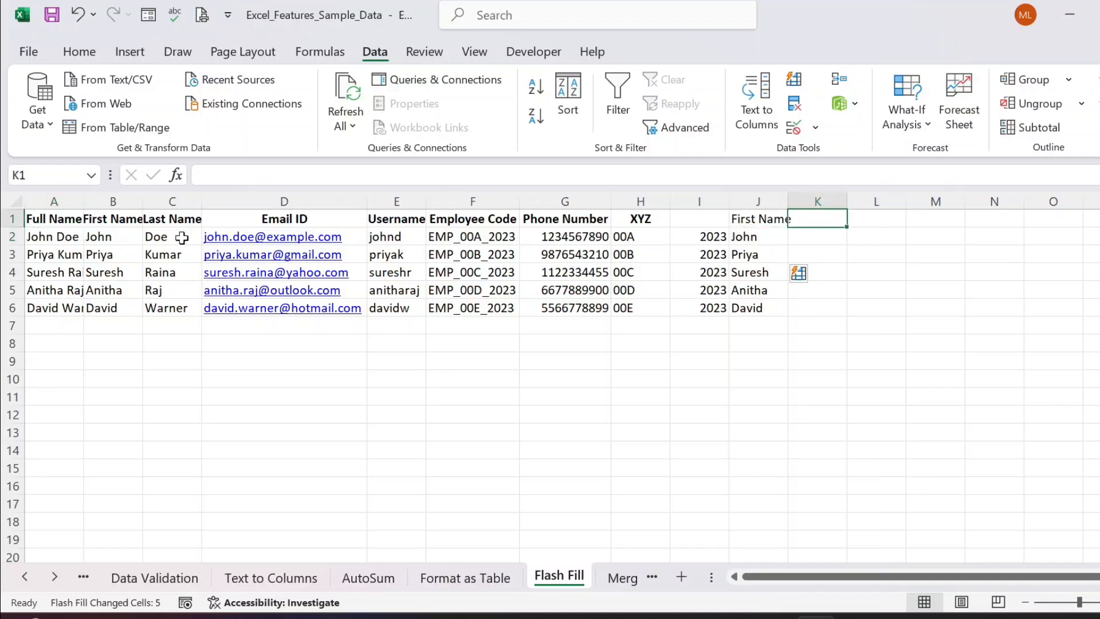
pyautogui.click(137, 241)
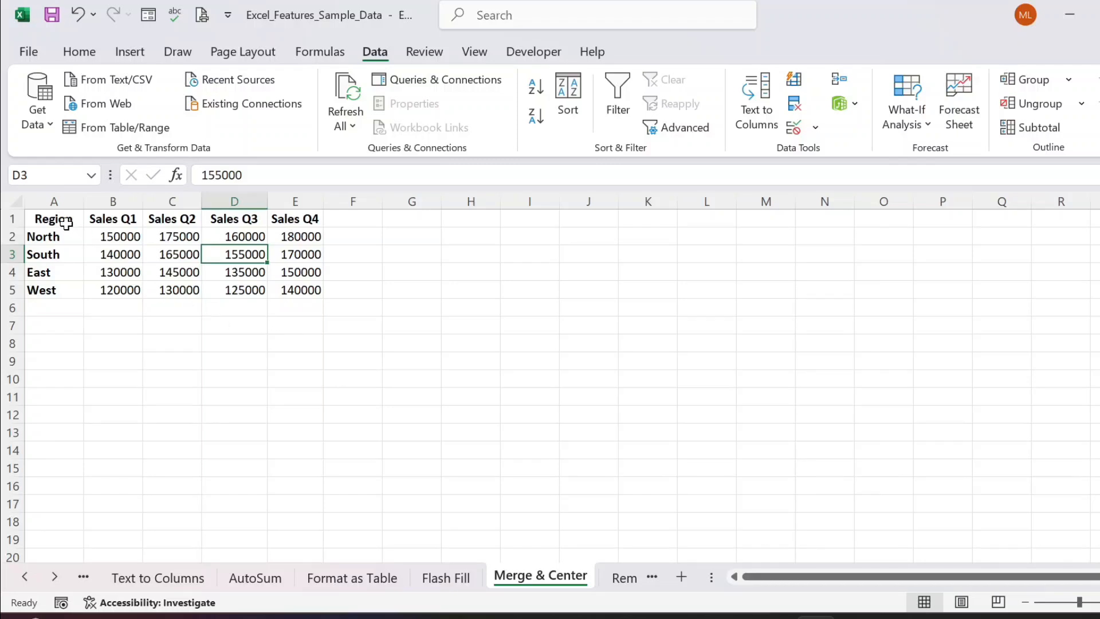
# Step: Insert two blank rows above the Region and Sales header row on the Merge & Center sheet
pyautogui.moveTo(63, 218); pyautogui.dragTo(294, 295)
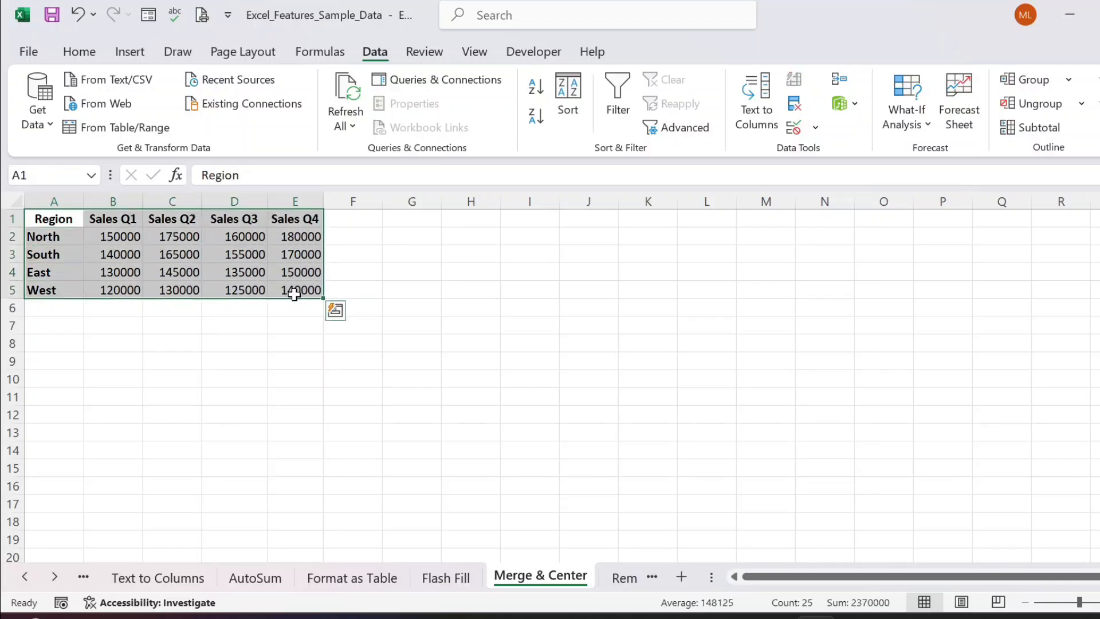
pyautogui.click(12, 219)
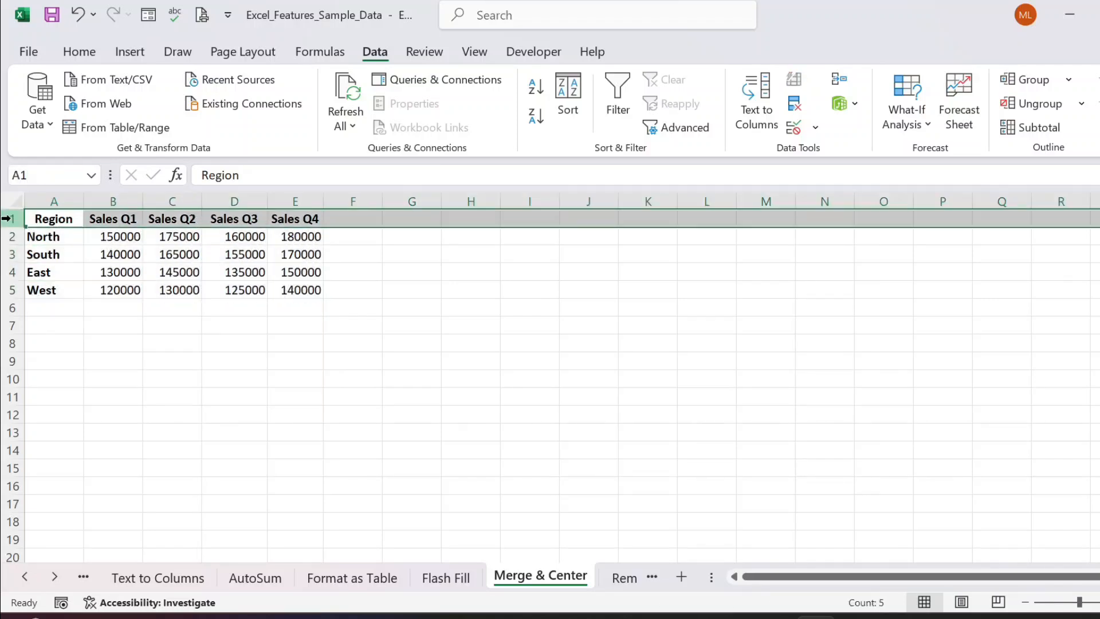
pyautogui.rightClick(13, 222)
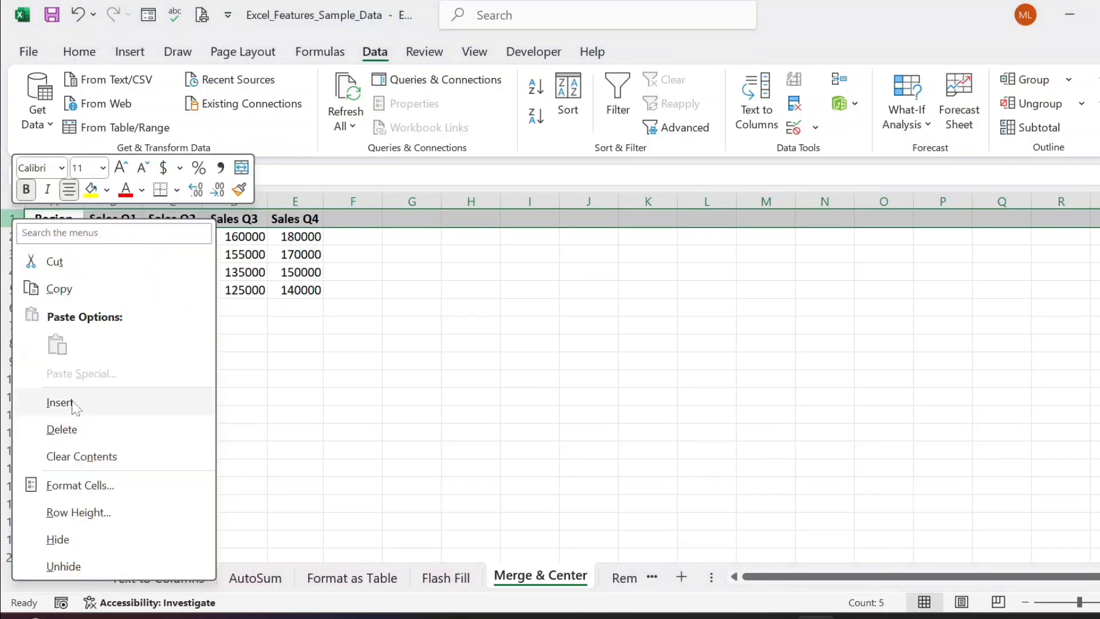
pyautogui.click(73, 402)
pyautogui.rightClick(12, 219)
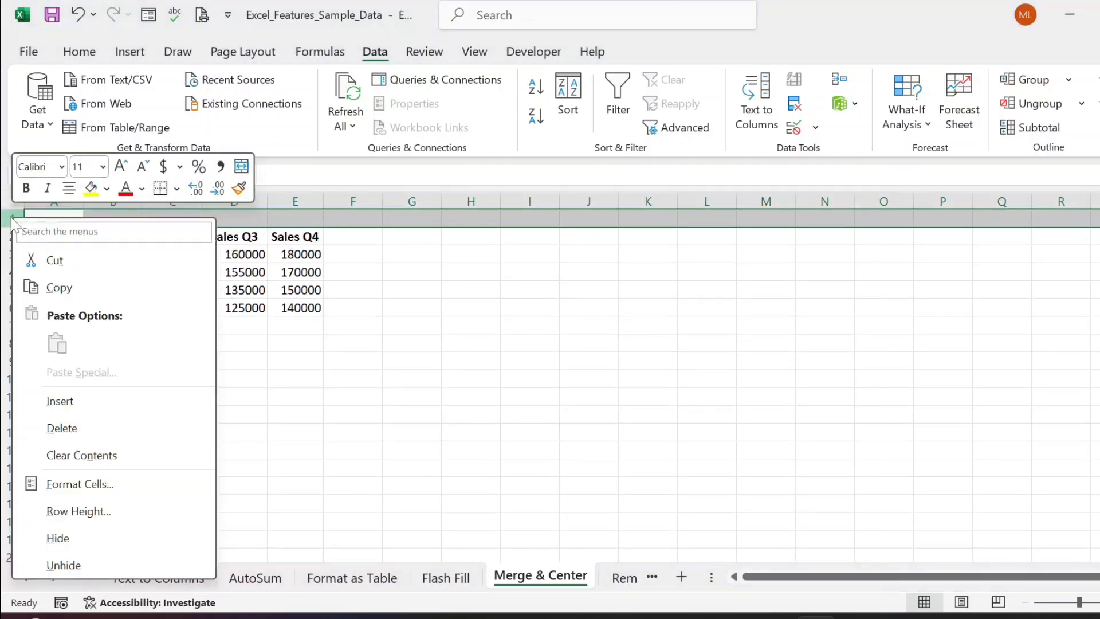
pyautogui.click(63, 401)
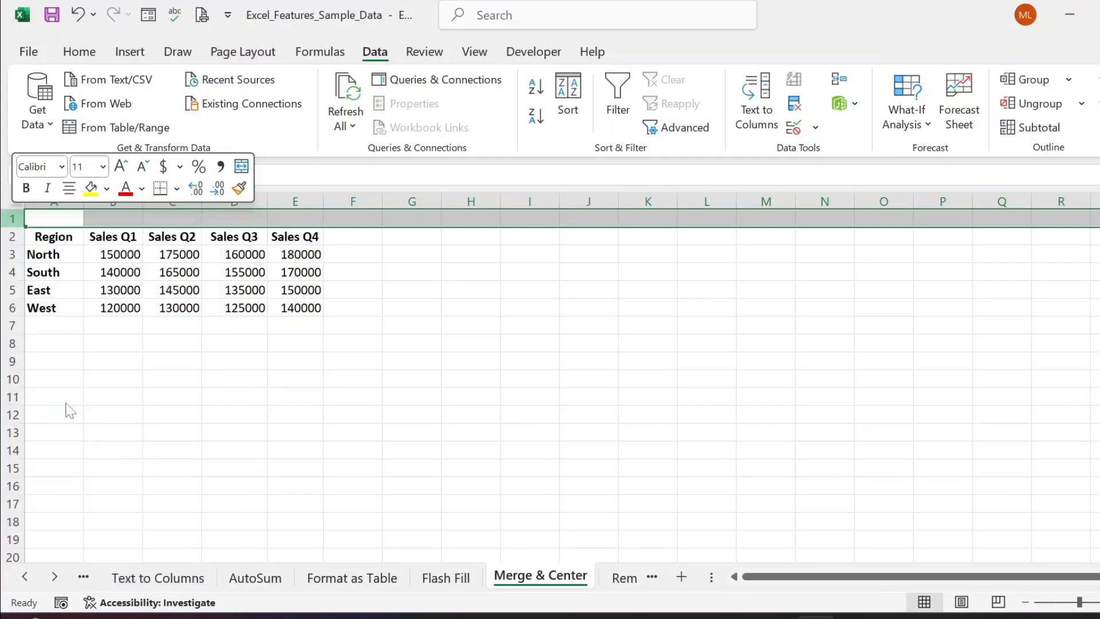
# Step: Enter the title Sales Data 2024 to 2025 in A1
pyautogui.click(71, 220)
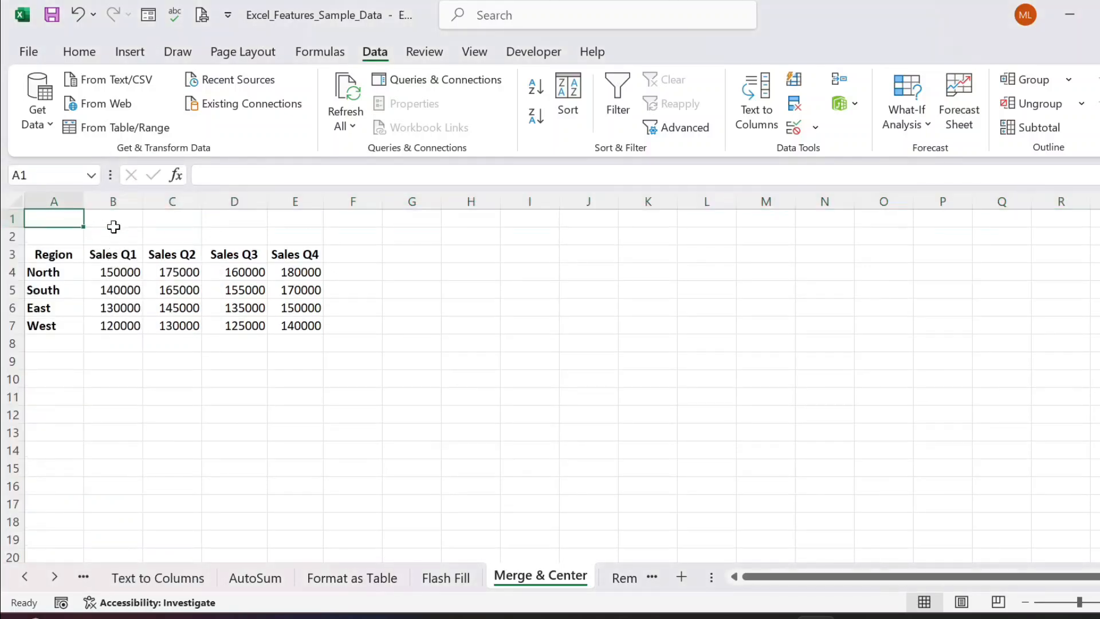
pyautogui.write('Sales Da')
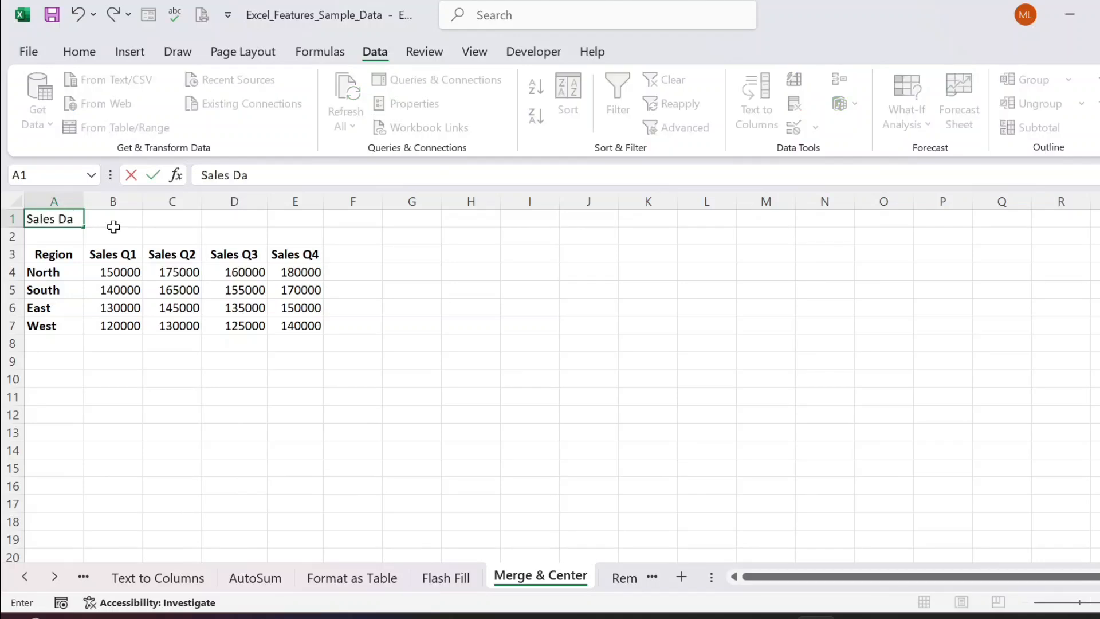
pyautogui.write('ta 2024 to 2025')
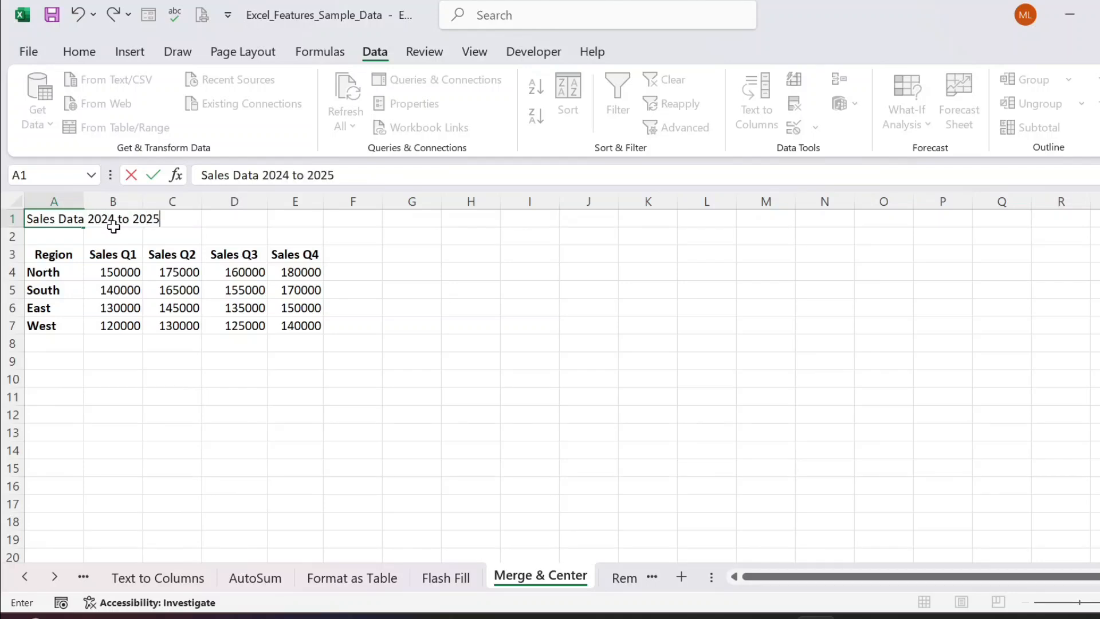
pyautogui.press('Return')
# Step: Merge and center the title across A1:E1 and format it with a yellow fill and red font
pyautogui.click(55, 217)
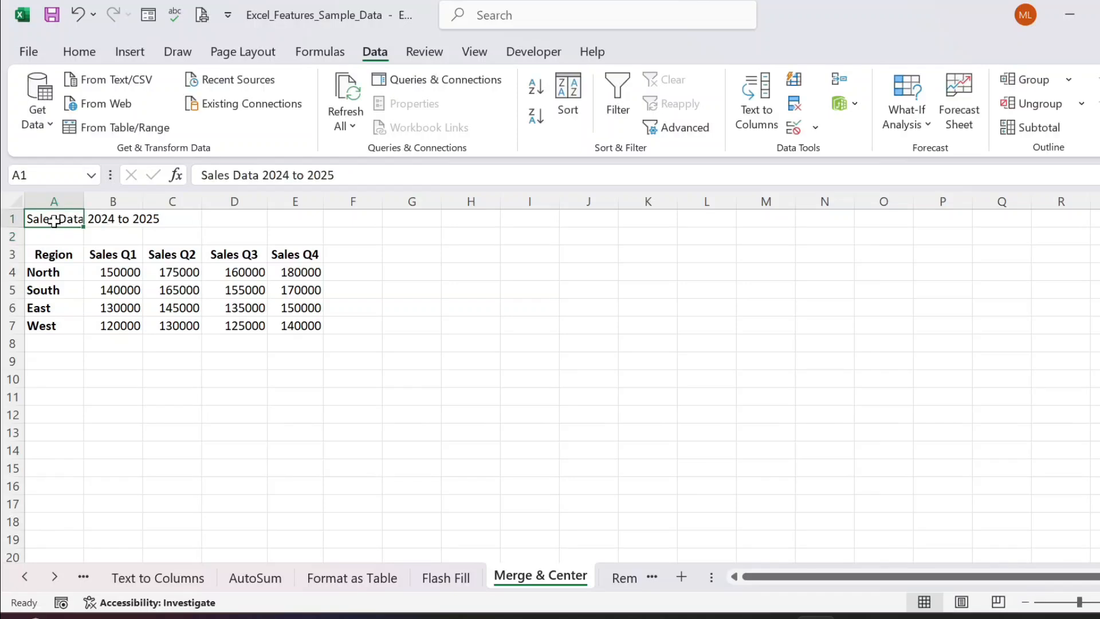
pyautogui.keyDown('shift'); pyautogui.click(287, 218); pyautogui.keyUp('shift')
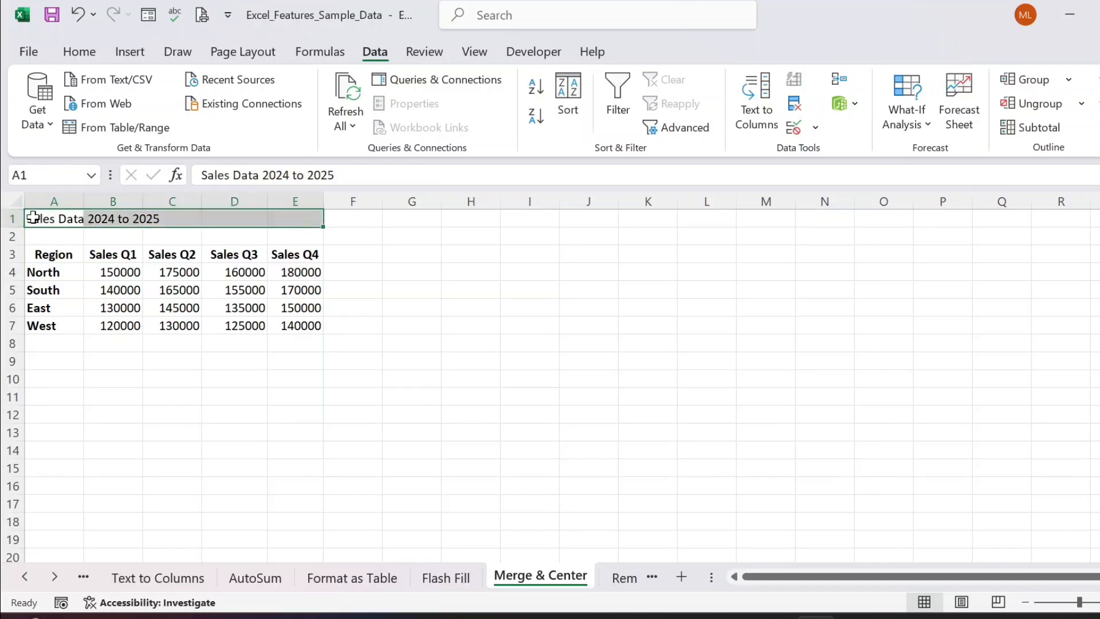
pyautogui.moveTo(41, 220); pyautogui.dragTo(288, 203)
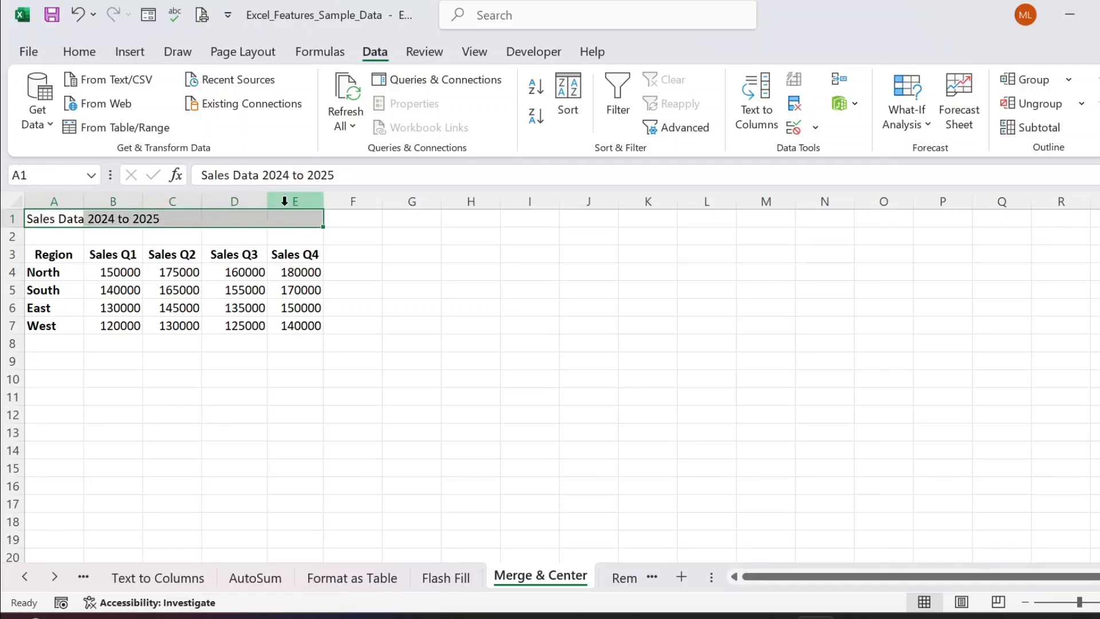
pyautogui.click(79, 52)
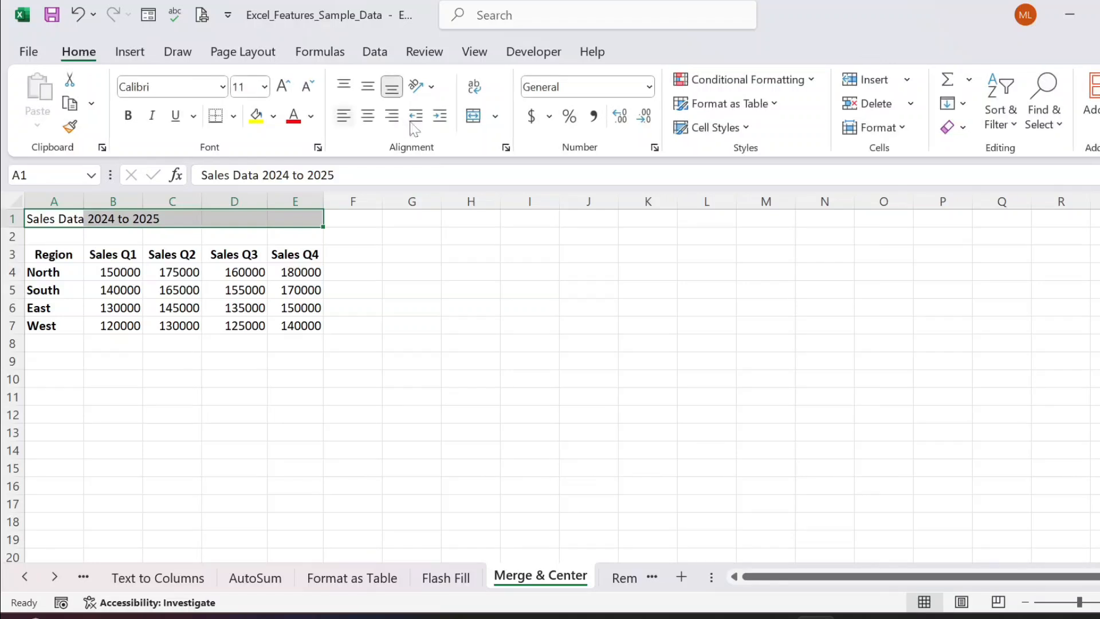
pyautogui.click(471, 117)
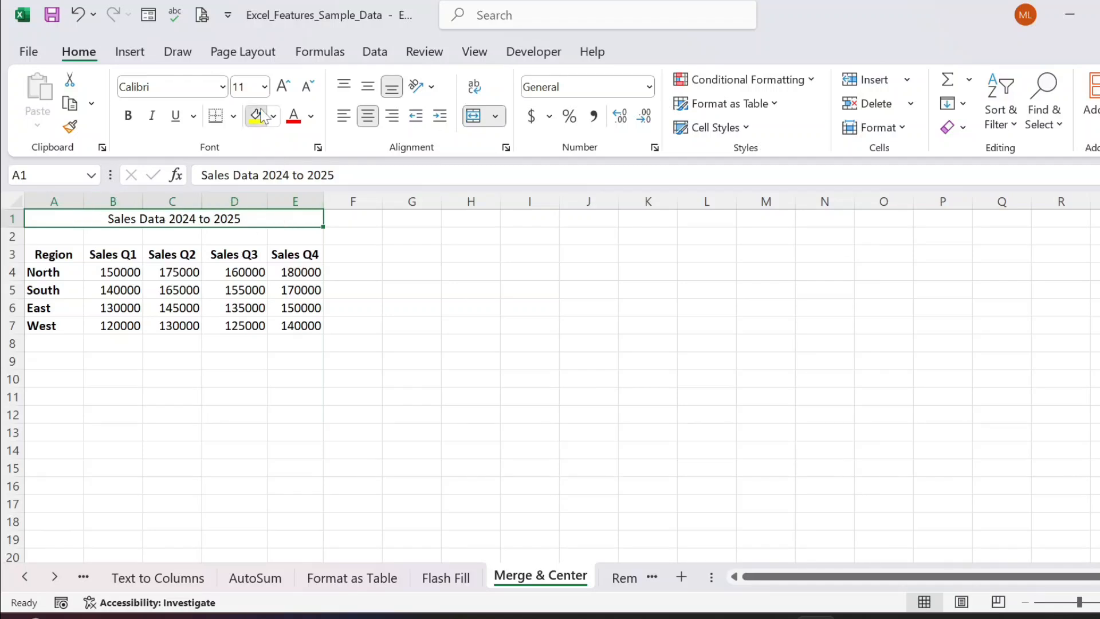
pyautogui.click(256, 116)
pyautogui.click(292, 120)
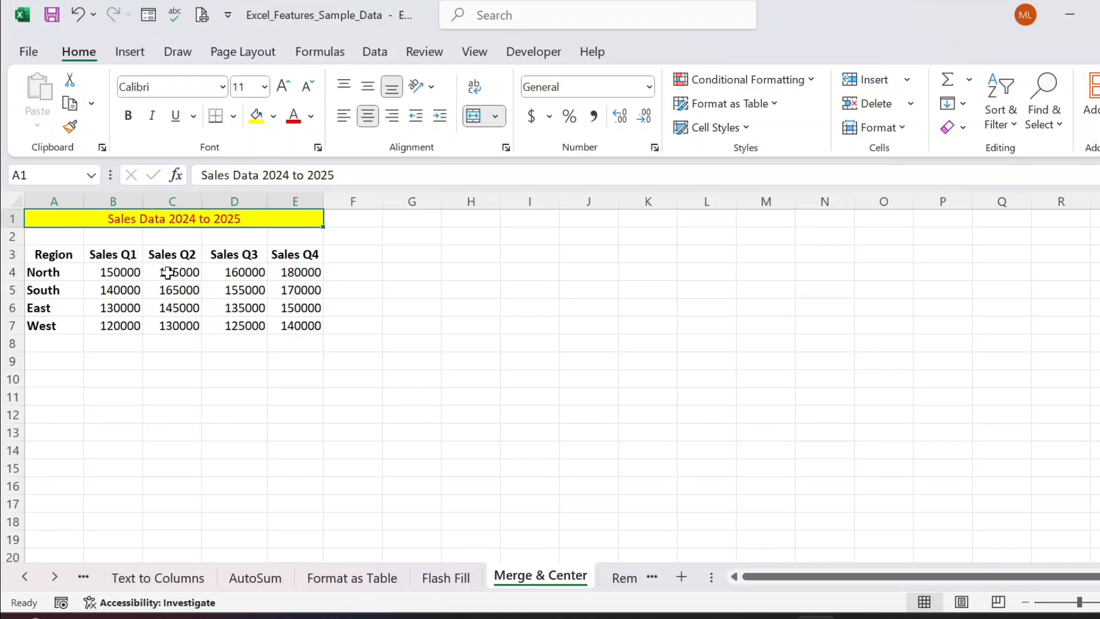
# Step: Insert a blank row directly above the Region and Sales Q1 to Q4 headers at row 3
pyautogui.click(117, 248)
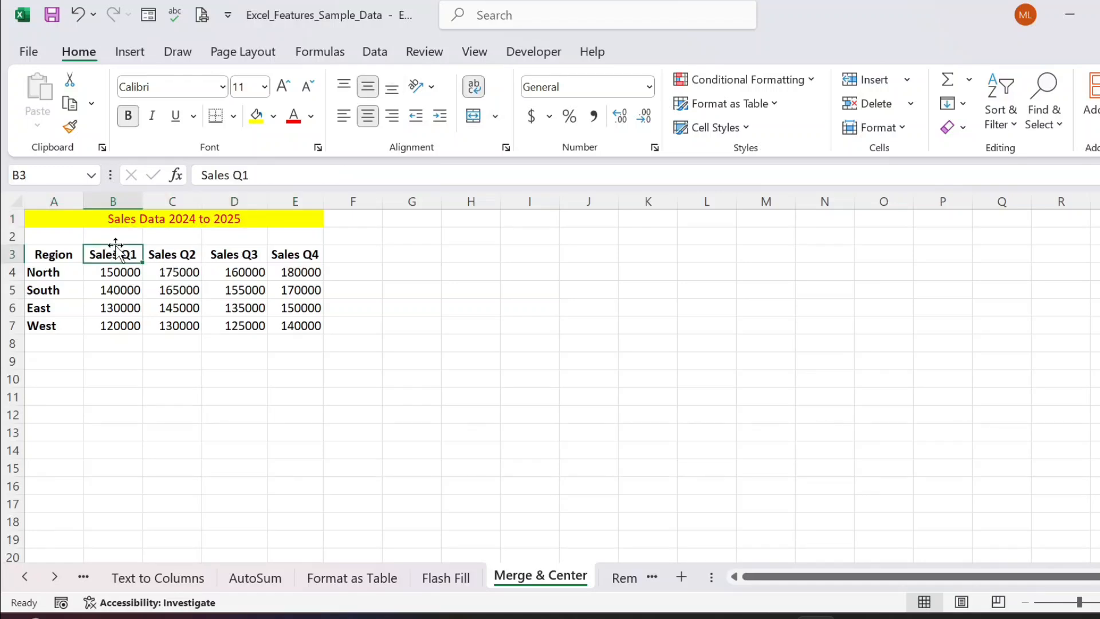
pyautogui.click(11, 255)
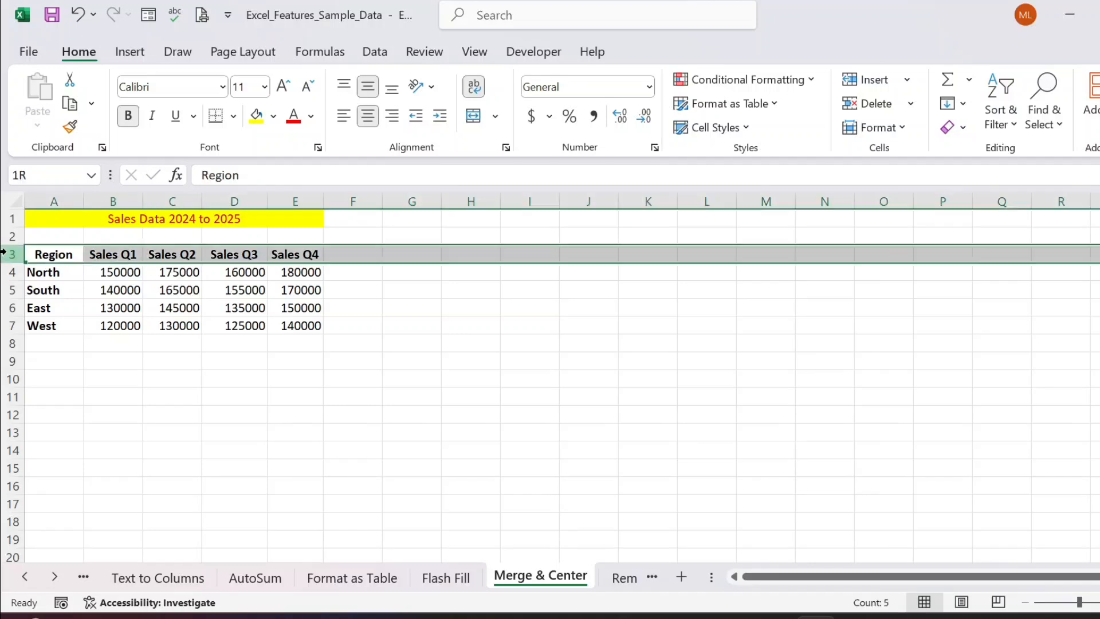
pyautogui.rightClick(11, 259)
pyautogui.click(55, 431)
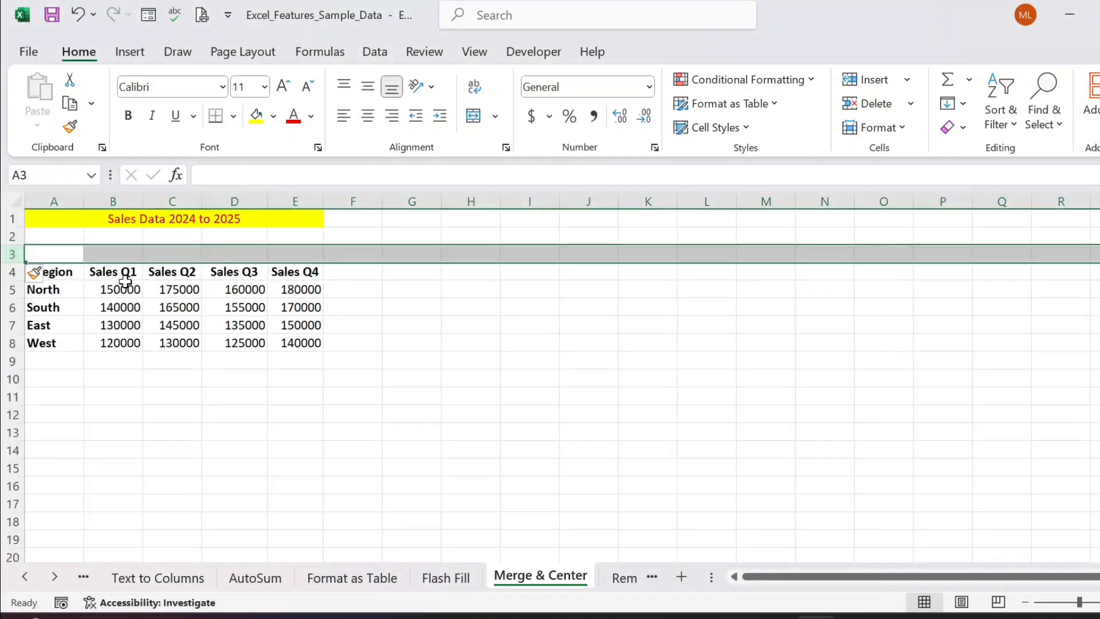
# Step: Merge and center B3:E3 above the quarterly columns and enter the heading Sales Data
pyautogui.moveTo(103, 253); pyautogui.dragTo(283, 254)
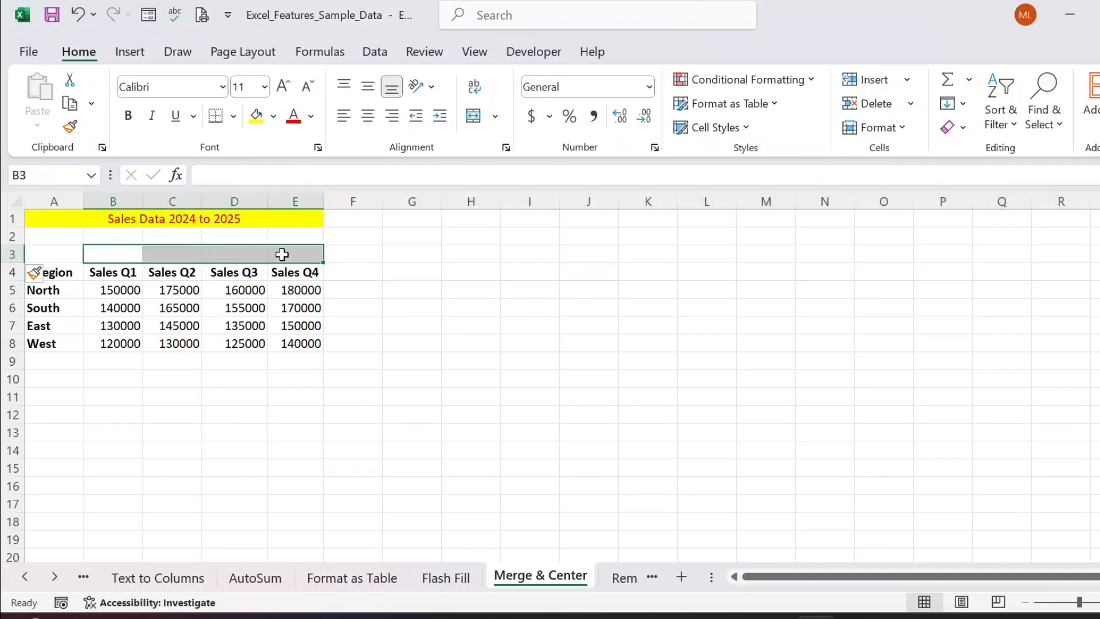
pyautogui.click(474, 117)
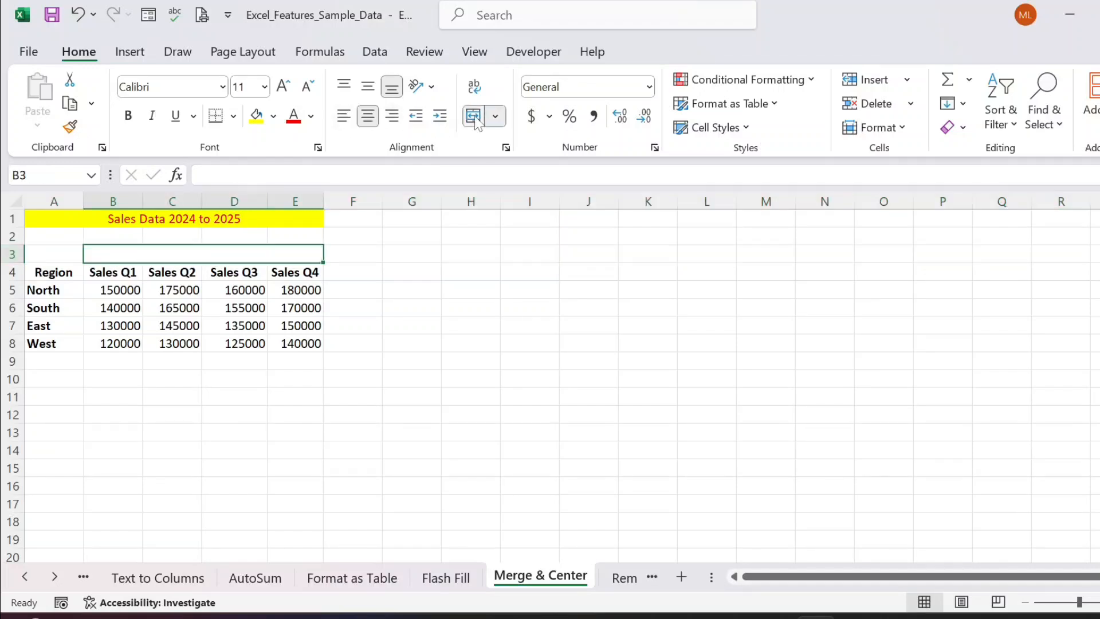
pyautogui.write('Sales Data')
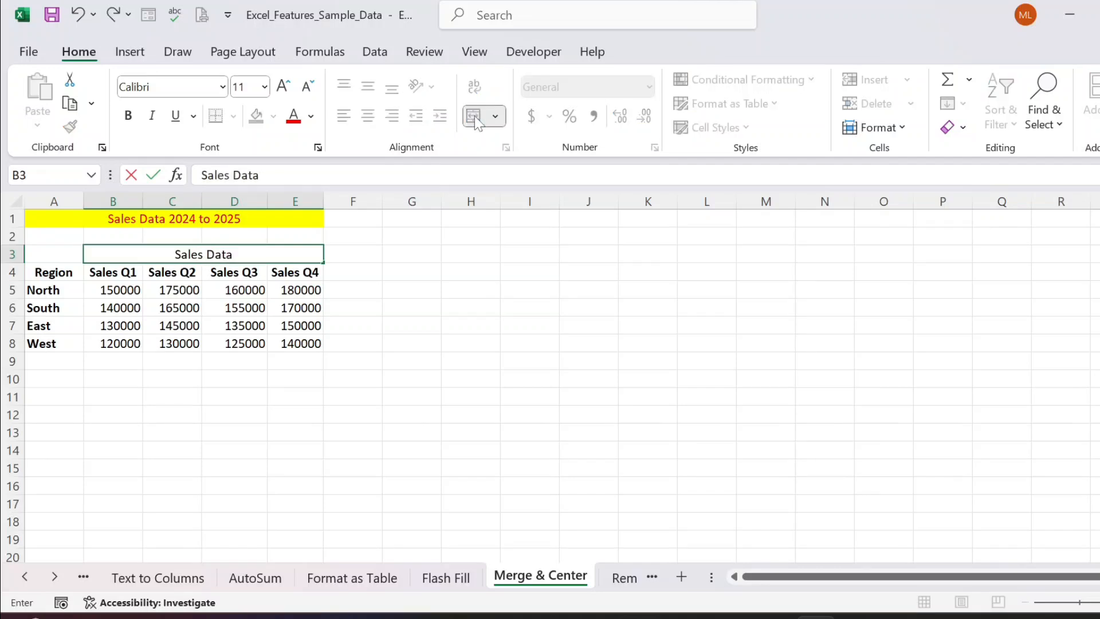
pyautogui.press('Return')
# Step: Apply all borders to the sales table in A3:E8
pyautogui.click(65, 248)
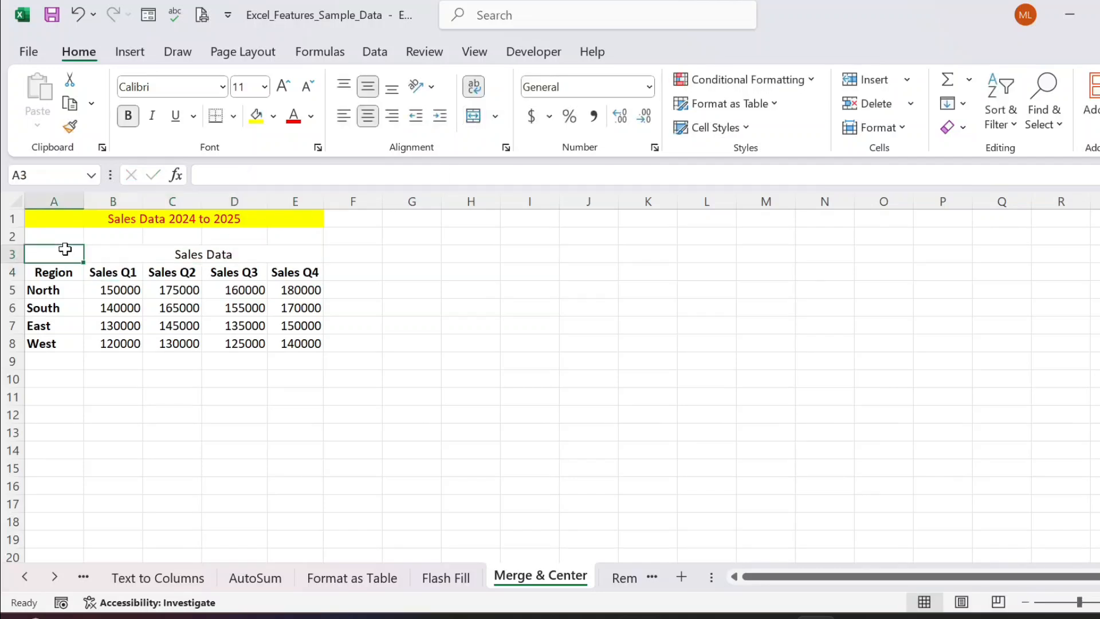
pyautogui.moveTo(64, 248); pyautogui.dragTo(266, 344)
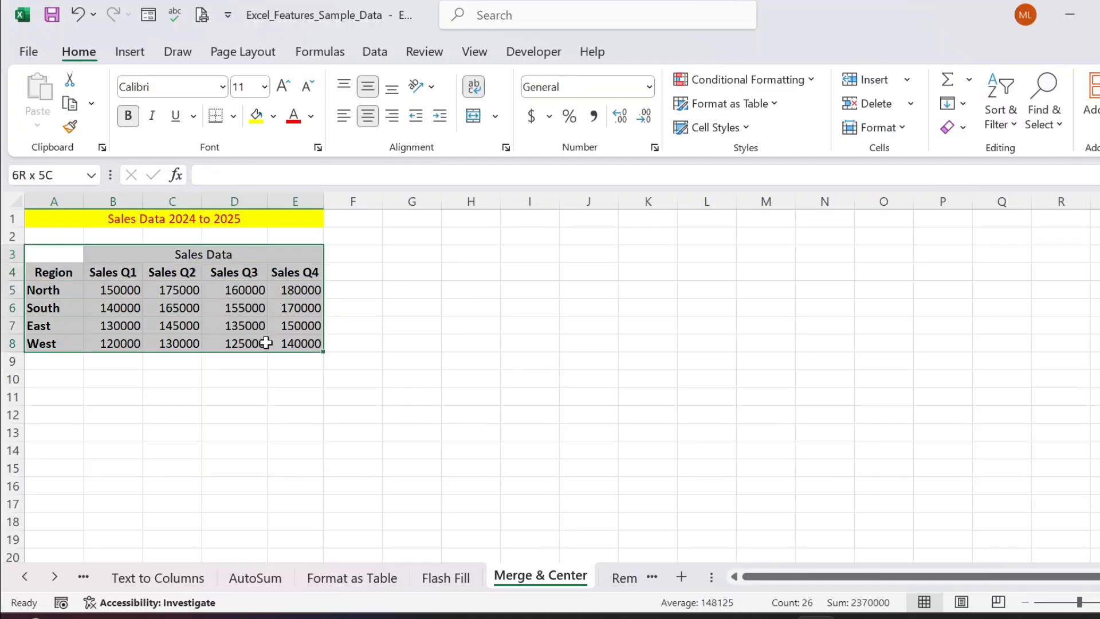
pyautogui.click(234, 116)
pyautogui.click(236, 305)
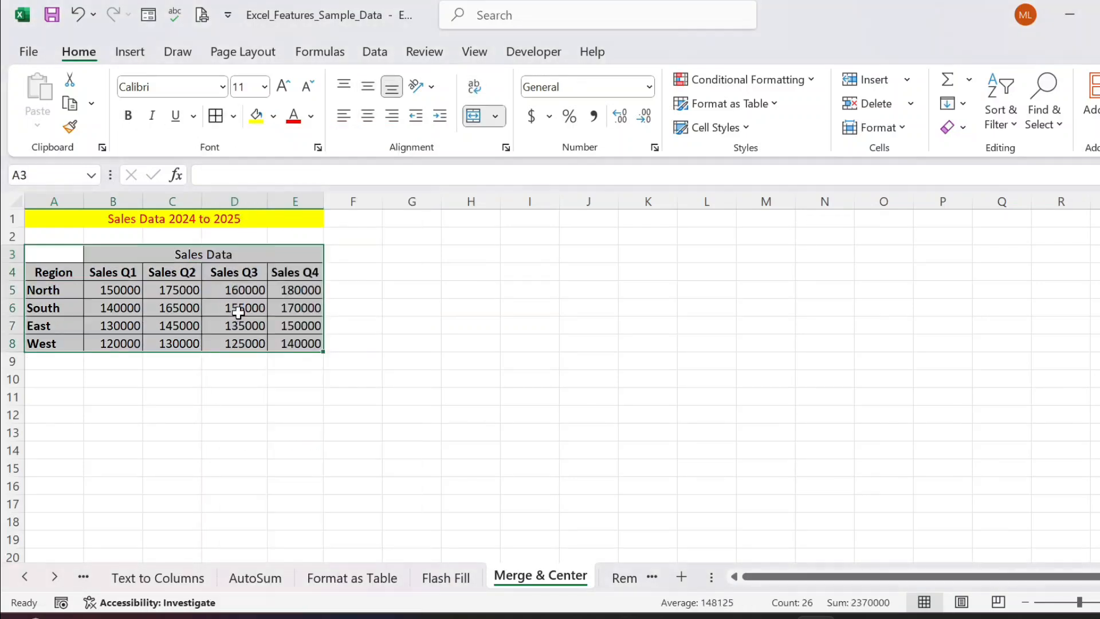
pyautogui.click(155, 248)
pyautogui.click(236, 321)
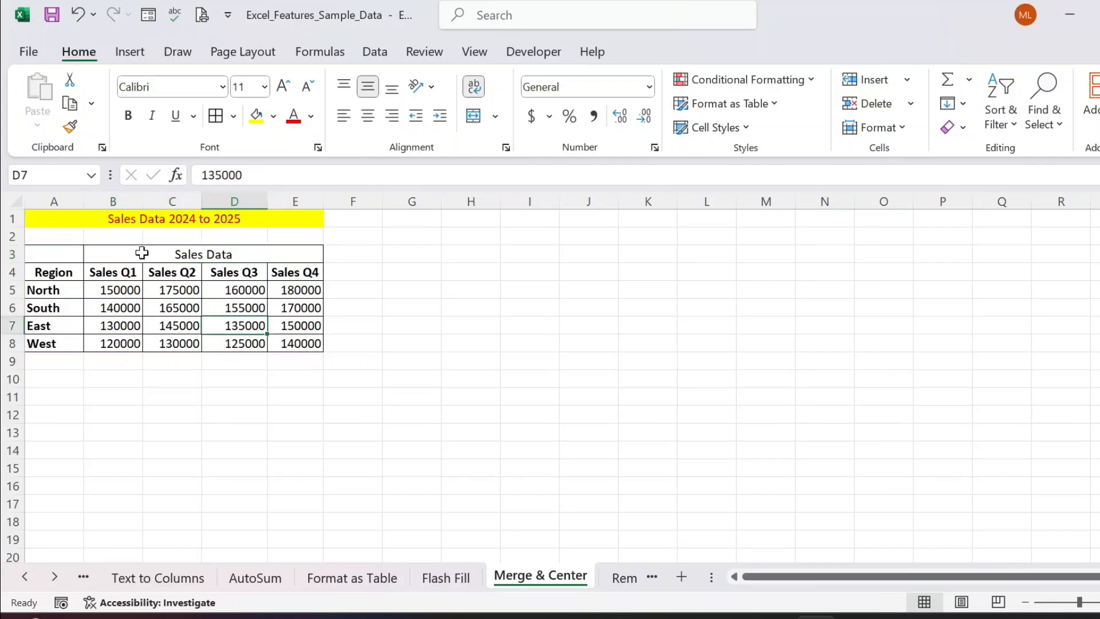
# Step: Fill the merged Sales Data heading in B3:E3 with a light blue theme color
pyautogui.click(142, 253)
pyautogui.click(273, 116)
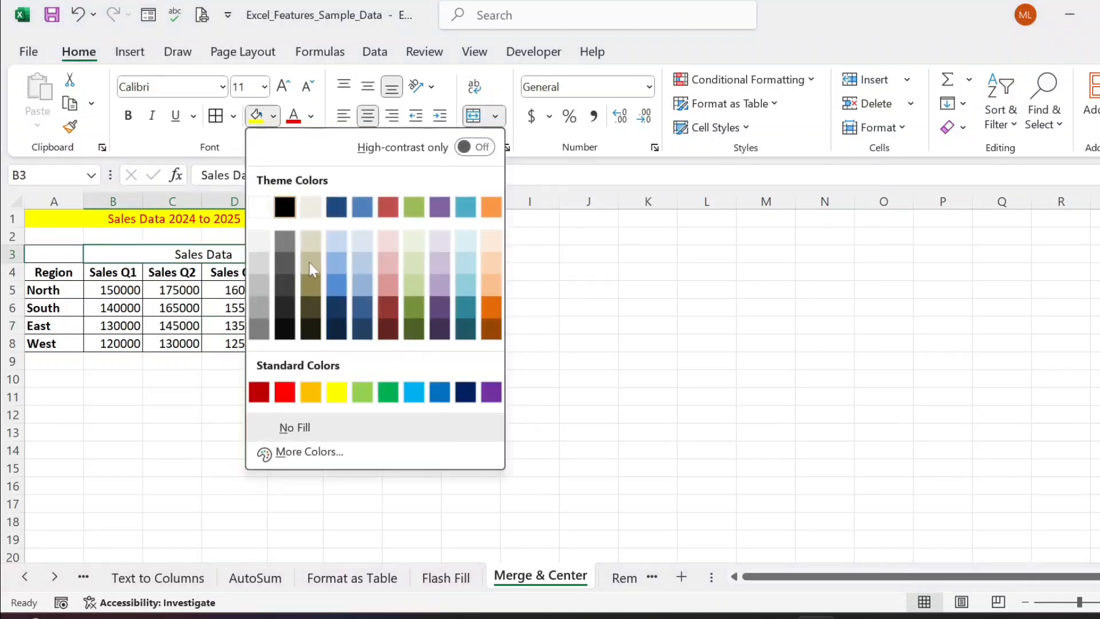
pyautogui.click(339, 242)
pyautogui.click(177, 342)
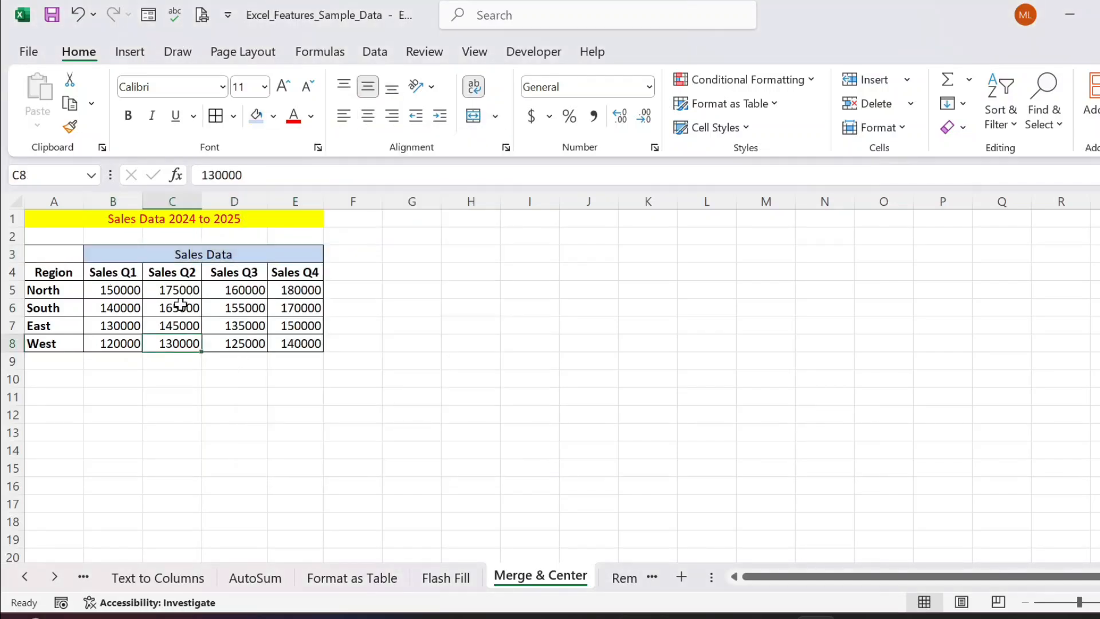
# Step: Merge and center A3:A4 for the Region header and align its text vertically to the middle
pyautogui.moveTo(57, 253); pyautogui.dragTo(57, 270)
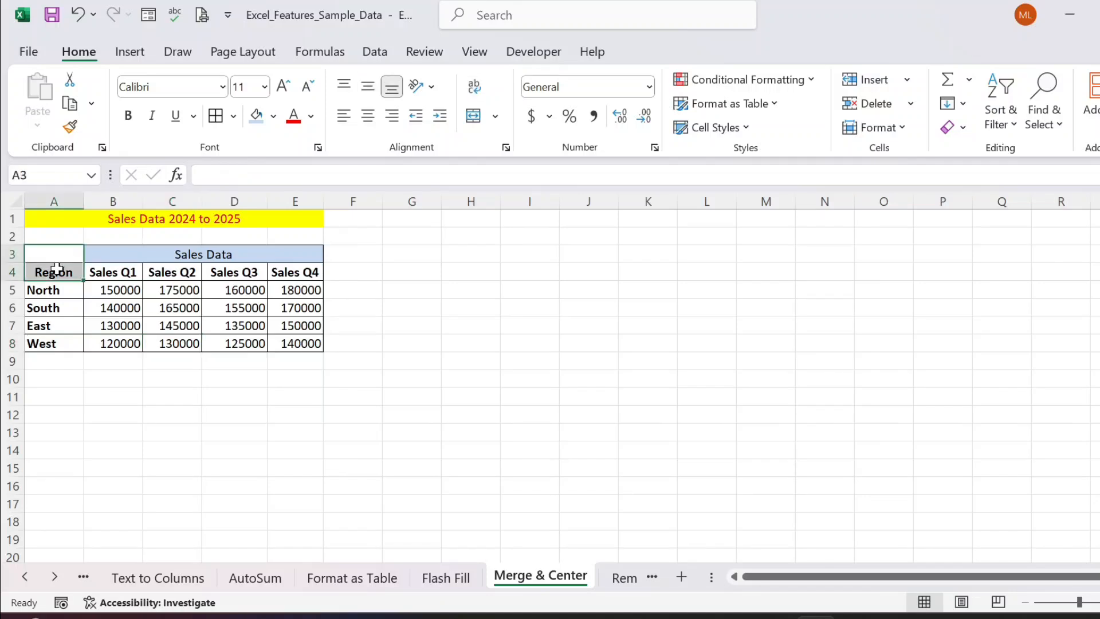
pyautogui.click(473, 116)
pyautogui.click(368, 86)
pyautogui.click(131, 294)
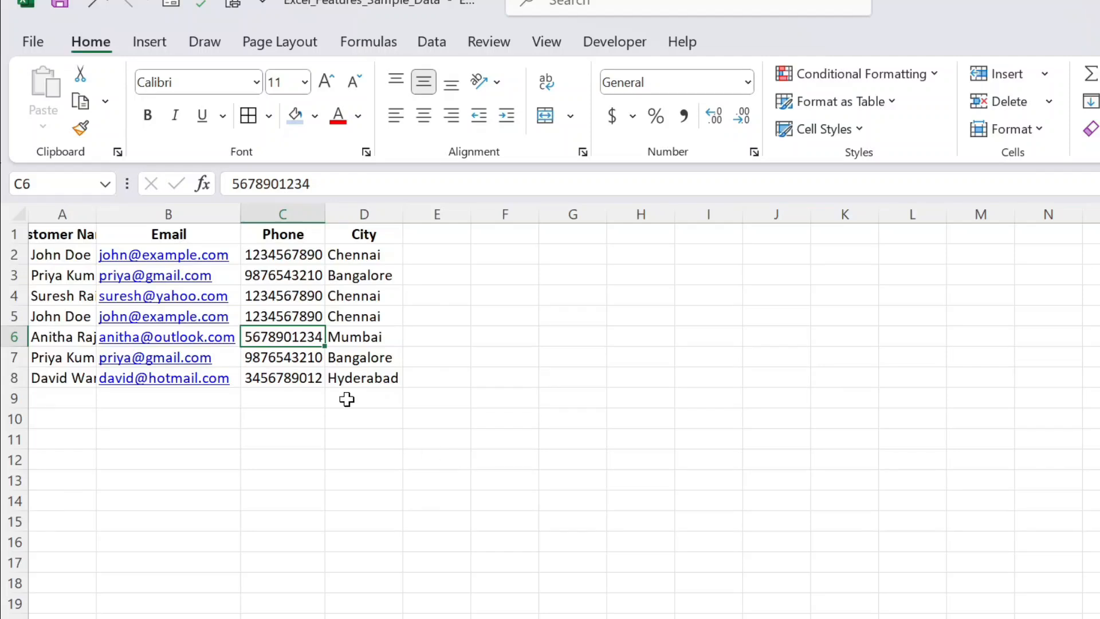
# Step: Remove duplicate rows from the customer list, comparing the Customer Name, Email, Phone and City columns with headers recognized
pyautogui.click(65, 230)
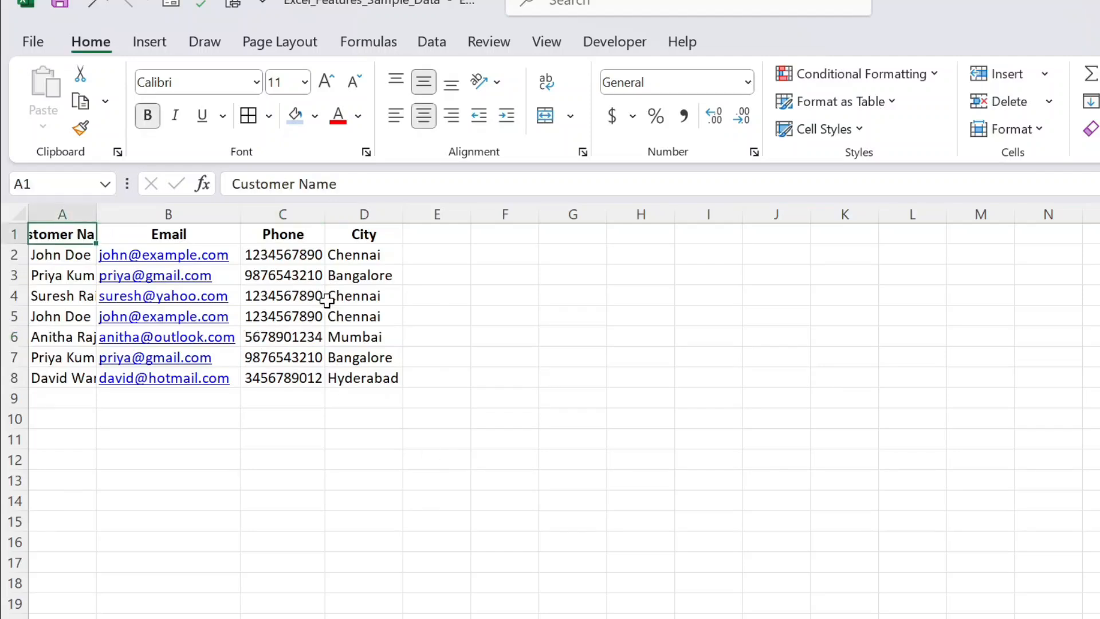
pyautogui.click(365, 253)
pyautogui.click(364, 316)
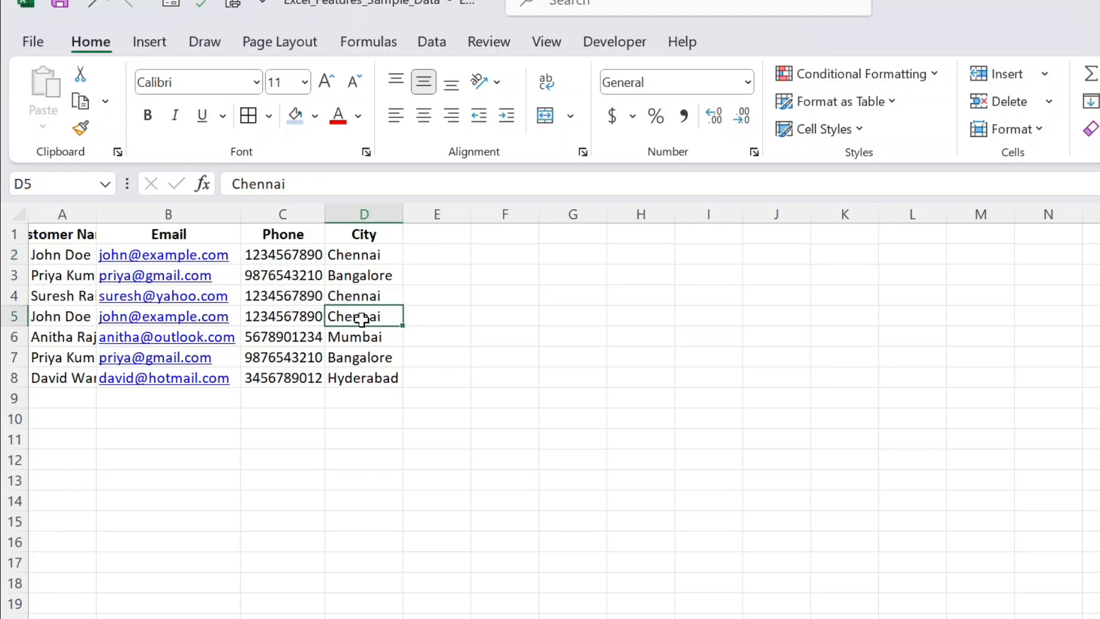
pyautogui.click(361, 355)
pyautogui.click(86, 235)
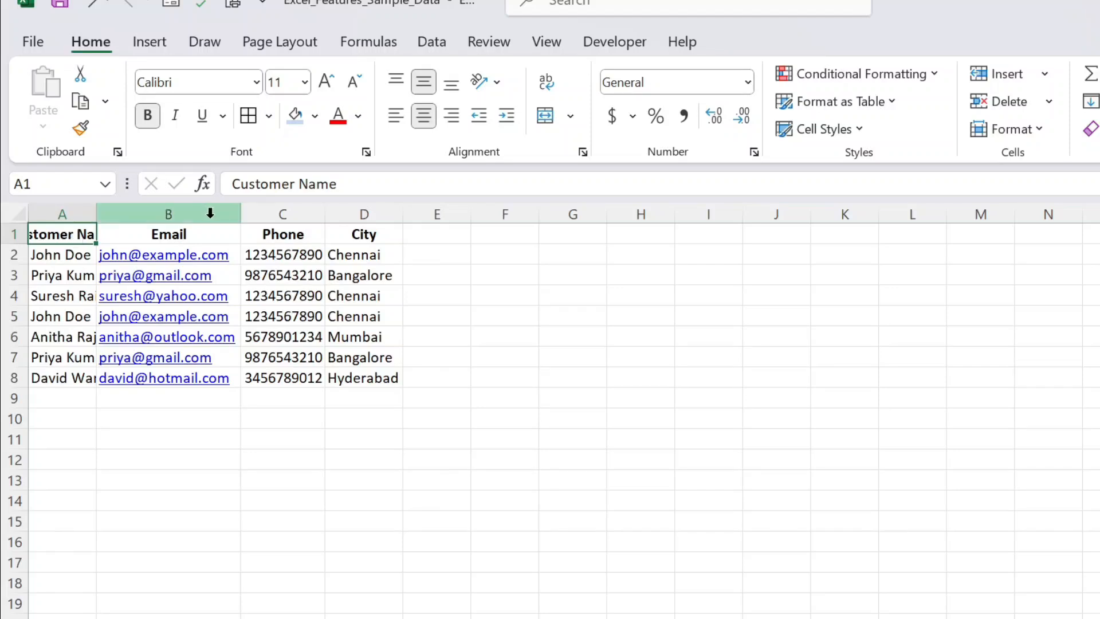
pyautogui.click(375, 234)
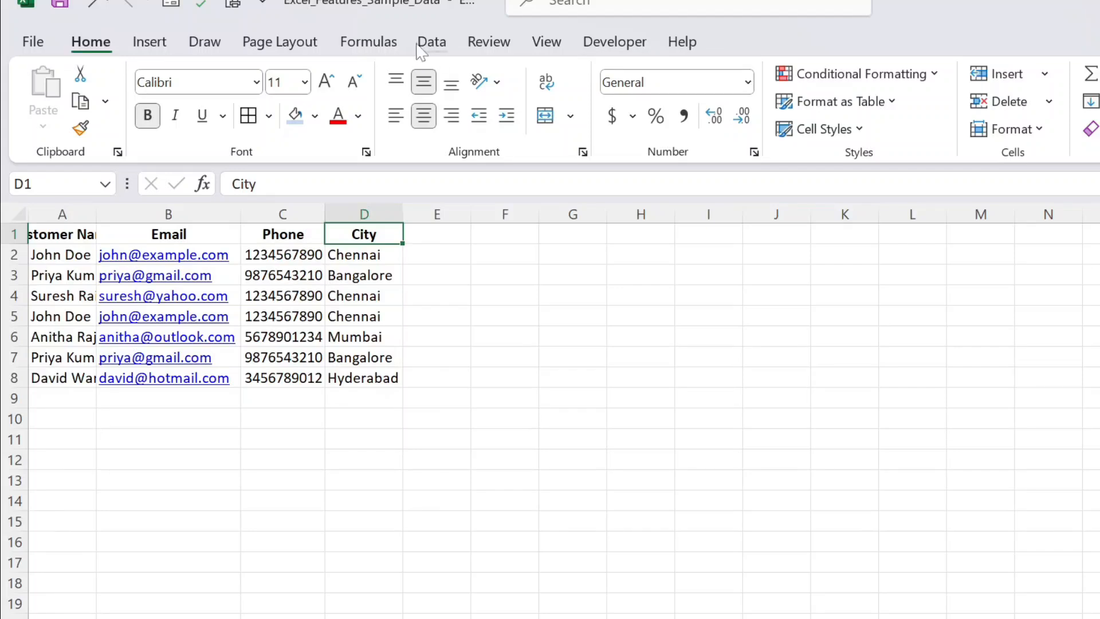
pyautogui.click(427, 46)
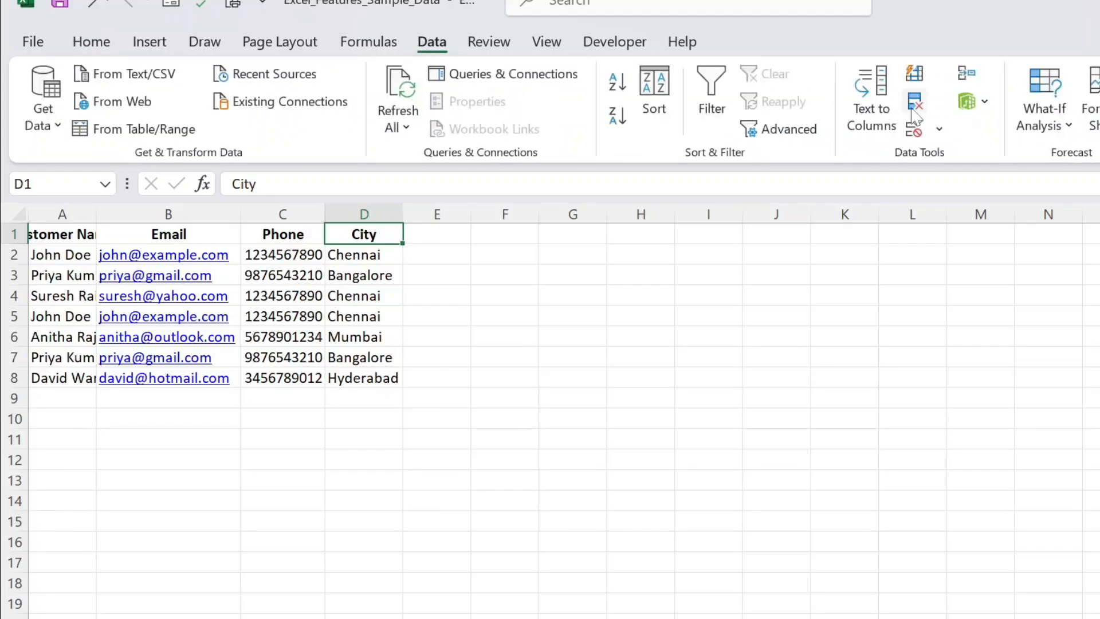
pyautogui.click(913, 108)
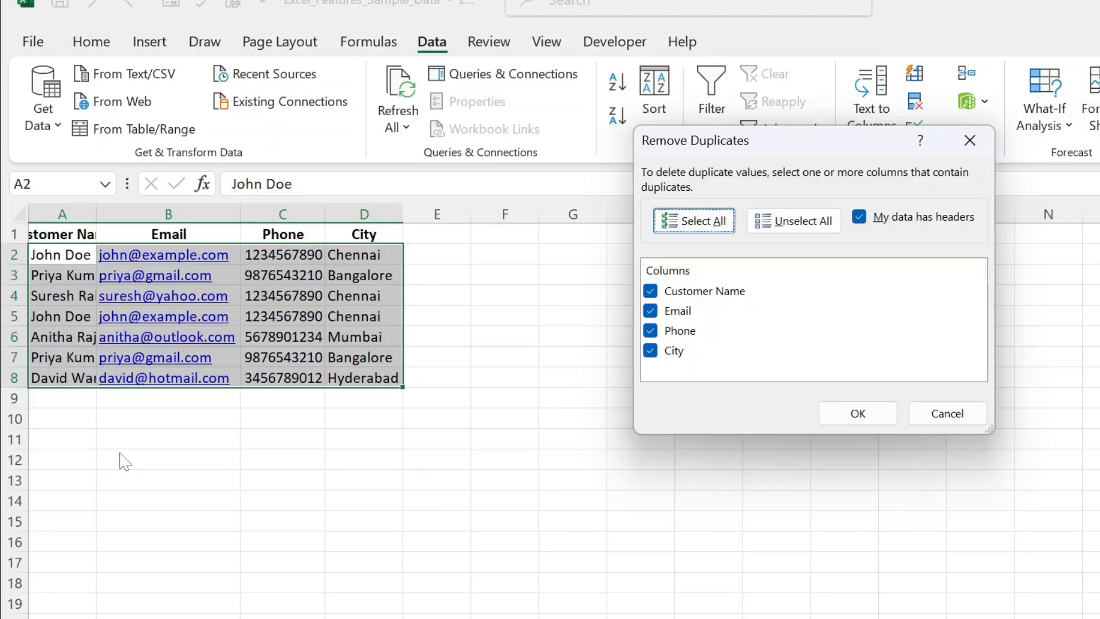
pyautogui.click(858, 413)
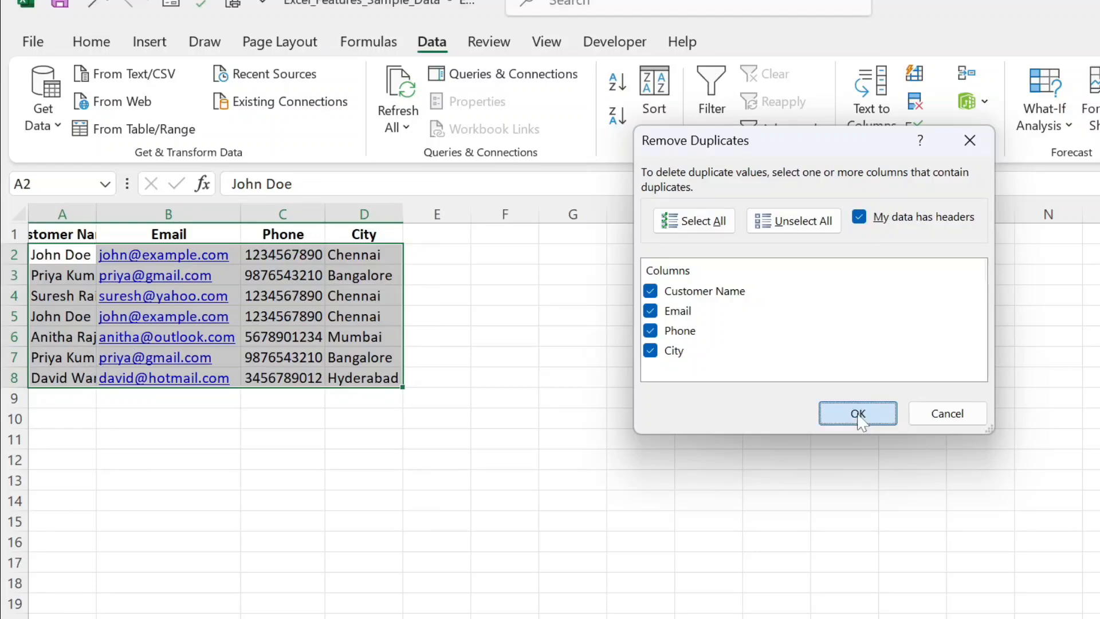
pyautogui.click(838, 408)
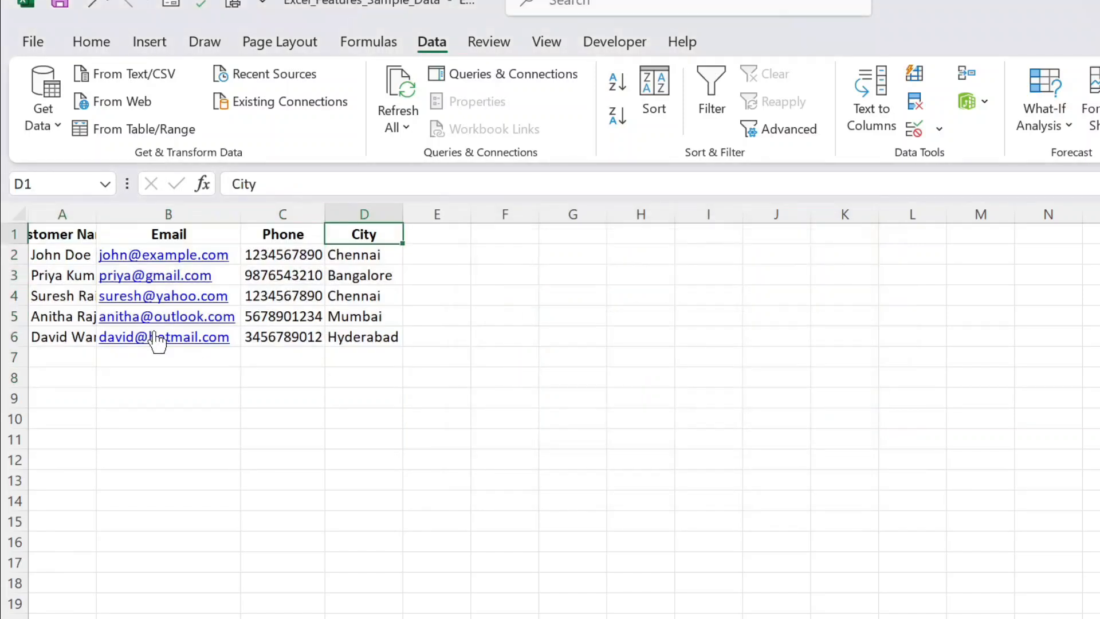
# Step: Undo the duplicate removal to compare row 2 with row 5 and row 3 with row 7, and redo the removal
pyautogui.hotkey('ctrl', 'z')
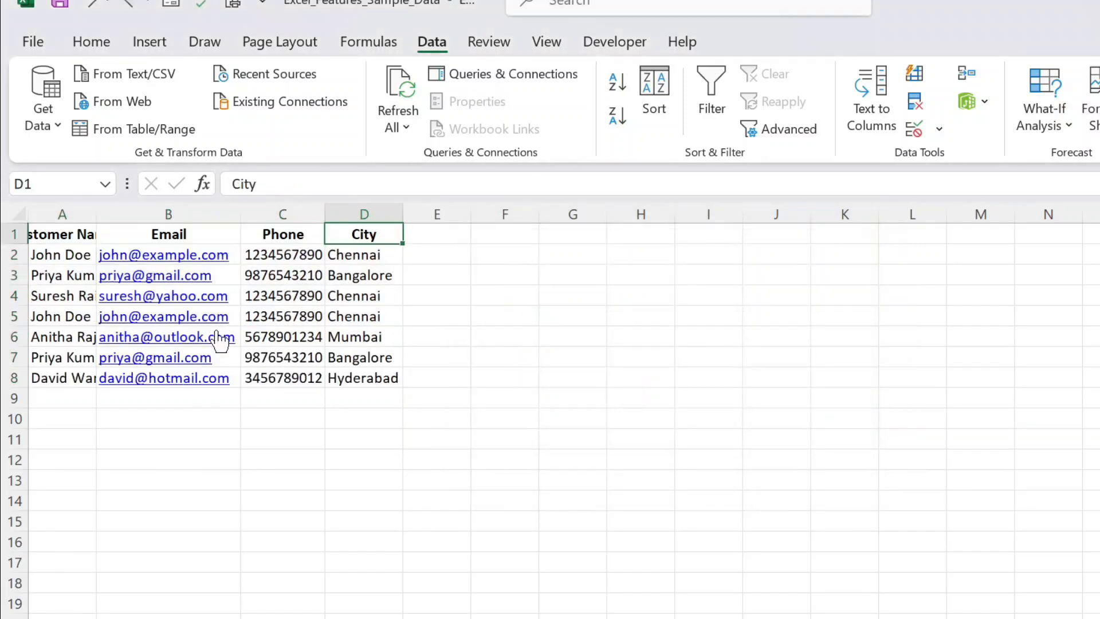
pyautogui.click(70, 257)
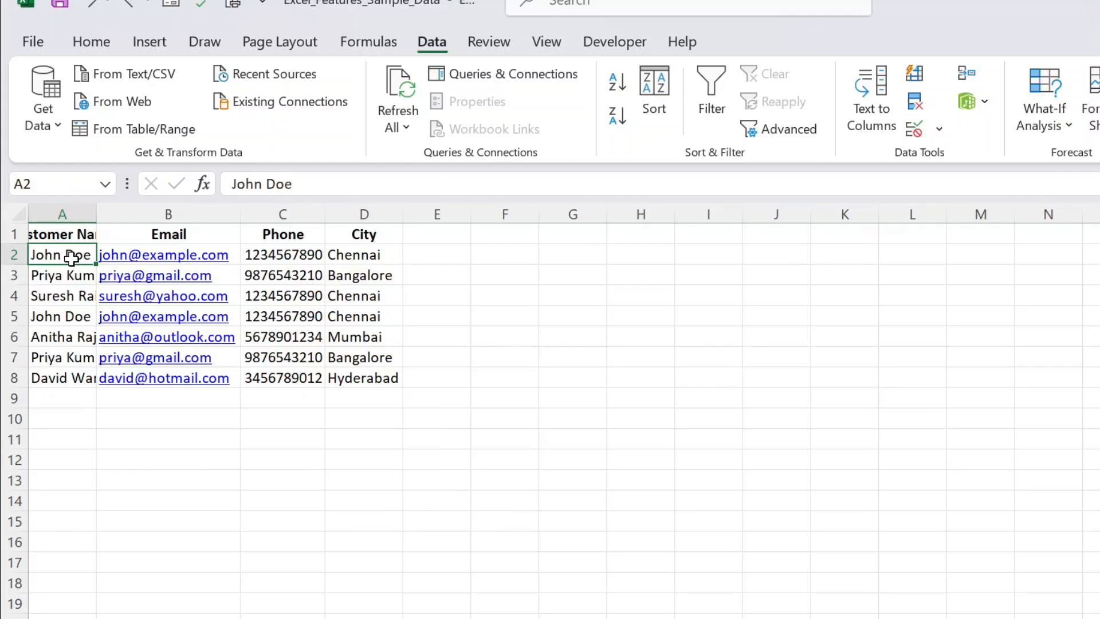
pyautogui.click(60, 316)
pyautogui.keyDown('shift'); pyautogui.click(338, 316); pyautogui.keyUp('shift')
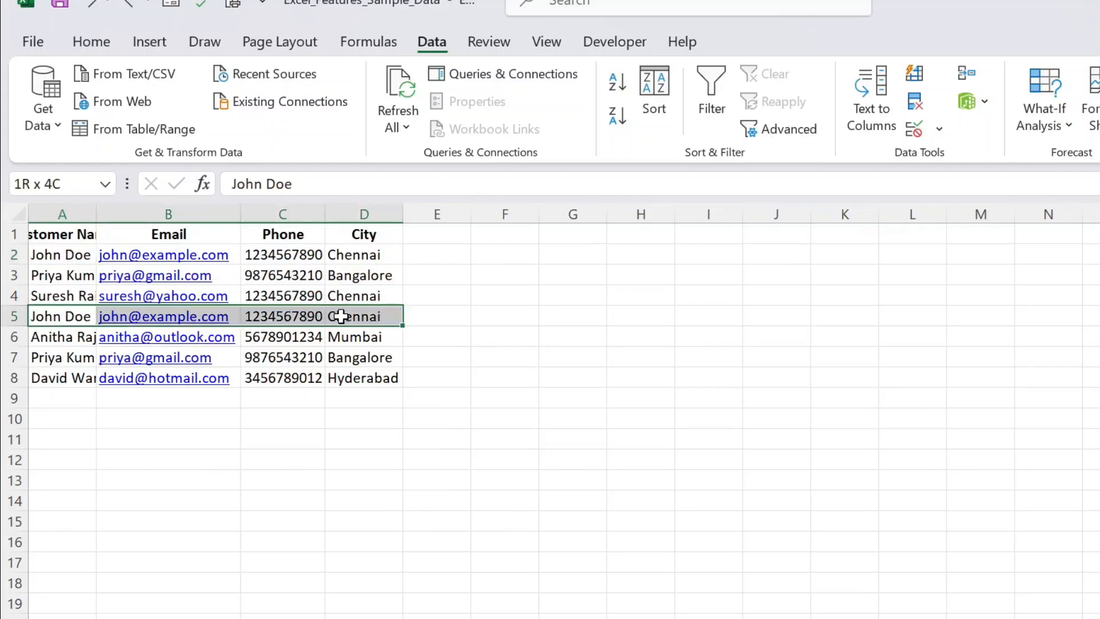
pyautogui.click(13, 254)
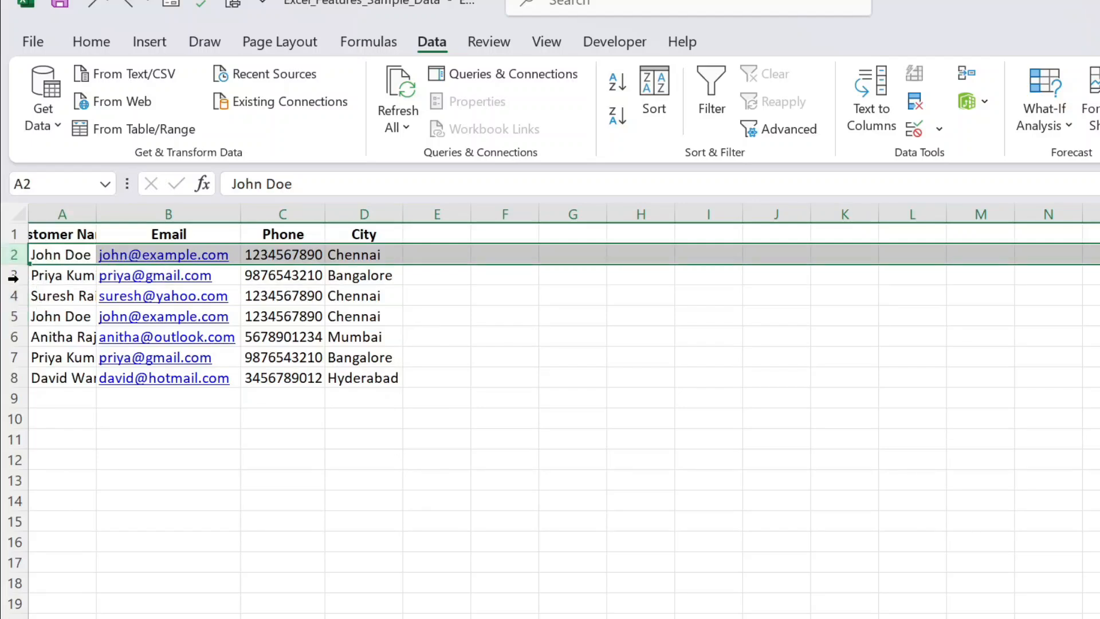
pyautogui.click(12, 276)
pyautogui.click(14, 358)
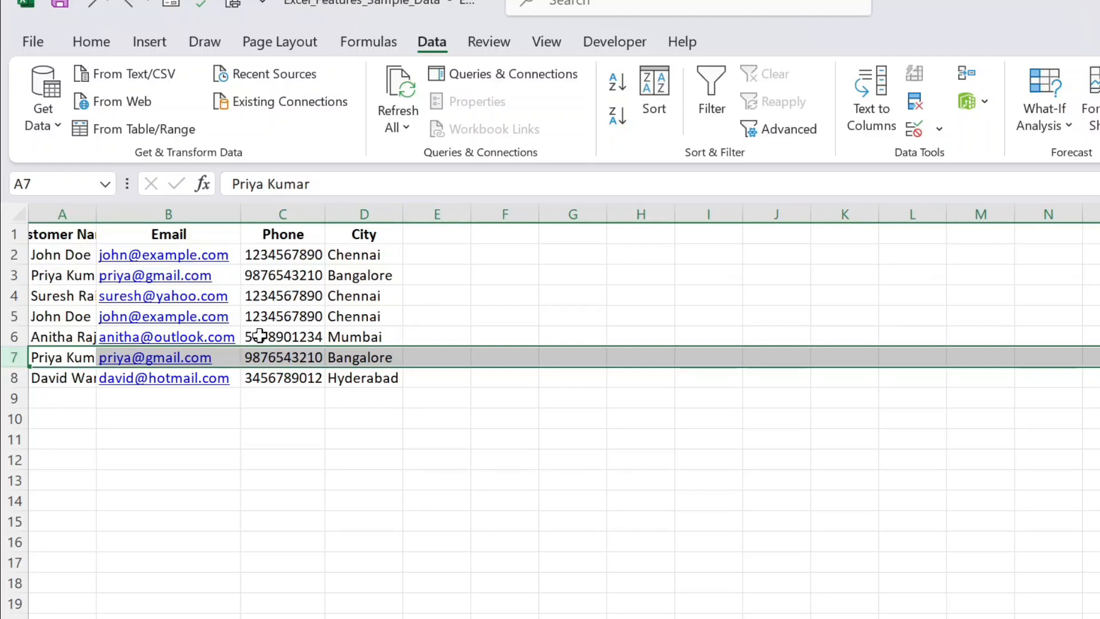
pyautogui.click(327, 319)
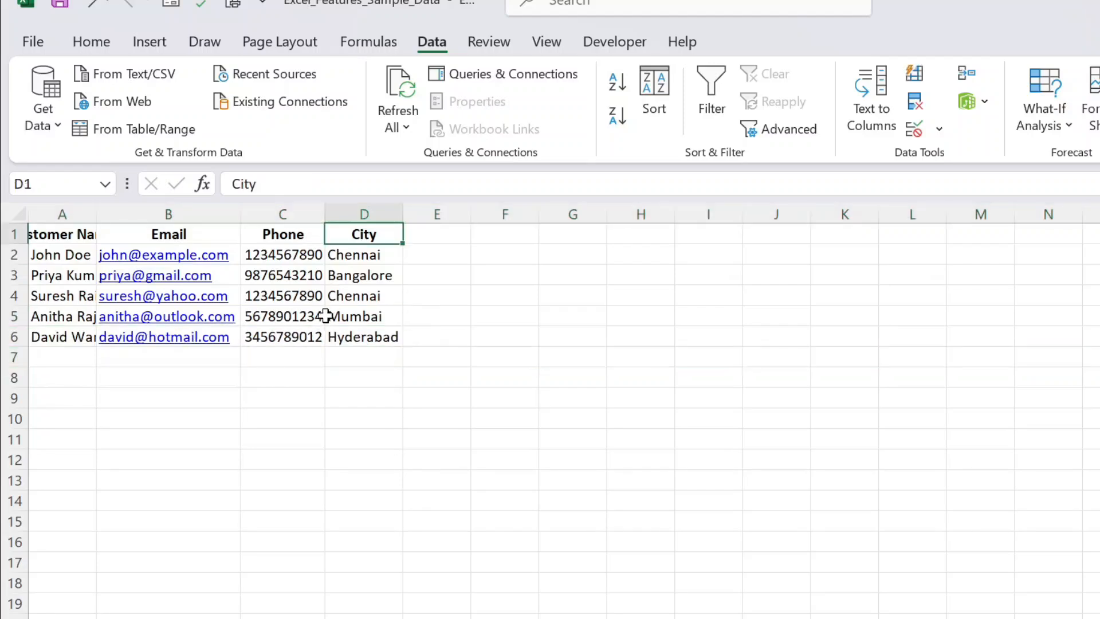
# Step: Remove duplicates from the customer list again, comparing only the City column
pyautogui.click(367, 287)
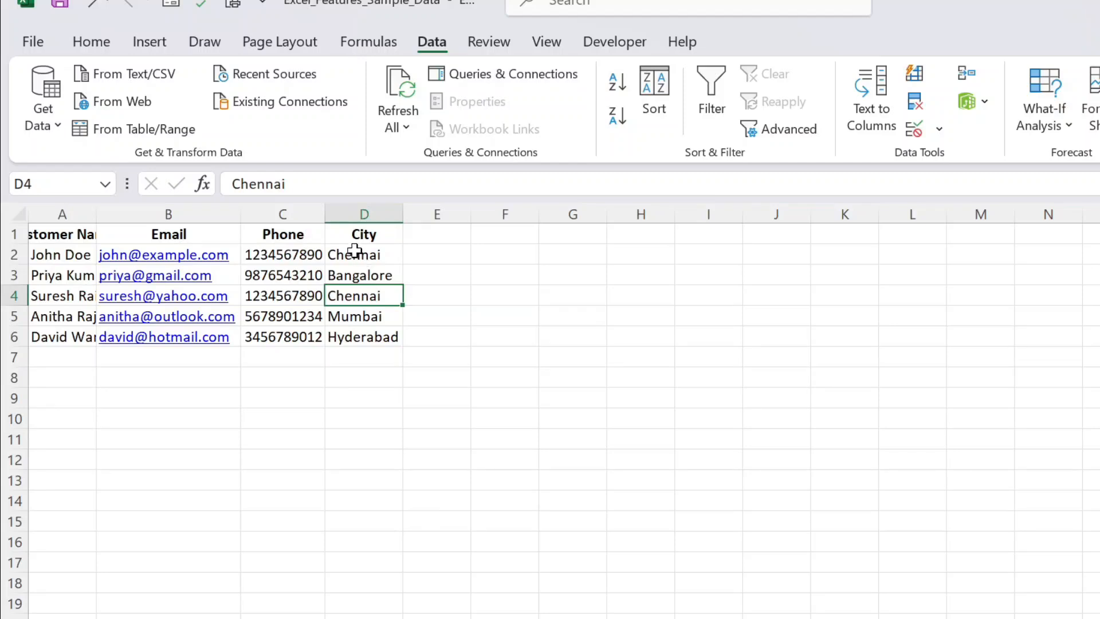
pyautogui.click(360, 234)
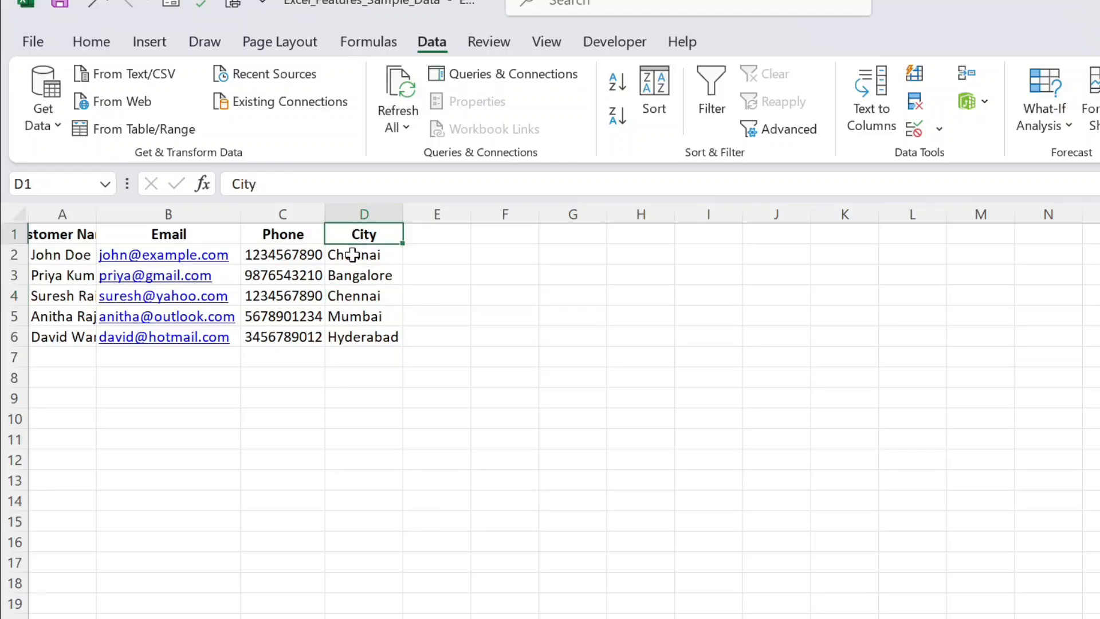
pyautogui.click(916, 103)
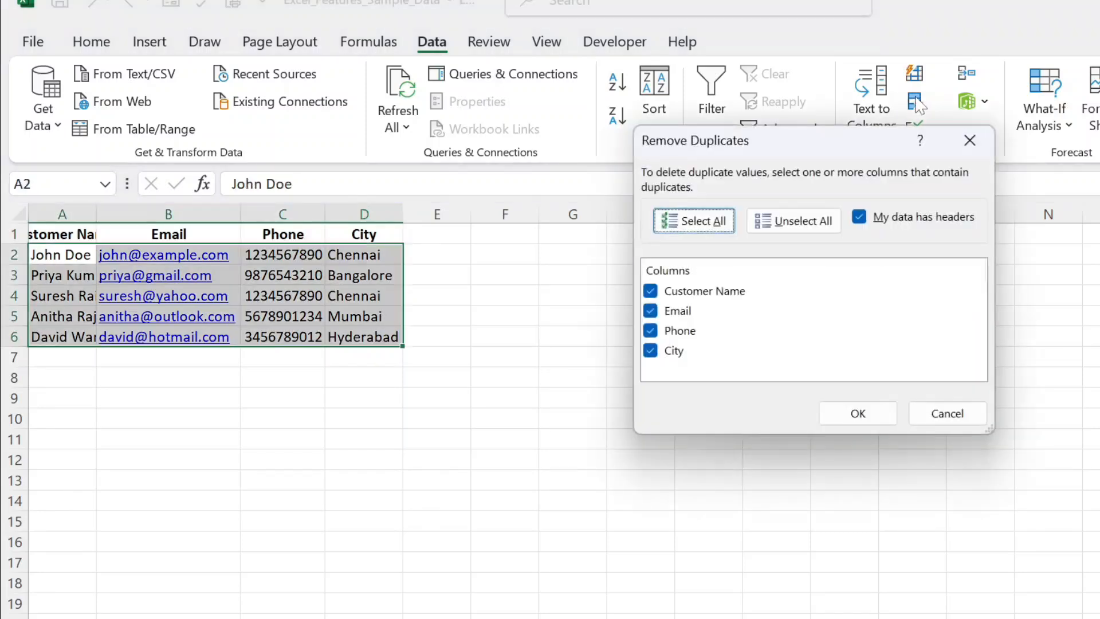
pyautogui.click(784, 222)
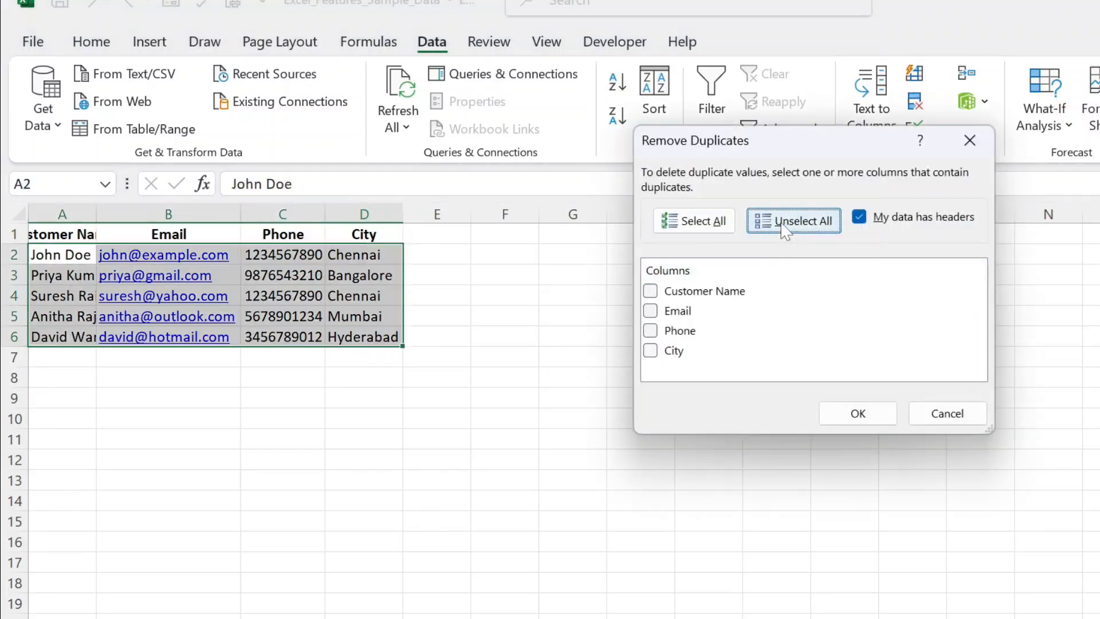
pyautogui.click(651, 351)
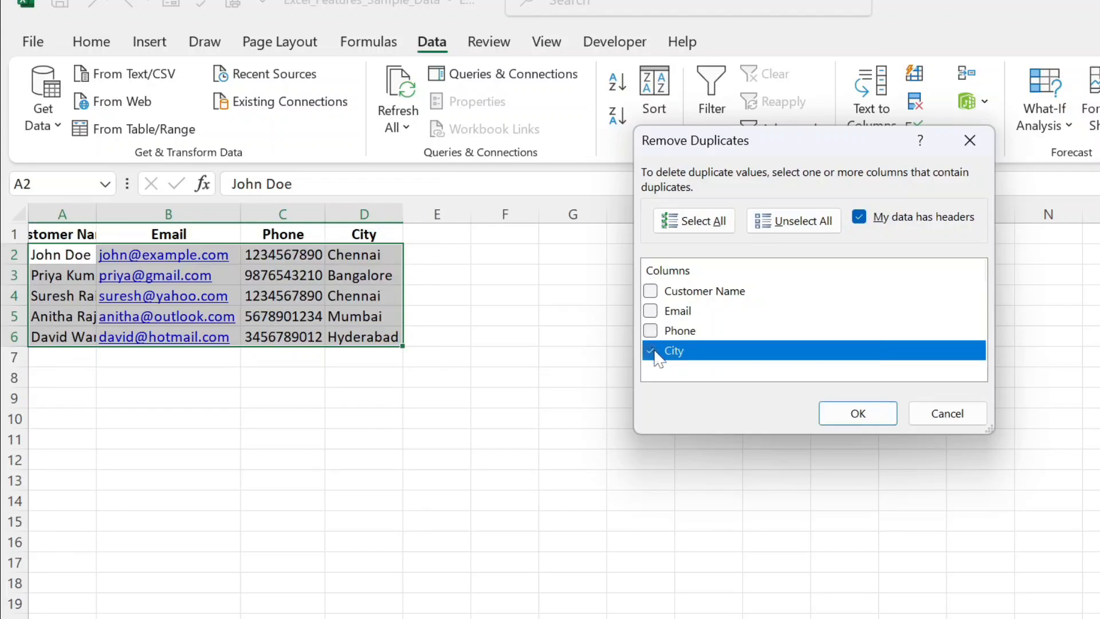
pyautogui.click(869, 414)
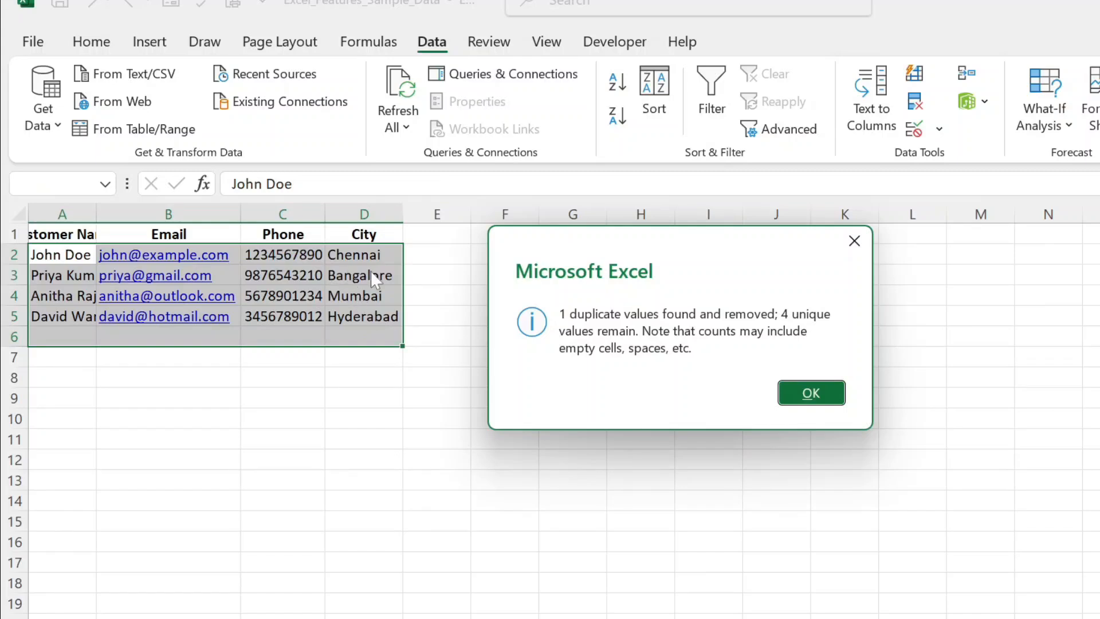
pyautogui.click(793, 394)
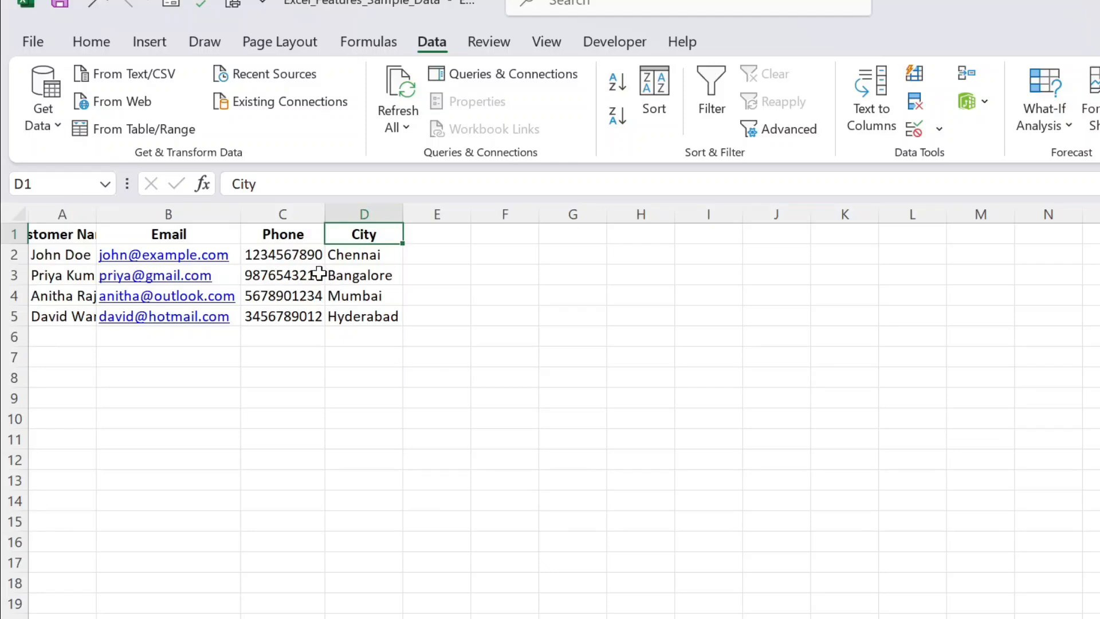
pyautogui.click(354, 252)
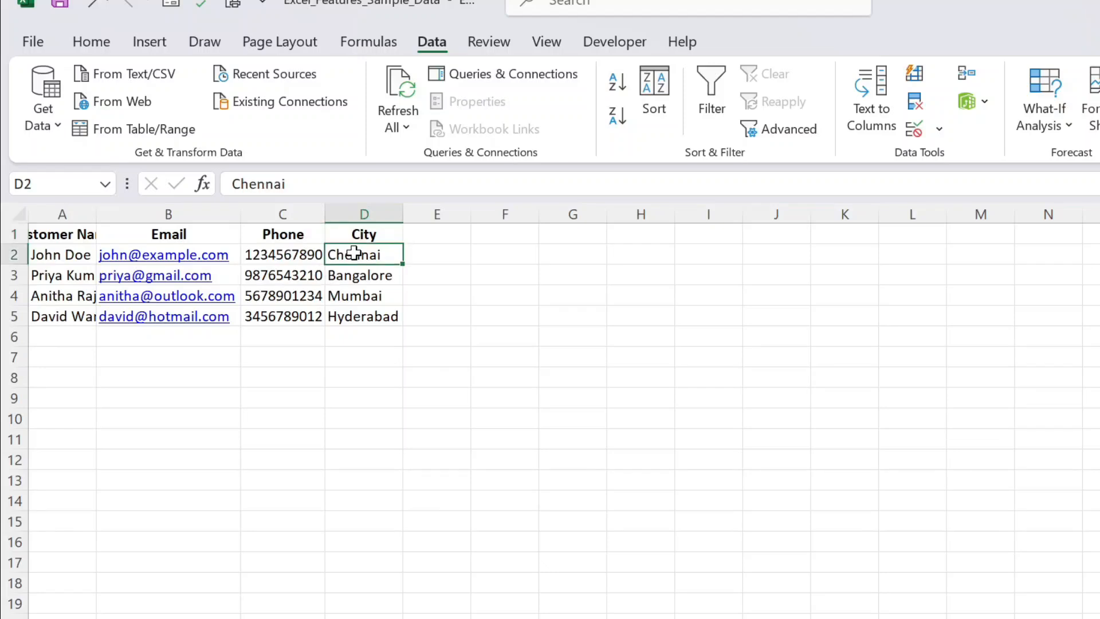